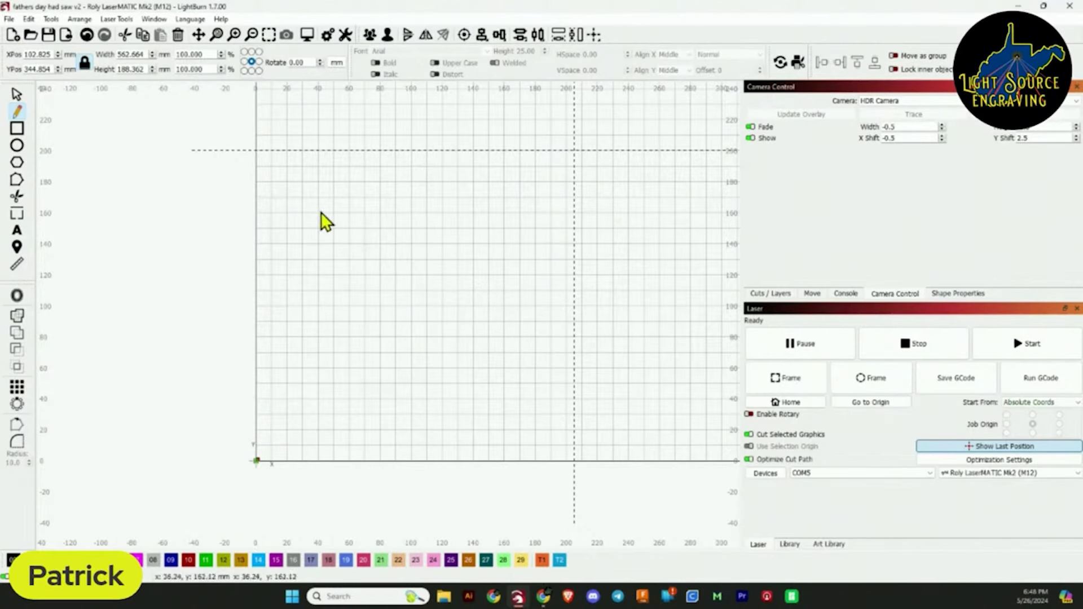
Sketch a practice path on the empty grid, combining straight segments, smooth curves and sharp corners with the line tool.
left_click(337, 297)
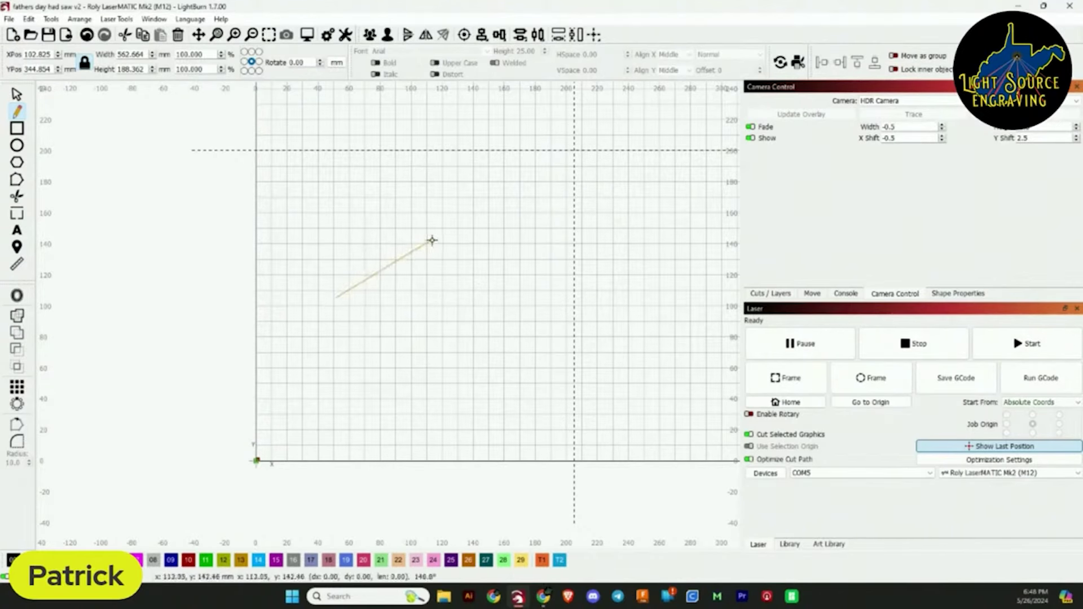
left_click(432, 242)
left_click(502, 305)
left_click(385, 352)
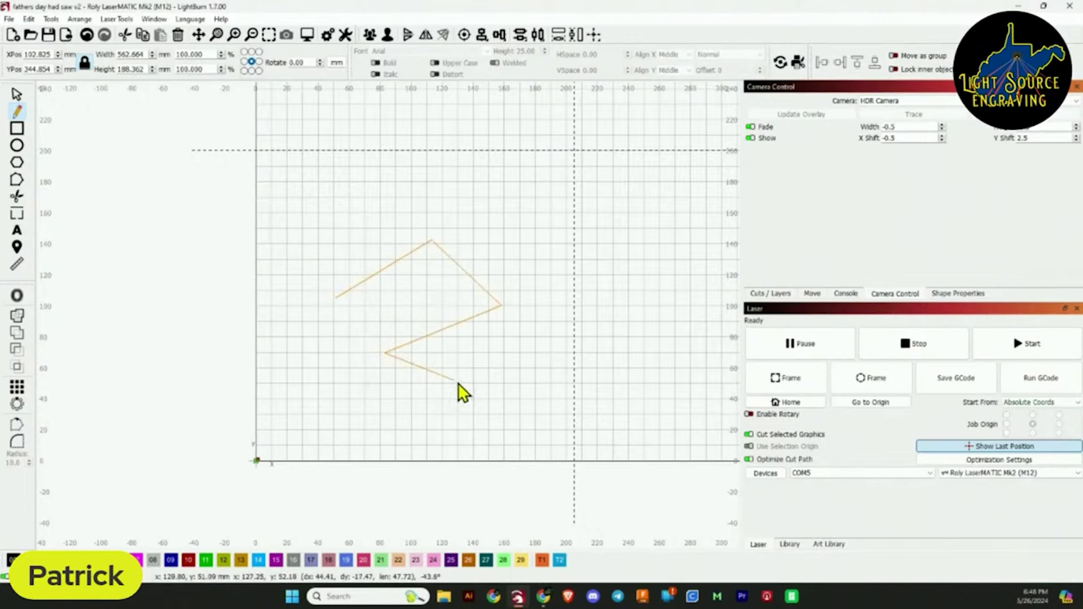
left_click_drag(458, 384, 520, 374)
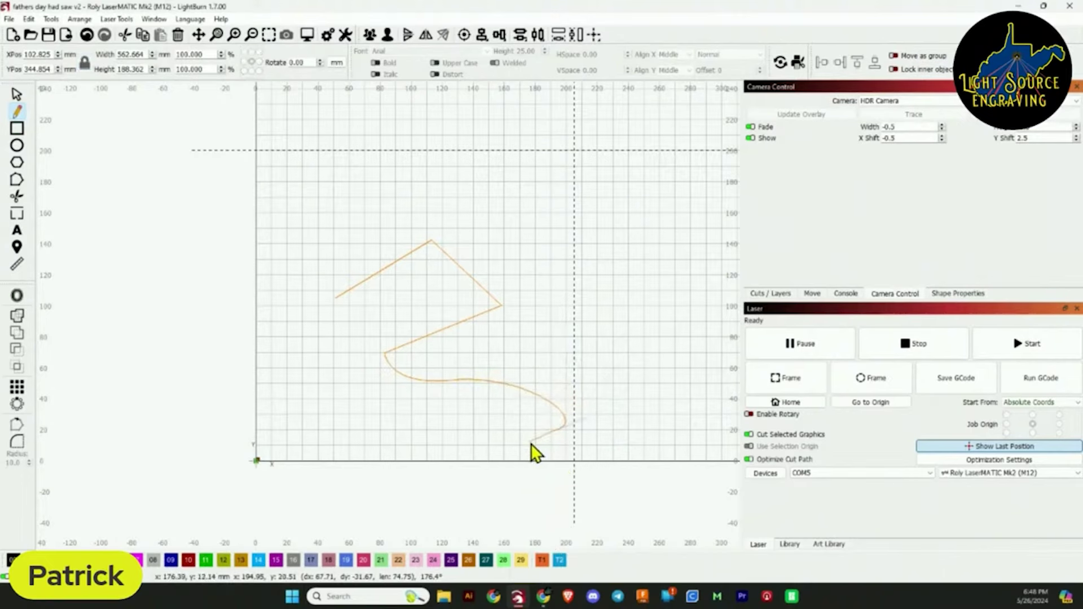
left_click_drag(373, 424, 276, 374)
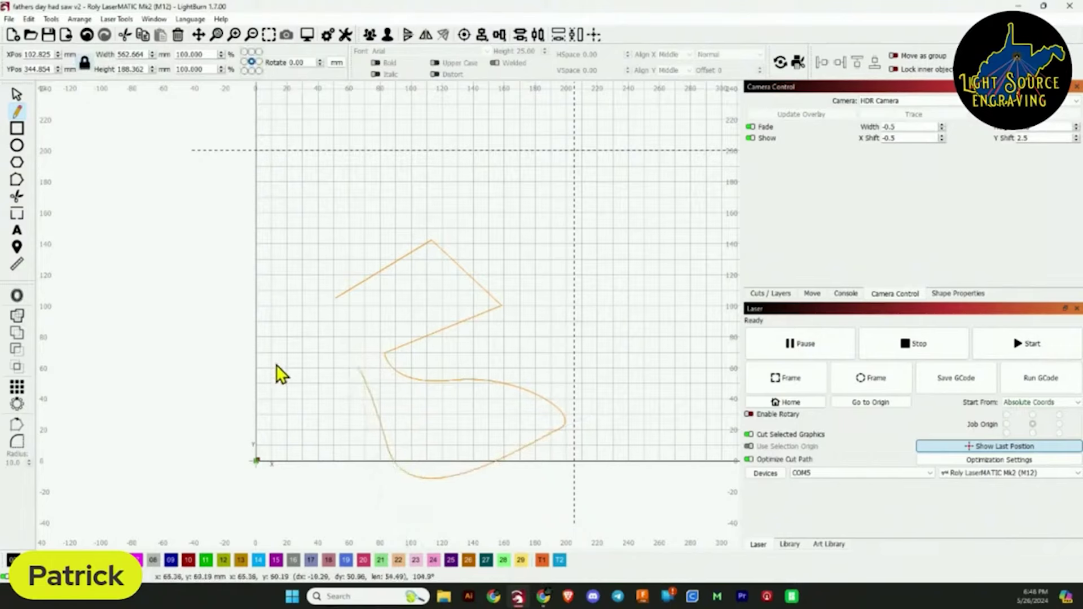
left_click(301, 343)
left_click(341, 212)
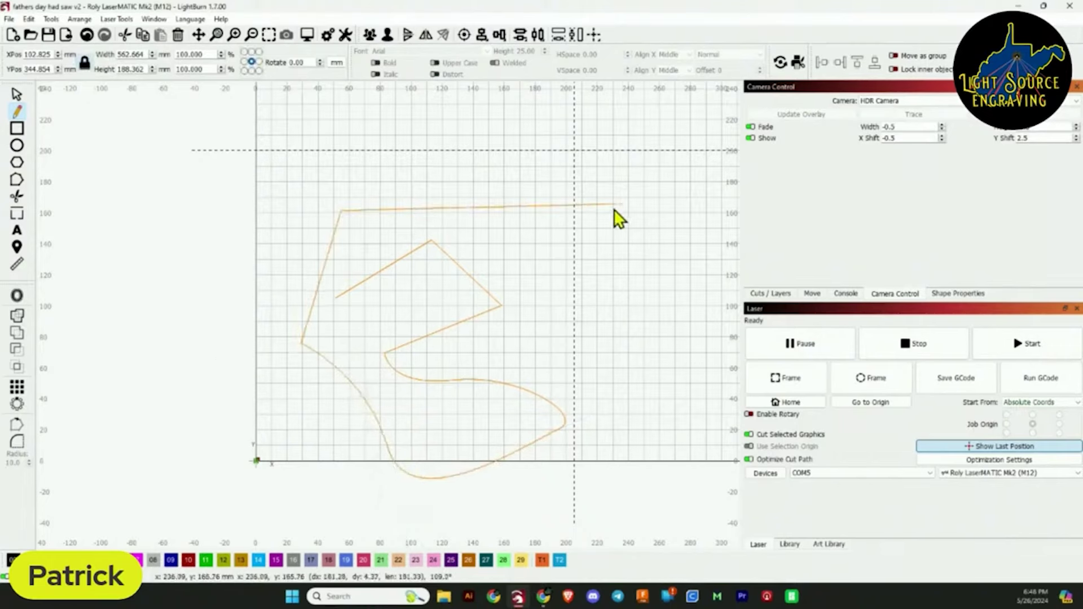
left_click(540, 245)
left_click(596, 151)
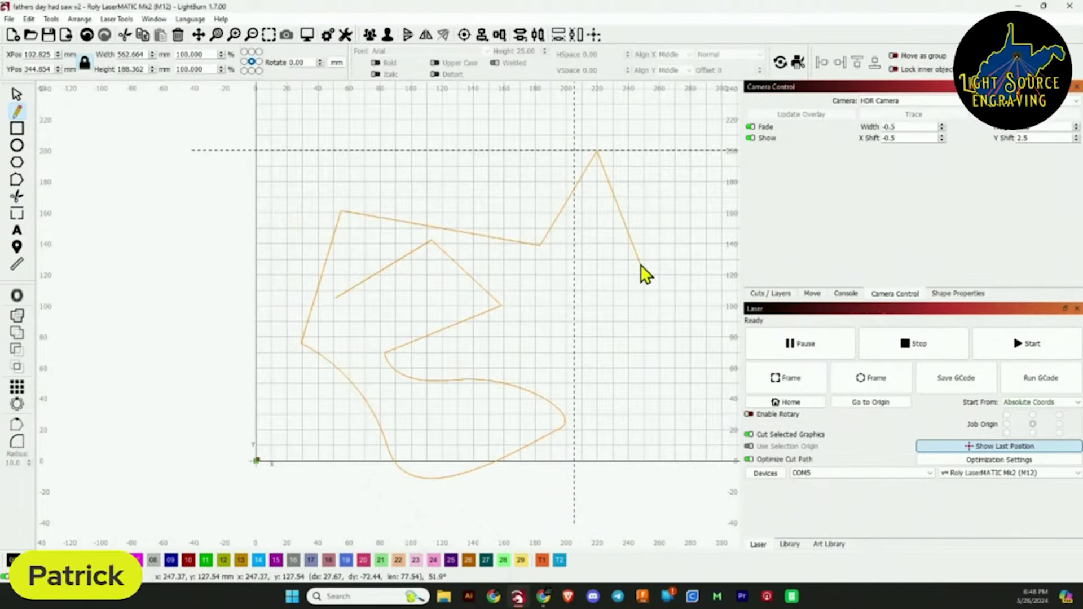
Remove the practice path from the workspace.
key("BackSpace")
key("BackSpace")
key("BackSpace")
key("BackSpace")
key("BackSpace")
key("BackSpace")
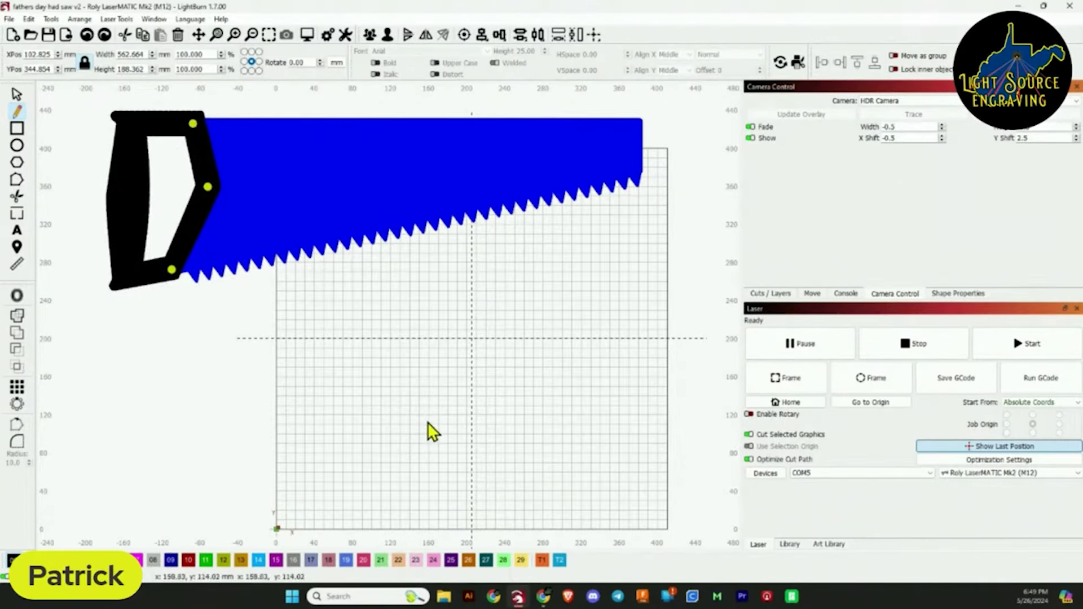
scroll(427, 422, "up", 1)
scroll(428, 422, "down", 1)
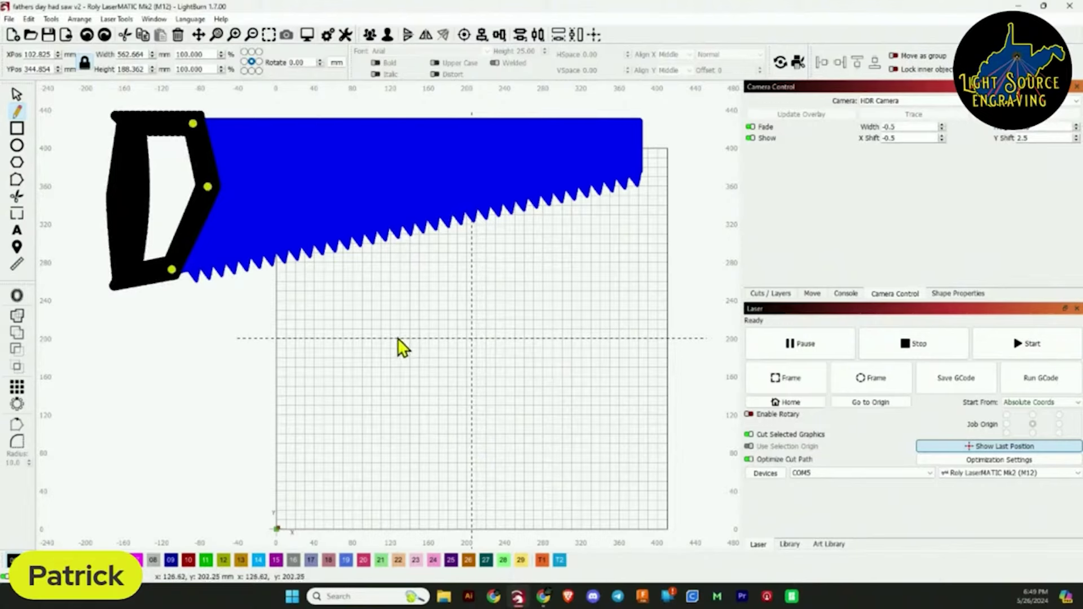
scroll(396, 344, "up", 1)
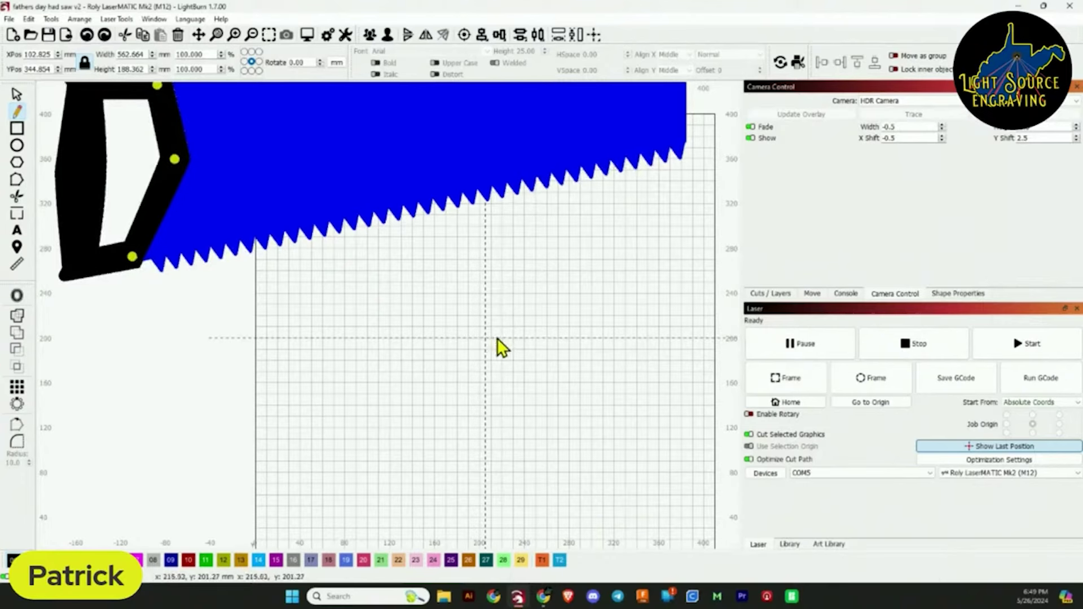
left_click(413, 338)
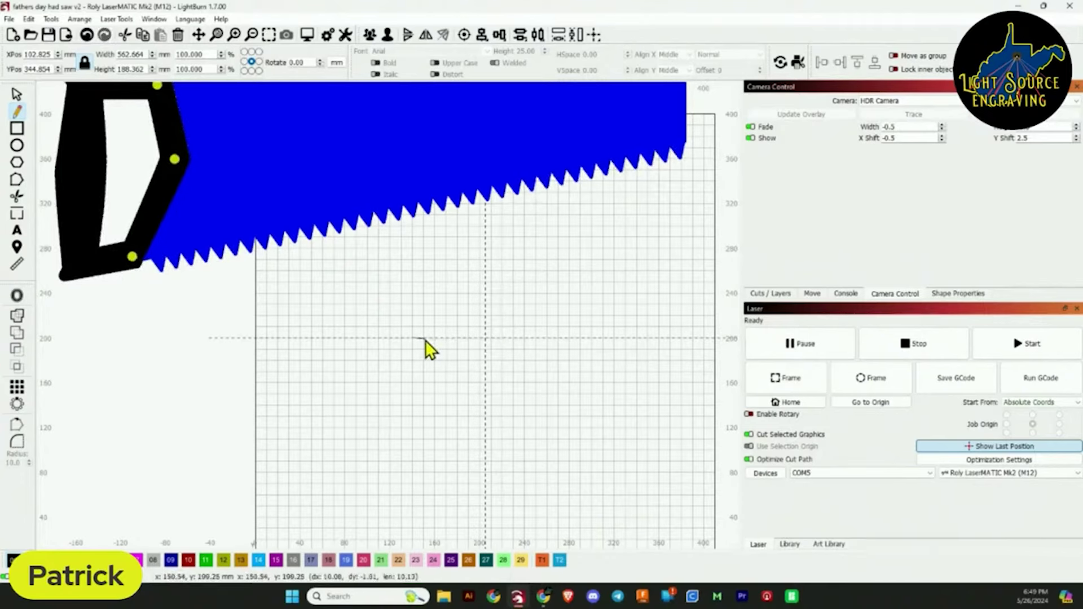
left_click(479, 339)
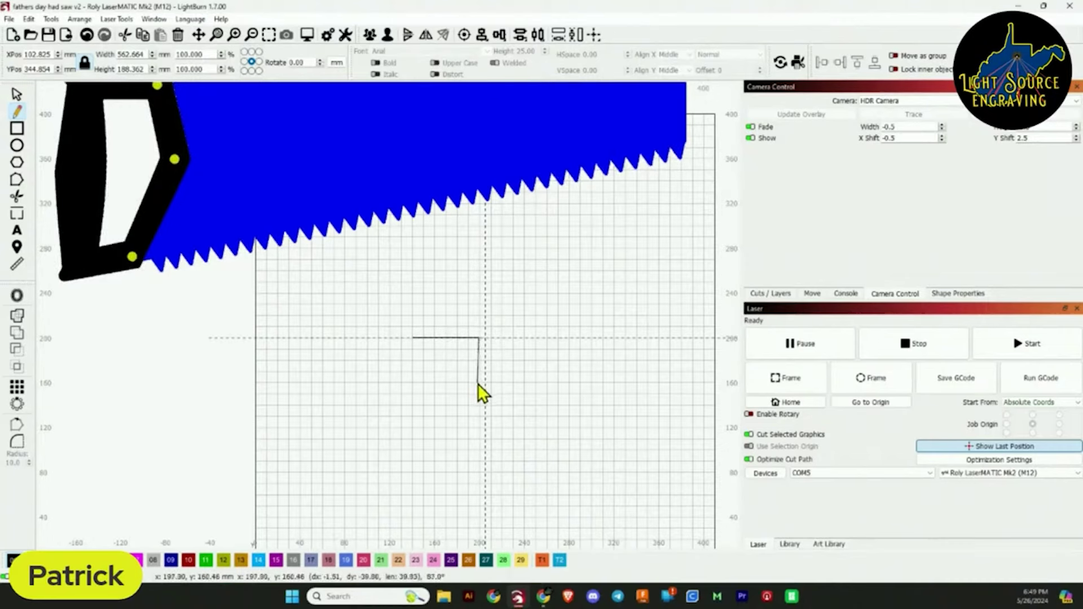
key("Escape")
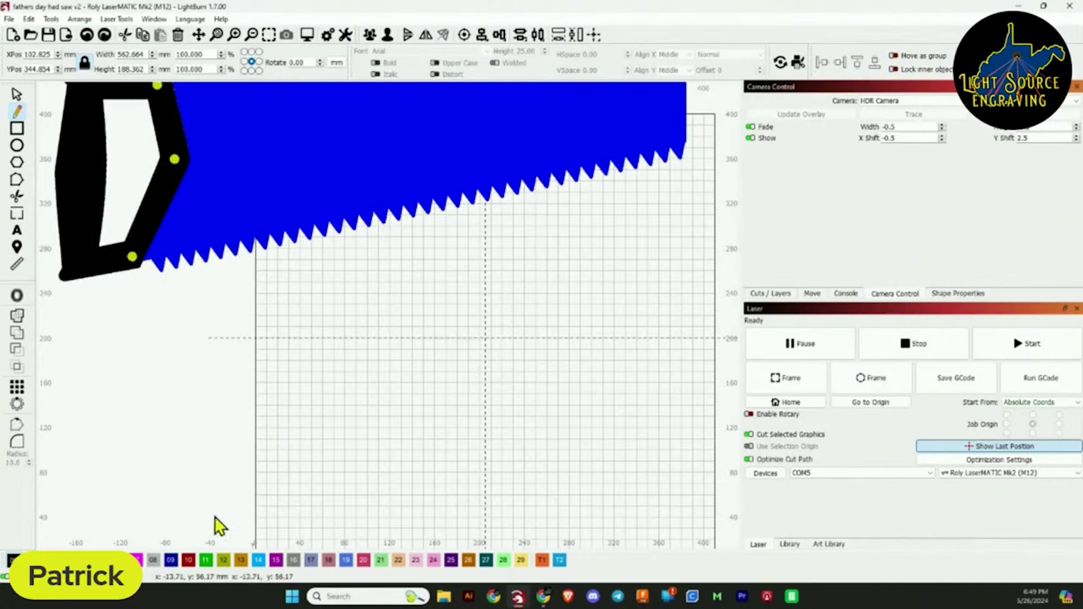
Undo the saw's orange recolouring, deselect the artwork and make orange the active layer for line drawing.
left_click(101, 560)
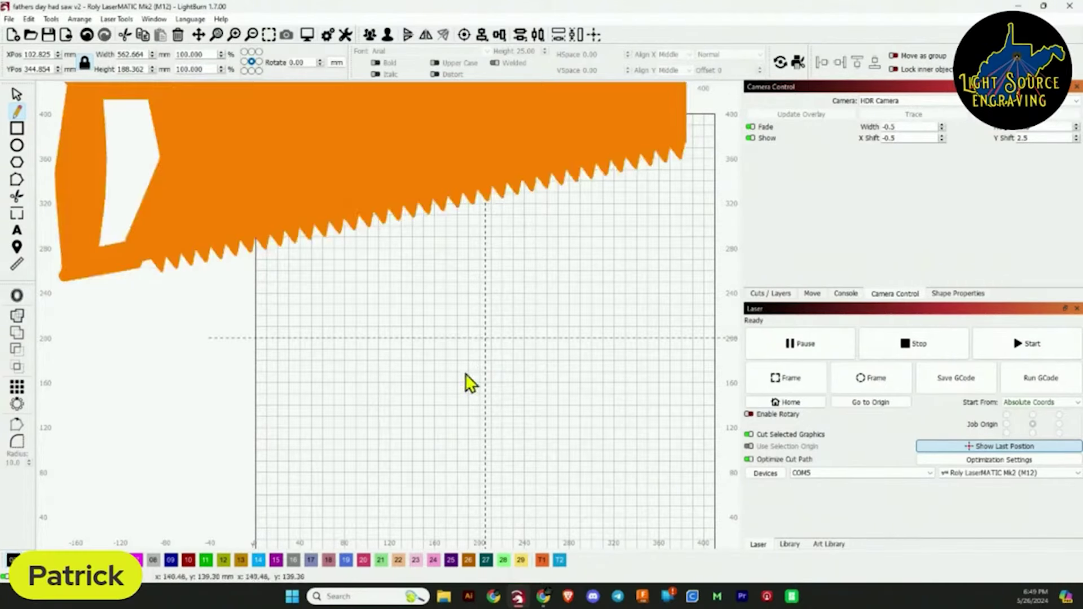
key("ctrl+z")
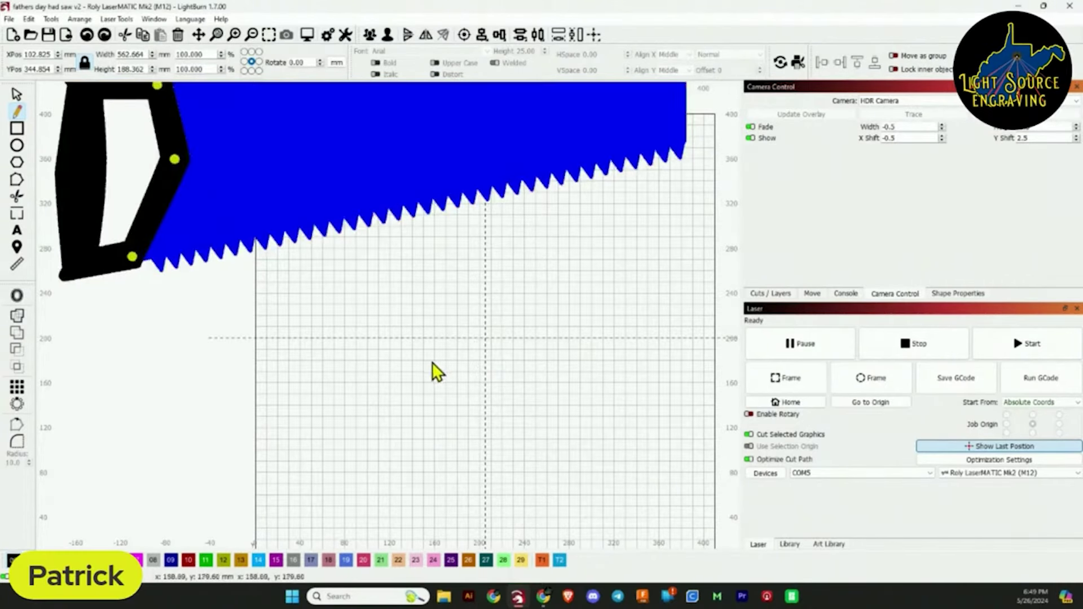
left_click(17, 94)
left_click(375, 373)
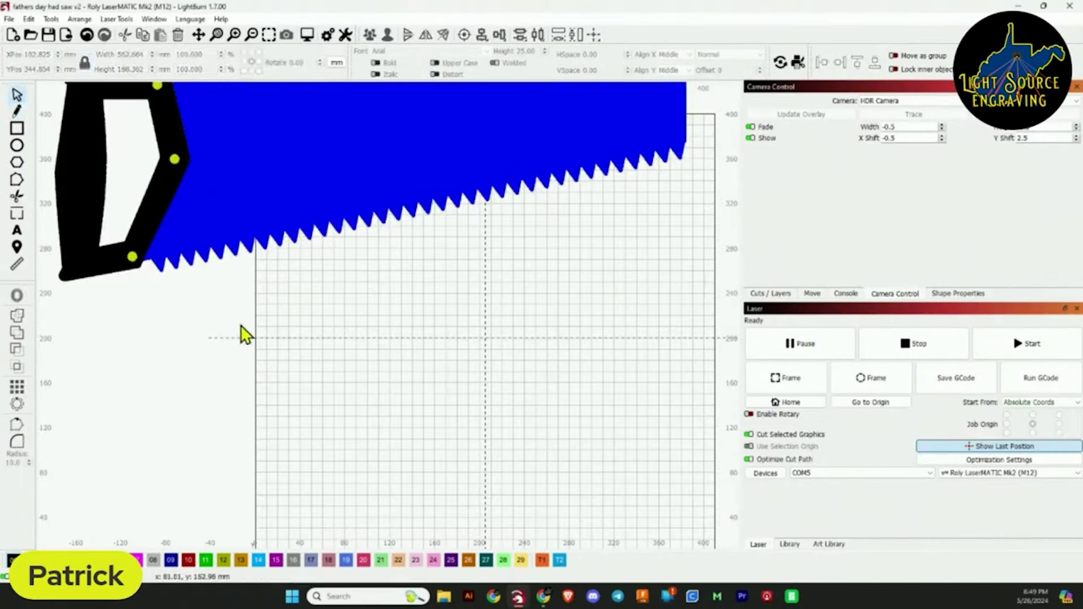
left_click(16, 112)
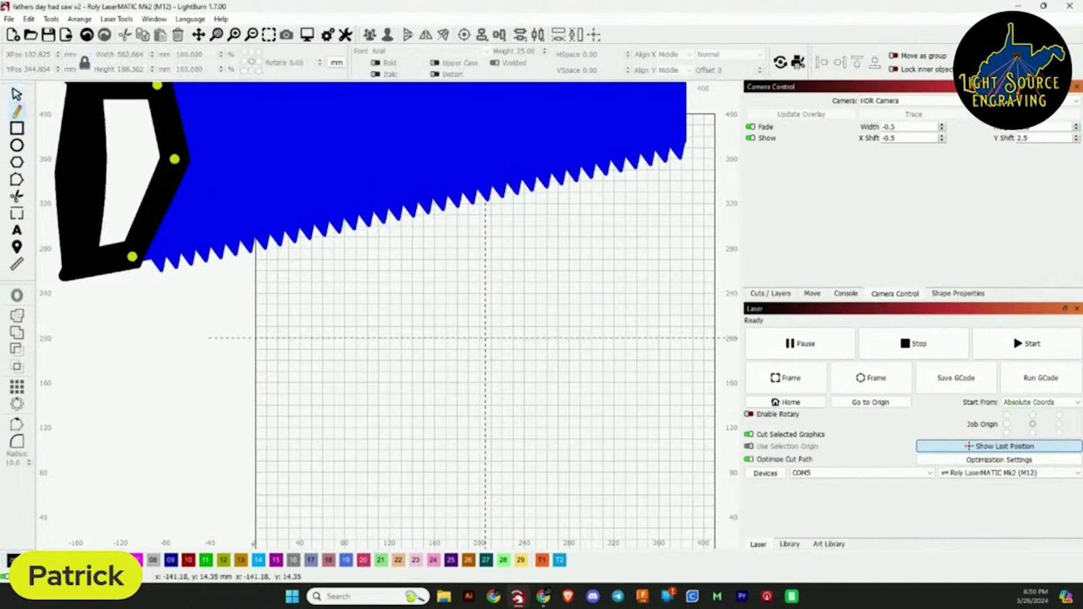
Draw the handle's inner opening below the saw as a closed six-sided orange shape, about 68 mm wide and 147 mm tall.
left_click(412, 339)
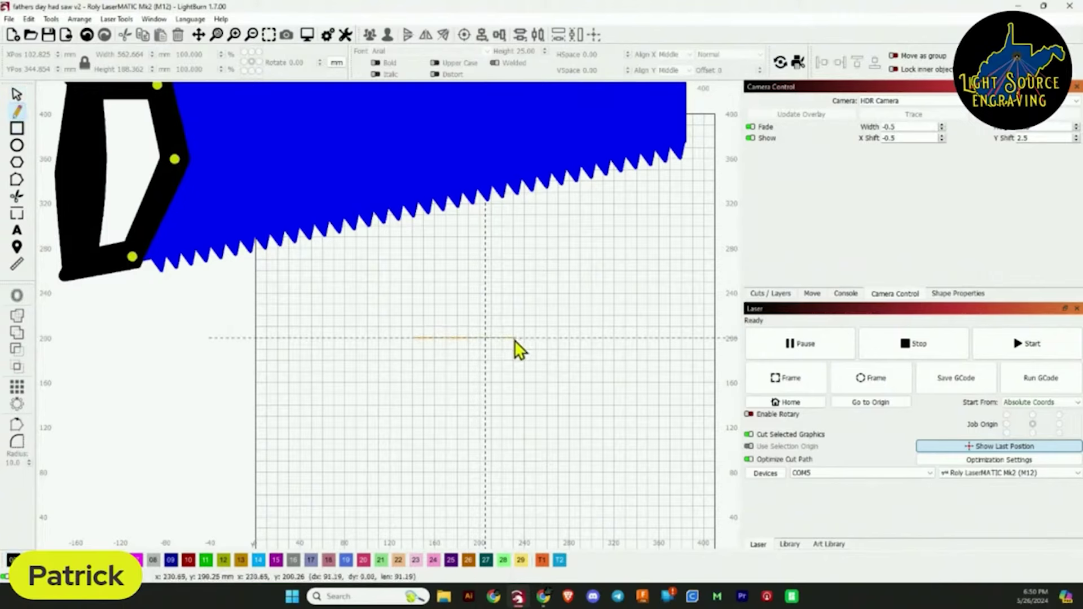
left_click(471, 338)
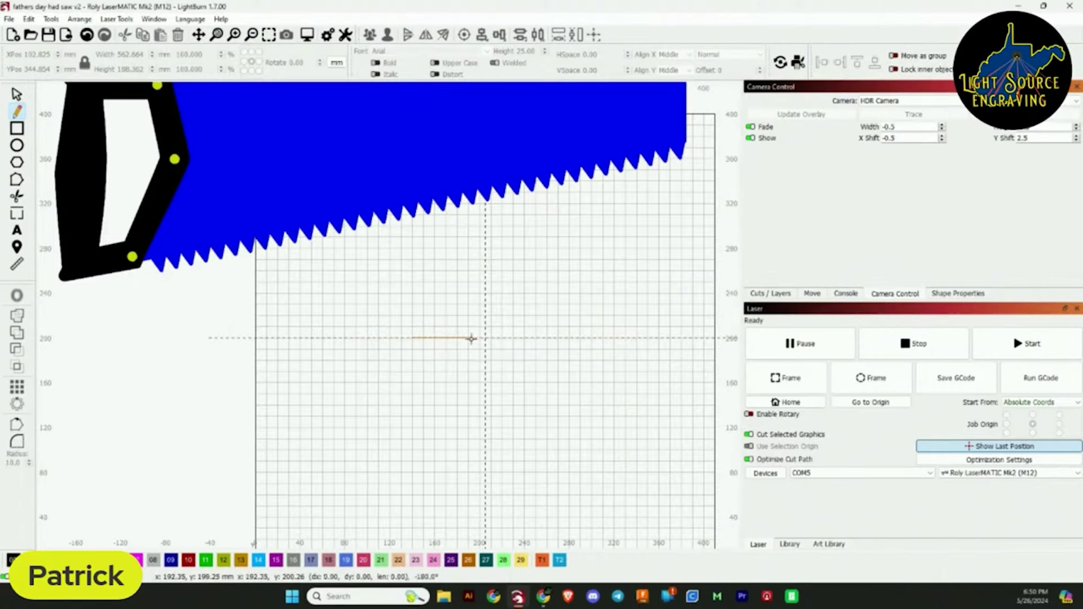
left_click(485, 403)
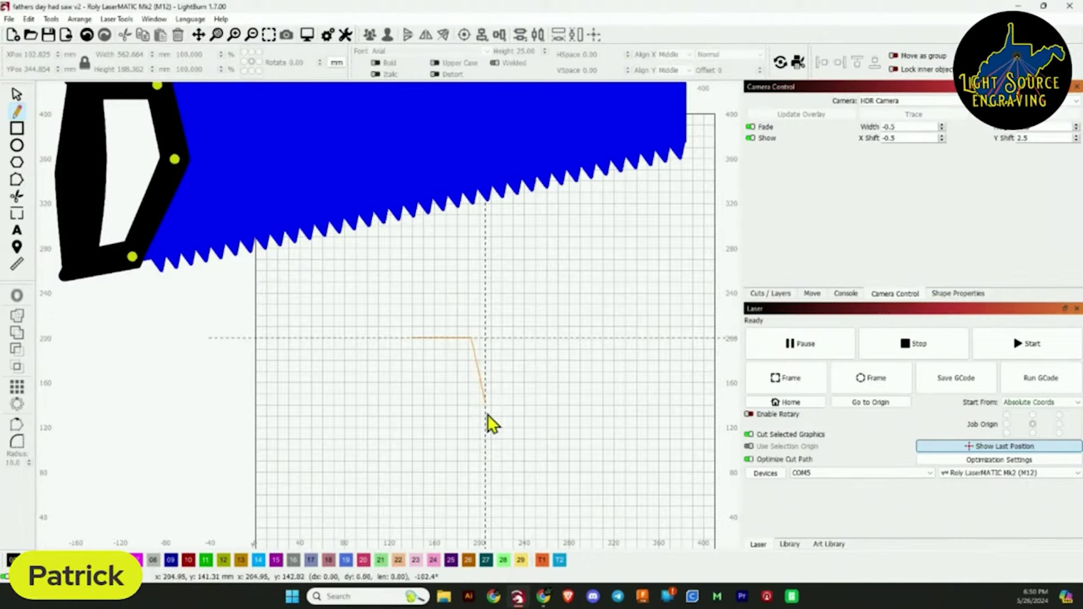
left_click(451, 503)
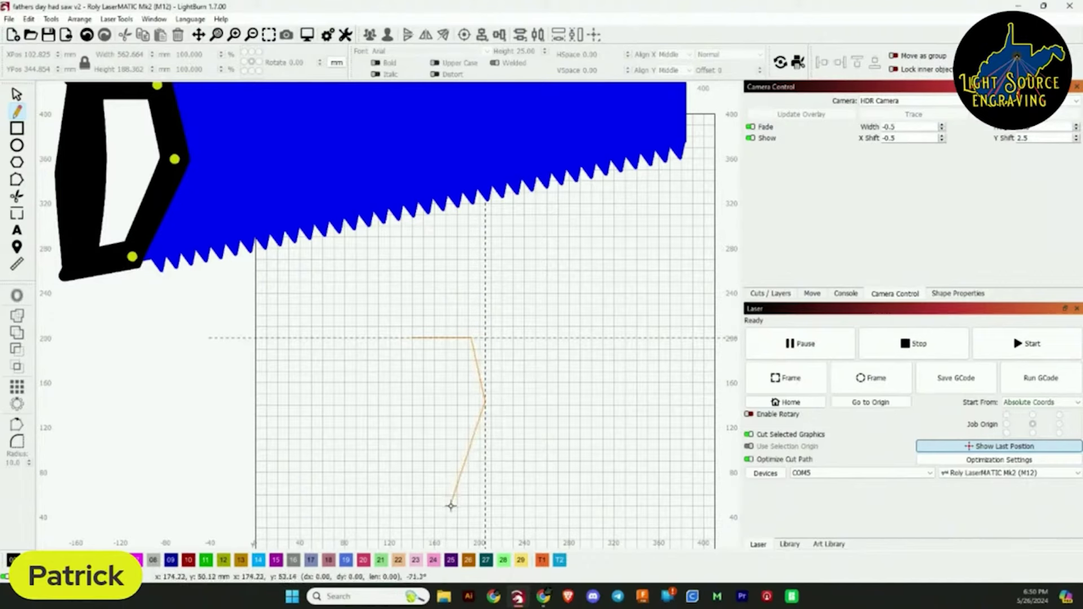
left_click(410, 505)
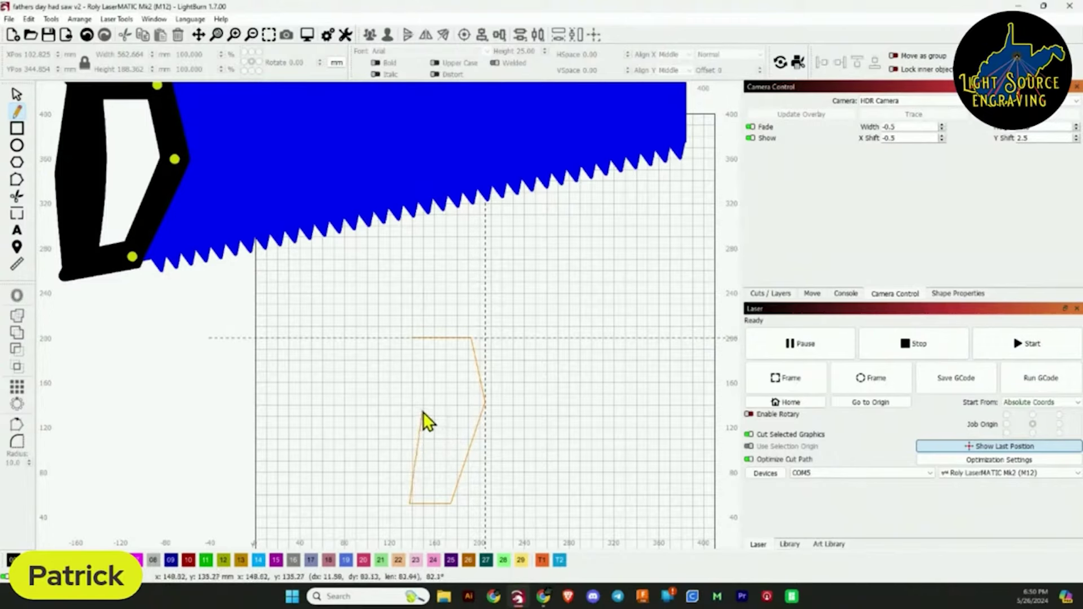
left_click(412, 339)
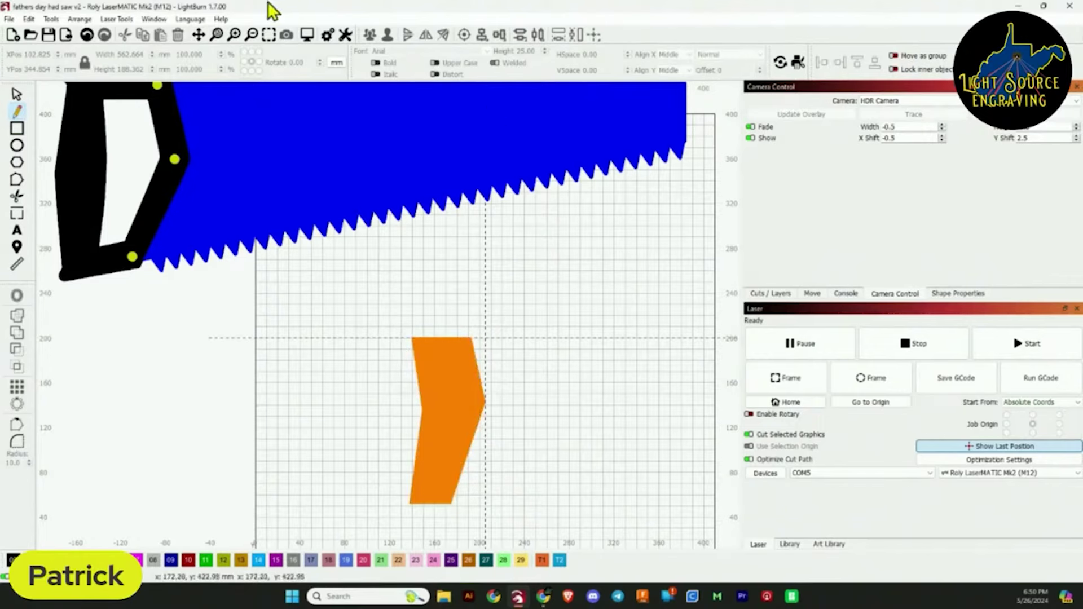
left_click(157, 21)
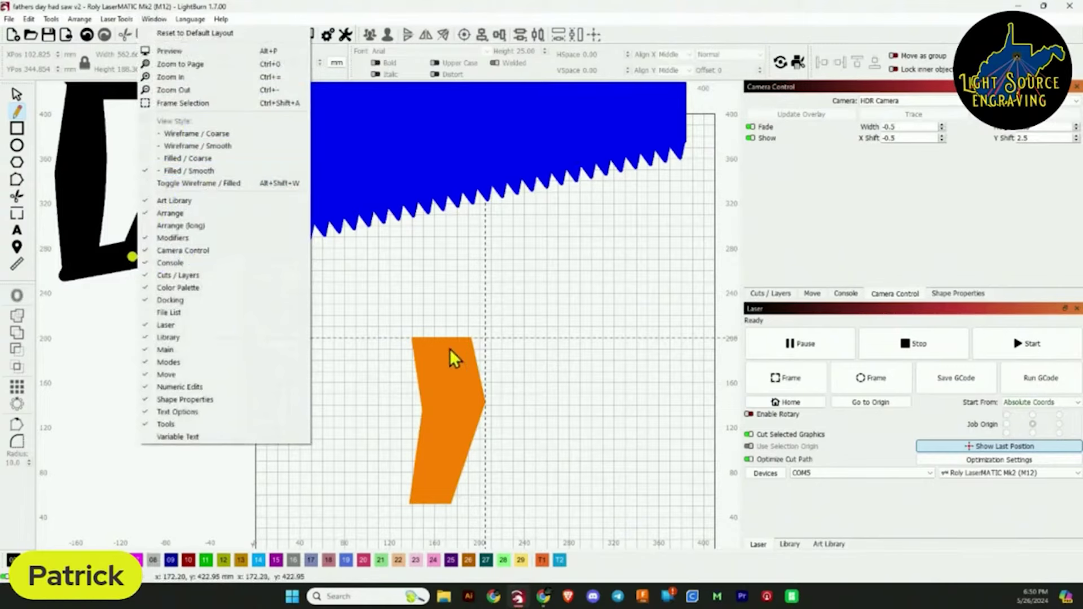
left_click(356, 309)
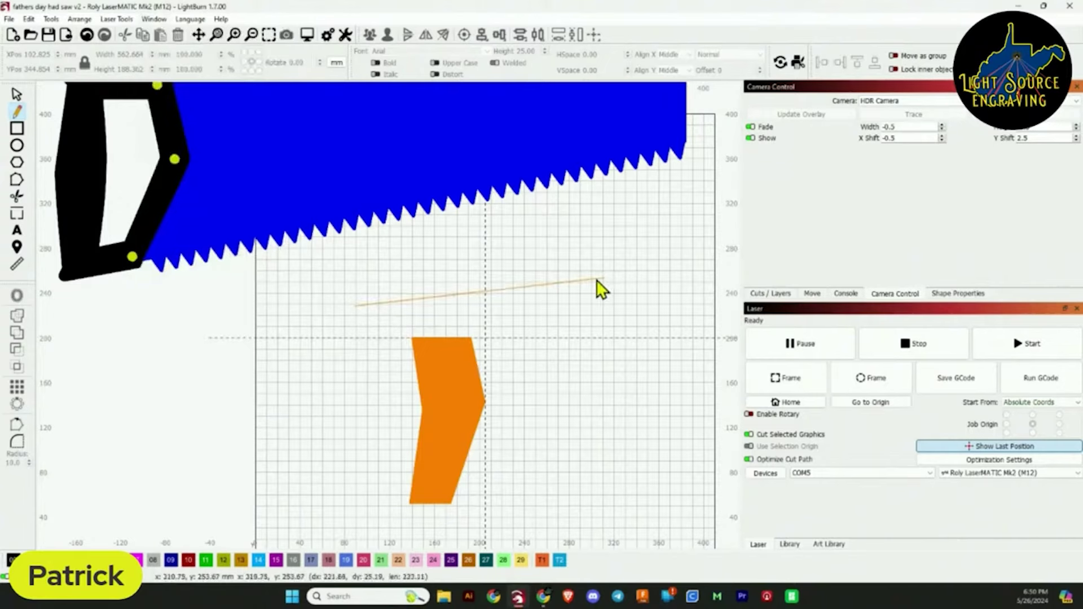
key("ctrl+z")
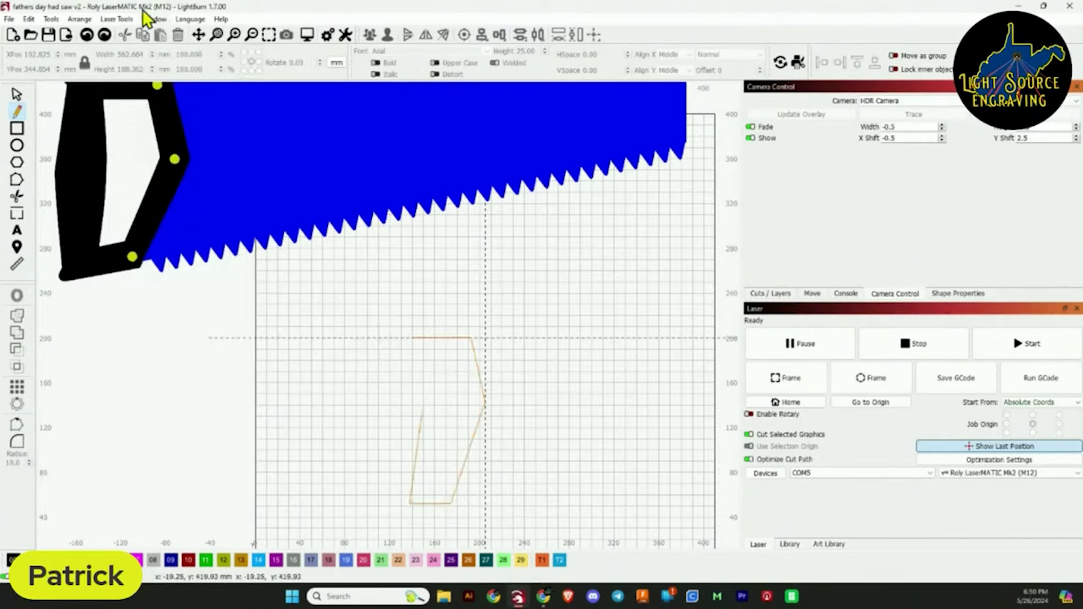
left_click(50, 20)
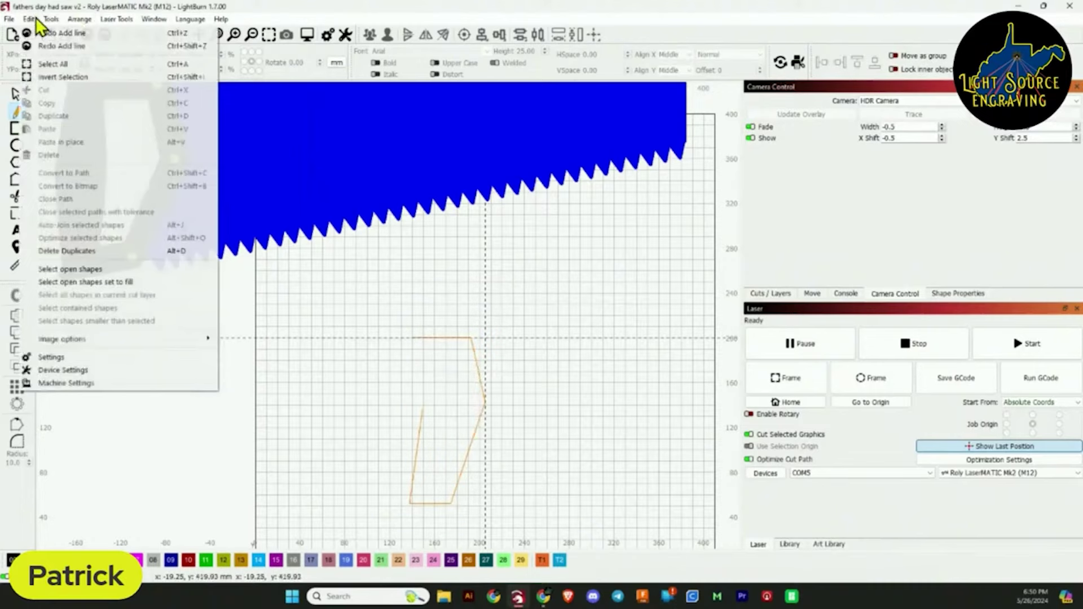
left_click(79, 46)
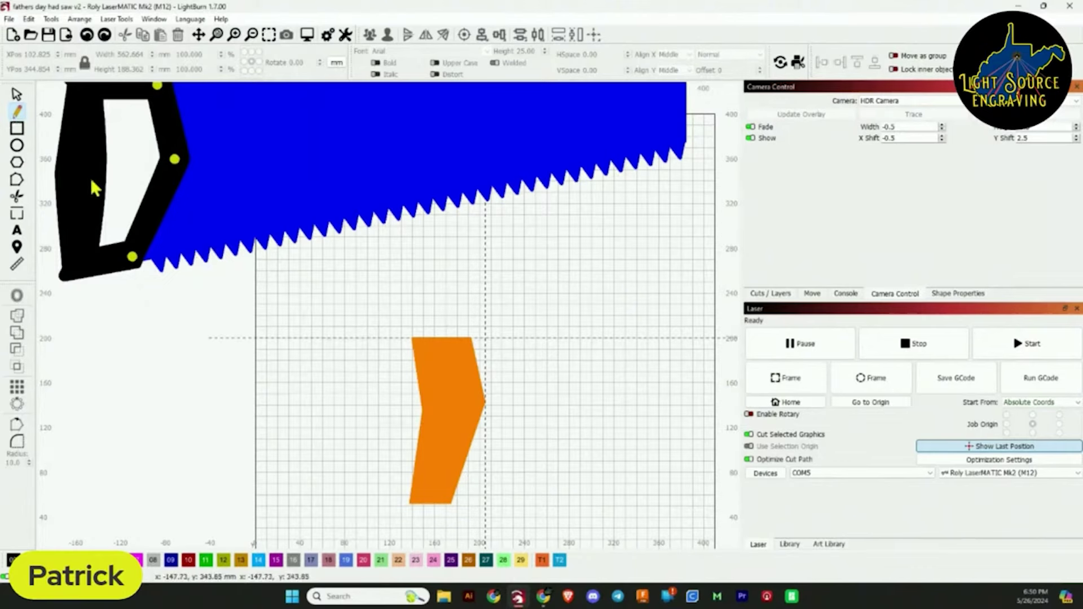
Draw a closed outer handle outline with flared grip ends around the inner opening, about 125 mm wide and 193 mm tall.
scroll(90, 178, "down", 1)
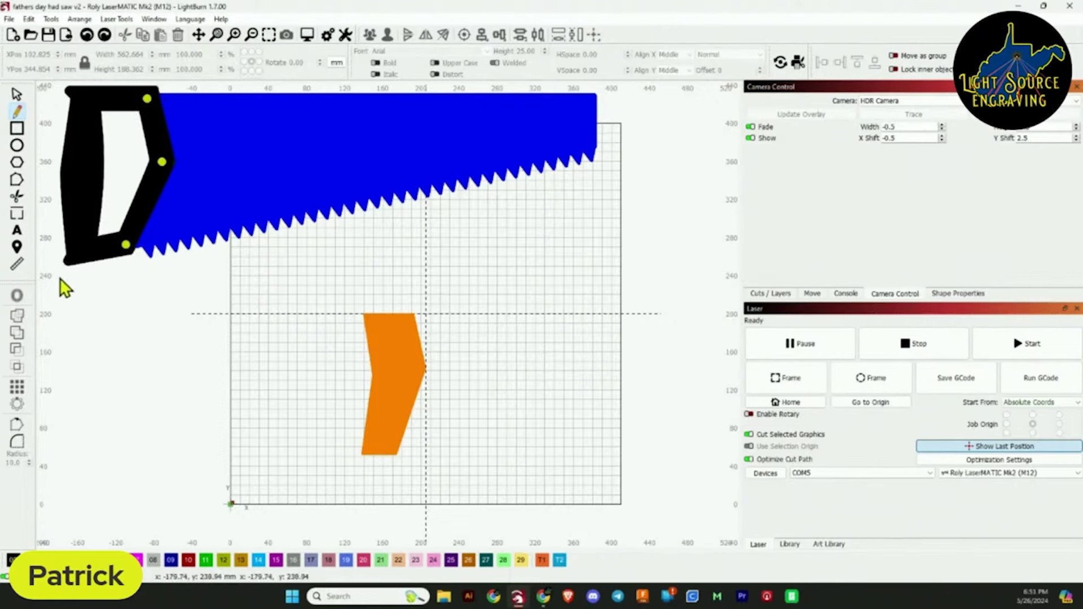
left_click(437, 291)
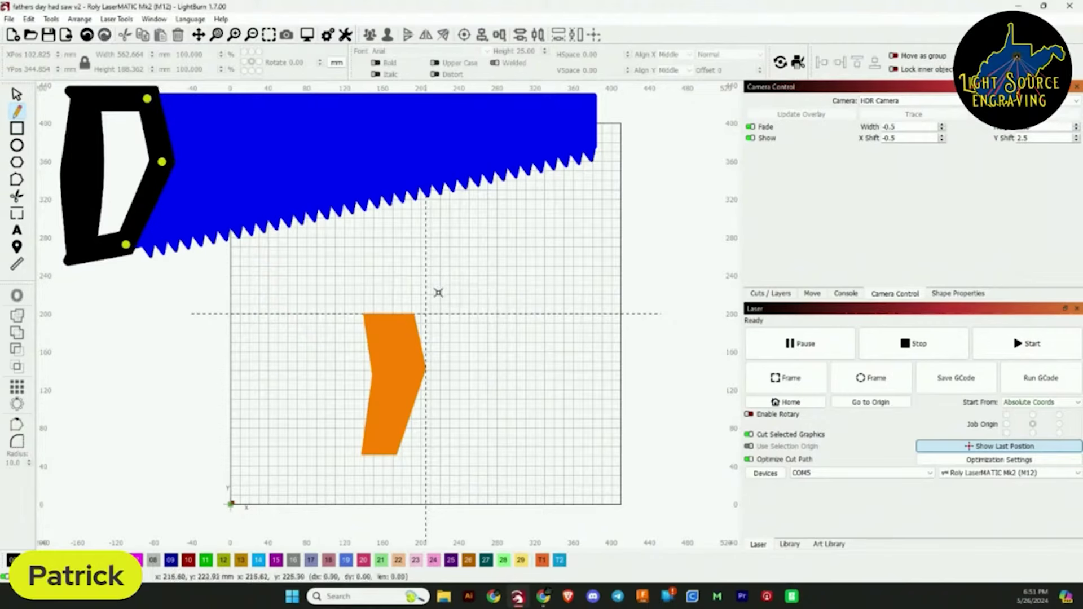
left_click(455, 370)
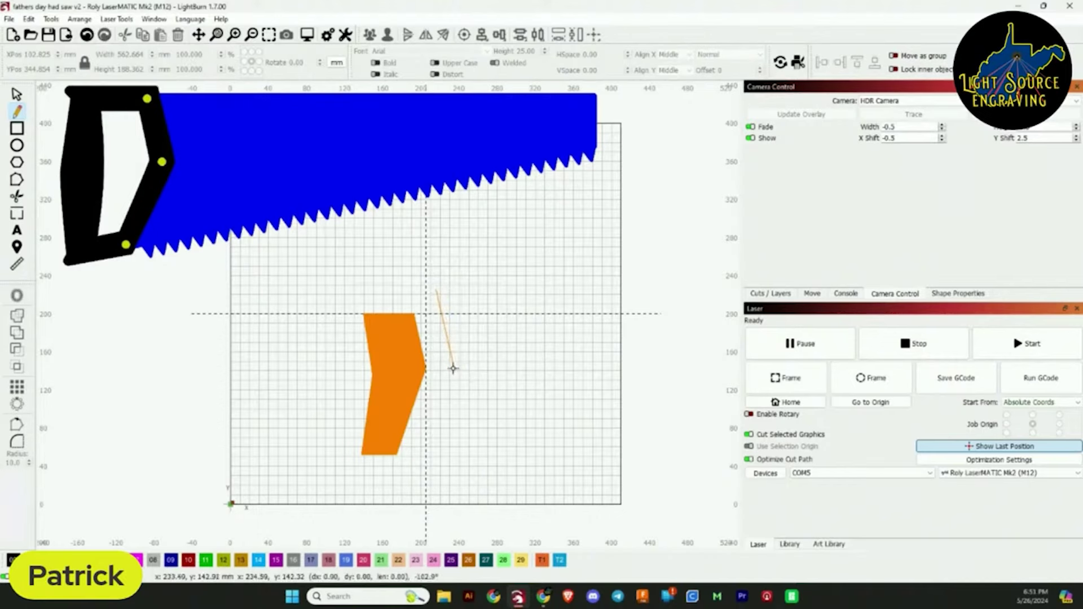
left_click(412, 475)
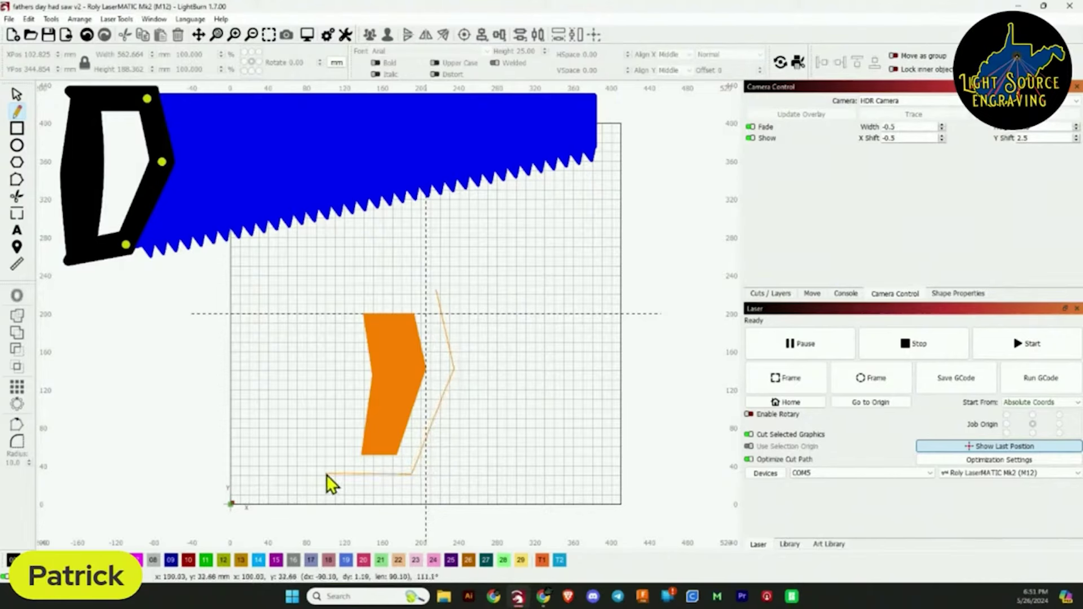
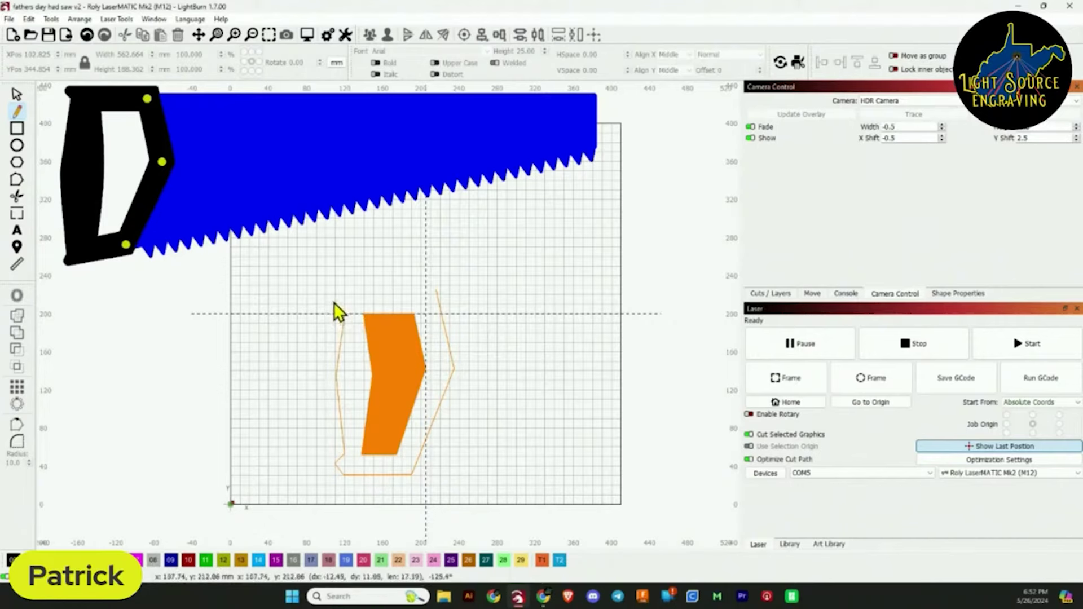
left_click(334, 303)
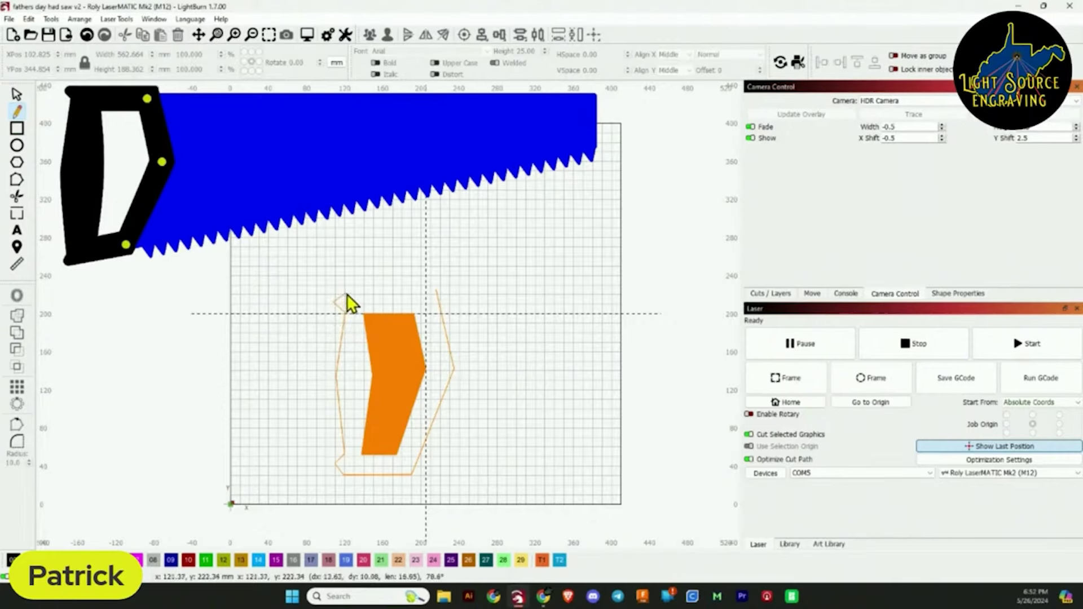
left_click(346, 295)
left_click(438, 290)
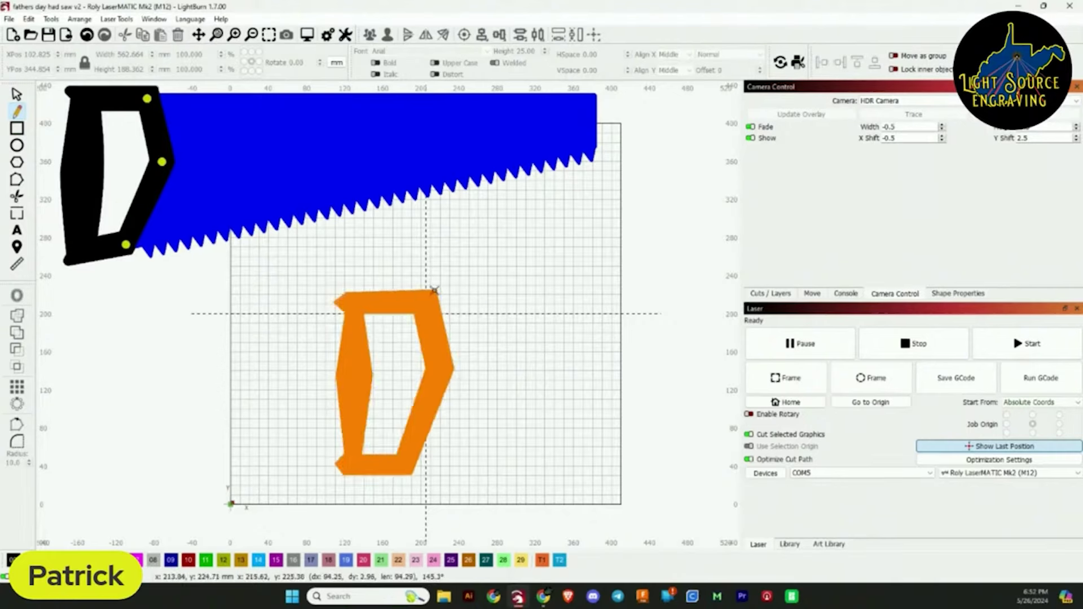
left_click(436, 291)
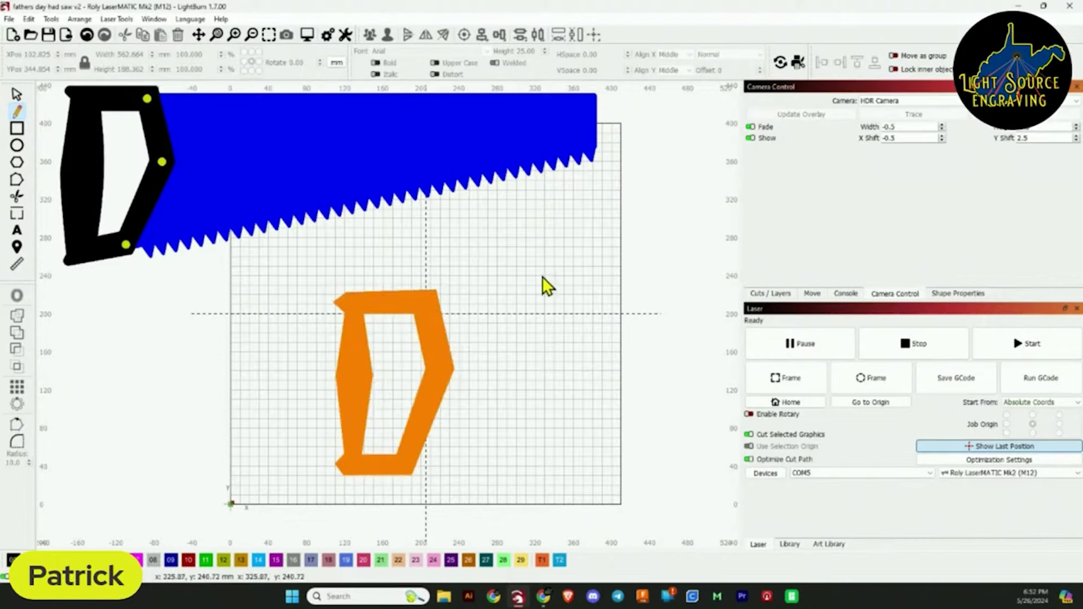
Edit the nodes of the outer handle outline and lower its upper-right corner about 2 mm to level the upper edge.
left_click(16, 94)
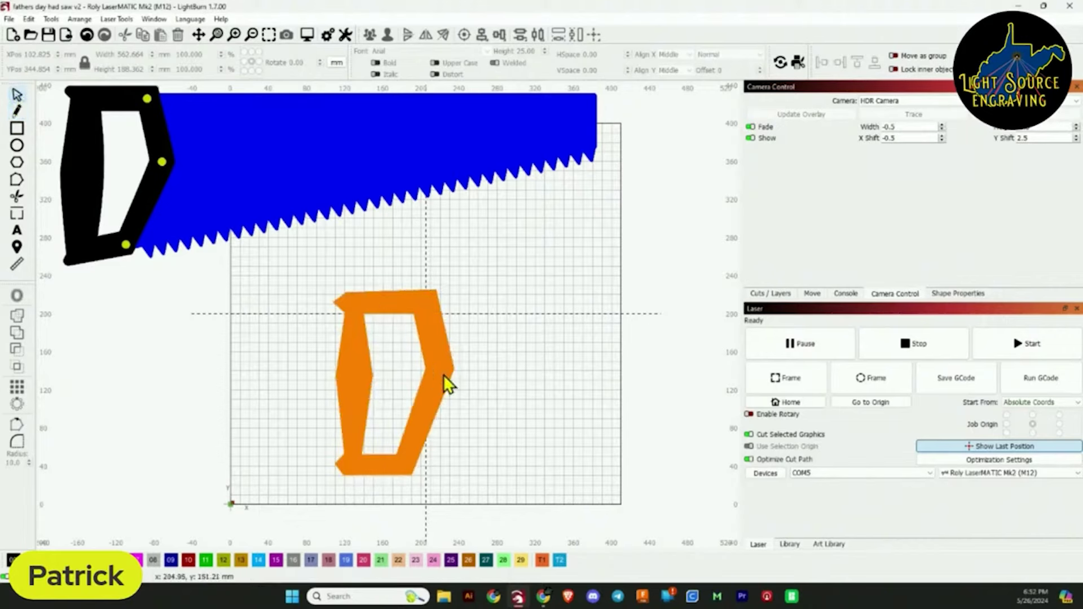
scroll(432, 313, "up", 2)
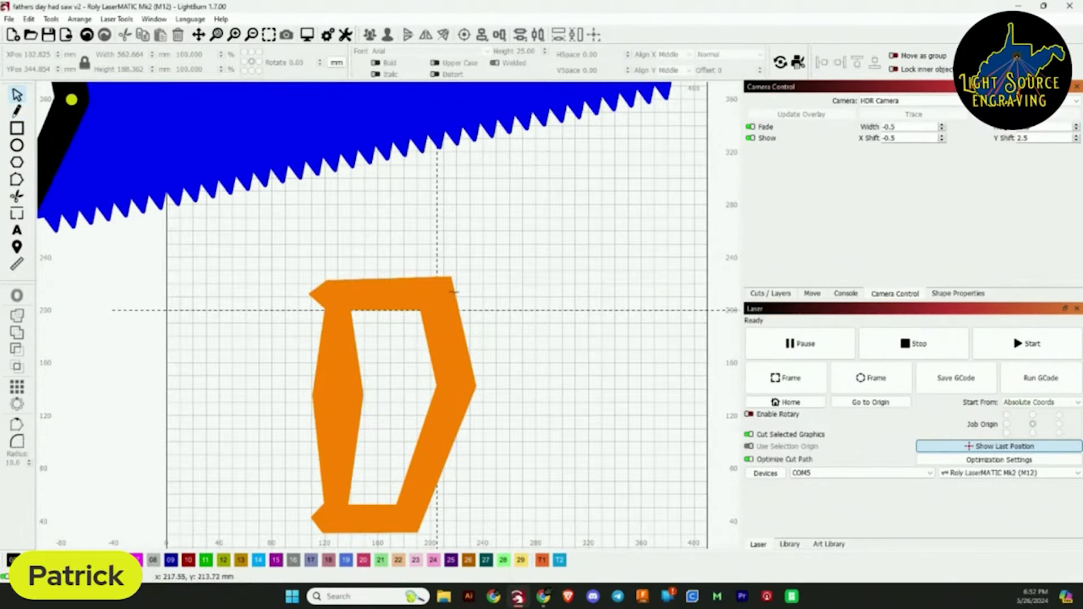
left_click(452, 291)
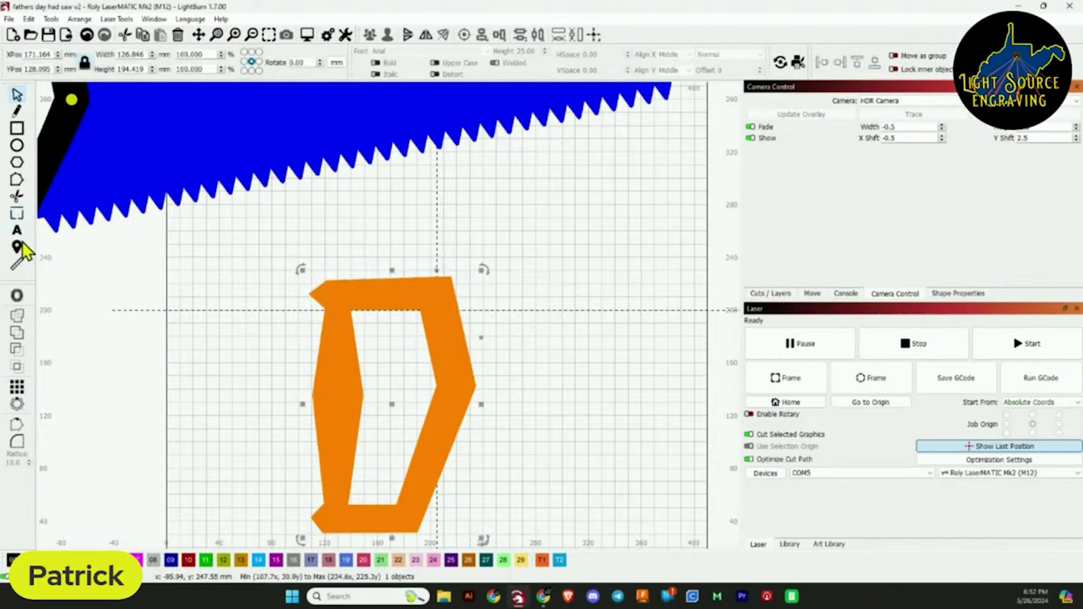
left_click(17, 180)
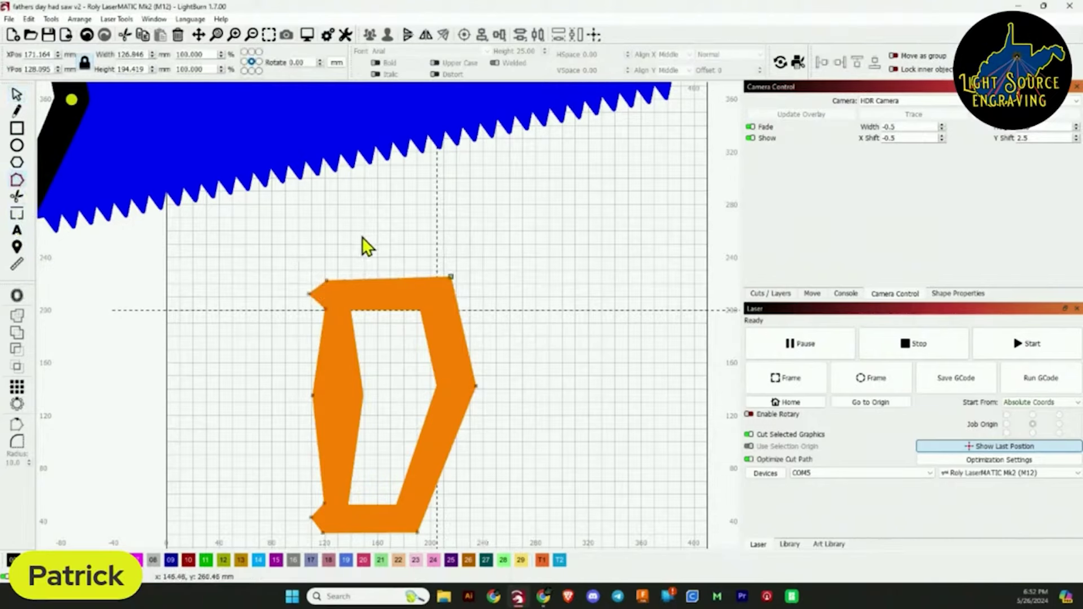
left_click_drag(453, 277, 450, 281)
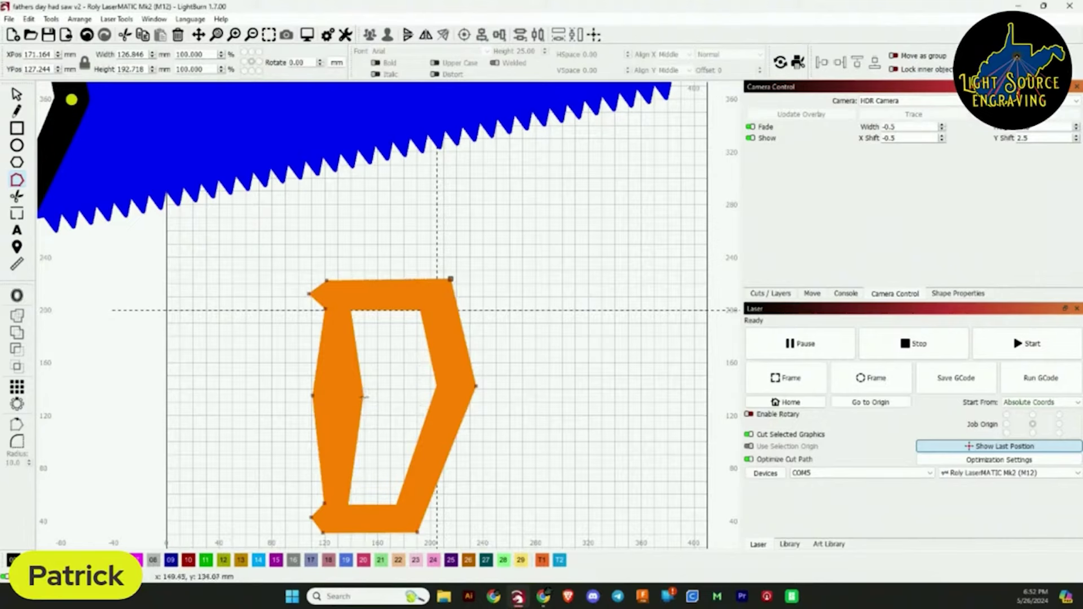
Smooth the middle node on the grip's outer edge and the matching node on the inner opening into curves.
left_click(364, 394)
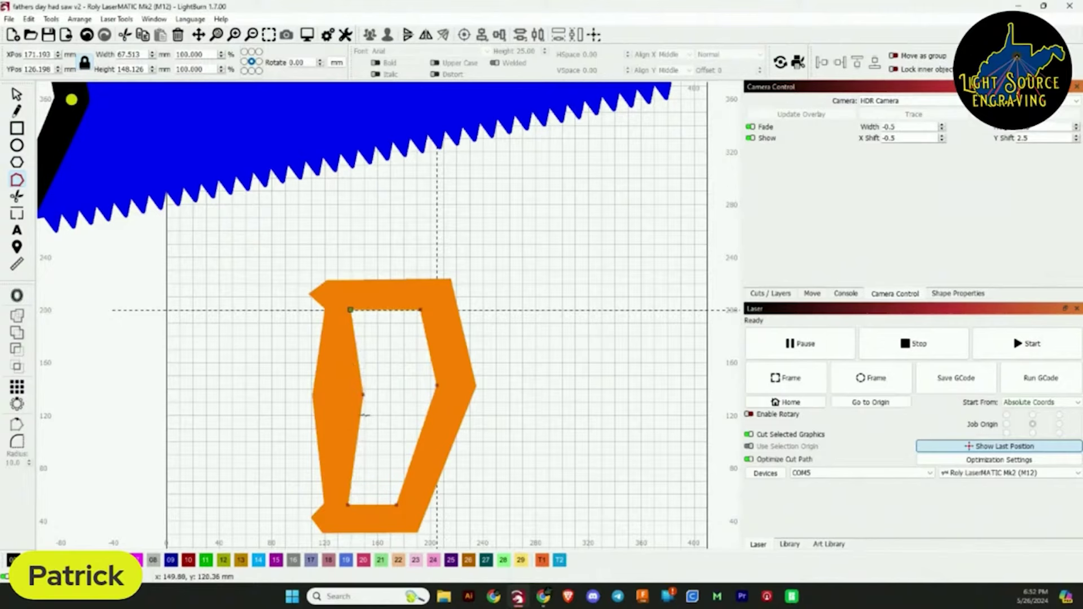
scroll(365, 415, "up", 1)
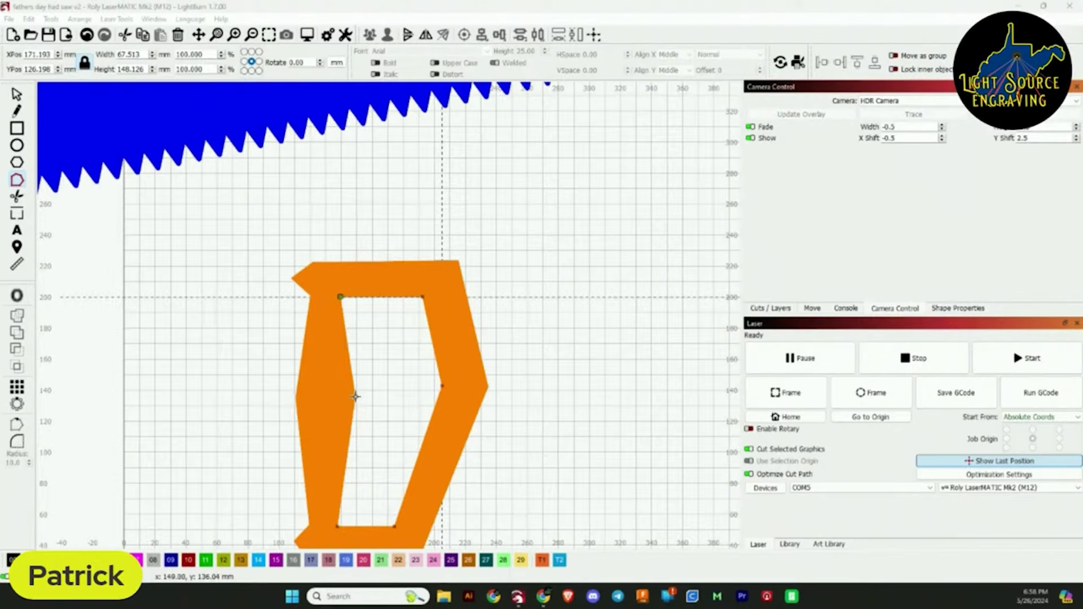
left_click(294, 396)
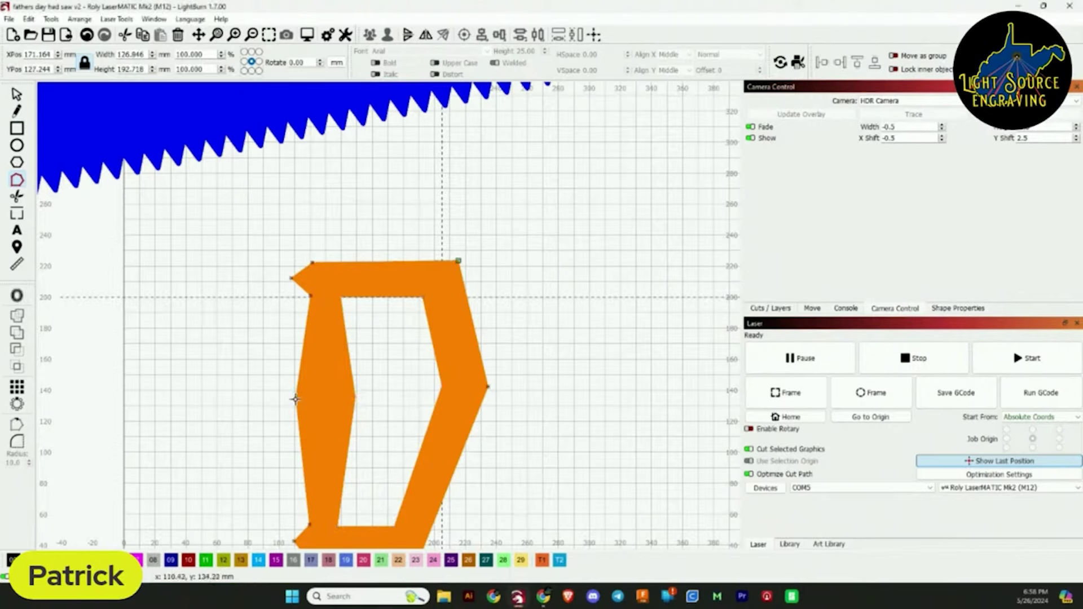
key("s")
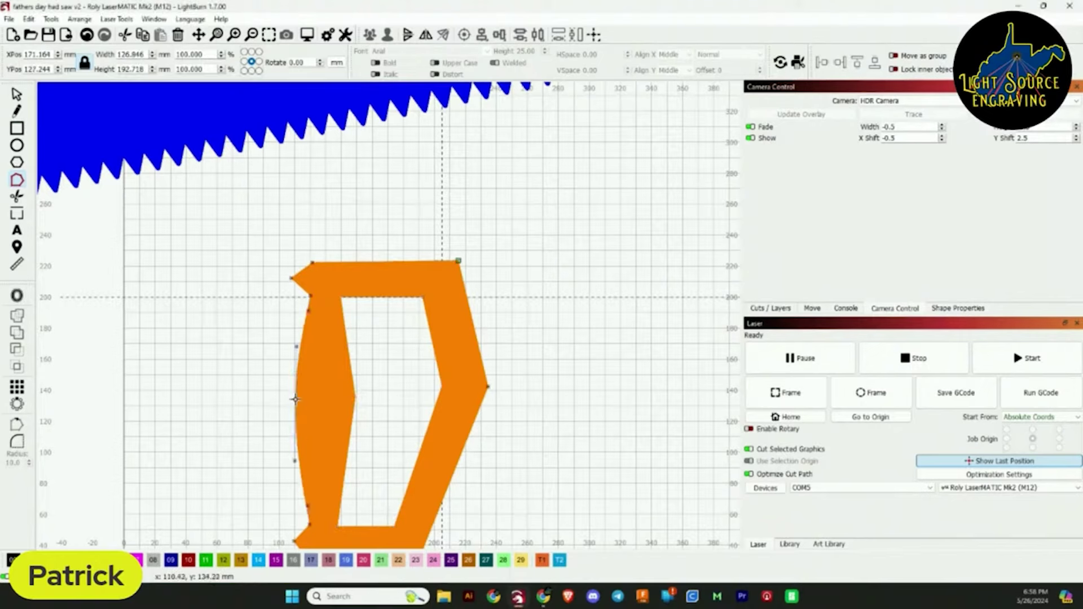
left_click(351, 396)
scroll(352, 395, "up", 4)
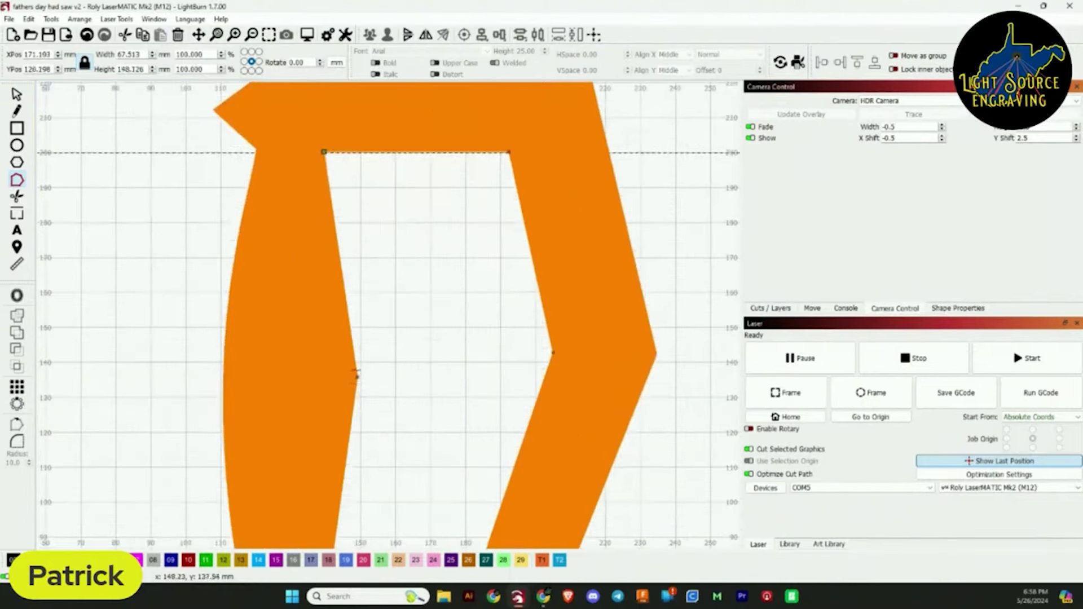
key("s")
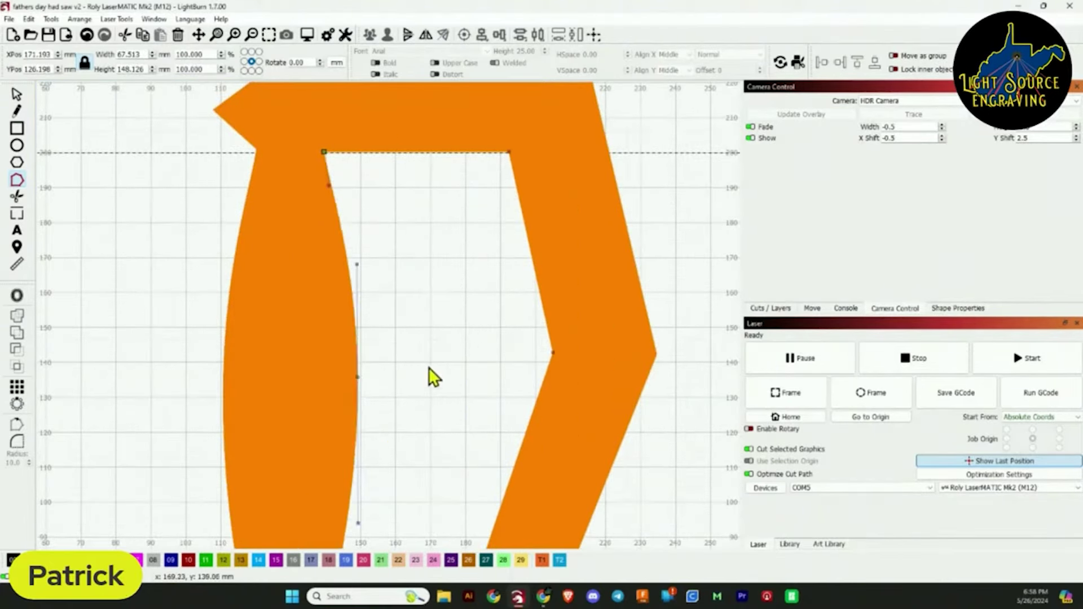
scroll(429, 367, "down", 5)
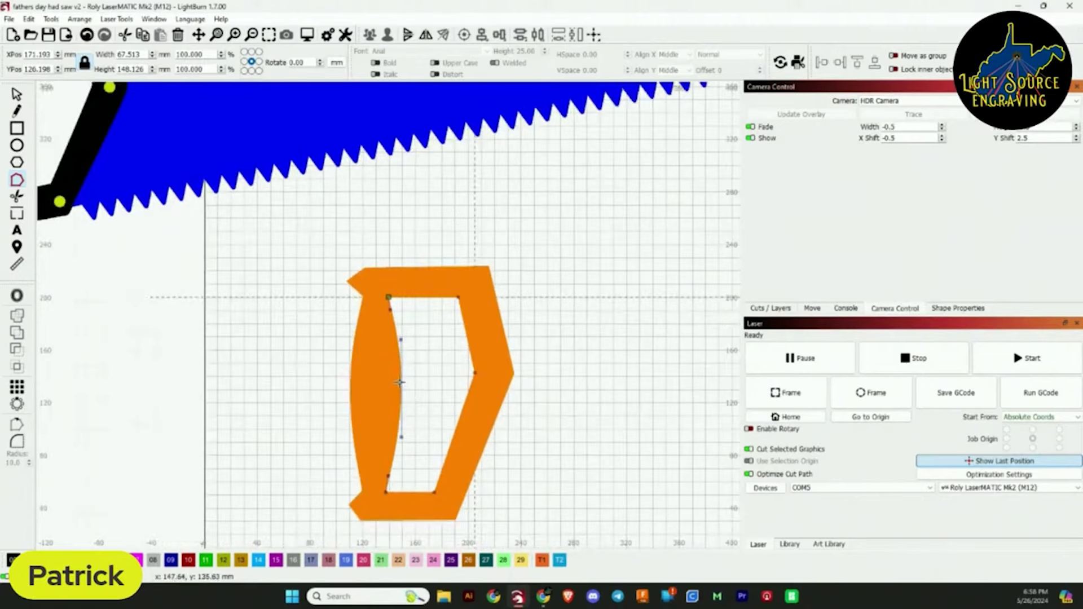
Shift the grip's inner and outer middle nodes slightly downward to centre both curves along the grip.
left_click_drag(399, 383, 402, 388)
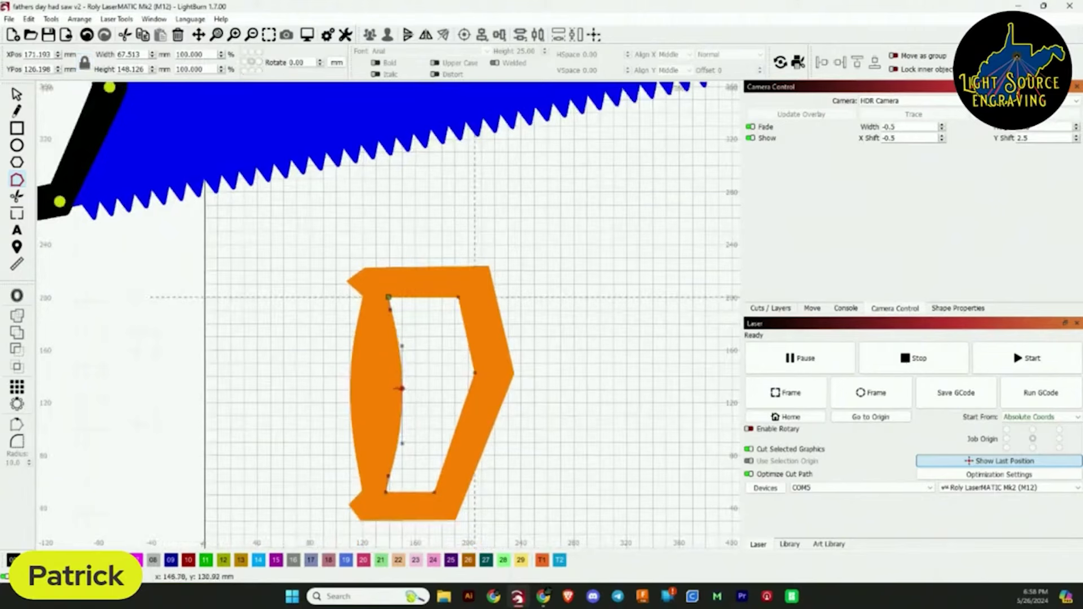
left_click(350, 389)
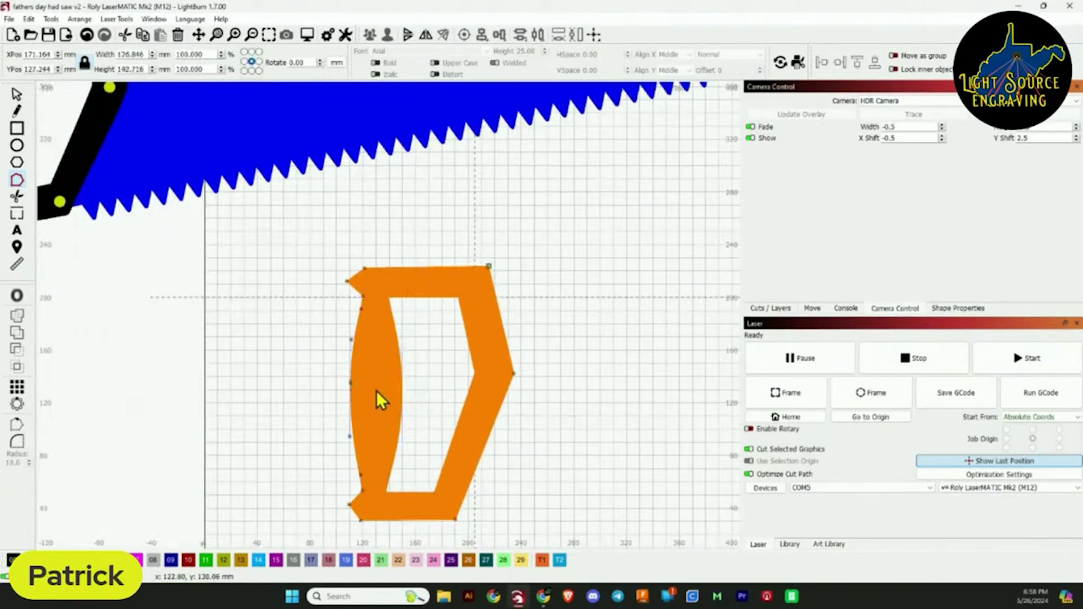
left_click_drag(350, 382, 350, 392)
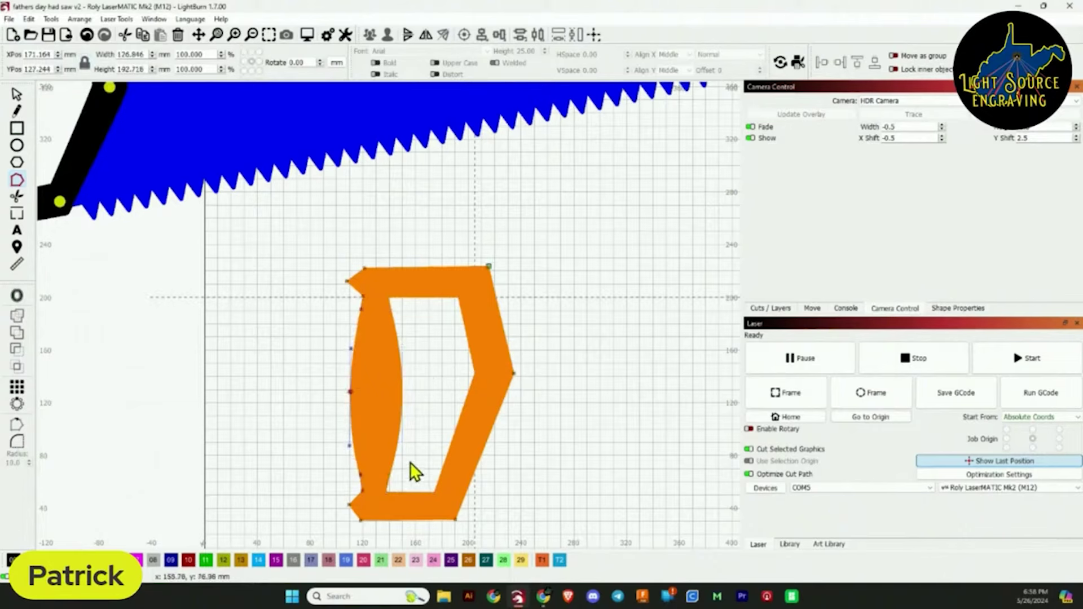
Move the inner opening's two left corners inward, narrowing it to about 57 mm, and bulge its middle node about 5 mm to the right.
left_click(389, 301)
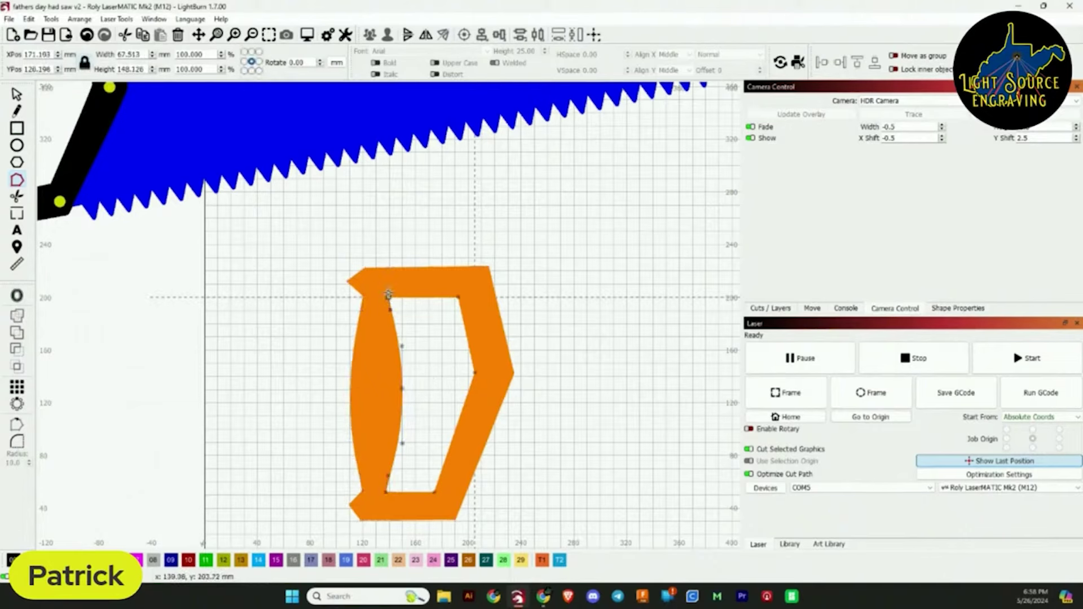
left_click_drag(389, 296, 401, 296)
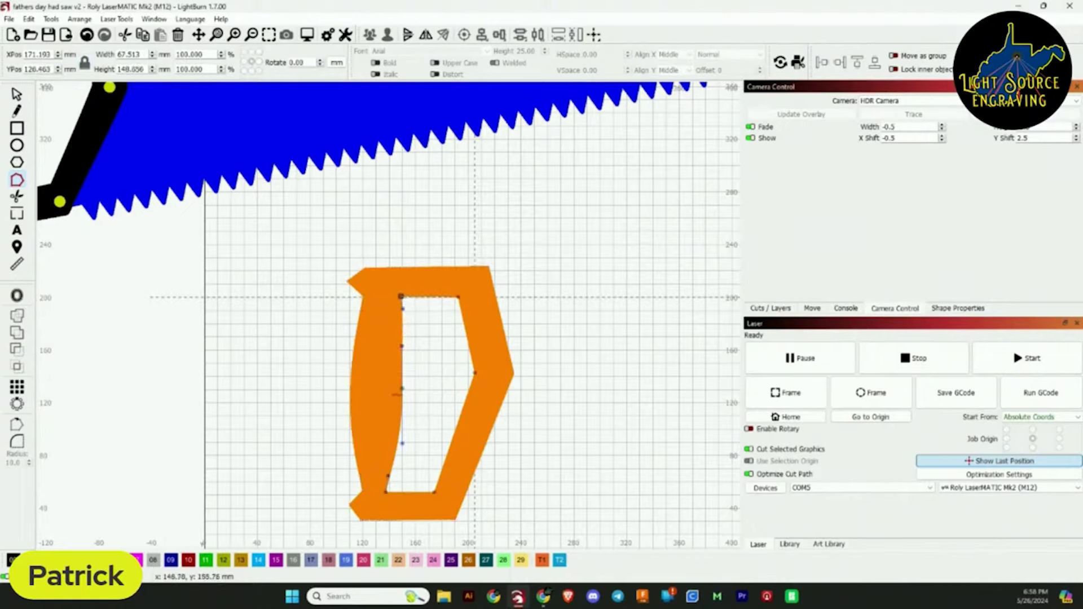
left_click_drag(386, 493, 400, 494)
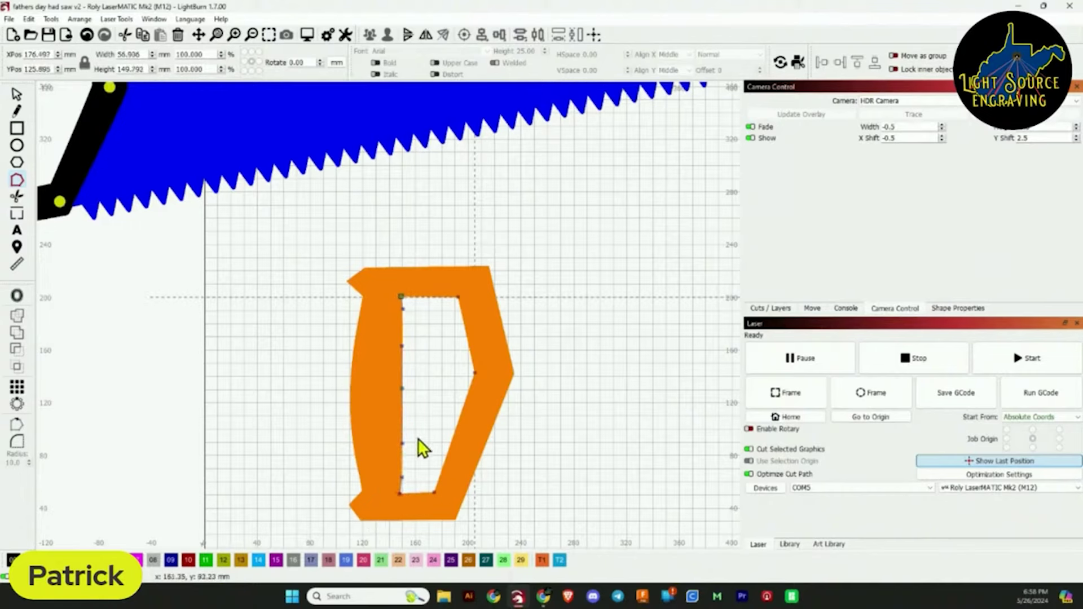
left_click_drag(402, 388, 408, 389)
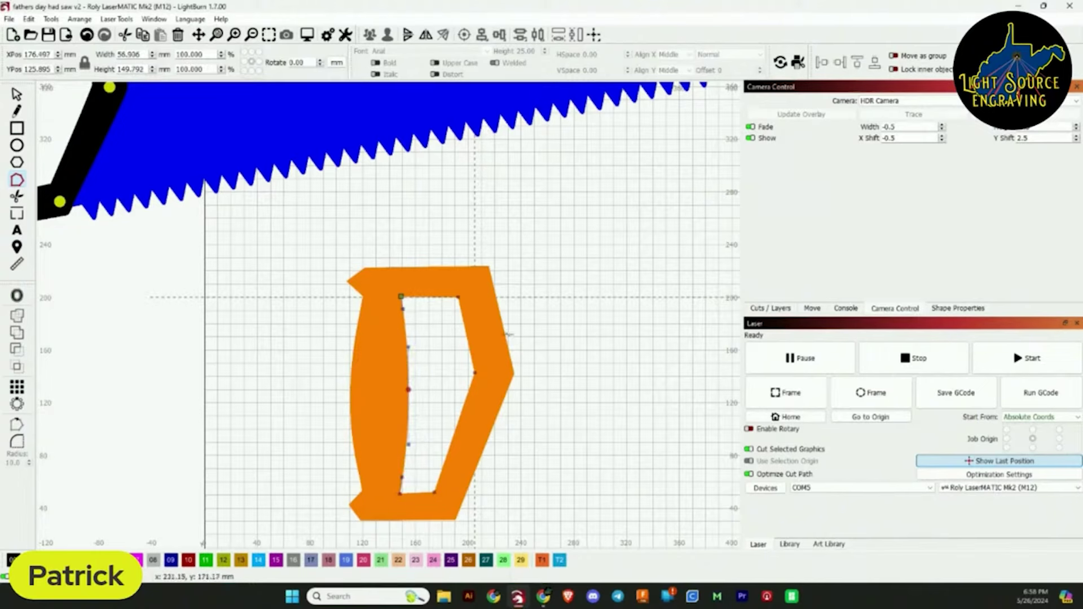
scroll(301, 324, "down", 3)
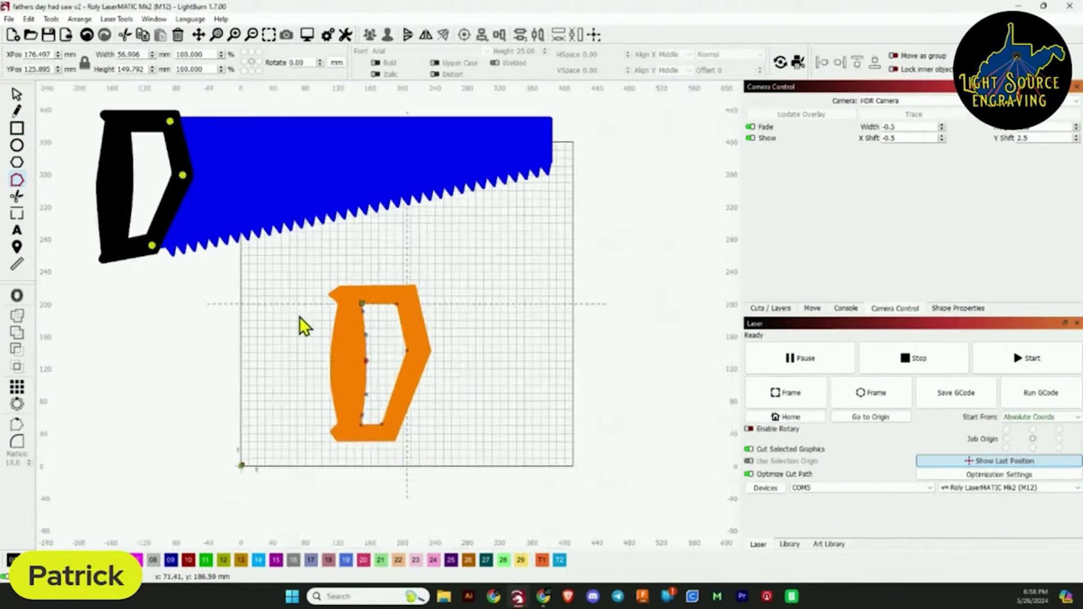
scroll(304, 326, "down", 1)
scroll(293, 342, "up", 1)
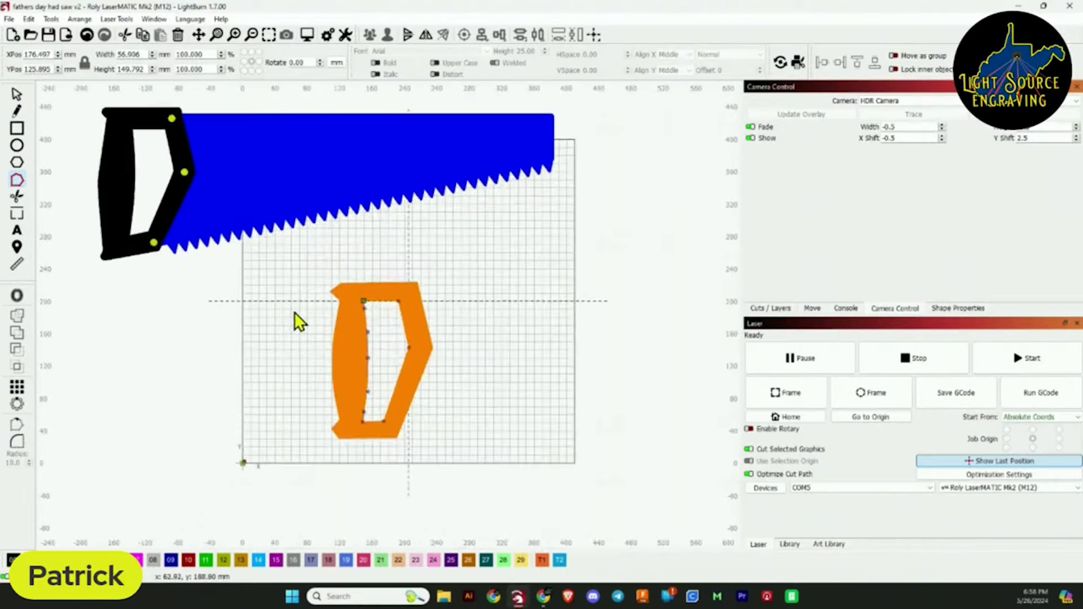
Round the pointed upper tip of the grip with a smooth node and pull it about 2 mm inward.
scroll(307, 319, "up", 5)
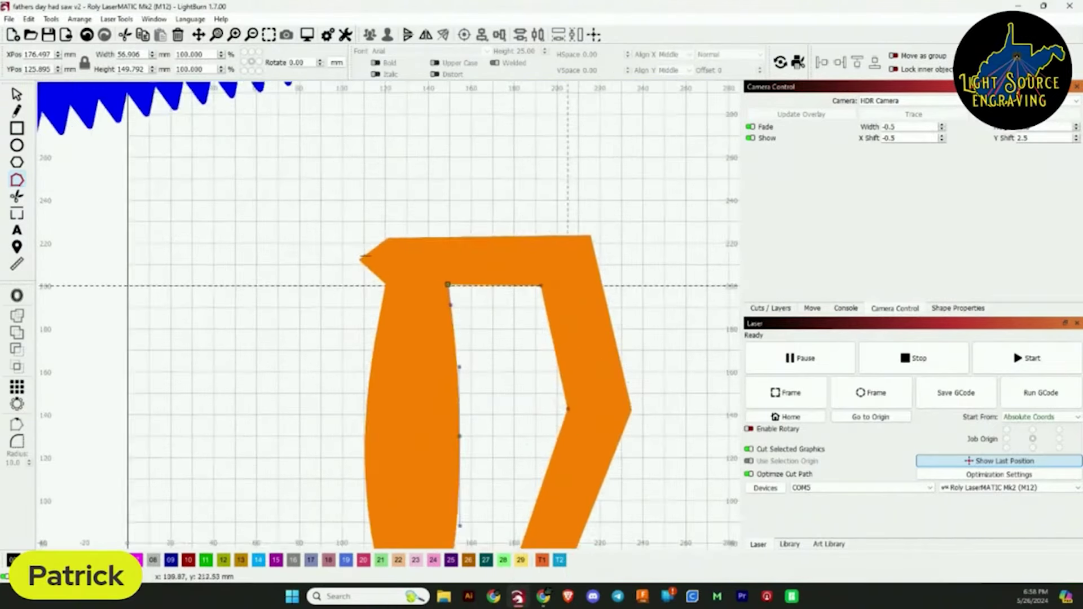
left_click(363, 258)
scroll(322, 266, "down", 3)
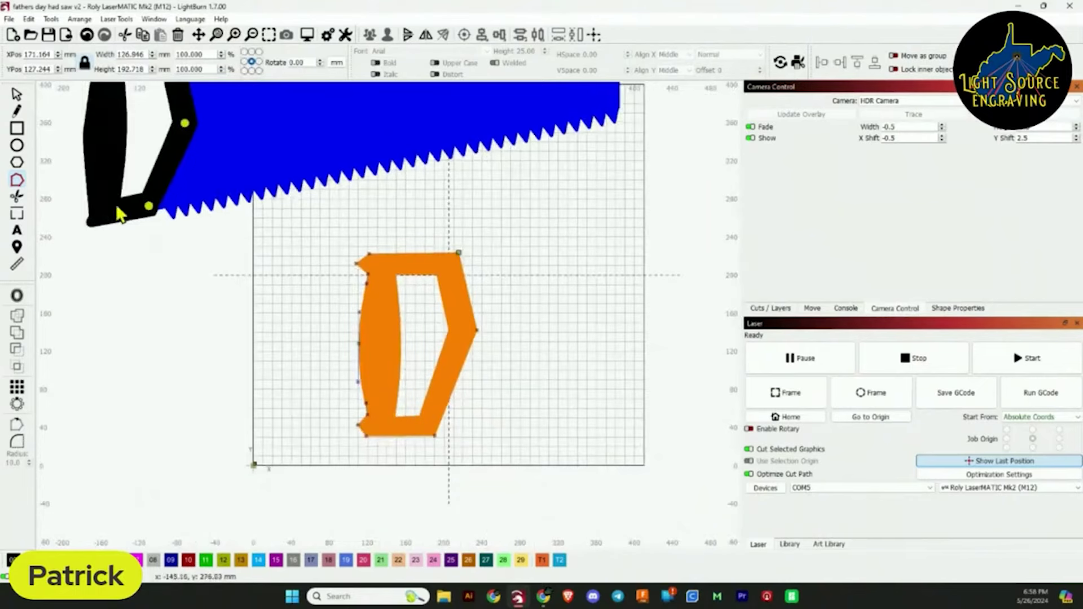
scroll(359, 263, "up", 4)
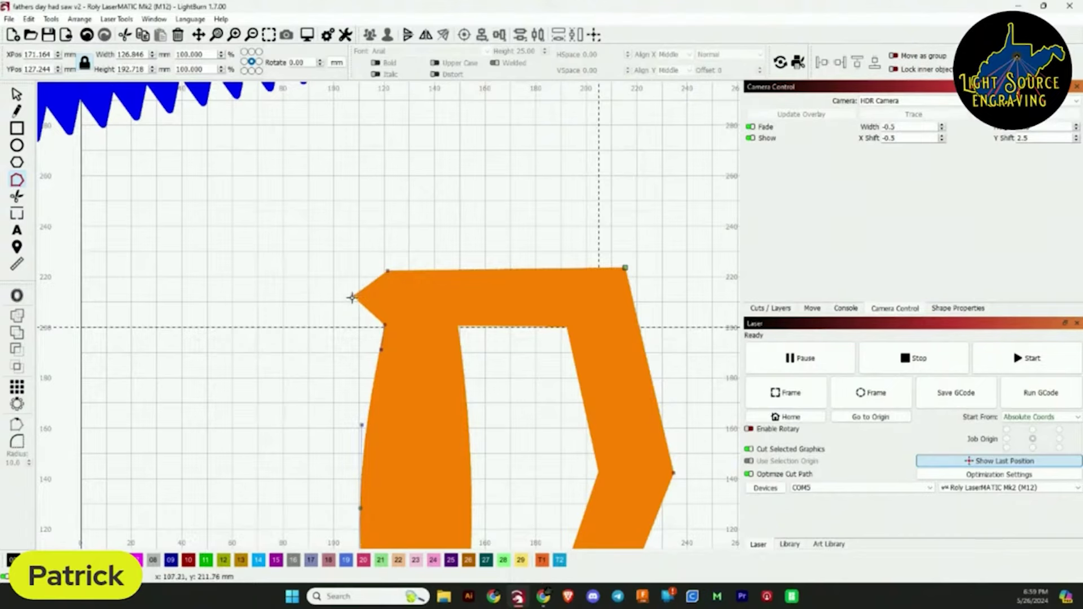
key("s")
left_click_drag(353, 295, 359, 295)
scroll(358, 304, "down", 5)
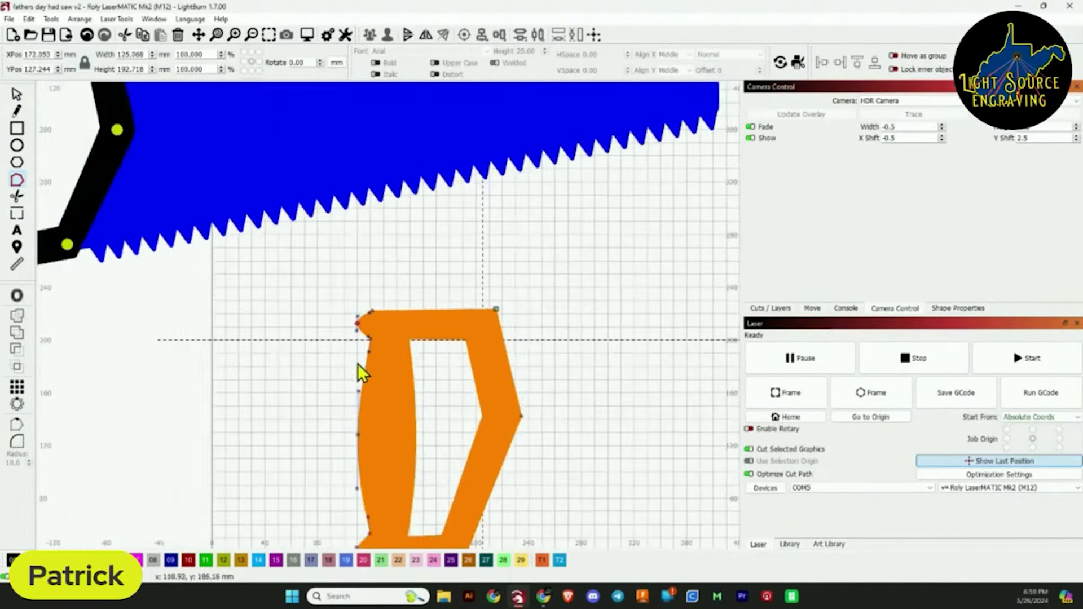
scroll(378, 544, "down", 1)
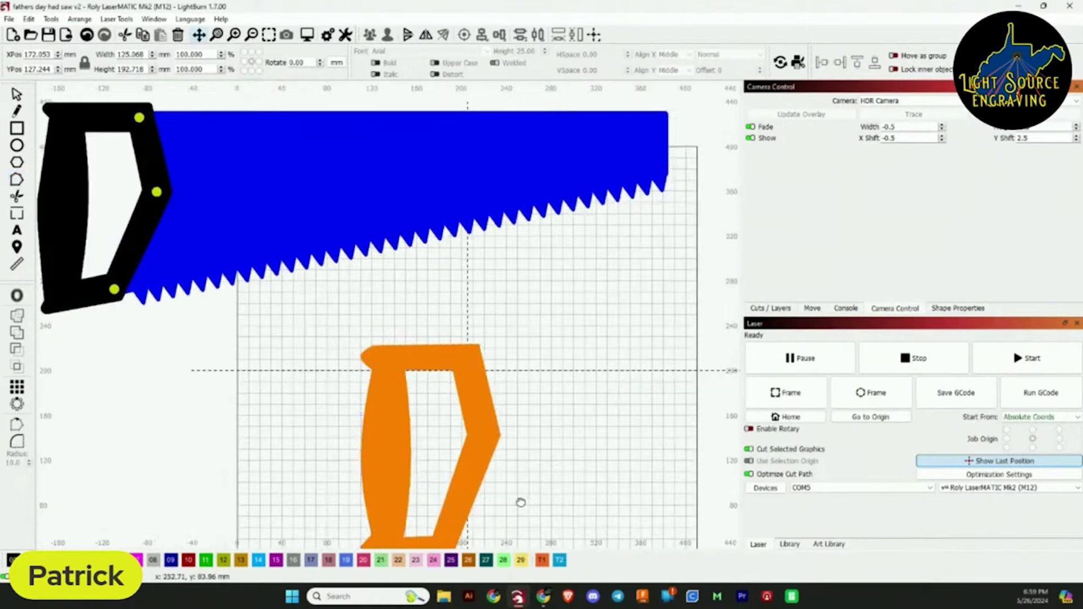
Round the pointed lower tip of the grip with a smooth node and pull it about 2.5 mm inward.
scroll(568, 358, "up", 5)
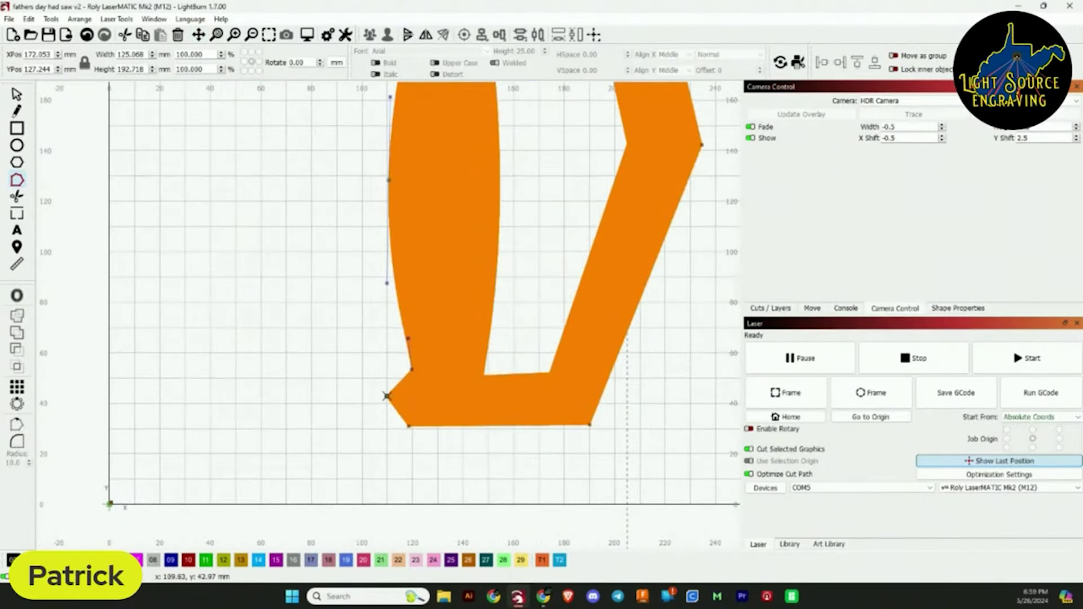
key("s")
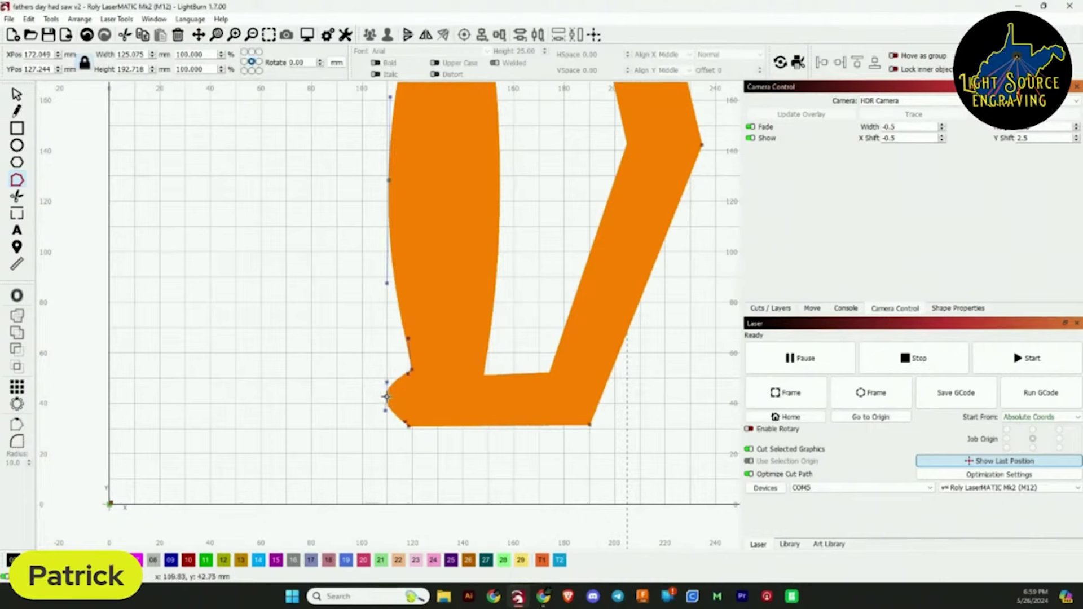
left_click_drag(386, 397, 392, 400)
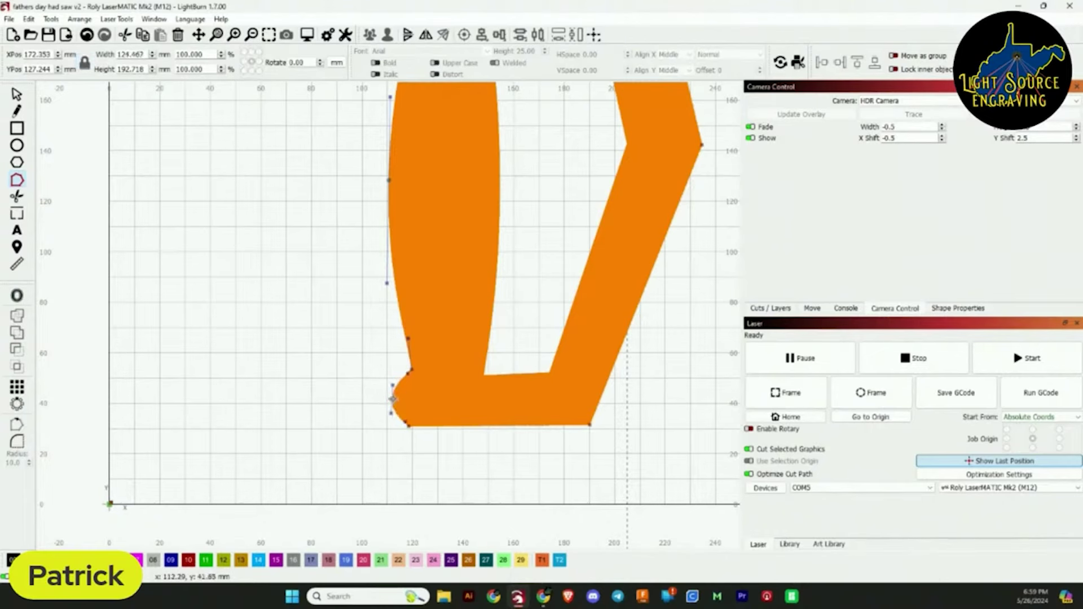
scroll(392, 399, "down", 3)
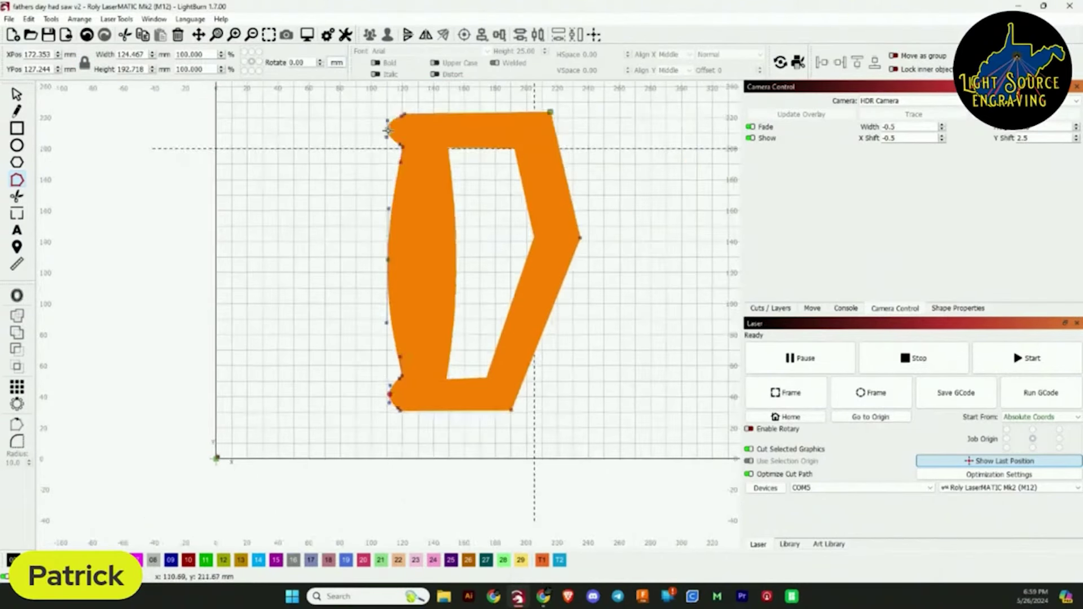
Pull the rounded upper grip tip slightly further inward, bringing the handle outline to about 124 mm wide.
left_click_drag(388, 130, 391, 129)
scroll(390, 128, "up", 4)
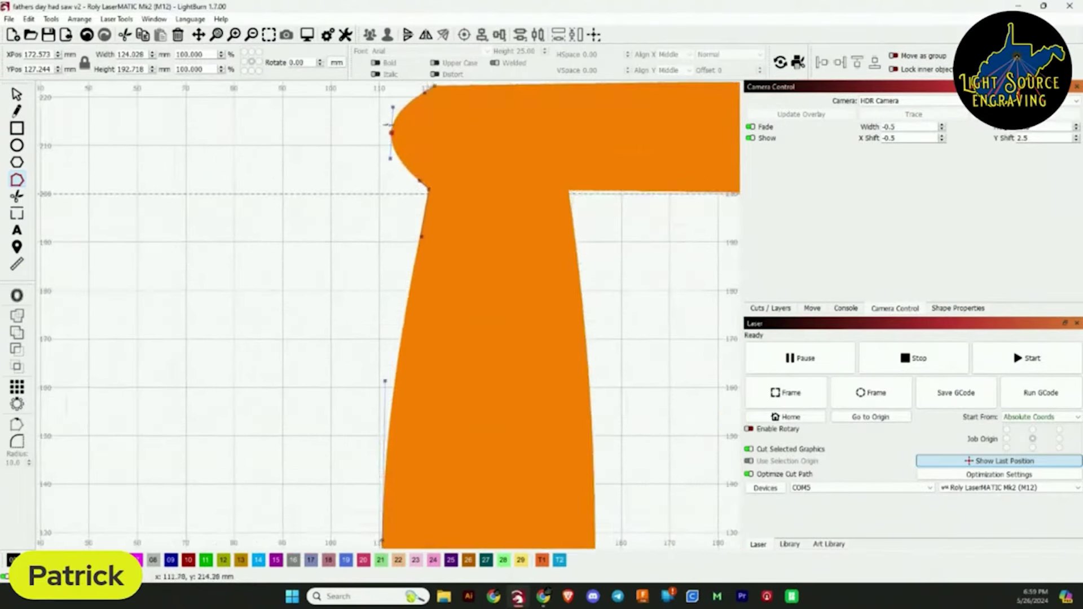
scroll(427, 180, "down", 4)
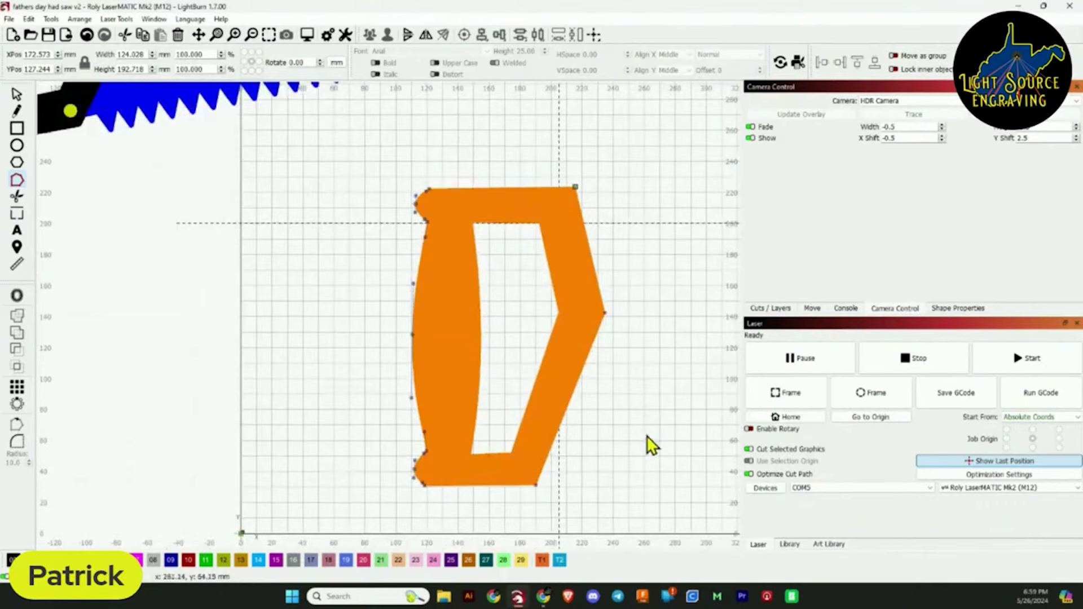
Finish node editing, deselect the handle outline and inspect the reshaped handle.
left_click(17, 94)
left_click(420, 287)
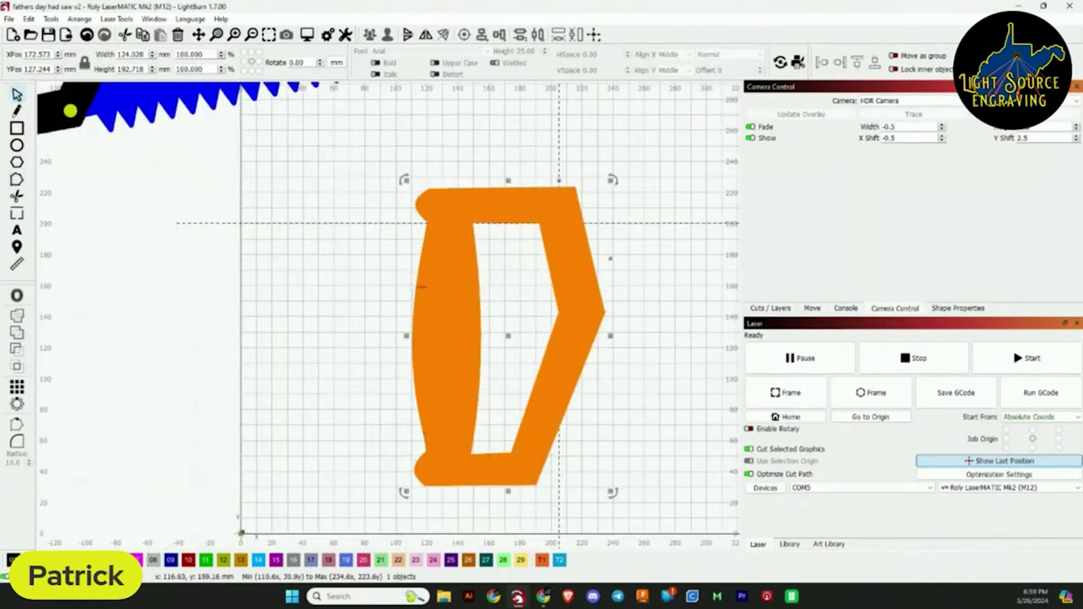
left_click(712, 403)
scroll(708, 406, "down", 1)
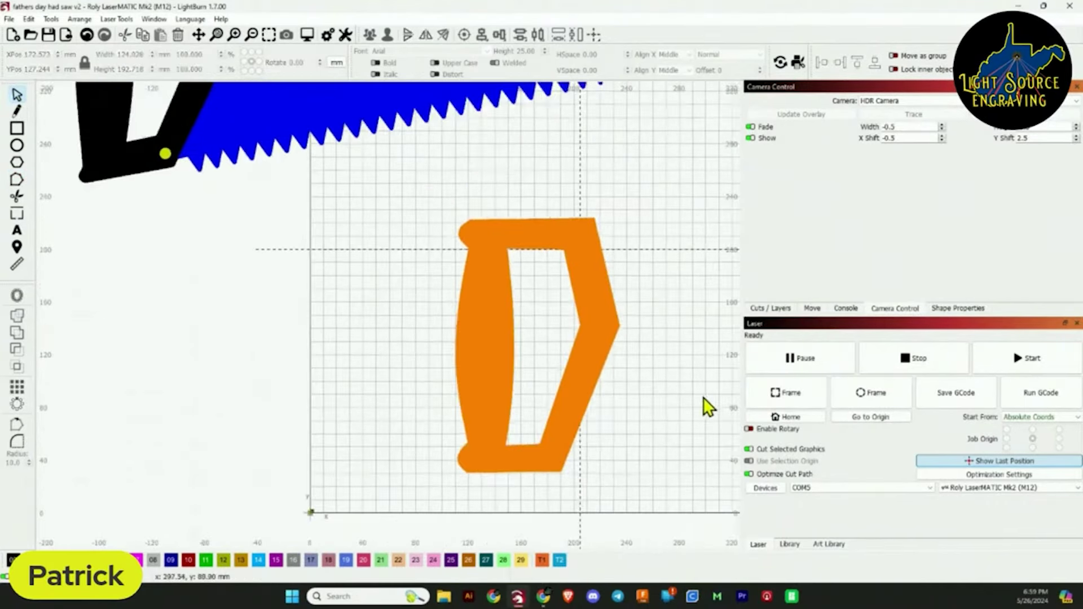
scroll(665, 401, "down", 2)
scroll(661, 401, "up", 6)
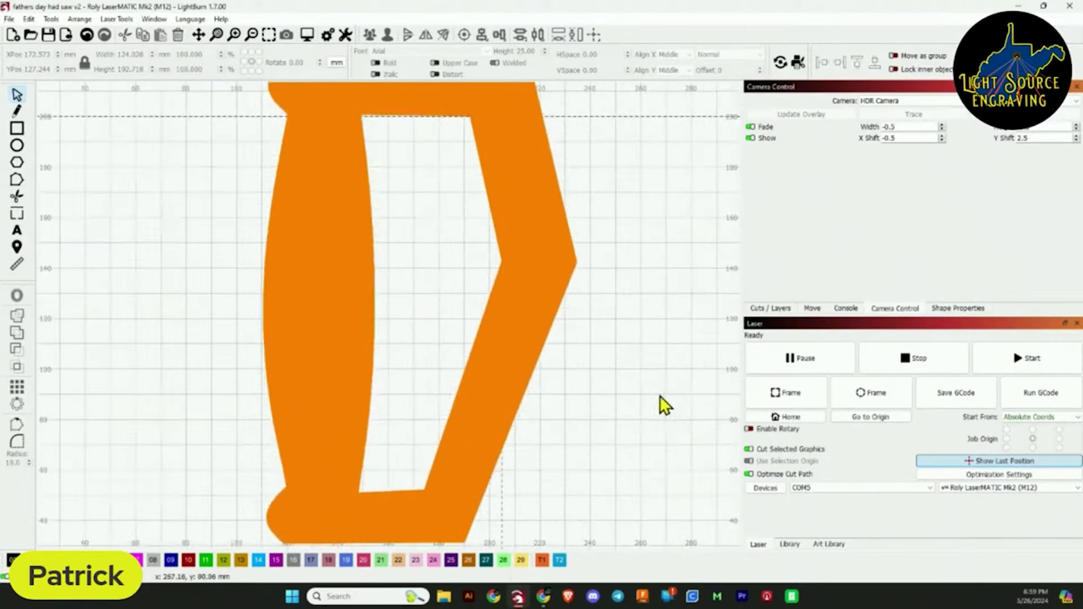
Round the handle's lower blade-side corner with a 5 mm radius.
scroll(626, 293, "down", 2)
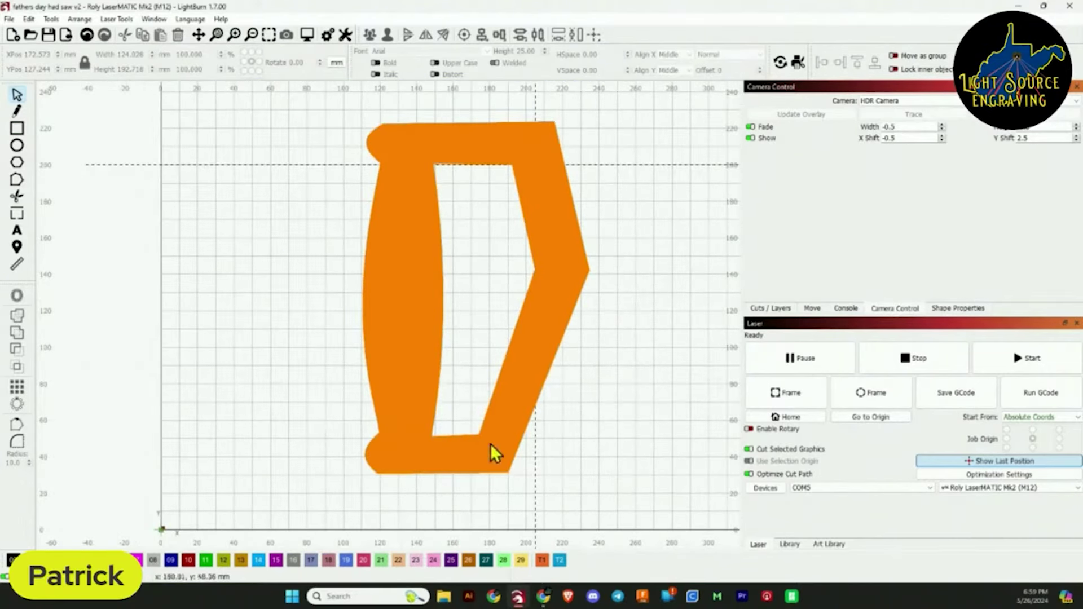
left_click(17, 442)
double_click(21, 463)
left_click(513, 469)
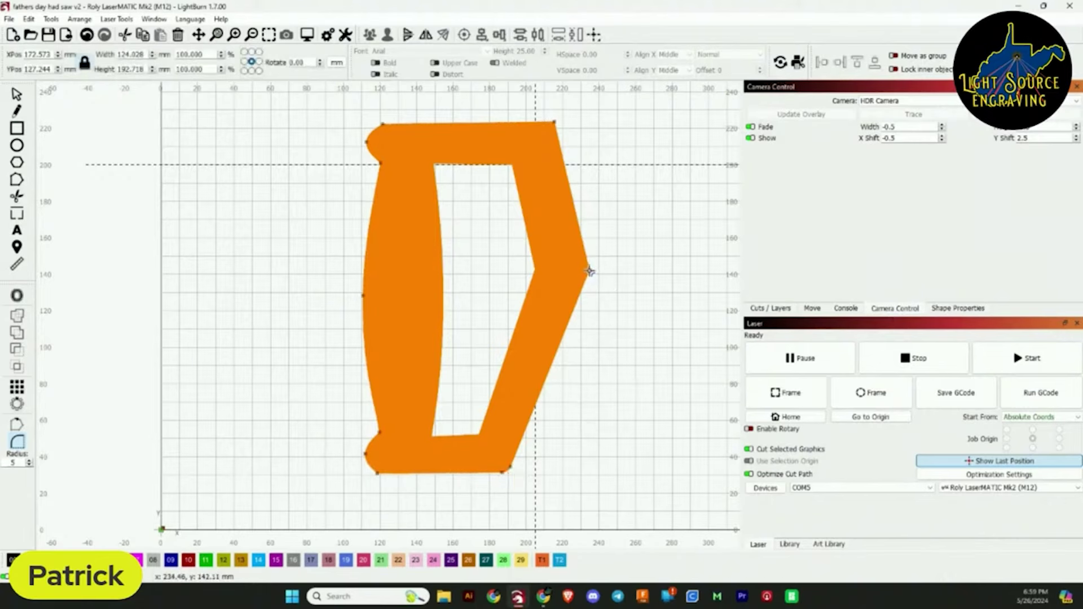
Round the handle's middle blade-side point and upper blade-side corner with the same radius, then finish rounding.
scroll(589, 272, "up", 3)
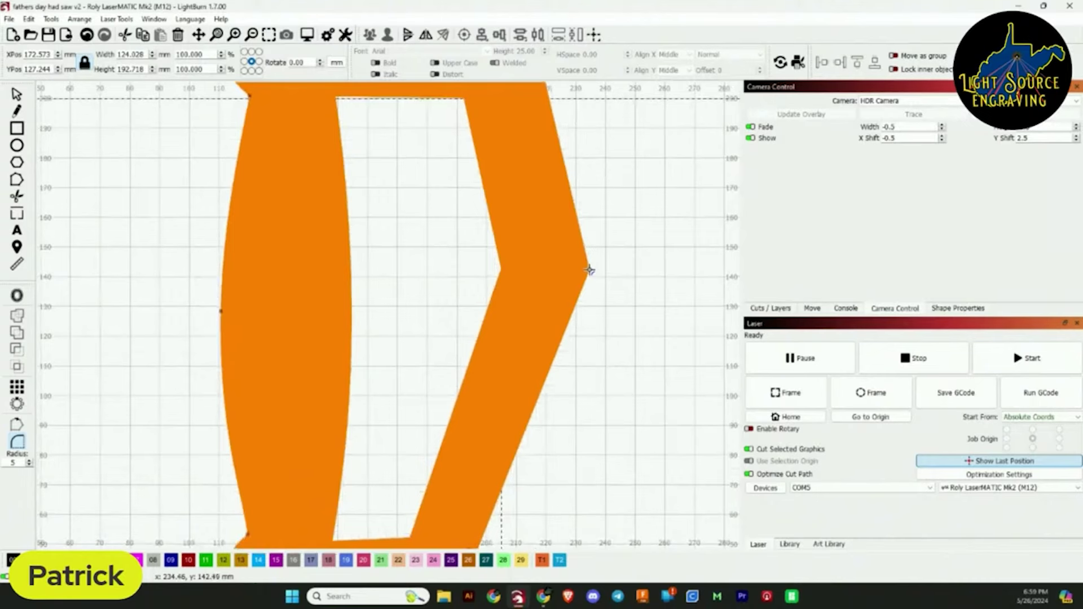
left_click_drag(590, 270, 591, 270)
scroll(607, 235, "down", 3)
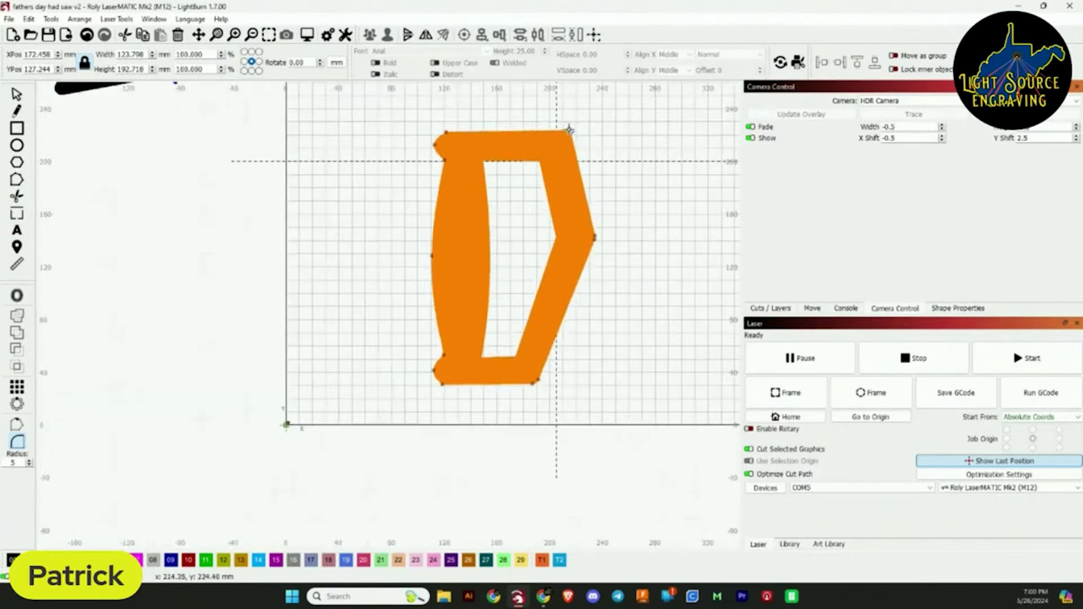
left_click_drag(570, 129, 570, 131)
scroll(554, 360, "up", 1)
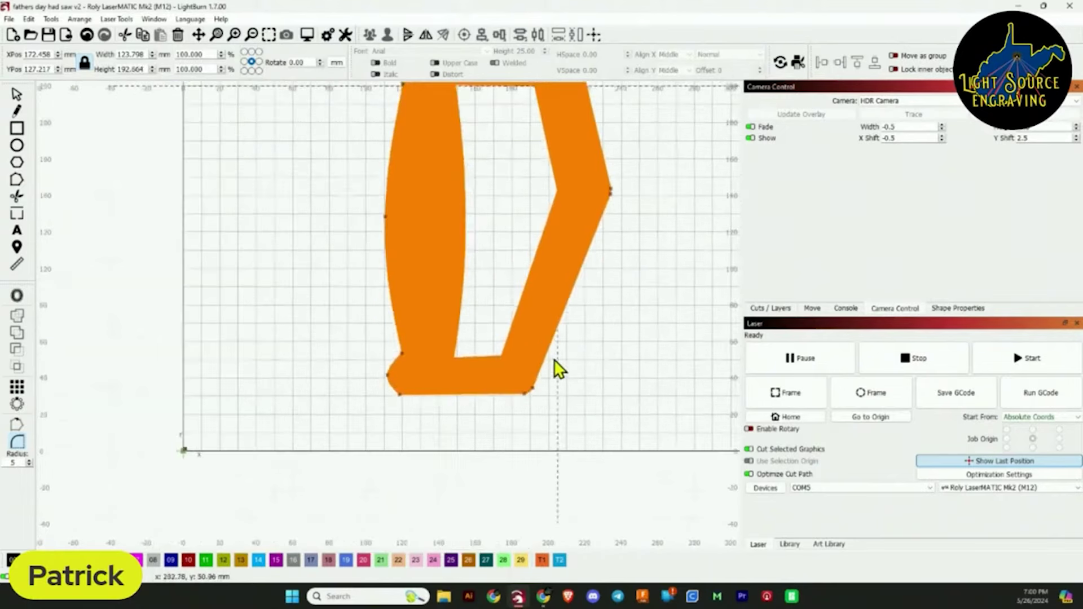
scroll(554, 359, "down", 3)
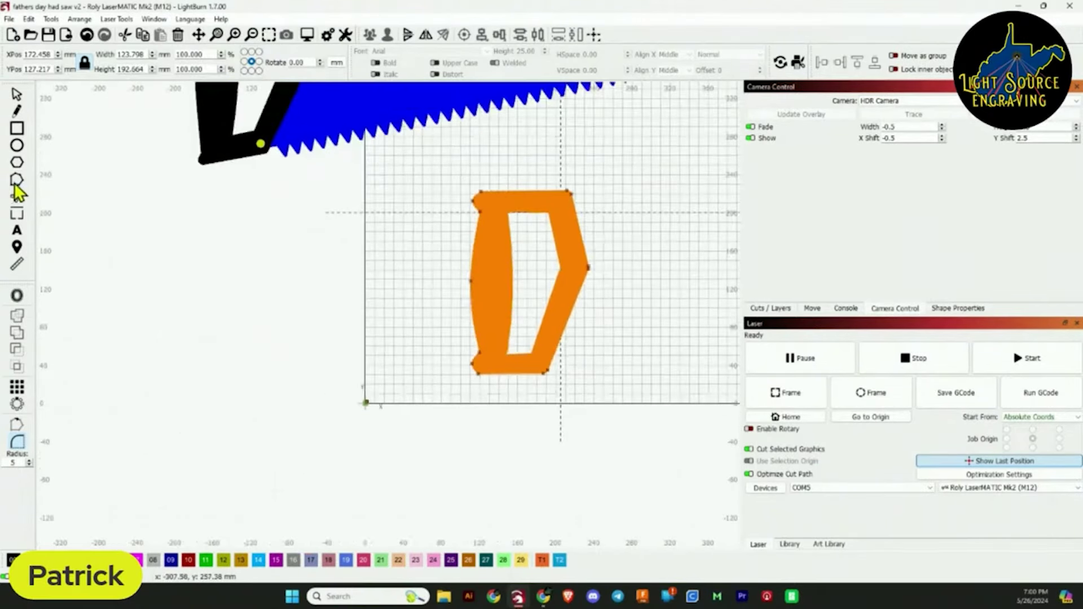
left_click(17, 95)
left_click(610, 342)
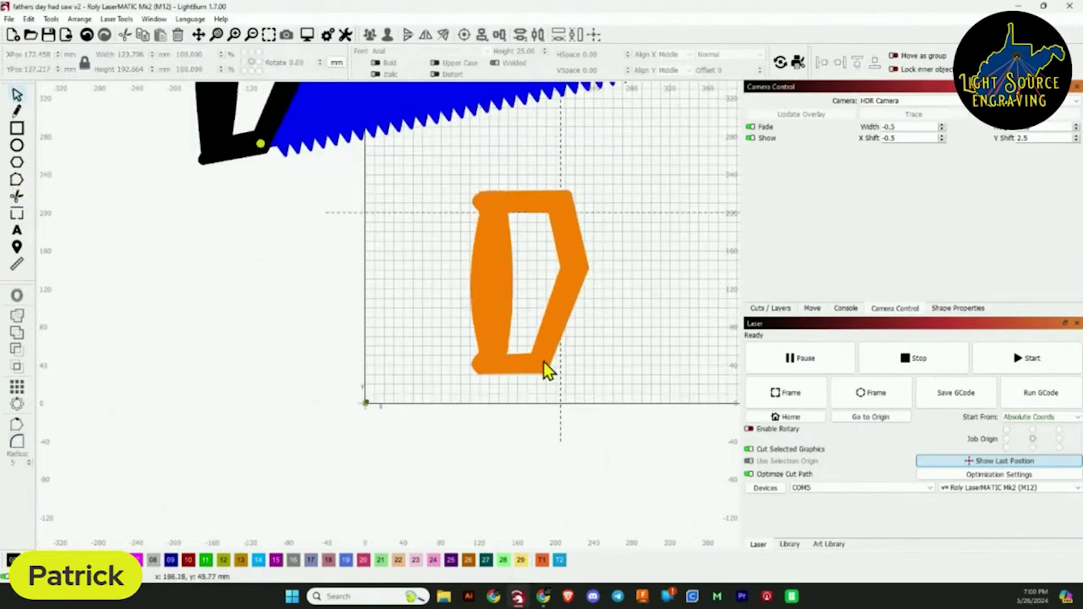
Examine the handle's rounded corners and compare the drawn handle with the finished saw.
scroll(611, 249, "up", 4)
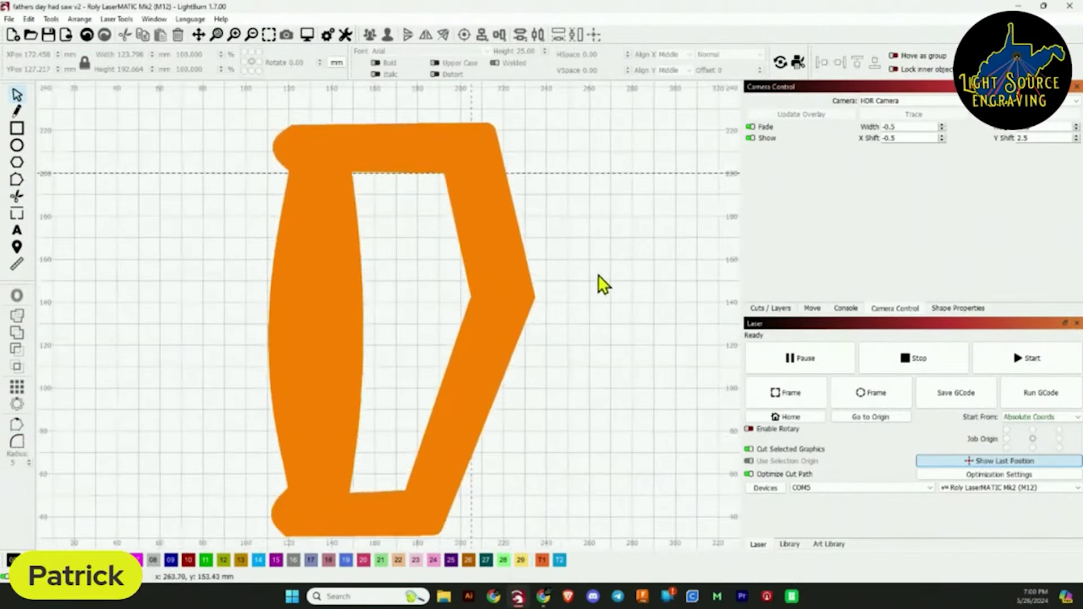
scroll(598, 282, "down", 3)
left_click(551, 295)
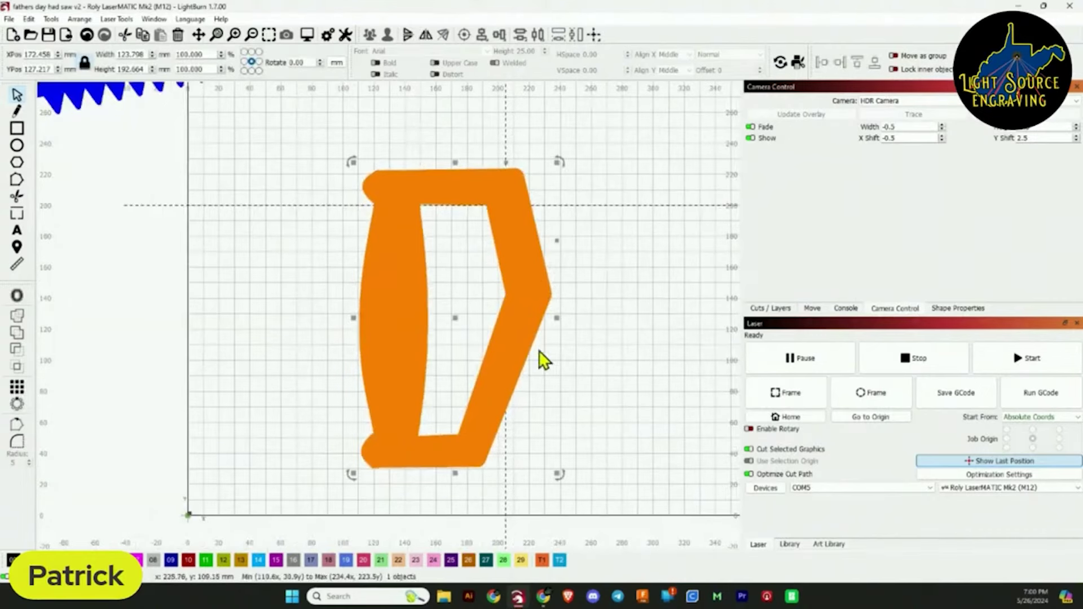
scroll(618, 360, "down", 3)
left_click(621, 356)
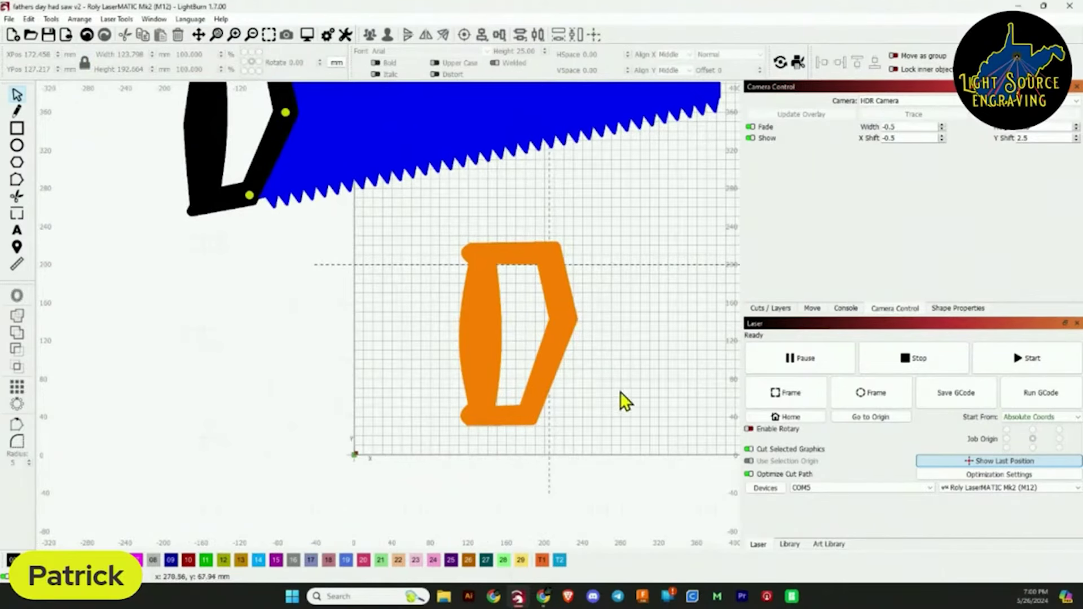
left_click_drag(621, 395, 444, 397)
scroll(446, 397, "down", 2)
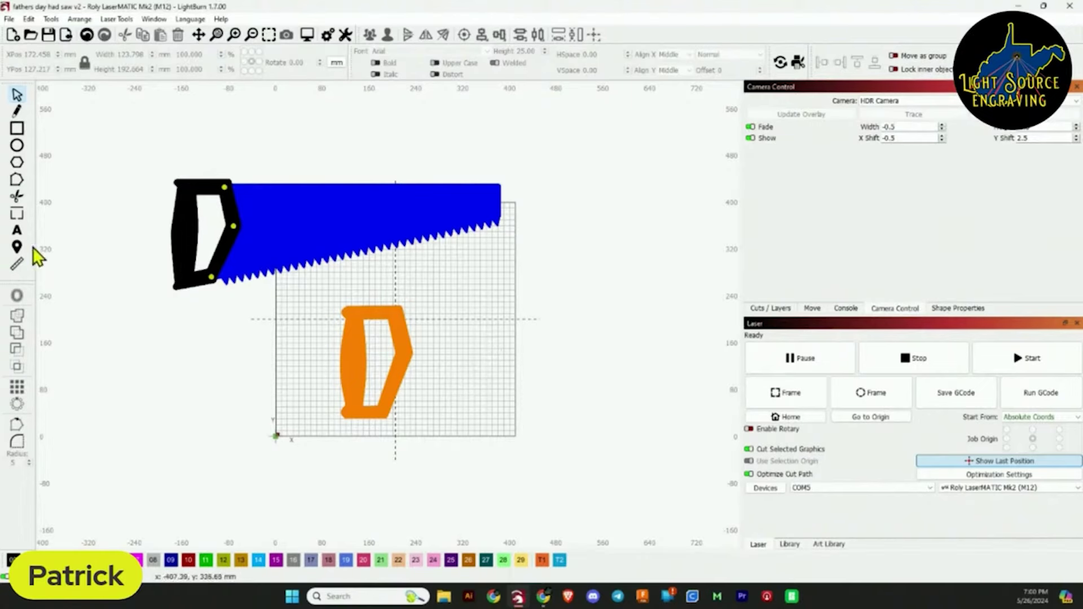
Draw an open three-sided blade outline about 402 by 171 mm, from the handle's upper blade-side corner back to its lower corner.
left_click(17, 112)
scroll(448, 336, "up", 3)
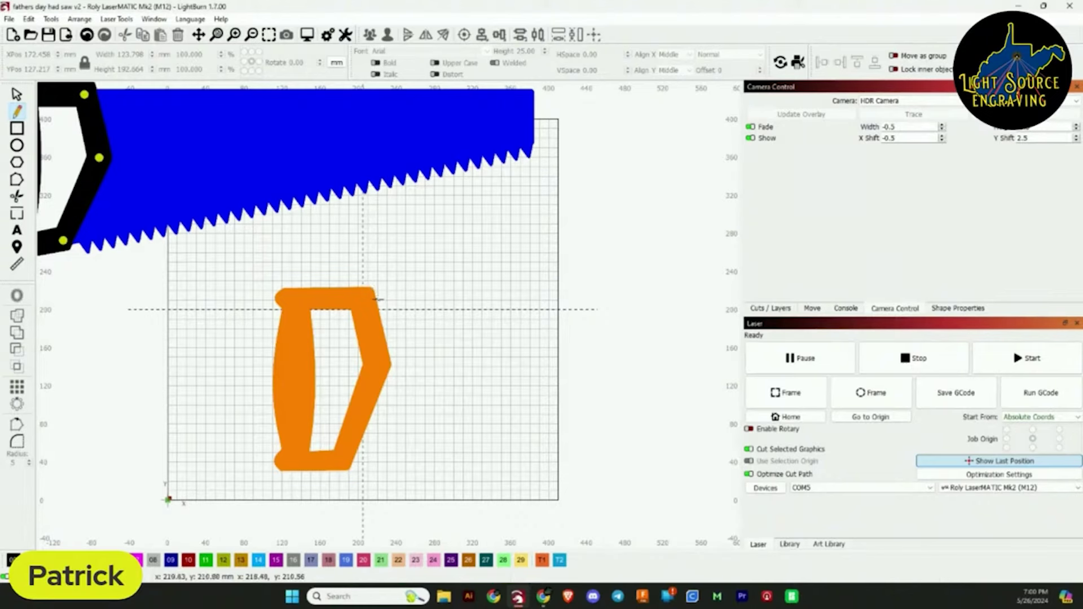
left_click(377, 299)
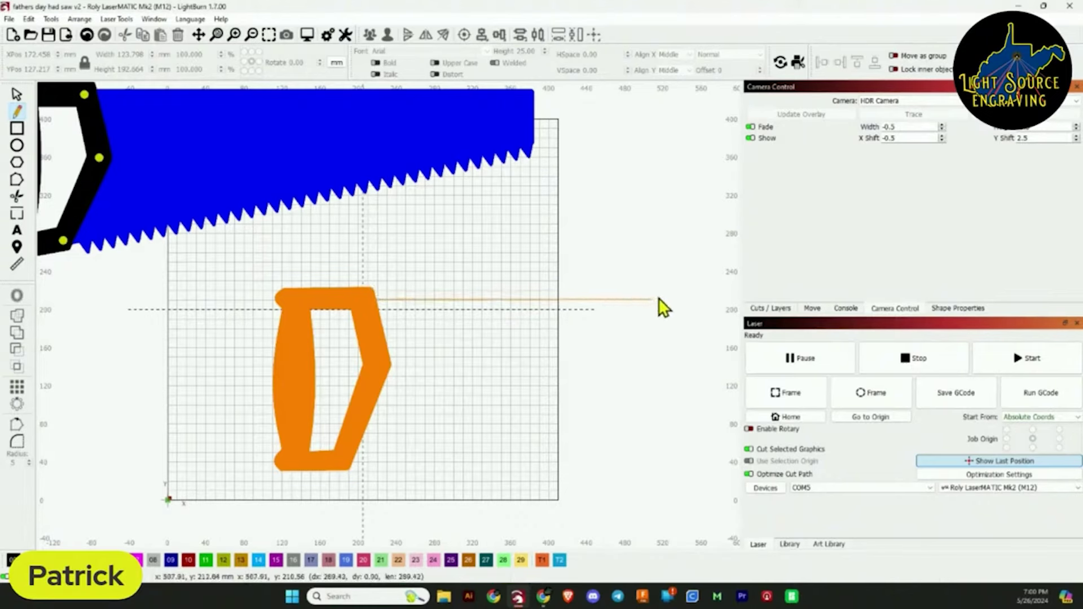
left_click(734, 300)
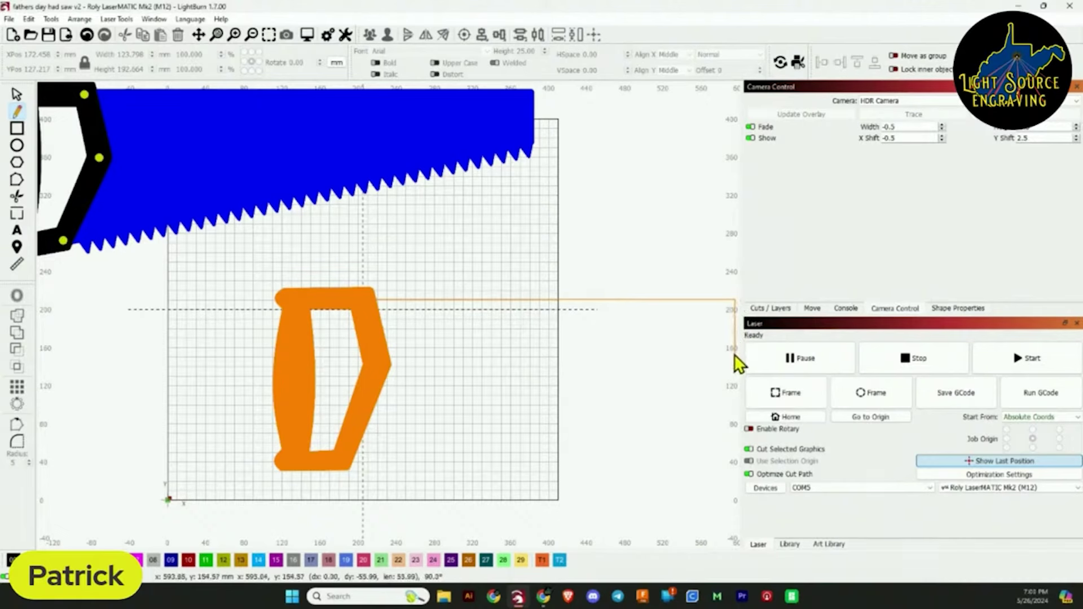
left_click(732, 359)
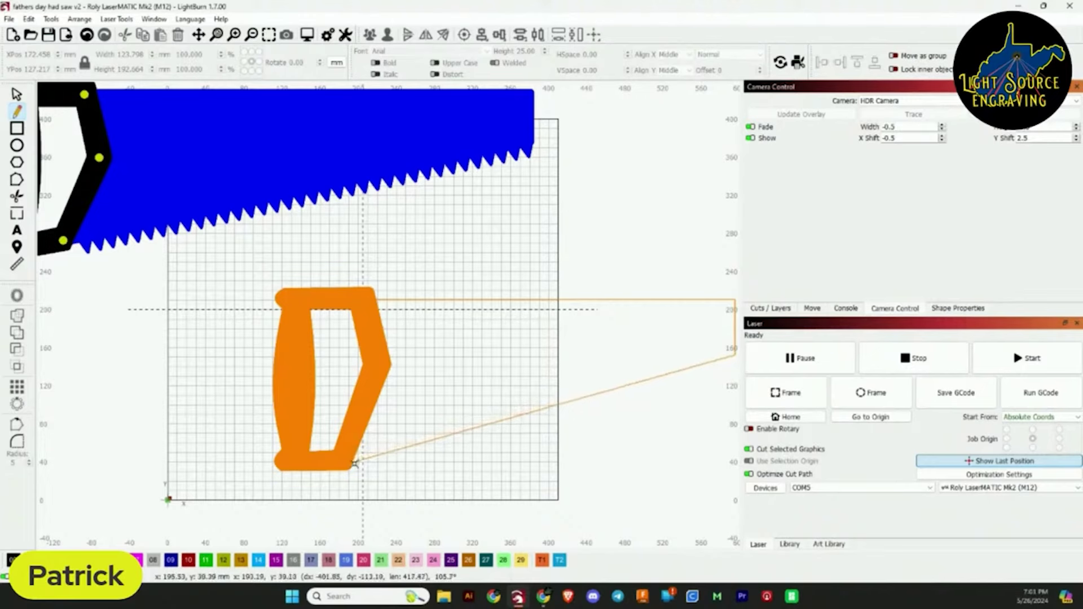
left_click(354, 464)
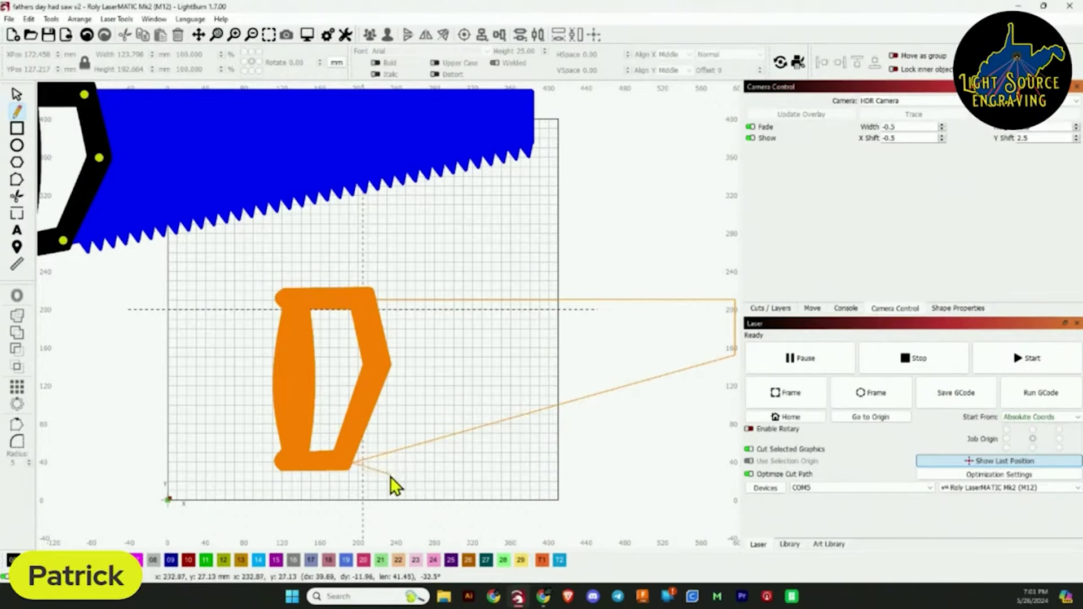
scroll(169, 348, "down", 2)
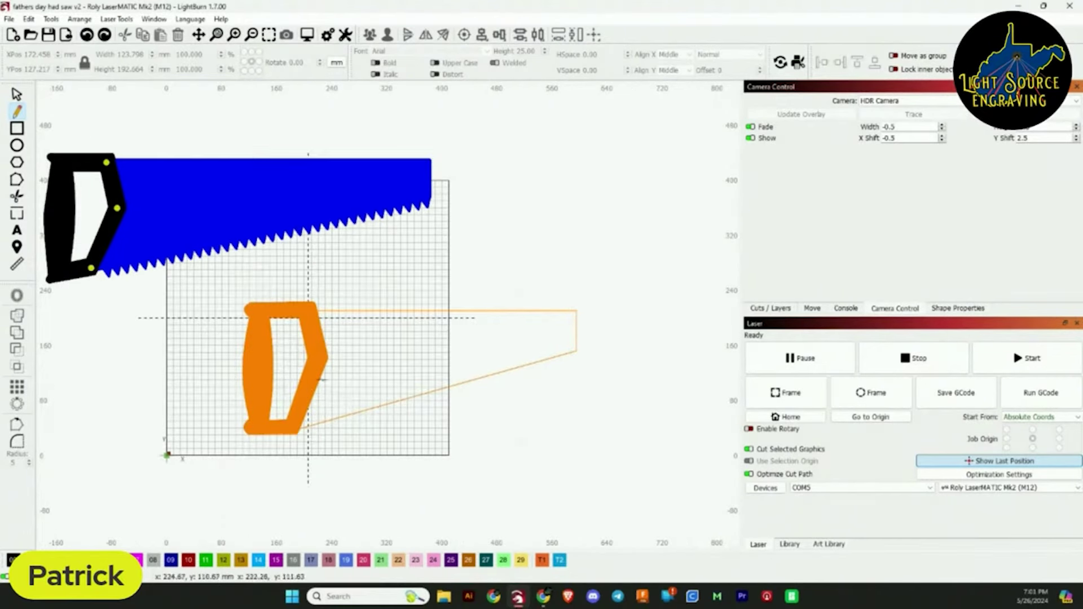
scroll(322, 379, "up", 2)
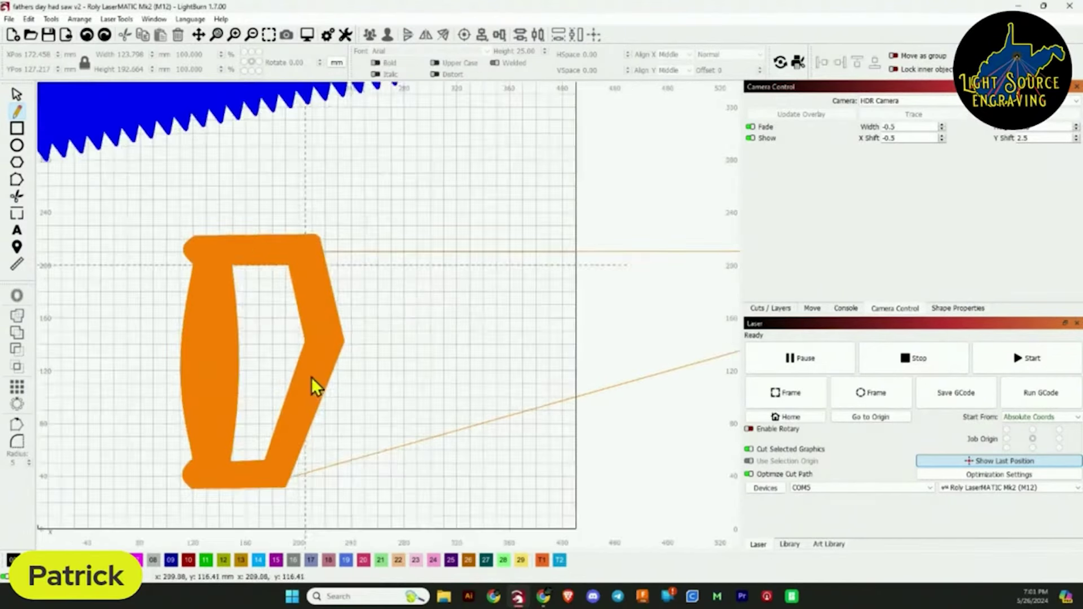
left_click(410, 445)
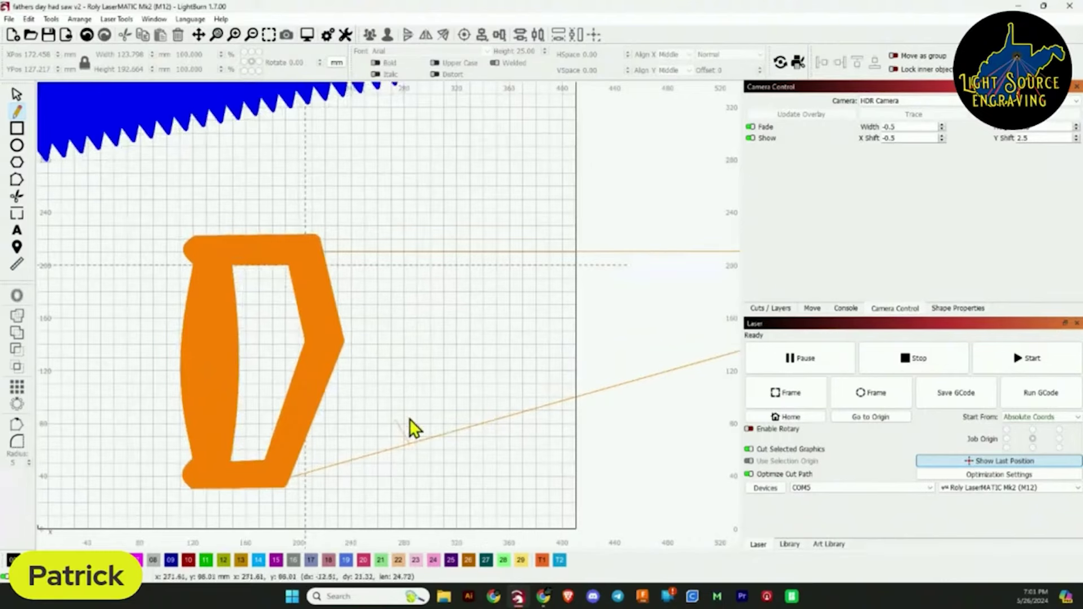
right_click(467, 418)
left_click(15, 94)
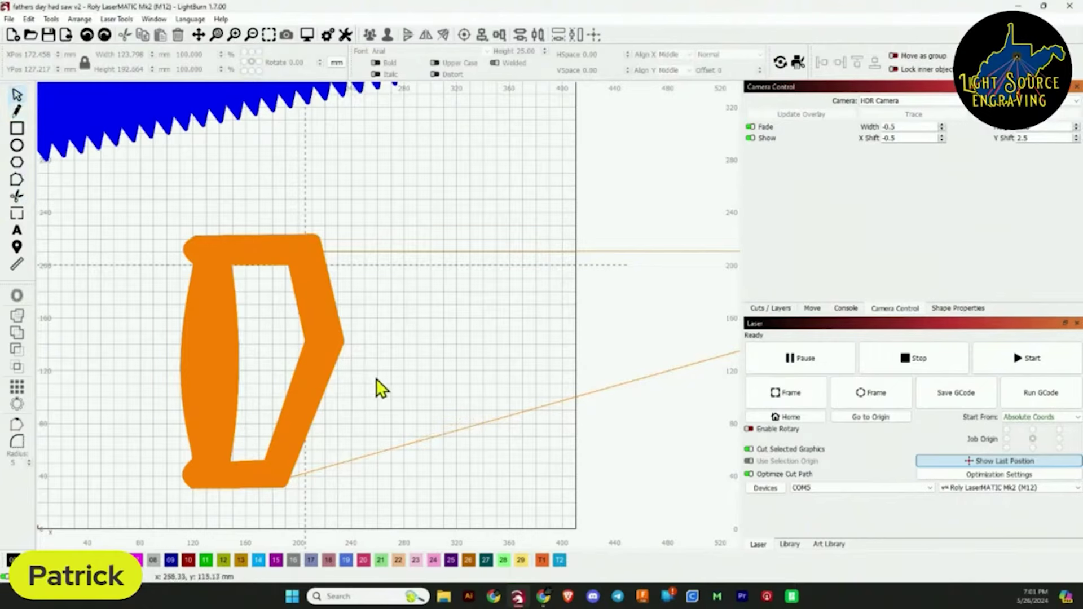
Check the shape of the new blade outline and how its open ends meet the handle.
scroll(377, 380, "down", 1)
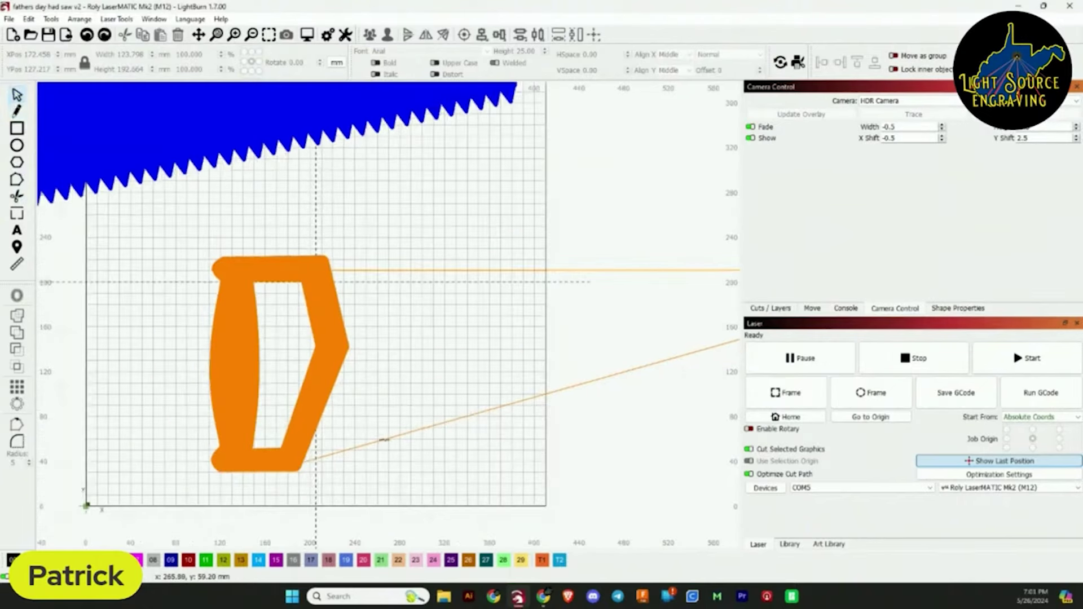
left_click(383, 438)
scroll(601, 418, "down", 1)
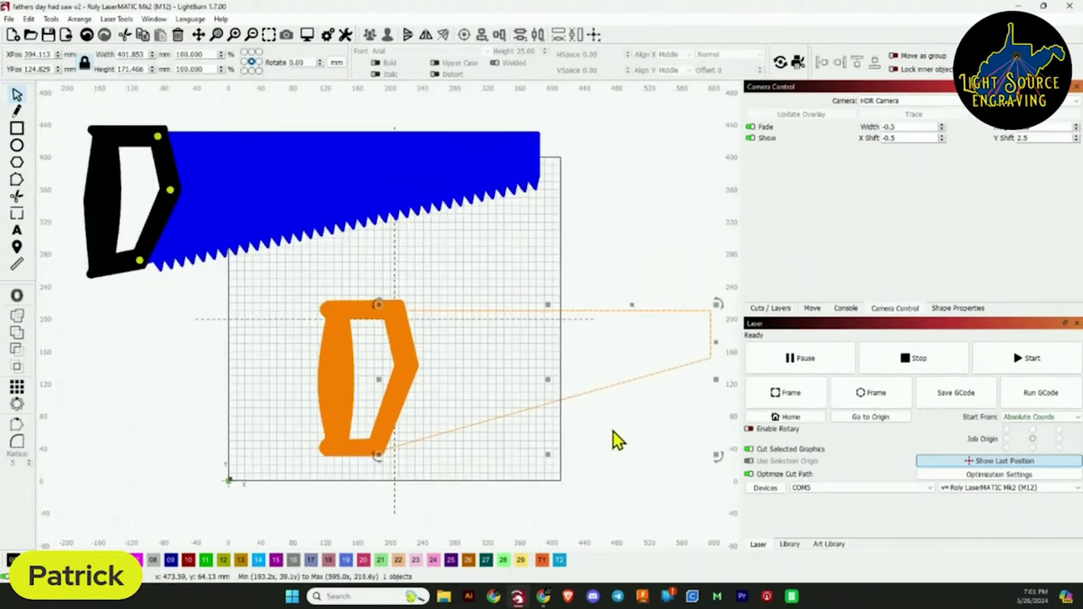
scroll(592, 437, "up", 1)
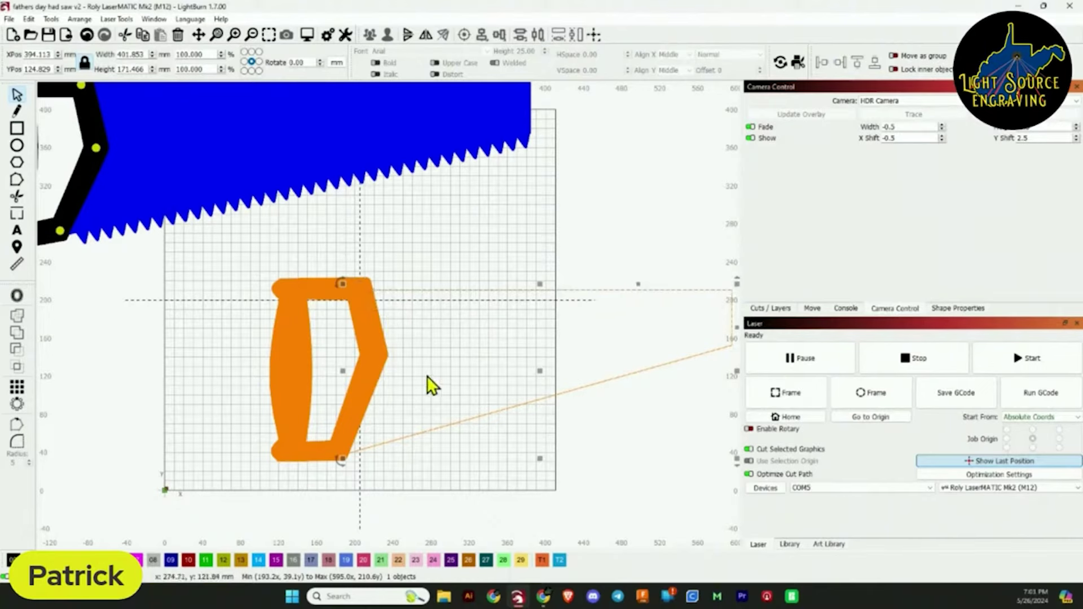
scroll(429, 372, "down", 2)
left_click(248, 317)
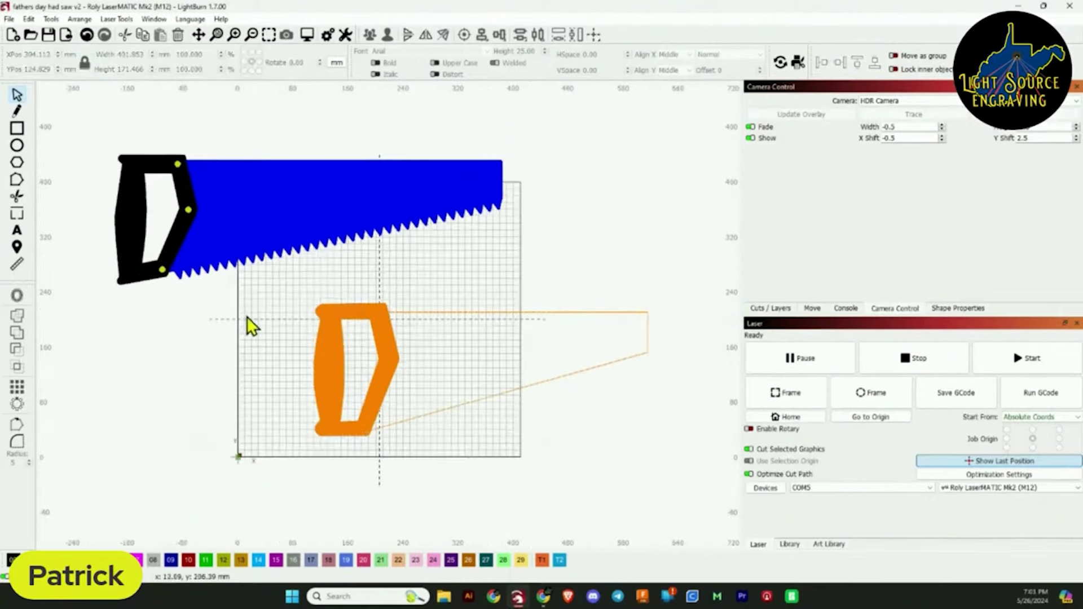
Draw a circle about 6 mm in diameter and place it inside the handle's upper blade-side corner as a rivet hole.
left_click(17, 147)
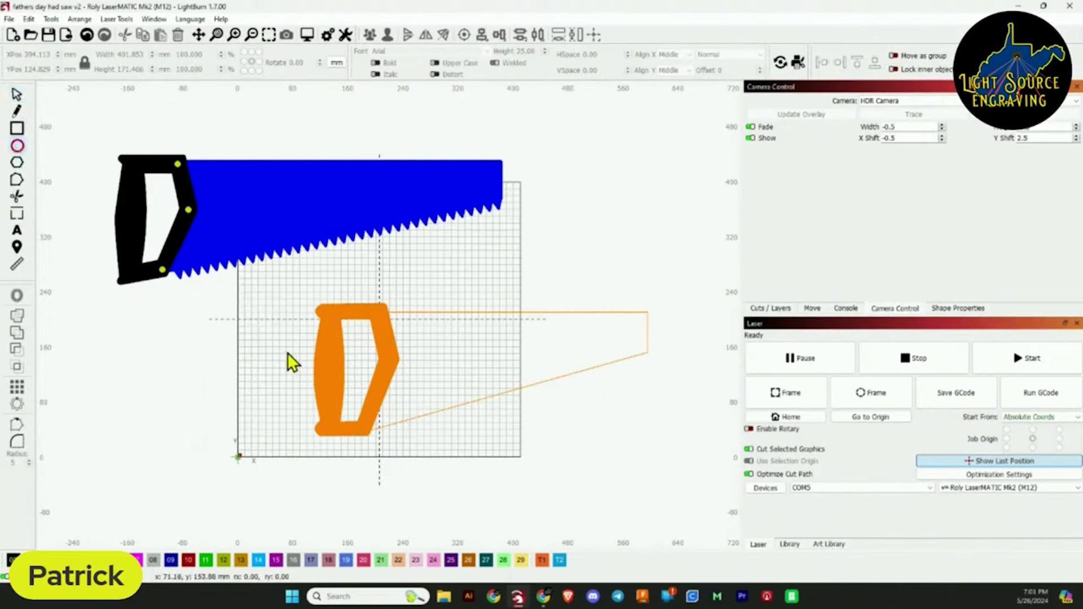
scroll(331, 338, "up", 6)
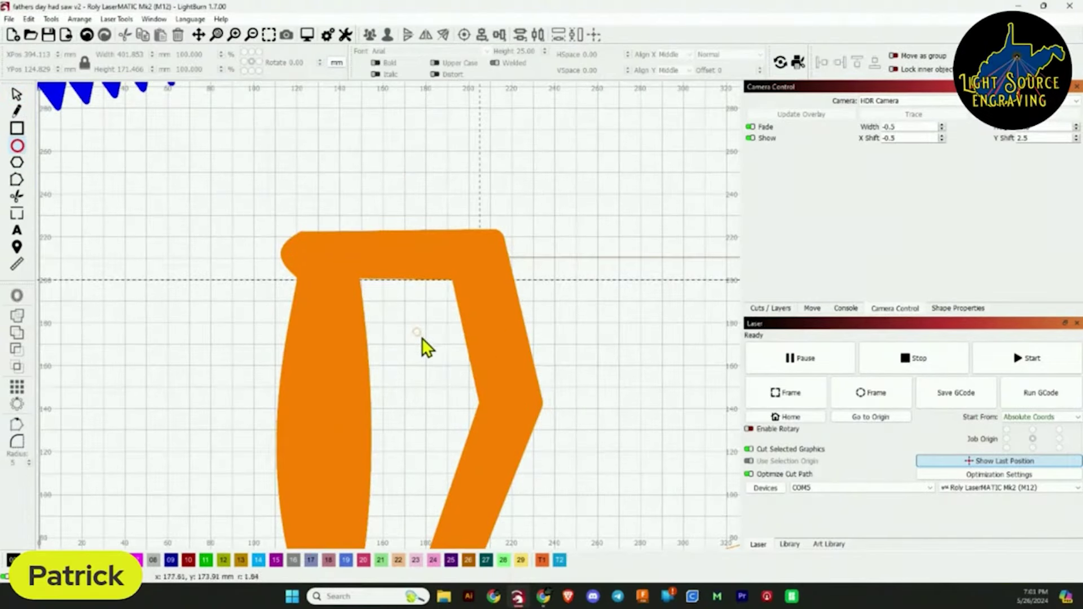
left_click_drag(425, 340, 413, 328)
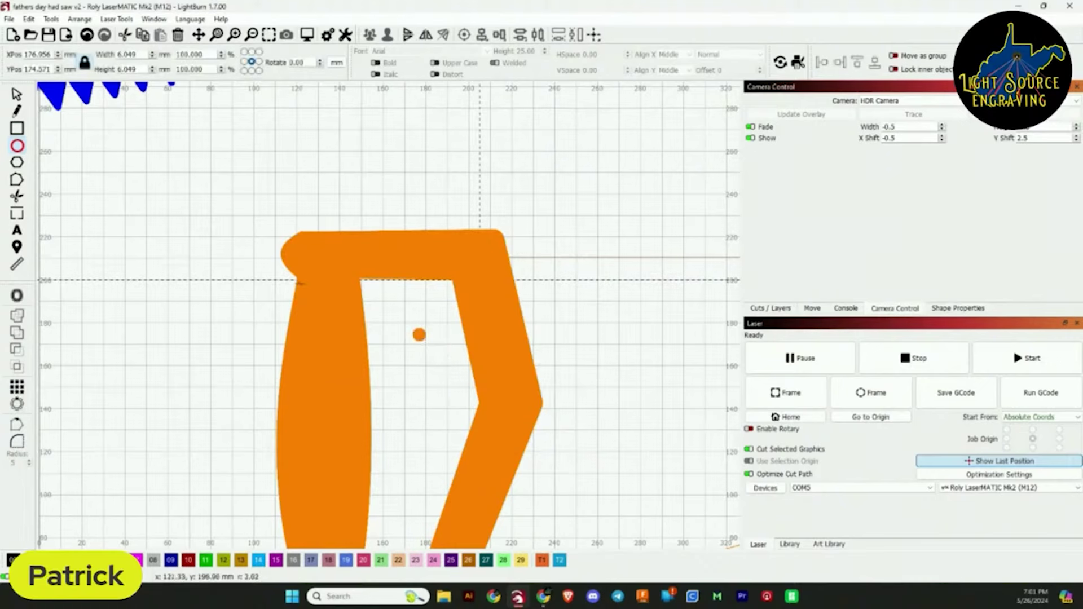
left_click(17, 96)
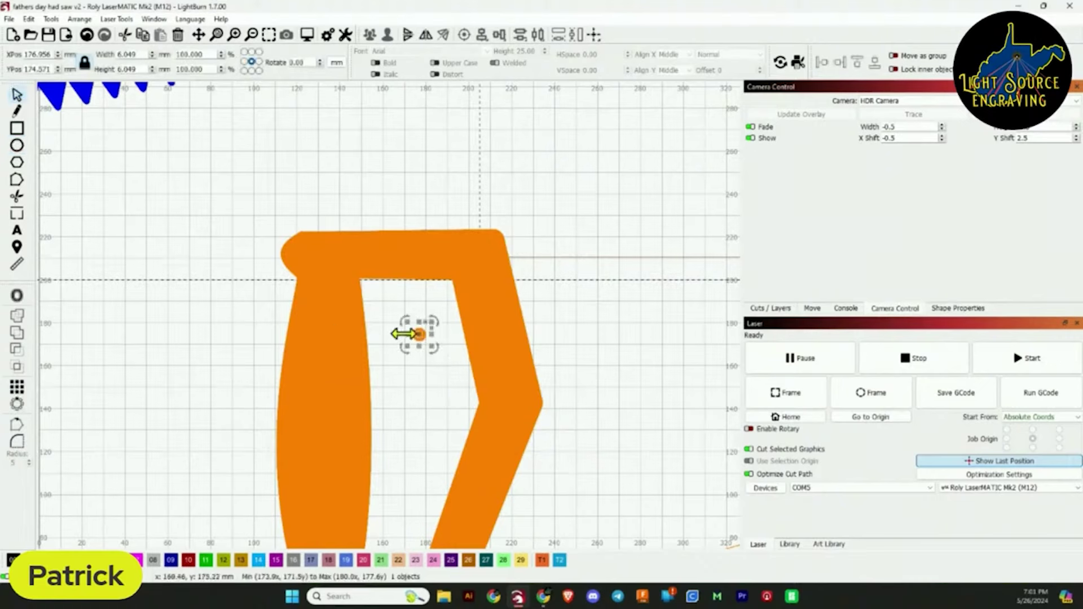
left_click_drag(420, 336, 479, 266)
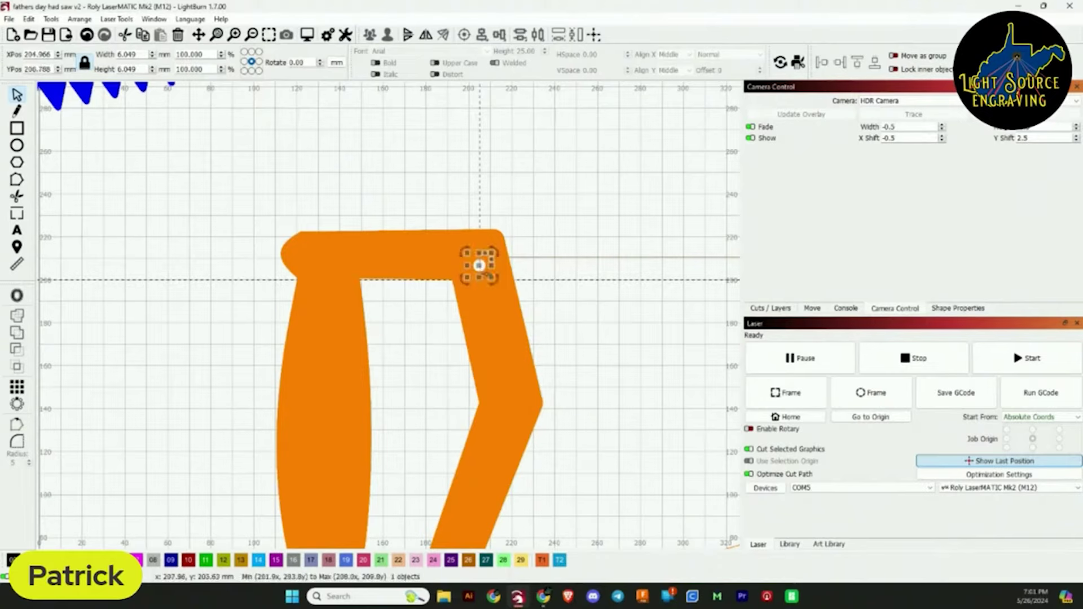
scroll(476, 315, "down", 4)
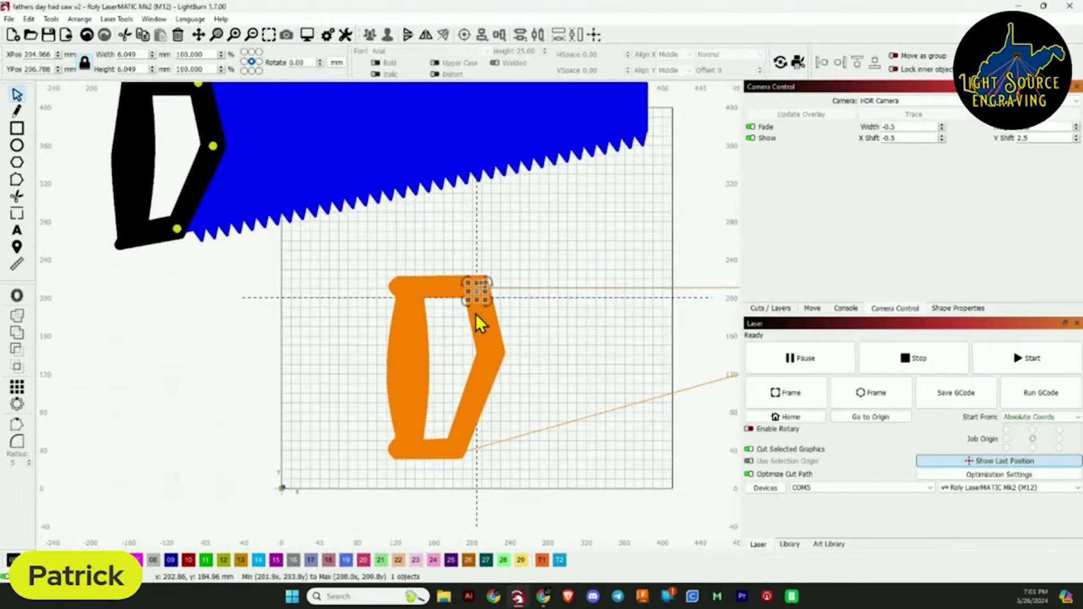
scroll(475, 314, "up", 3)
left_click_drag(477, 281, 476, 283)
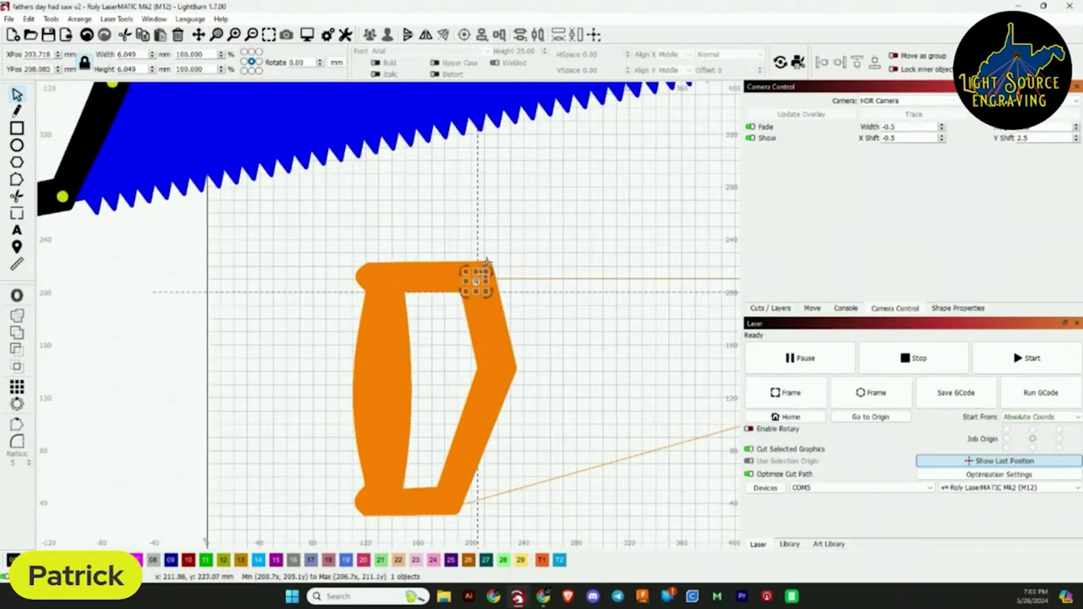
Paste two copies of the rivet hole, one at the handle's middle bend and one in its lower blade-side corner.
key("ctrl+v")
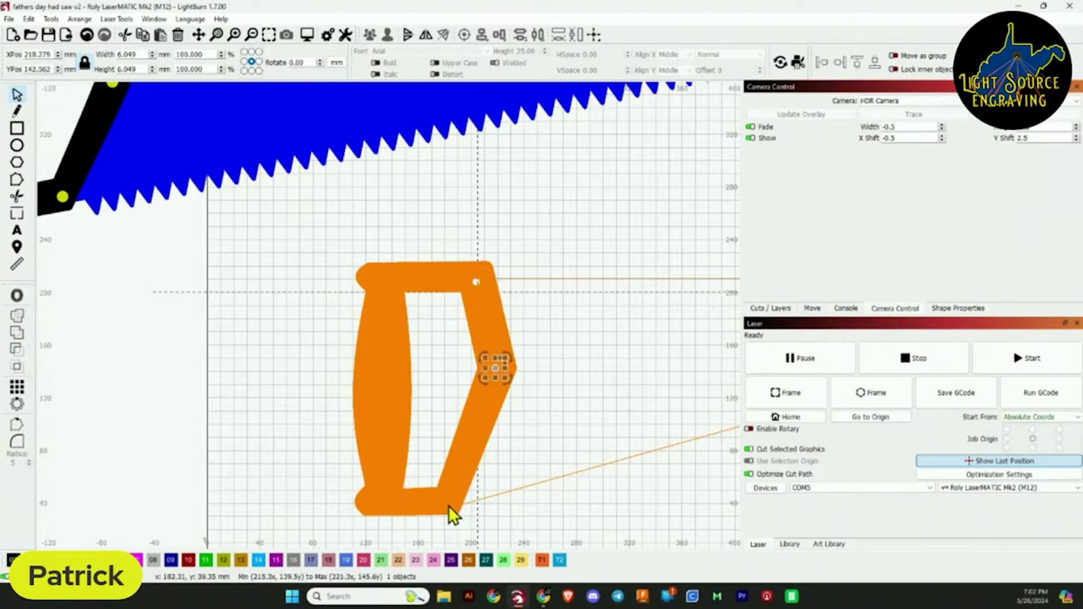
key("ctrl+v")
scroll(458, 483, "up", 2)
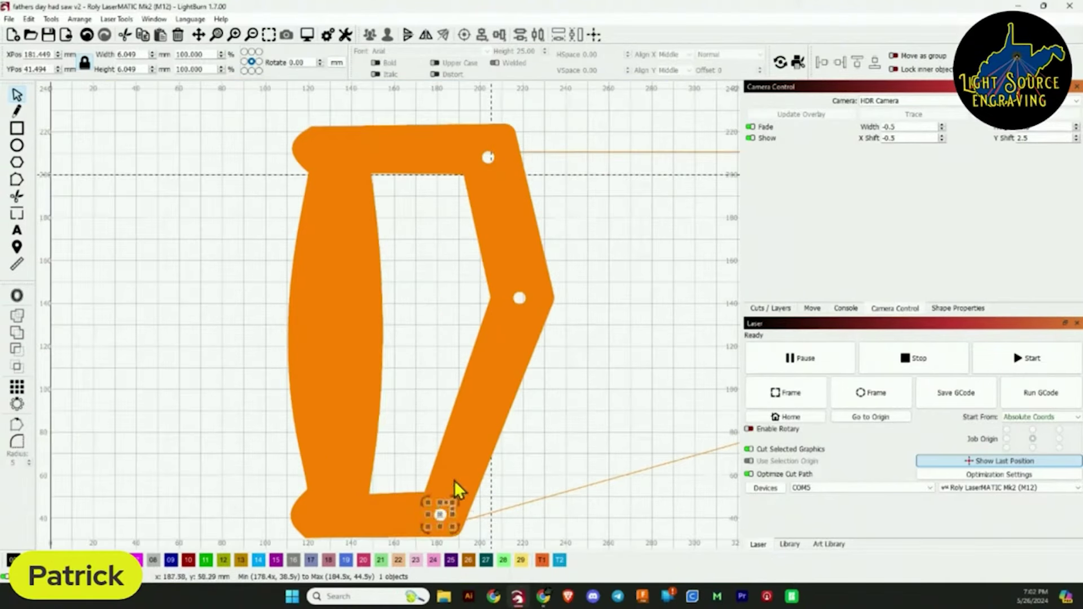
left_click(524, 299)
scroll(472, 326, "down", 3)
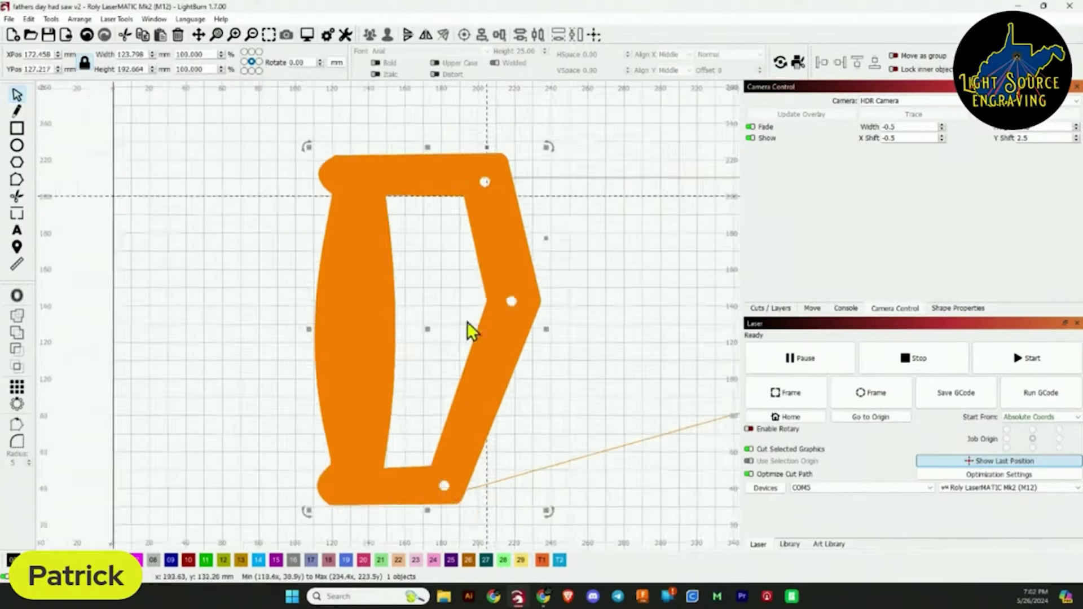
left_click(236, 336)
scroll(258, 339, "down", 1)
scroll(259, 338, "up", 3)
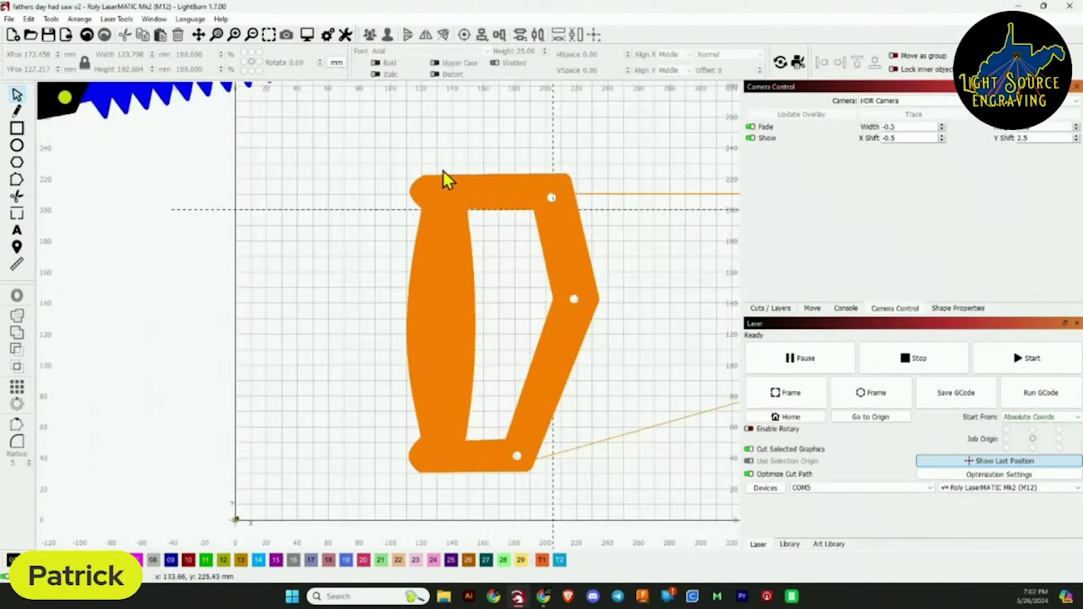
Switch the view style to smooth wireframe so the saw shapes show as outlines only.
scroll(509, 262, "down", 1)
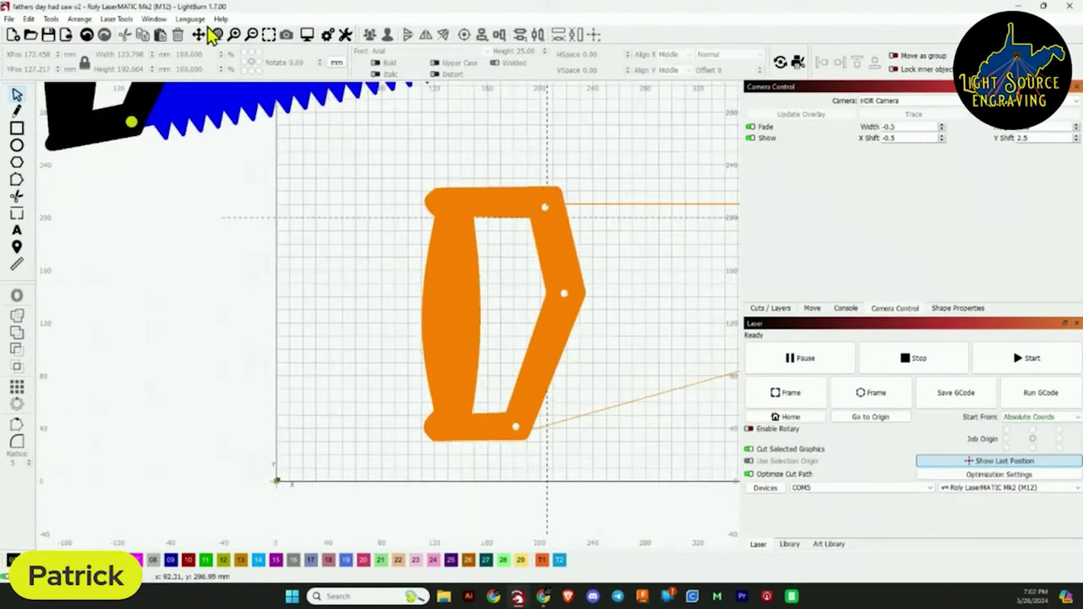
left_click(154, 19)
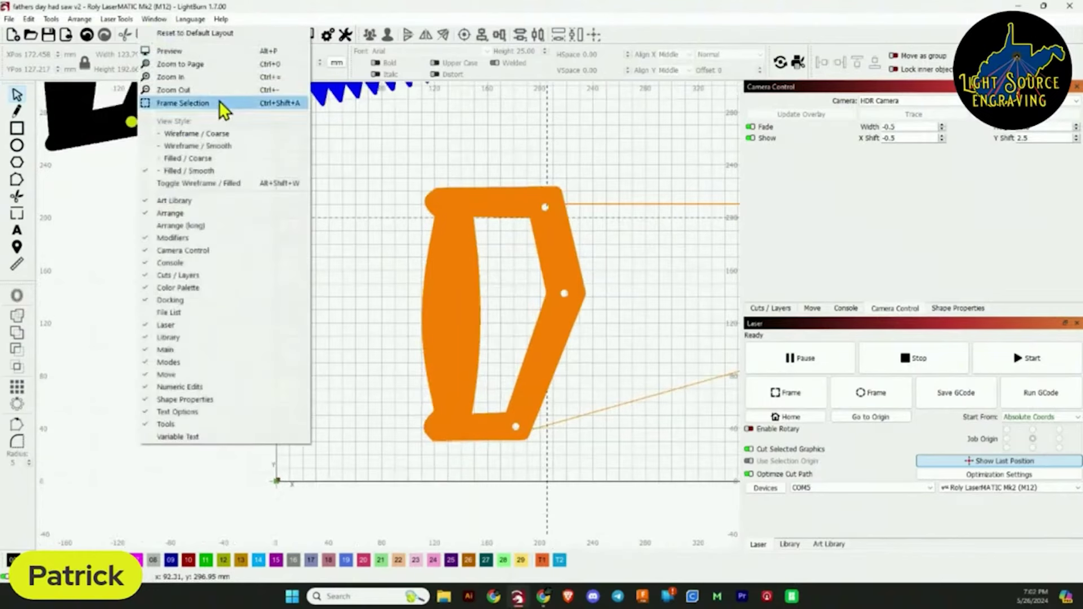
left_click(232, 144)
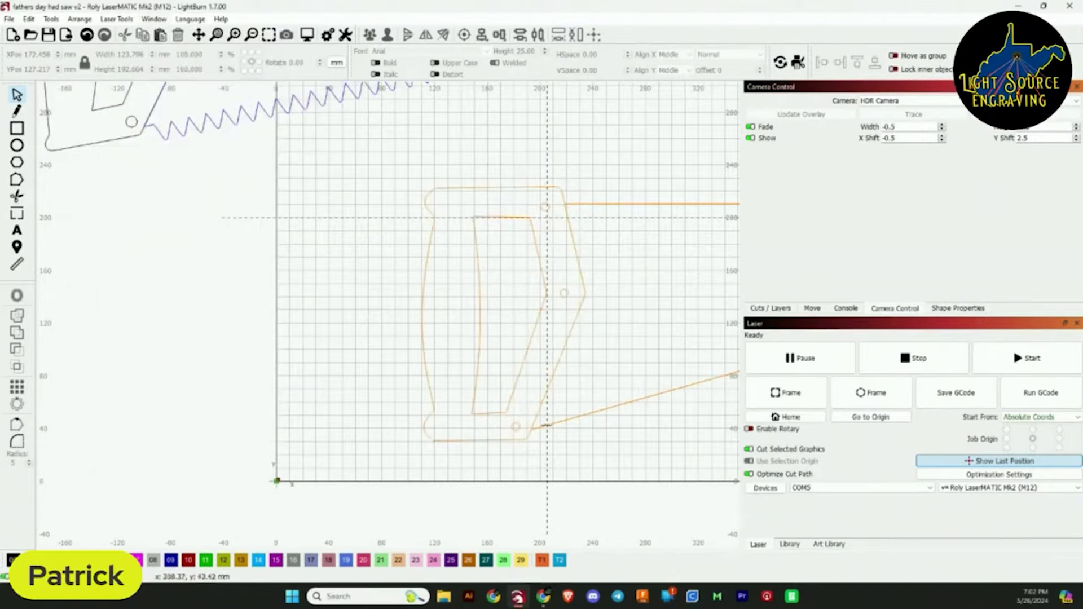
Group the three rivet holes in the handle and assign them to a turquoise layer.
left_click(518, 424)
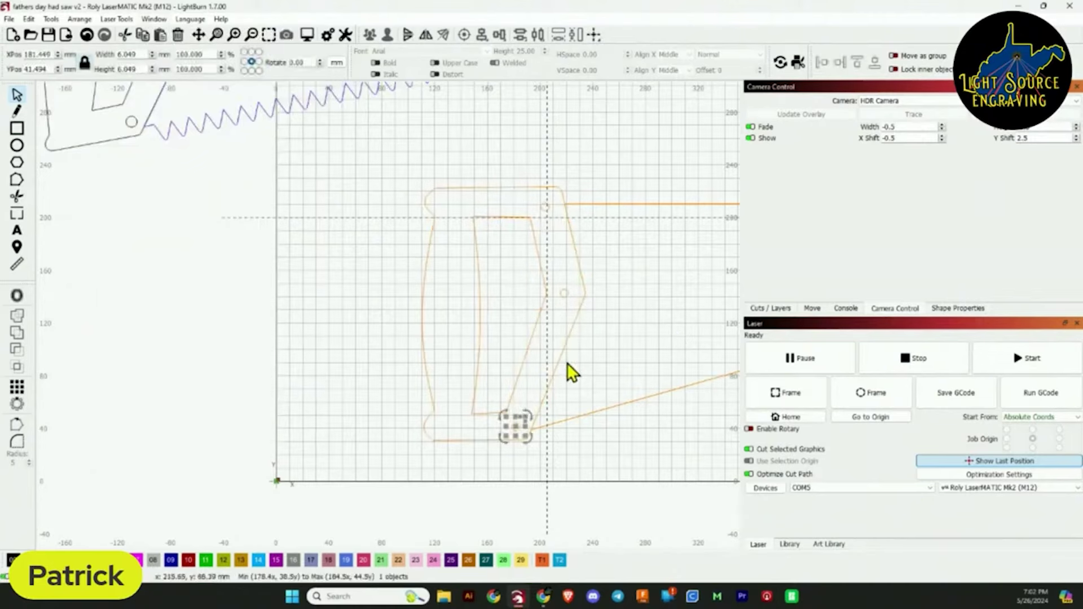
left_click(563, 292, "shift")
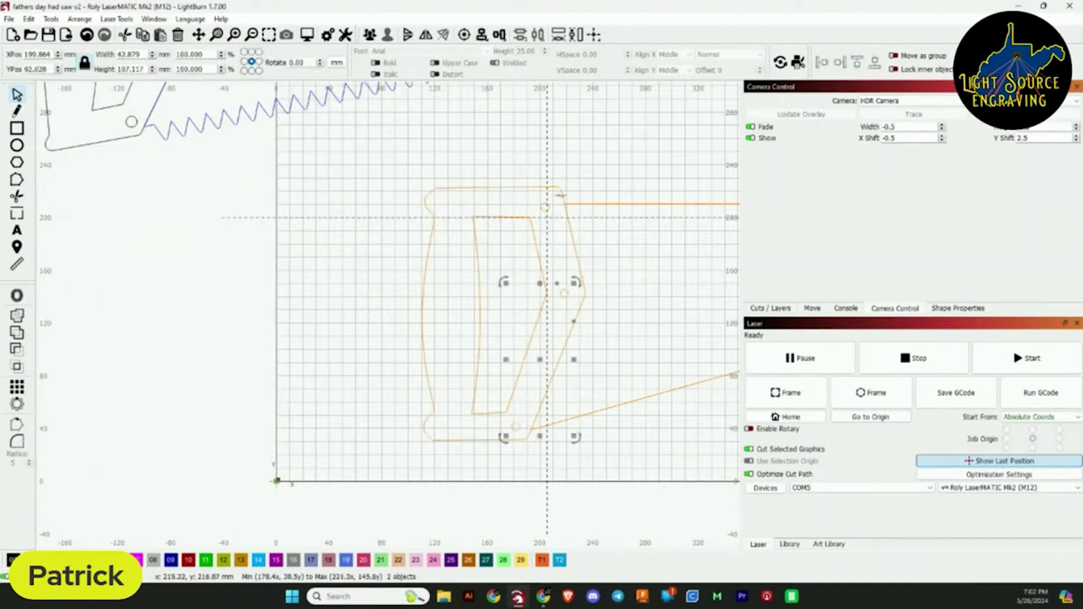
left_click(547, 206, "shift")
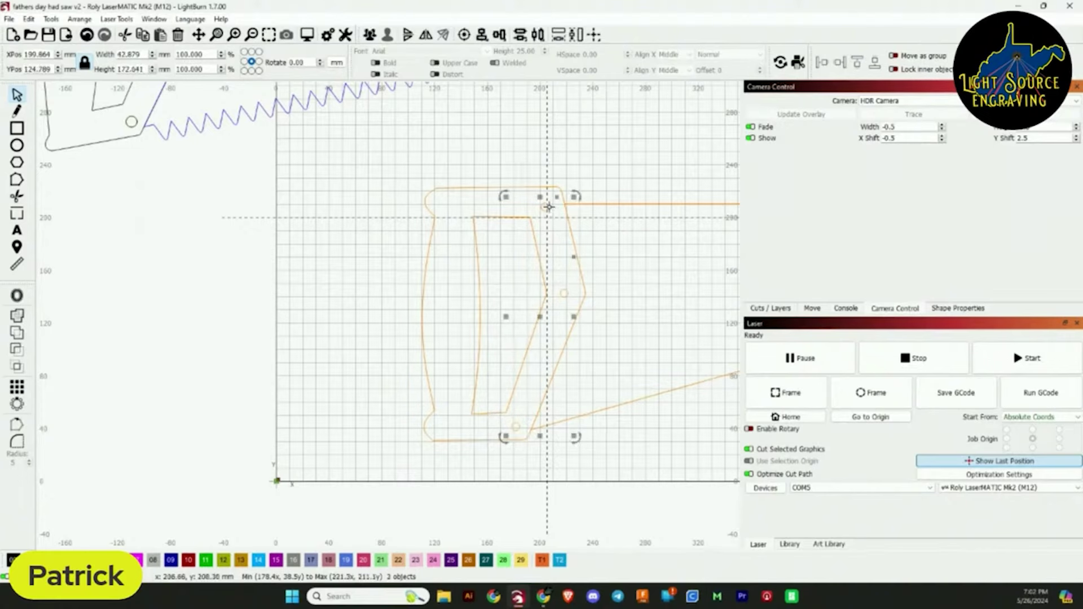
key("ctrl+g")
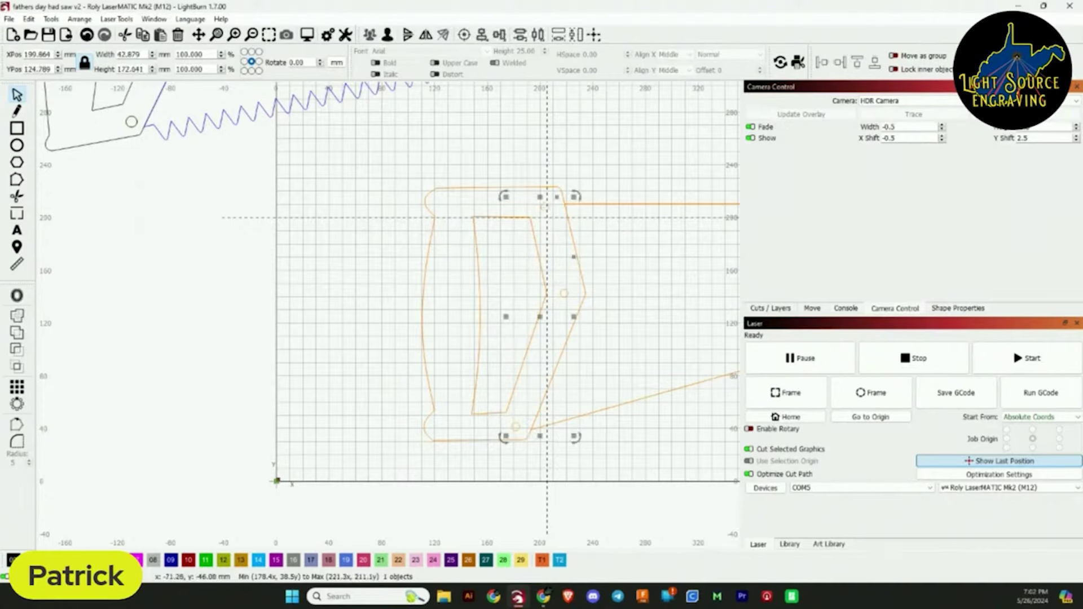
left_click(605, 504)
Select the open blade outline together with the handle shape.
scroll(646, 490, "down", 1)
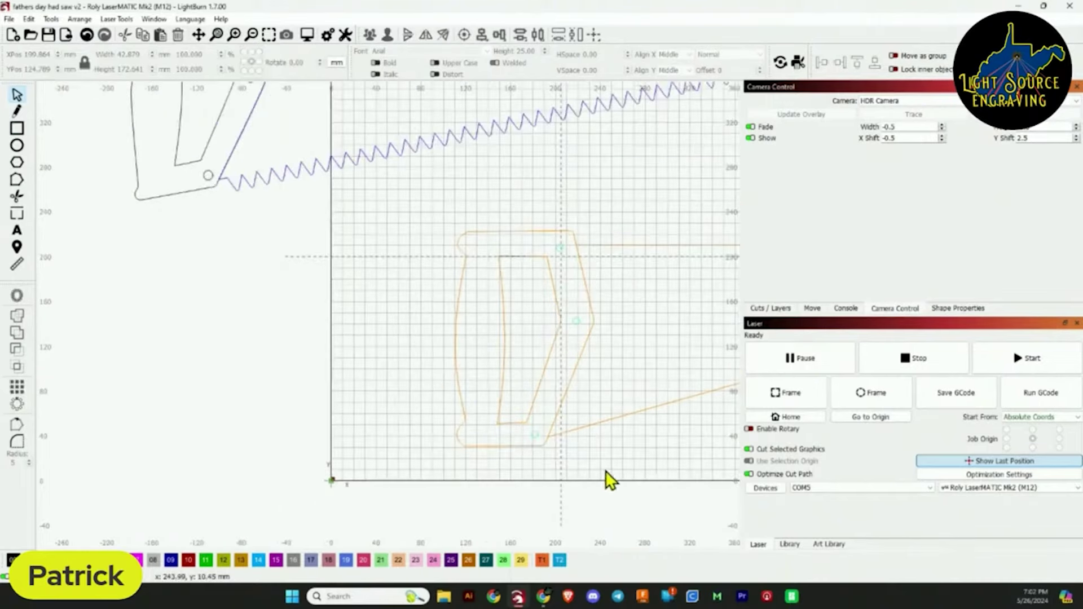
left_click_drag(604, 470, 374, 477)
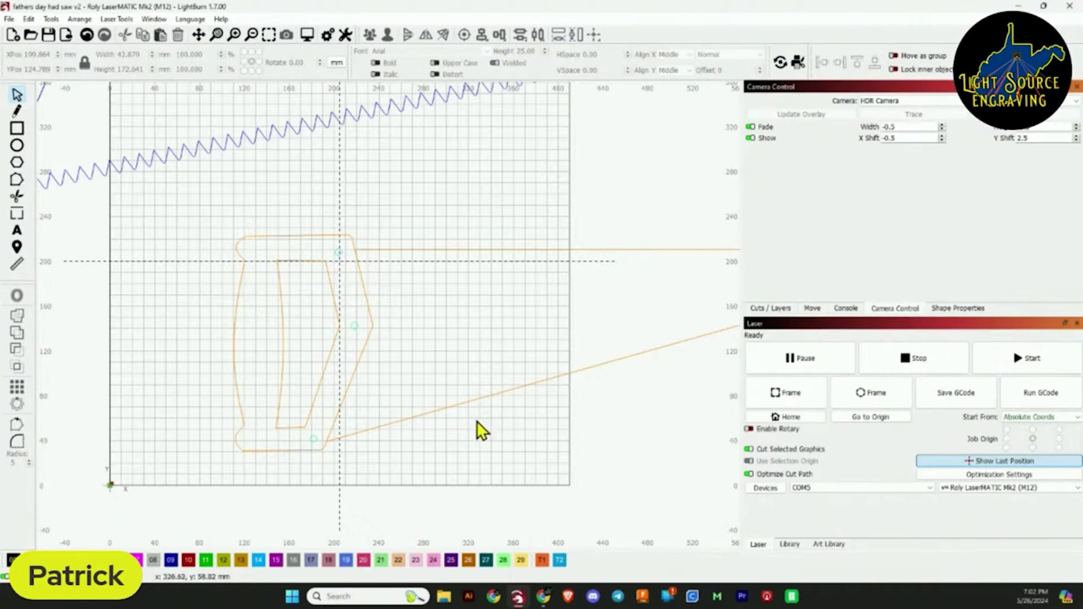
scroll(336, 468, "up", 2)
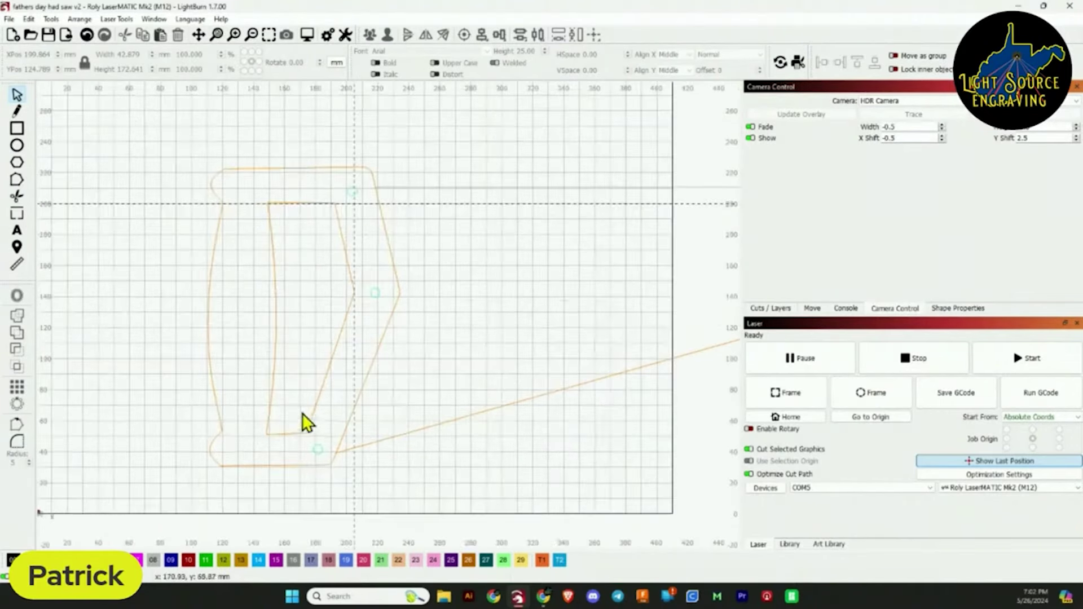
scroll(376, 442, "up", 2)
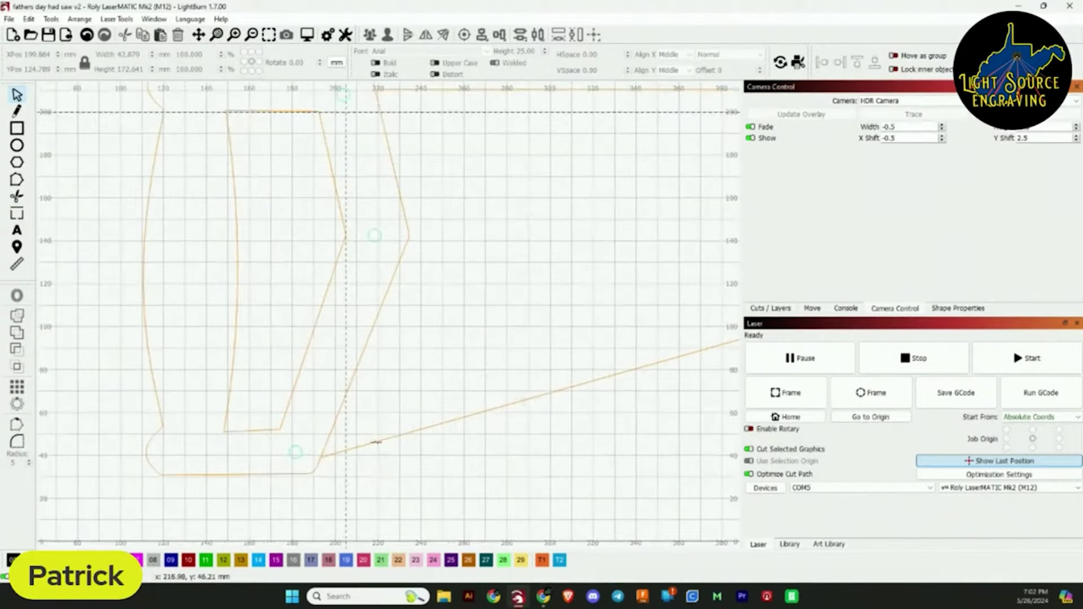
left_click(354, 447)
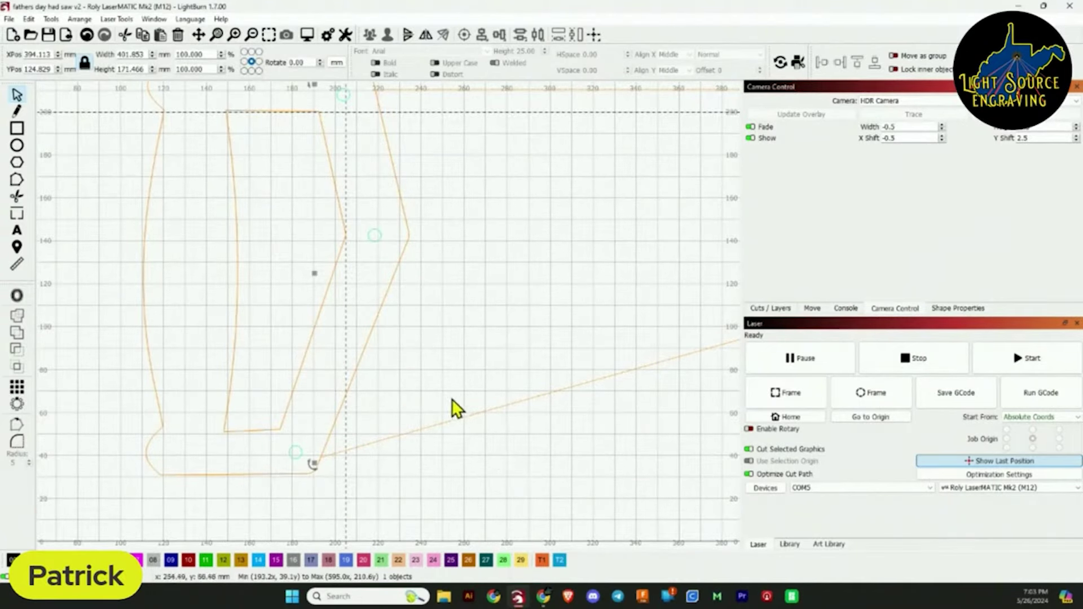
scroll(442, 407, "down", 2)
scroll(442, 407, "down", 1)
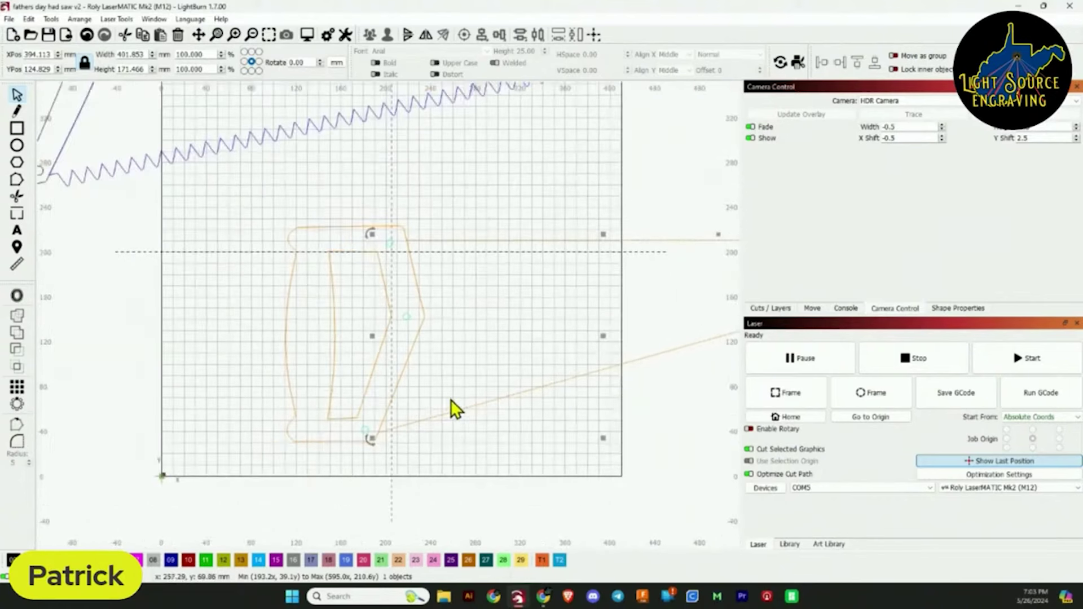
left_click(388, 407, "shift")
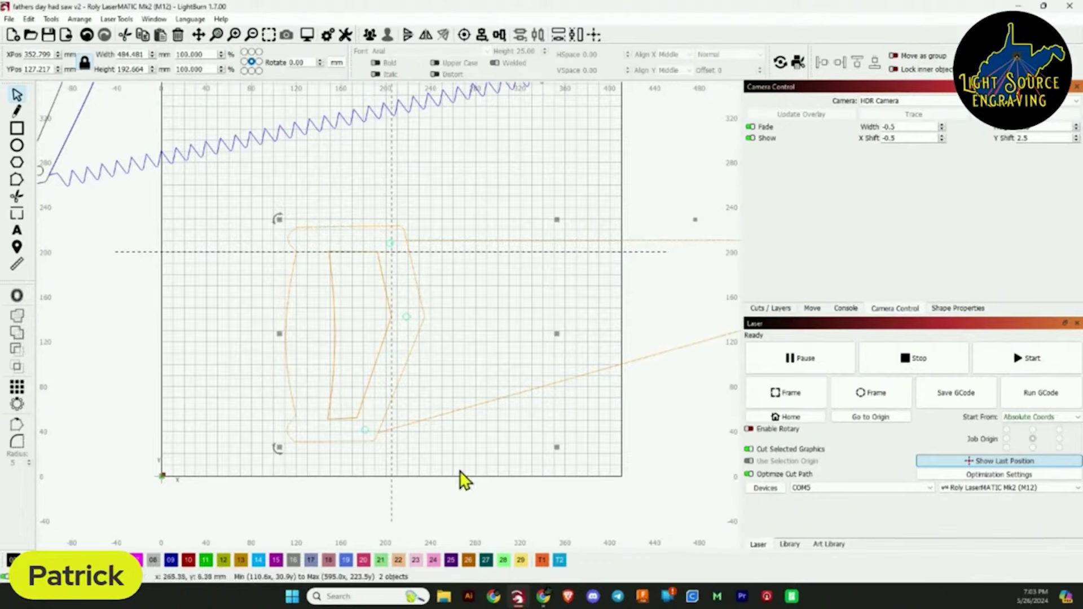
scroll(451, 468, "up", 3)
scroll(303, 414, "down", 4)
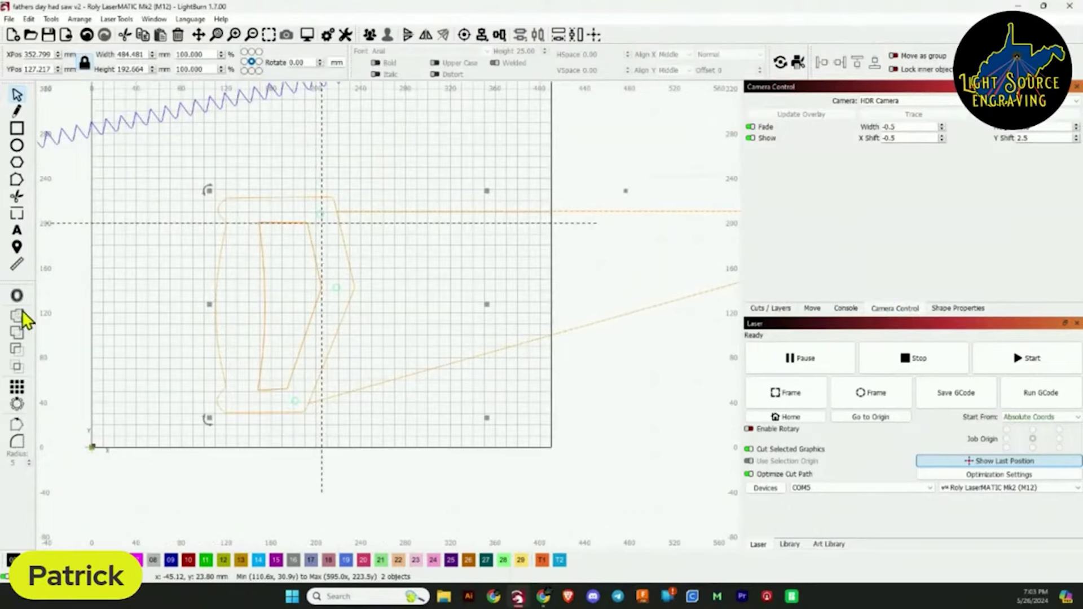
Offset the selected handle and blade outward by 0.25 mm with round corners and outer shapes only, keeping the originals.
left_click(16, 296)
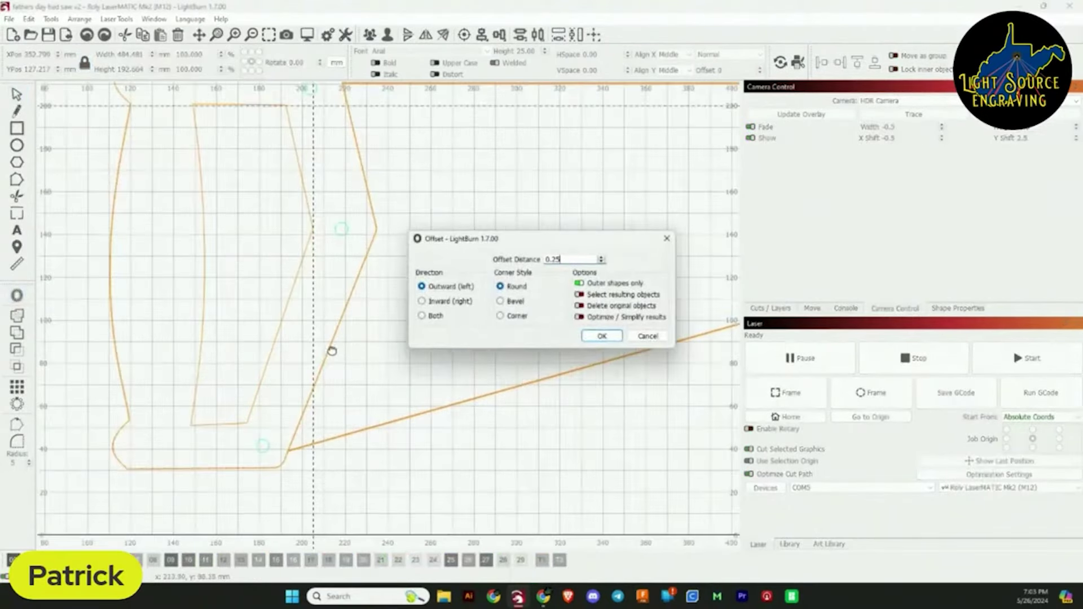
scroll(331, 351, "up", 3)
scroll(324, 356, "up", 2)
scroll(442, 375, "up", 1)
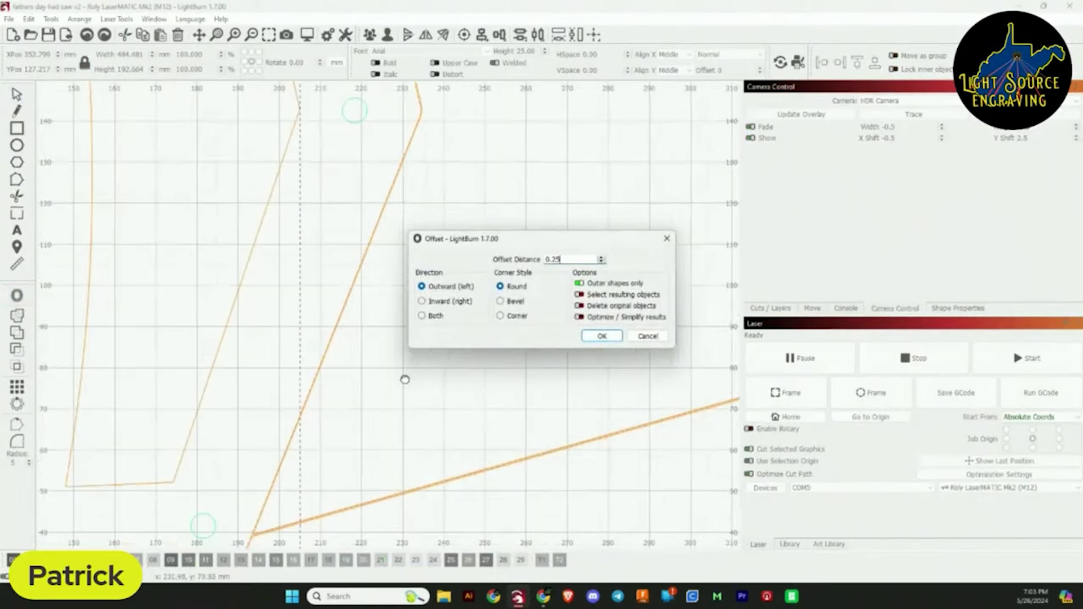
scroll(402, 383, "up", 1)
scroll(282, 510, "up", 2)
scroll(220, 467, "up", 2)
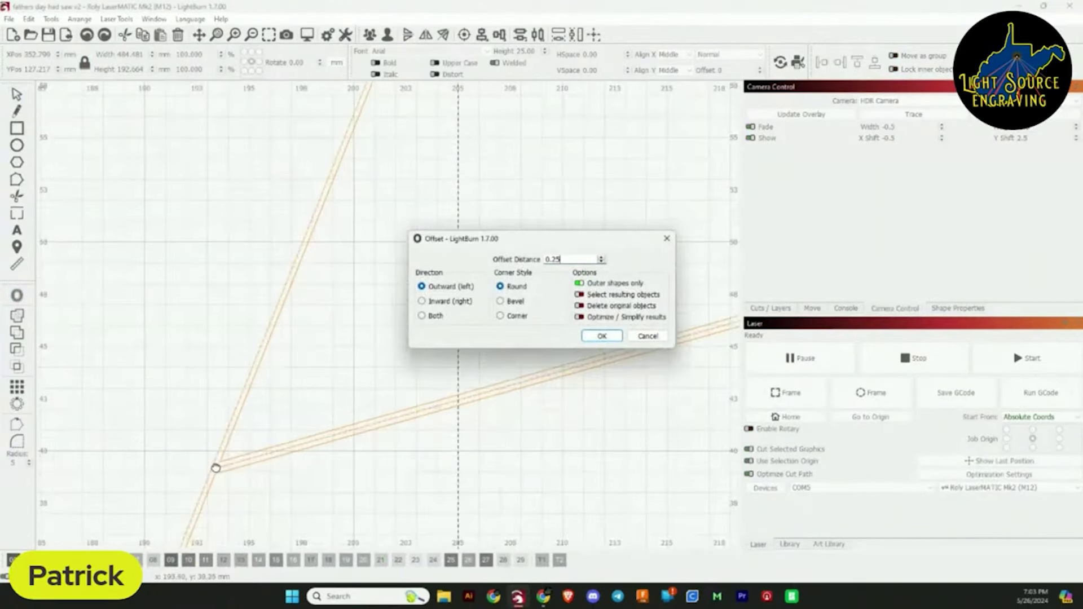
scroll(212, 464, "up", 2)
scroll(210, 463, "up", 1)
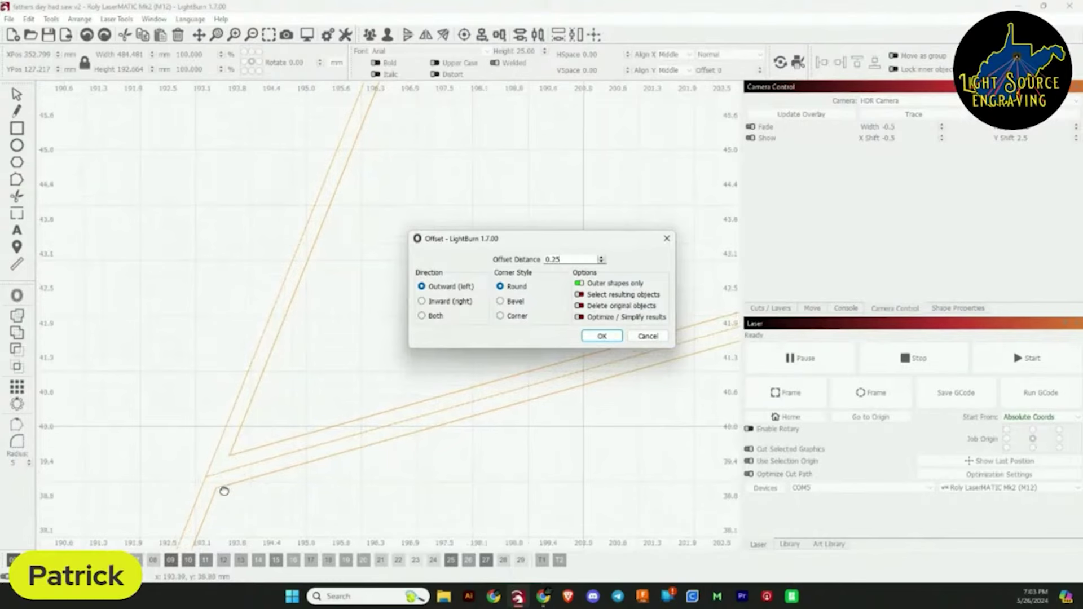
scroll(218, 447, "down", 5)
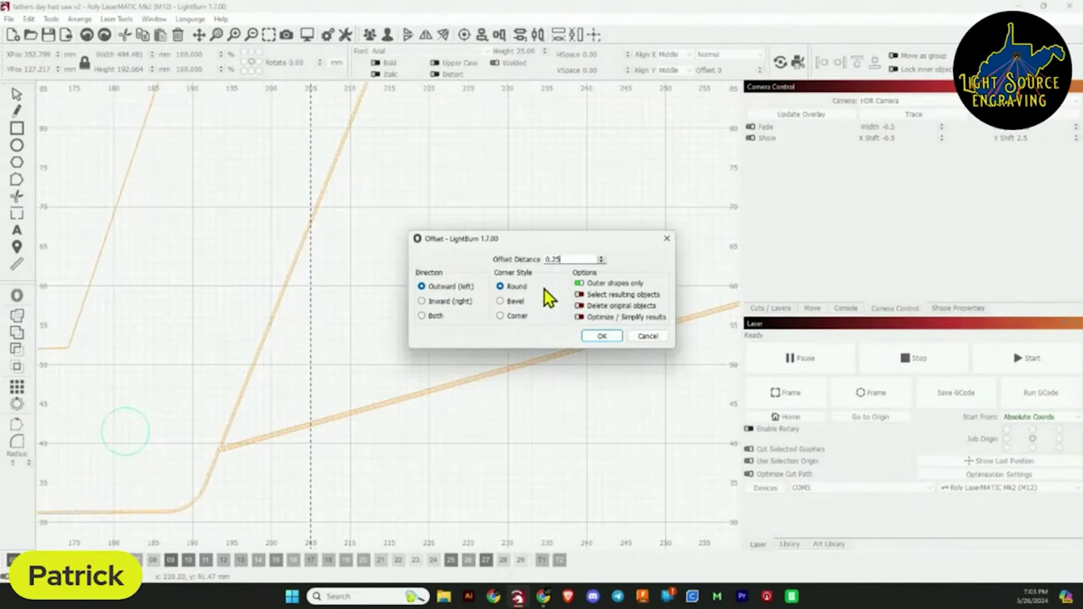
left_click(601, 337)
left_click(311, 384)
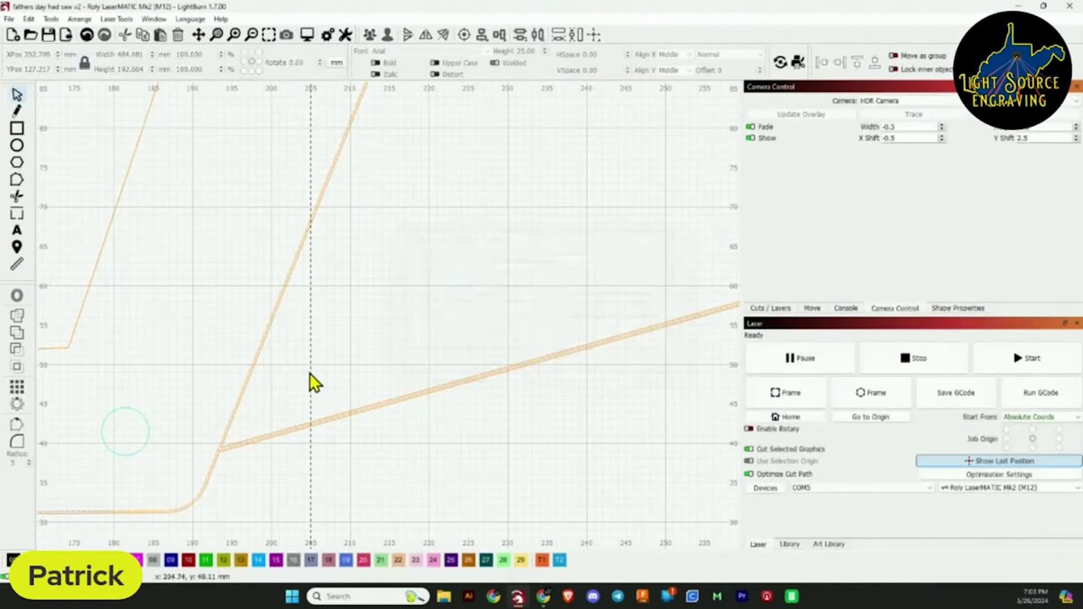
Try removing the outer offset outline around the handle and blade, and undo the removal.
scroll(240, 438, "up", 3)
left_click(221, 455)
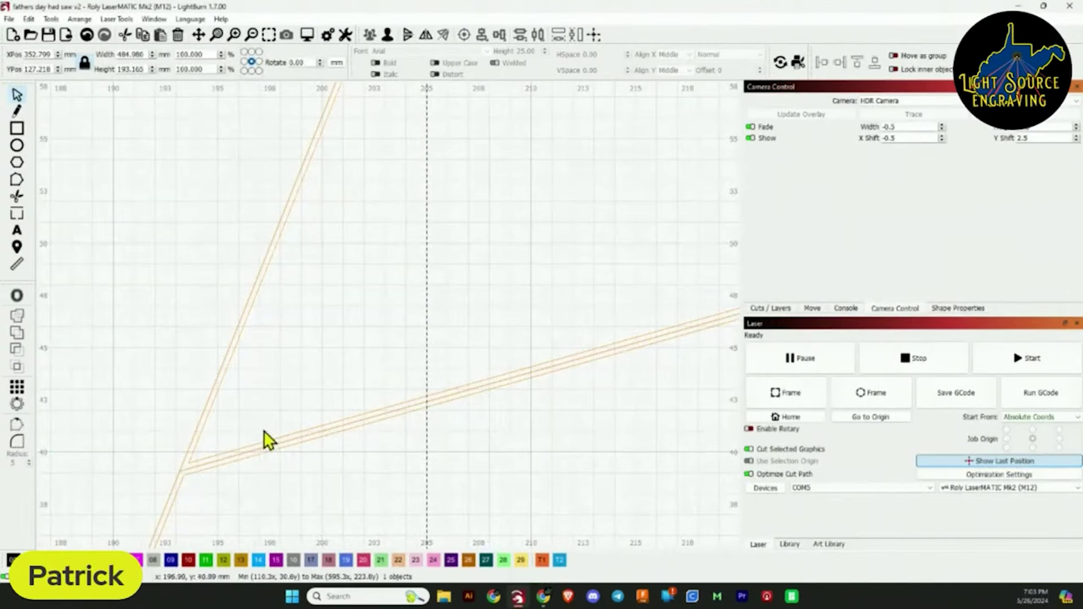
scroll(364, 419, "down", 4)
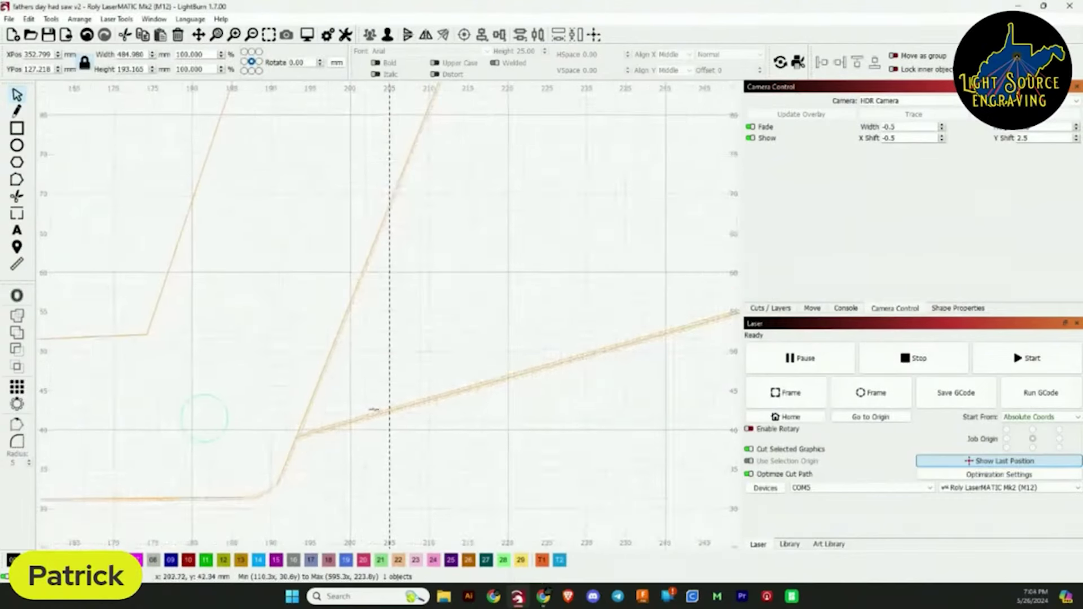
left_click(406, 398)
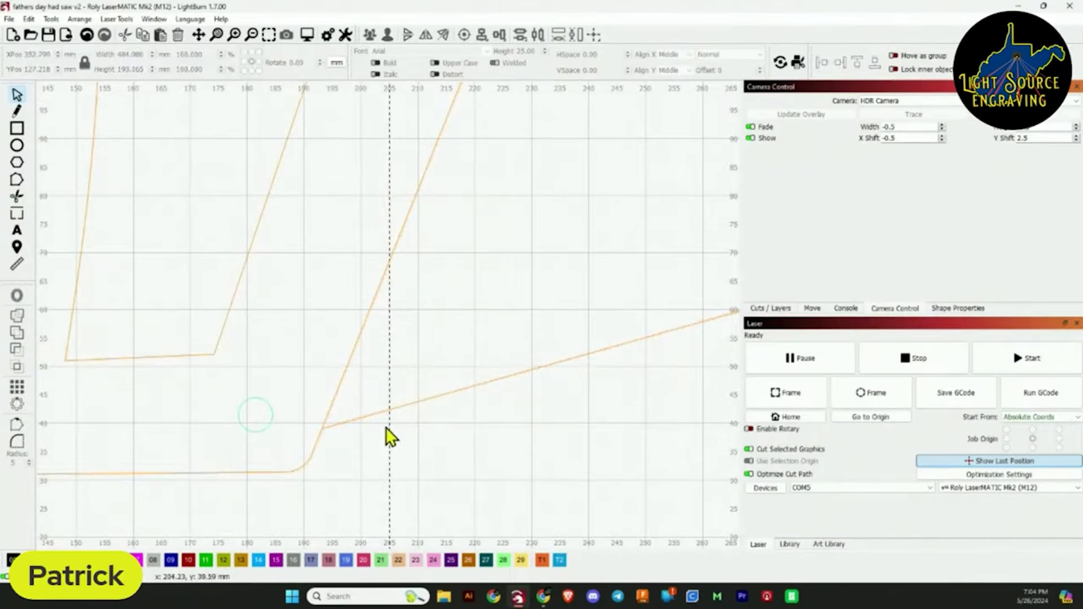
scroll(391, 438, "down", 5)
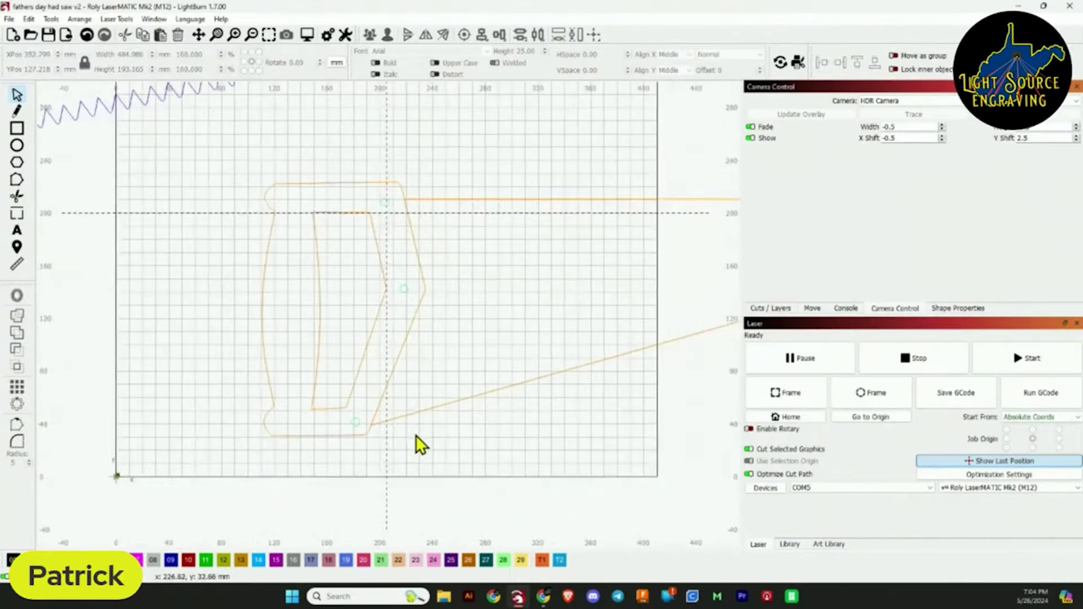
left_click(402, 418)
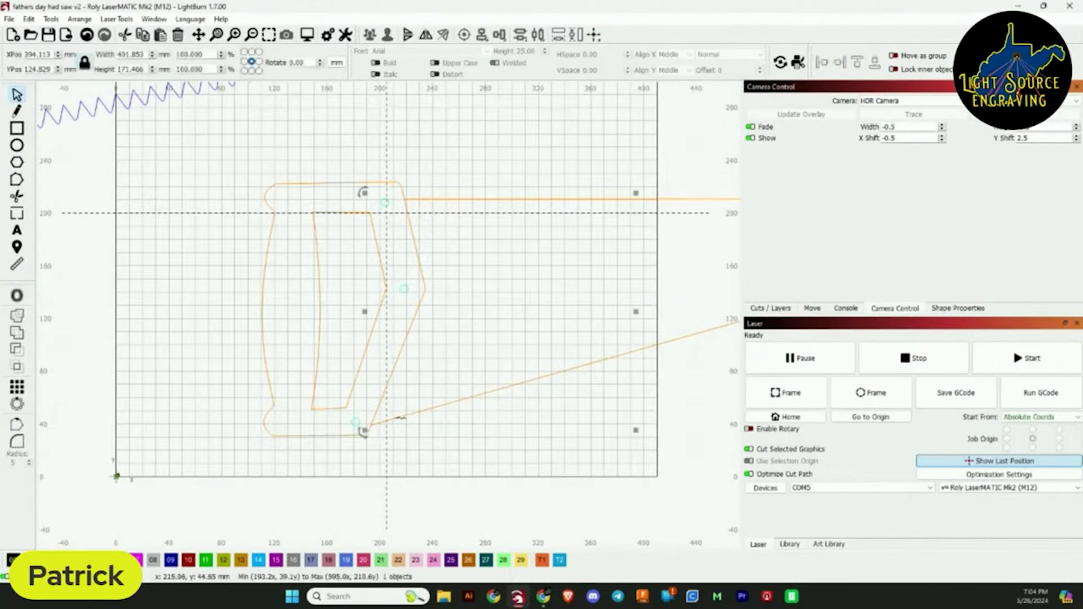
scroll(393, 402, "up", 1)
left_click(401, 376)
key("ctrl+z")
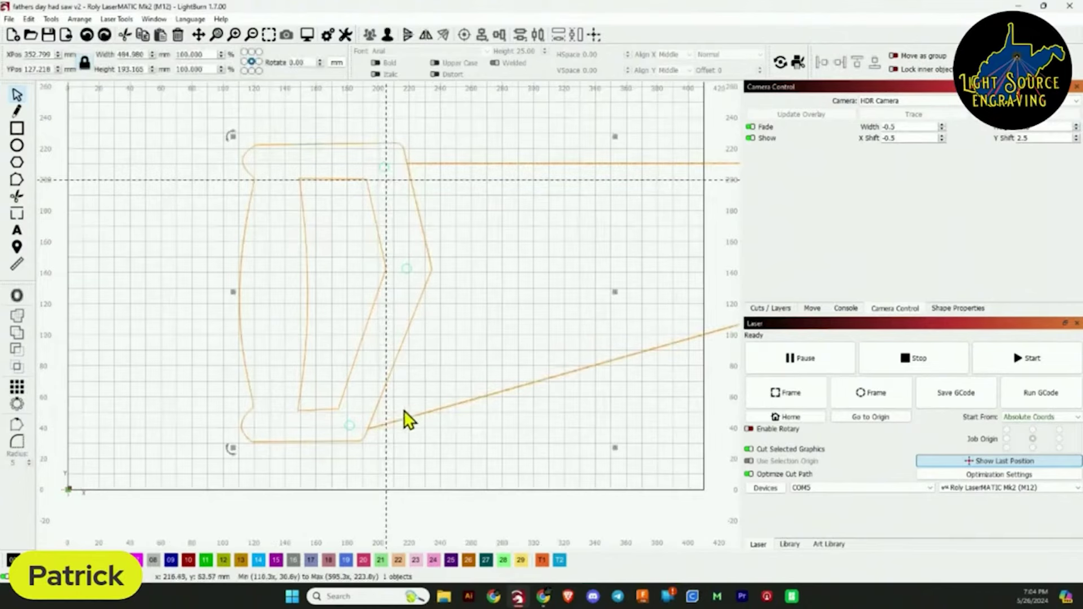
Examine the offset lines where the blade meets the handle's lower corner, selecting the outer and inner offset outlines in turn.
scroll(394, 423, "up", 8)
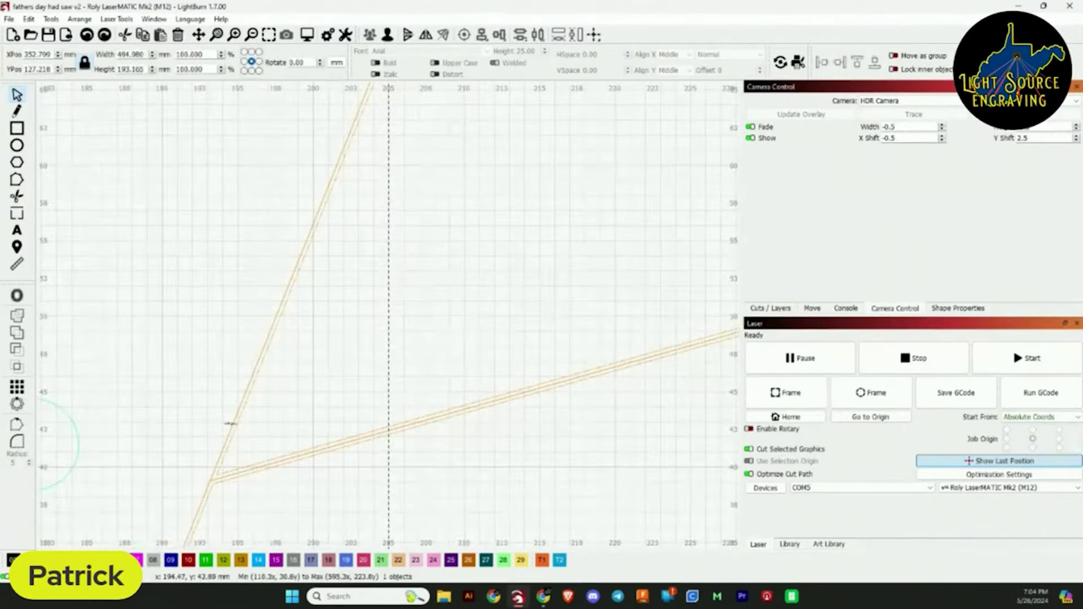
scroll(237, 434, "up", 3)
scroll(375, 418, "up", 2)
left_click(377, 415)
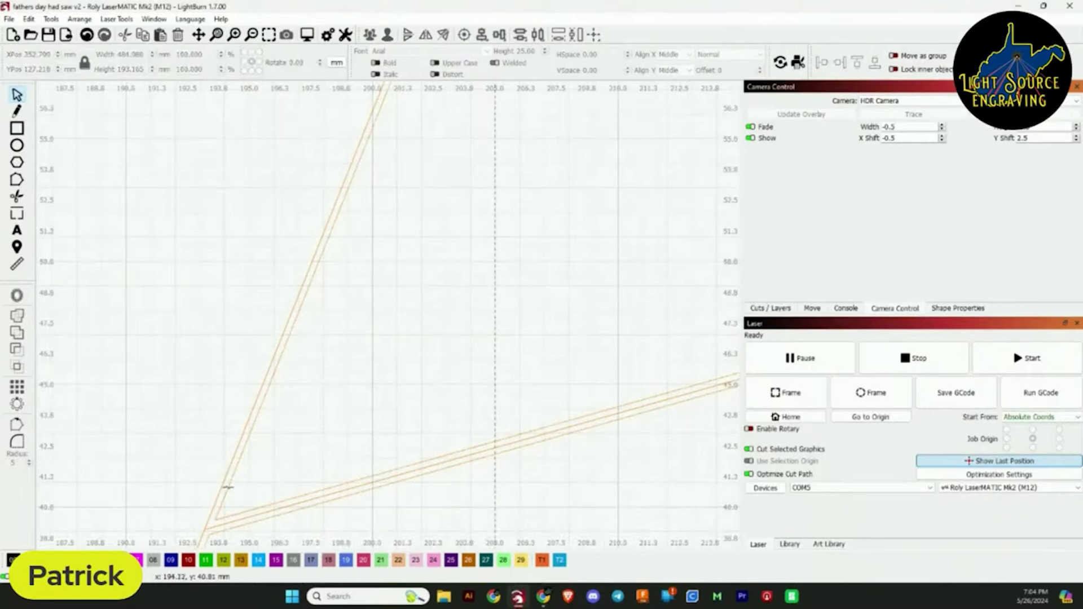
left_click(228, 486)
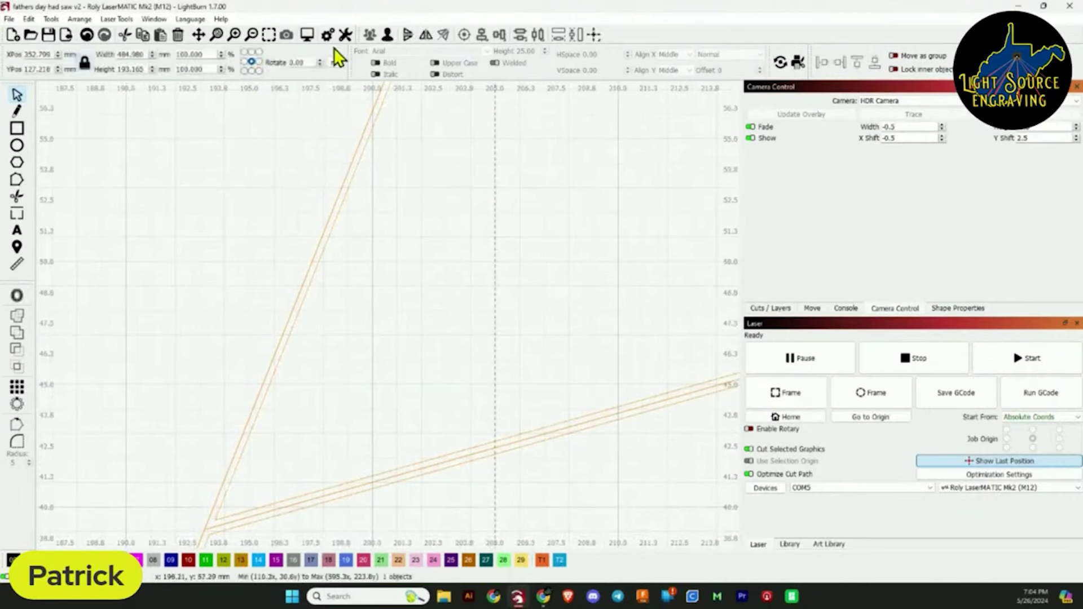
left_click(372, 373)
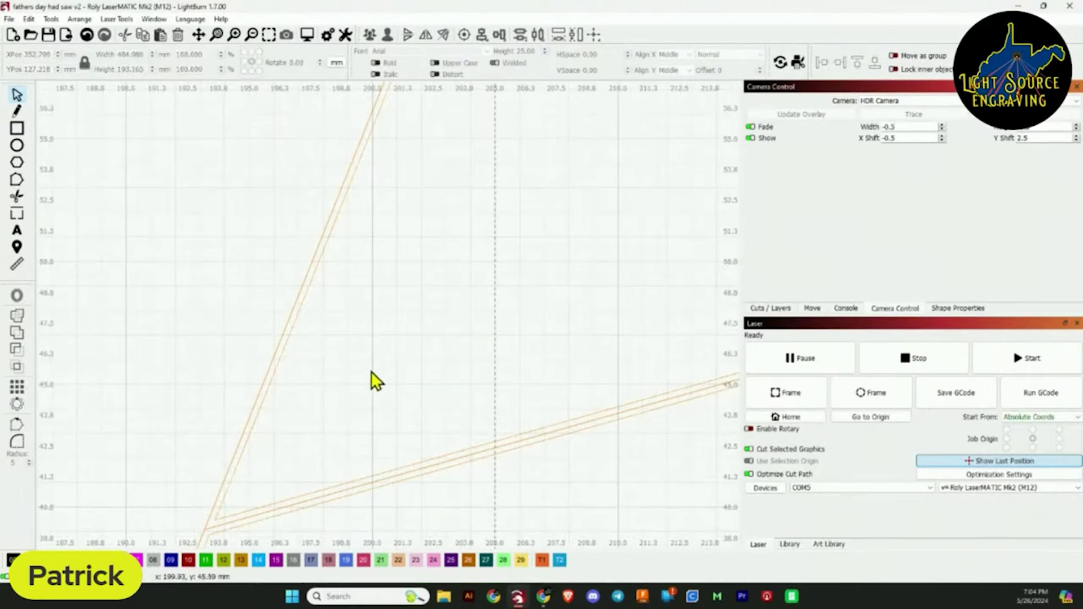
left_click(225, 517)
scroll(361, 435, "down", 4)
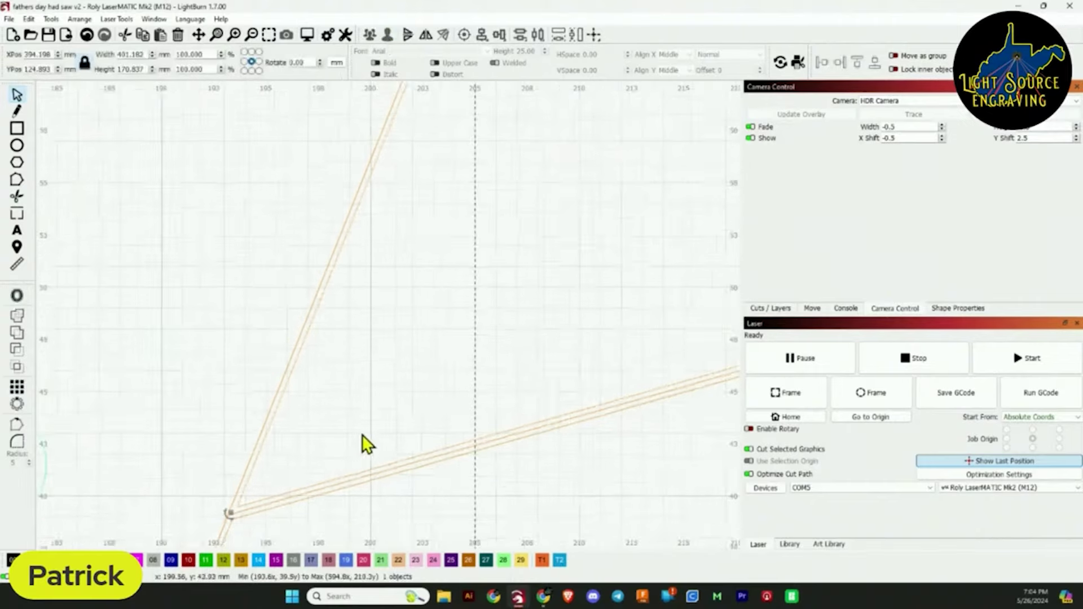
scroll(360, 431, "down", 6)
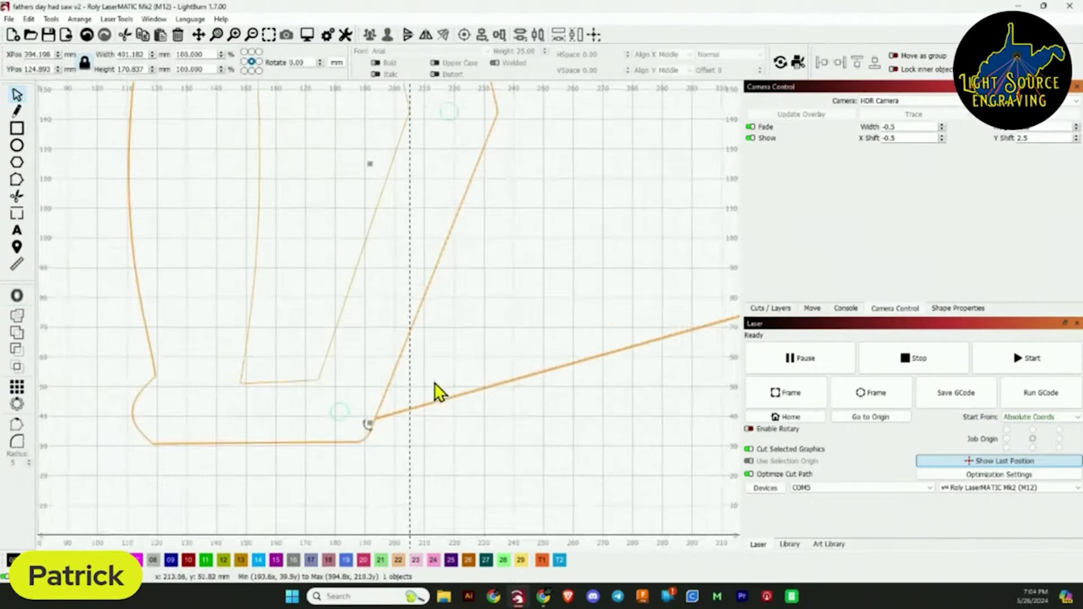
scroll(450, 372, "up", 6)
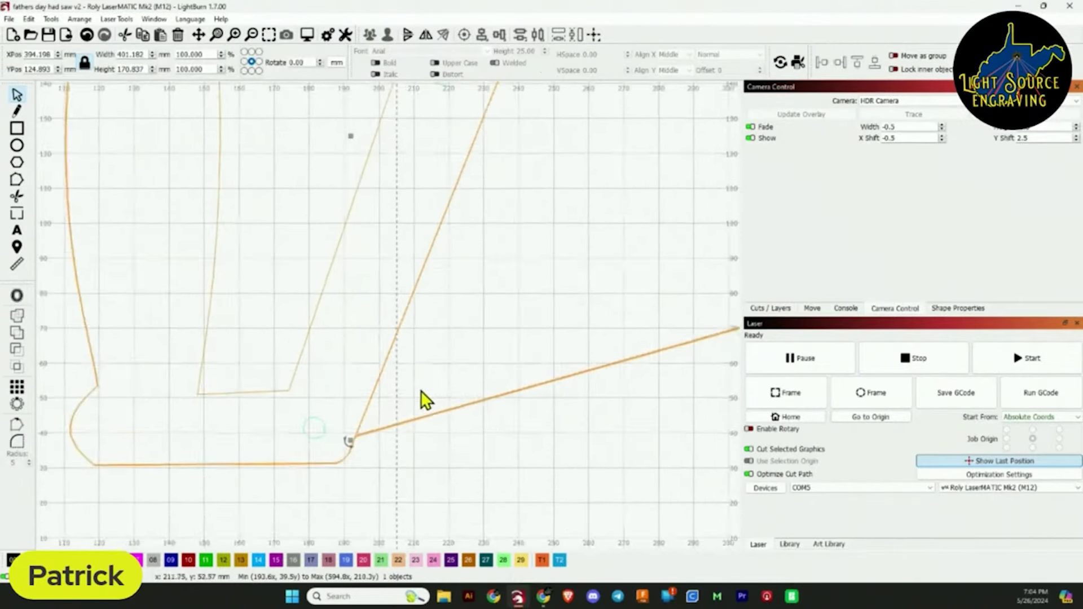
scroll(361, 431, "up", 3)
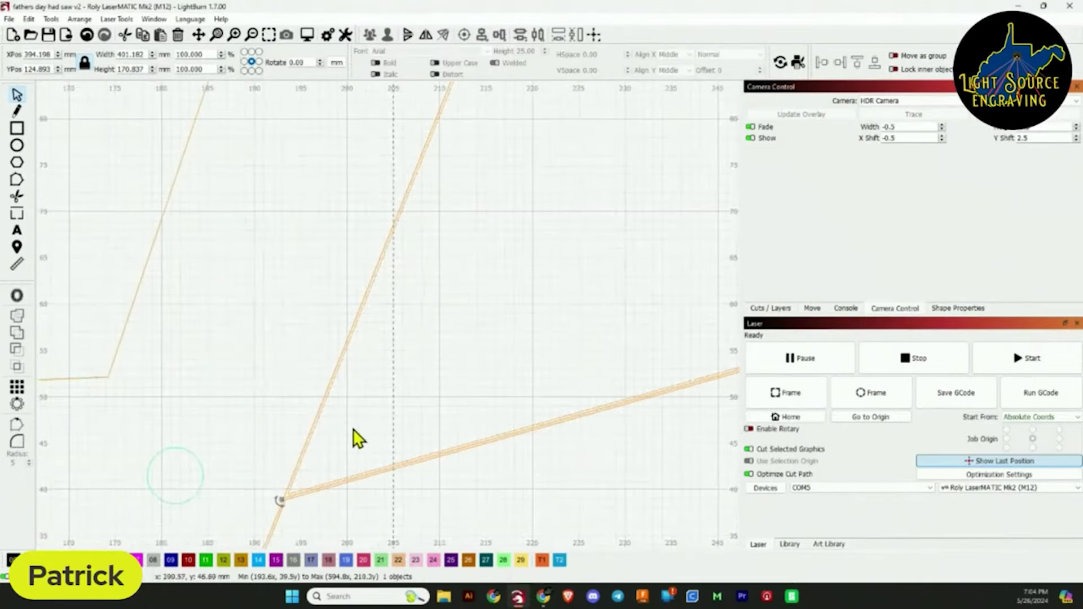
Compare the overlapping outlines where the blade meets the handle's lower corner, and select the outermost offset outline.
scroll(354, 437, "down", 5)
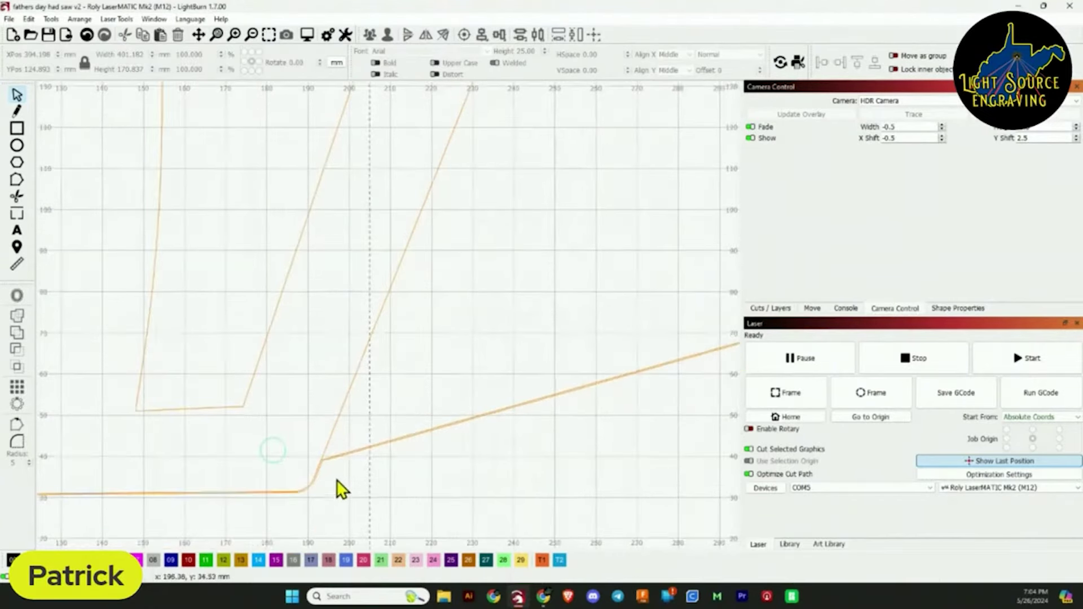
scroll(337, 481, "up", 7)
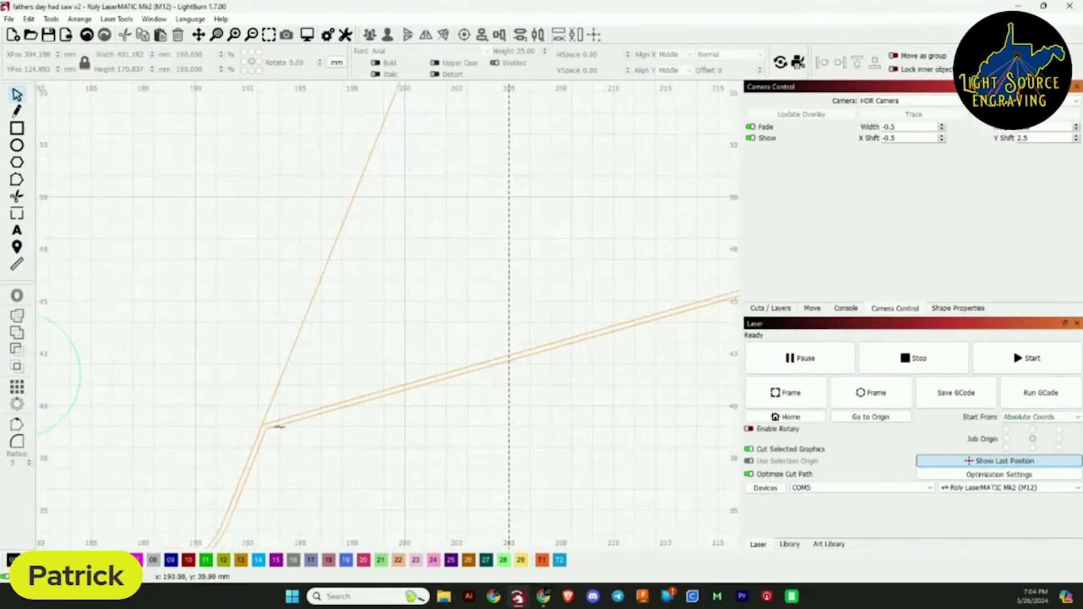
left_click(255, 430)
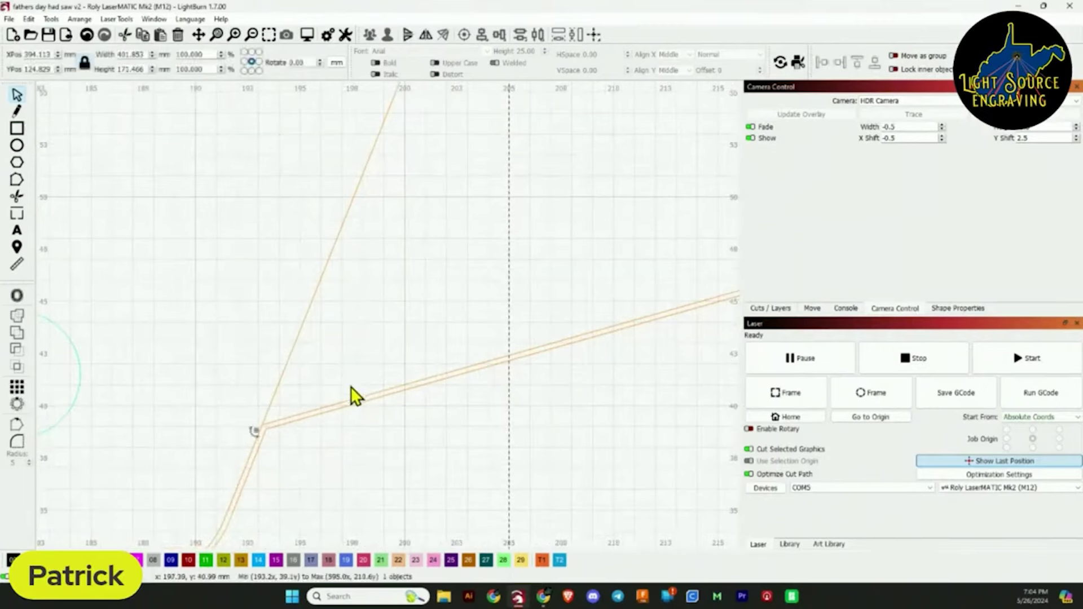
left_click(280, 375)
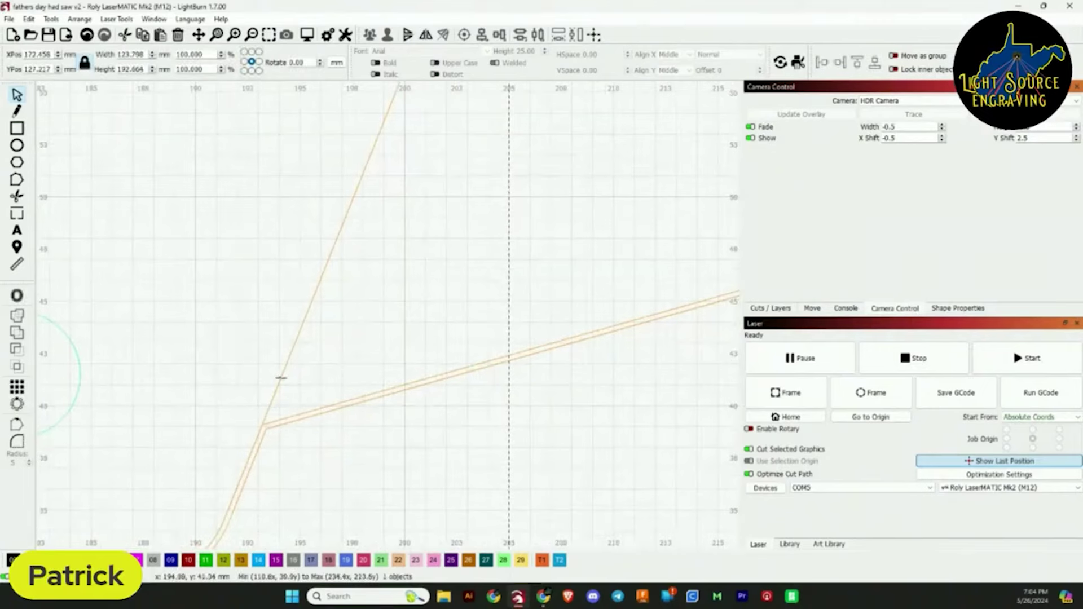
left_click(310, 461)
left_click(295, 423)
scroll(299, 426, "down", 10)
scroll(302, 430, "down", 2)
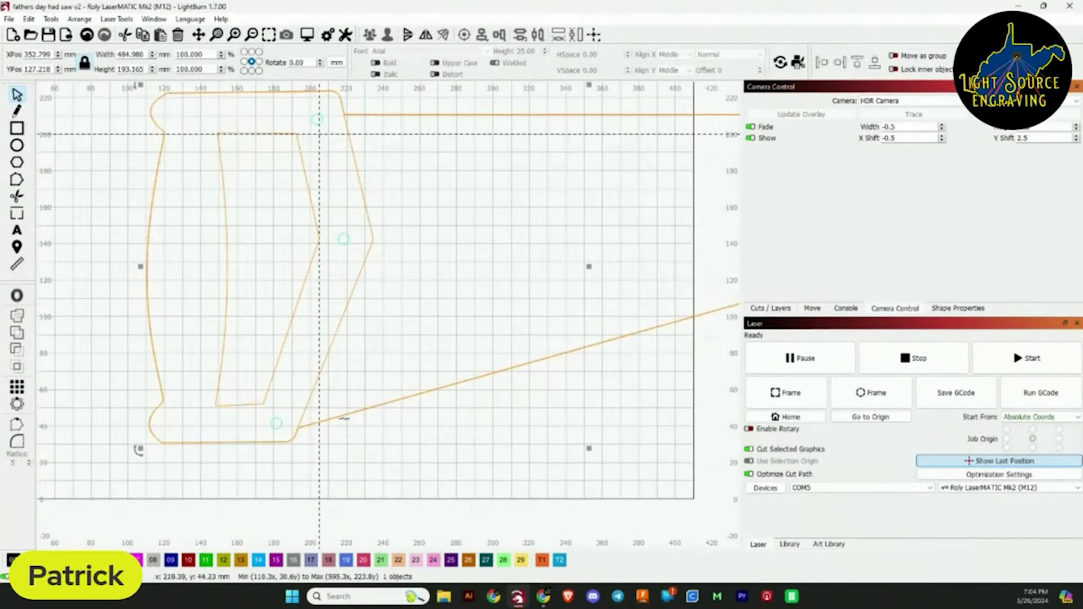
Offset the selected outermost outline inward by 0.25 mm with round corners and outer shapes only, deleting the original.
scroll(338, 416, "up", 6)
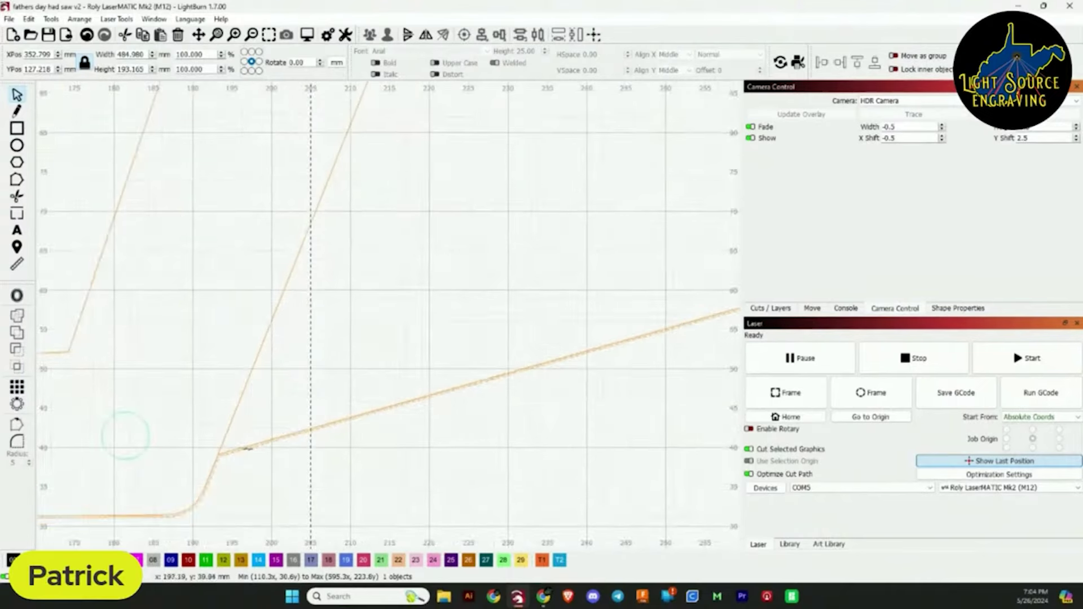
scroll(227, 473, "up", 1)
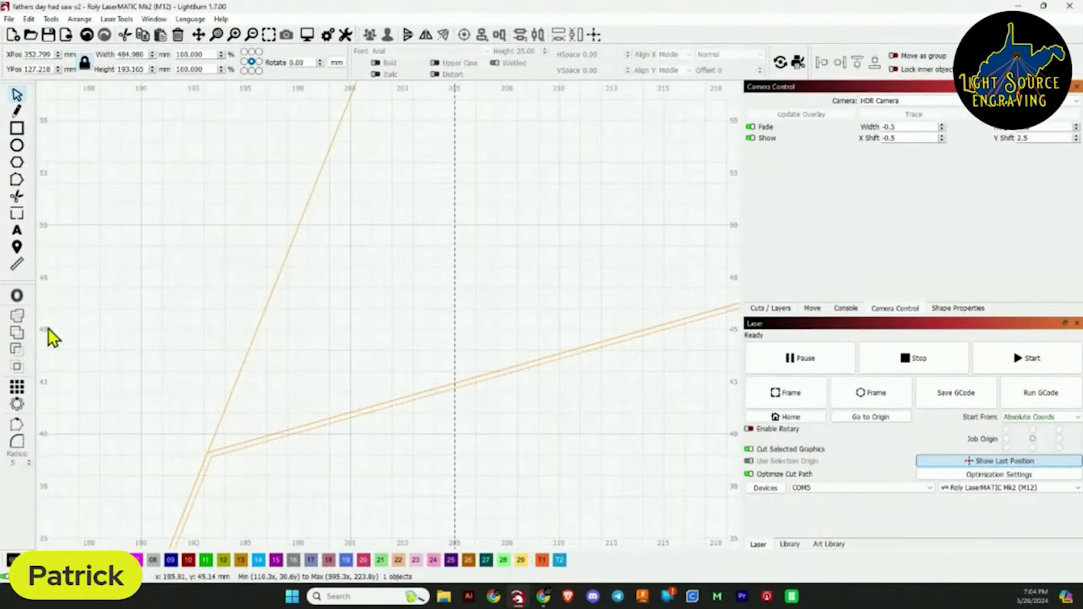
left_click(17, 296)
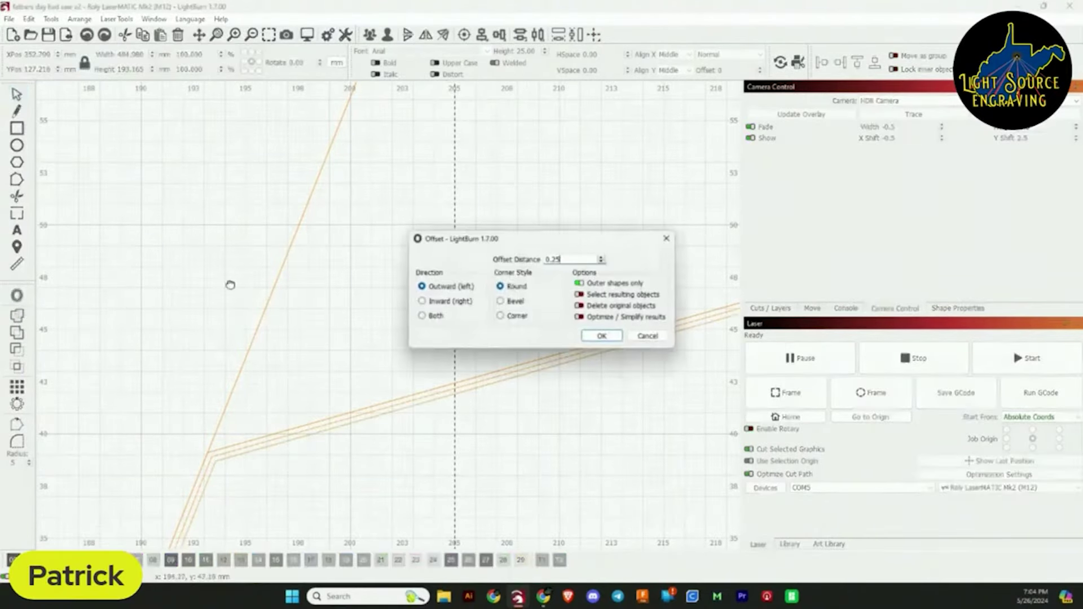
left_click(422, 300)
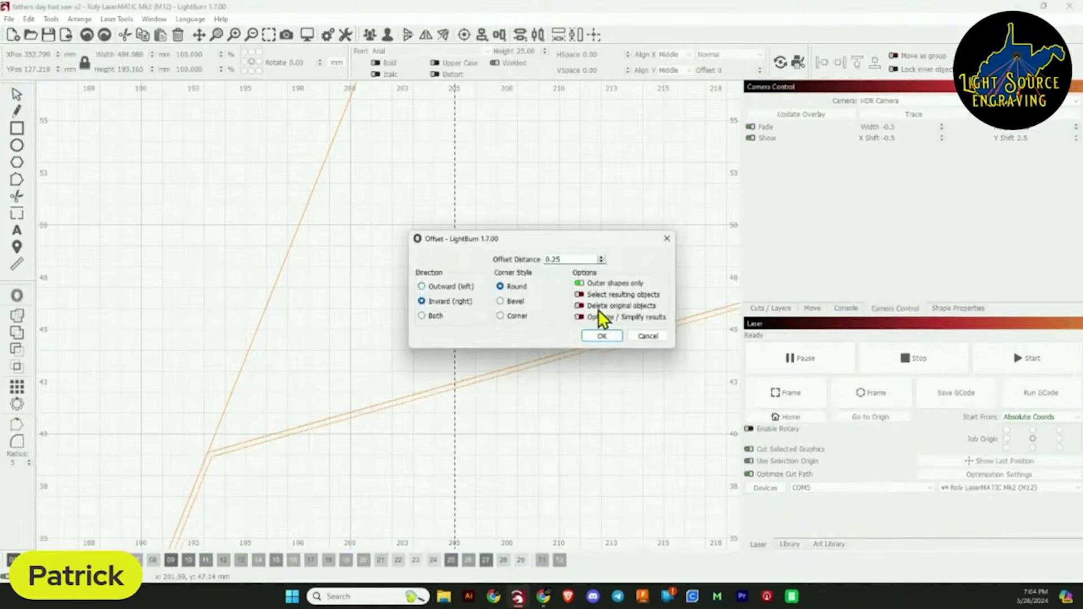
left_click(579, 306)
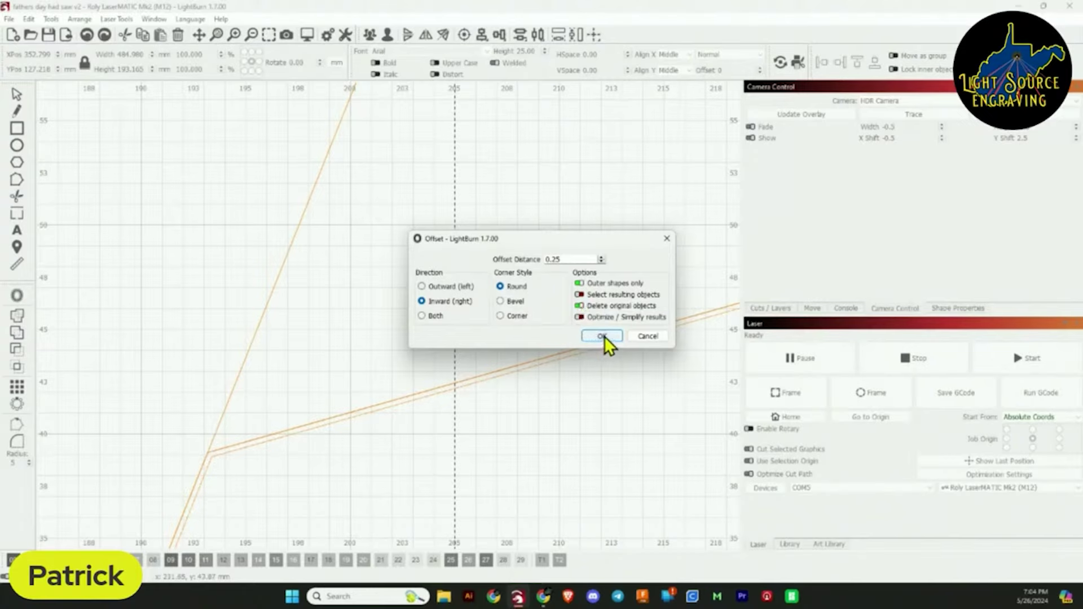
left_click(602, 336)
Select the inward-offset outline around the whole saw and assign it to the green layer 03.
scroll(599, 349, "down", 5)
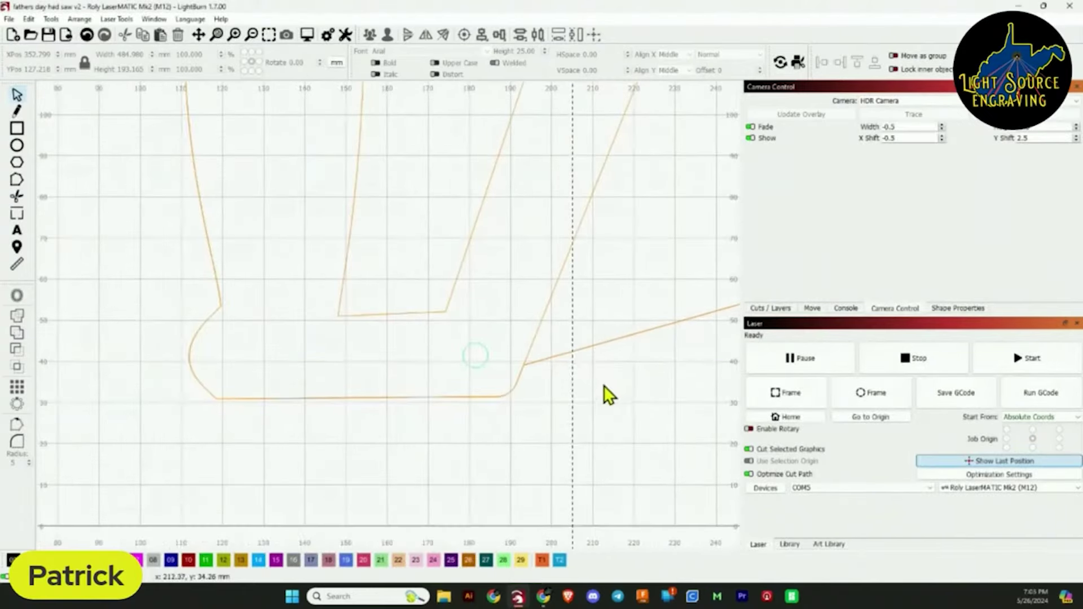
scroll(486, 393, "down", 5)
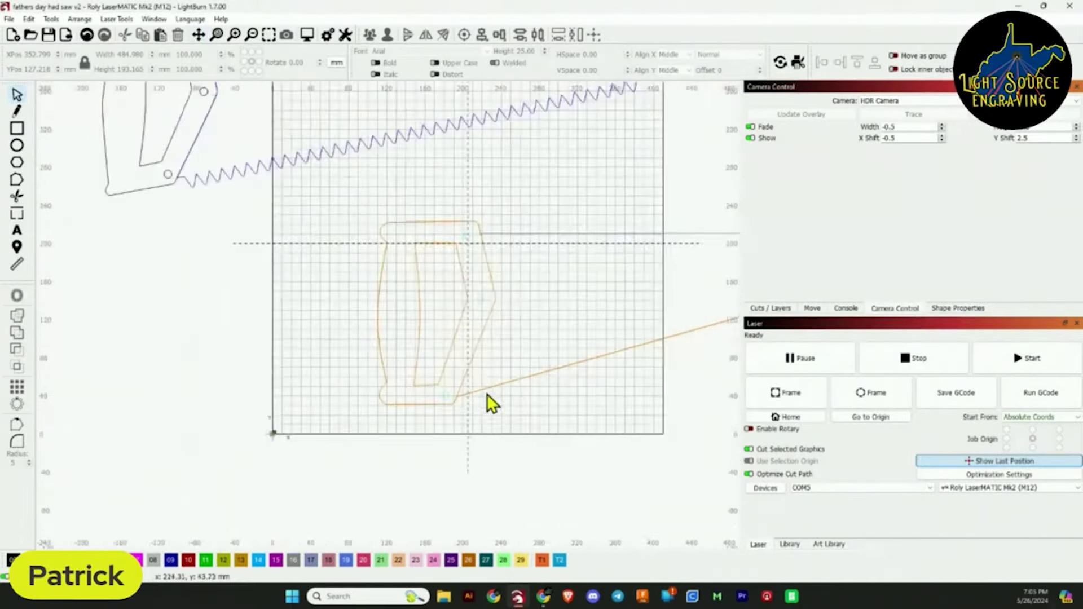
left_click_drag(581, 394, 446, 391)
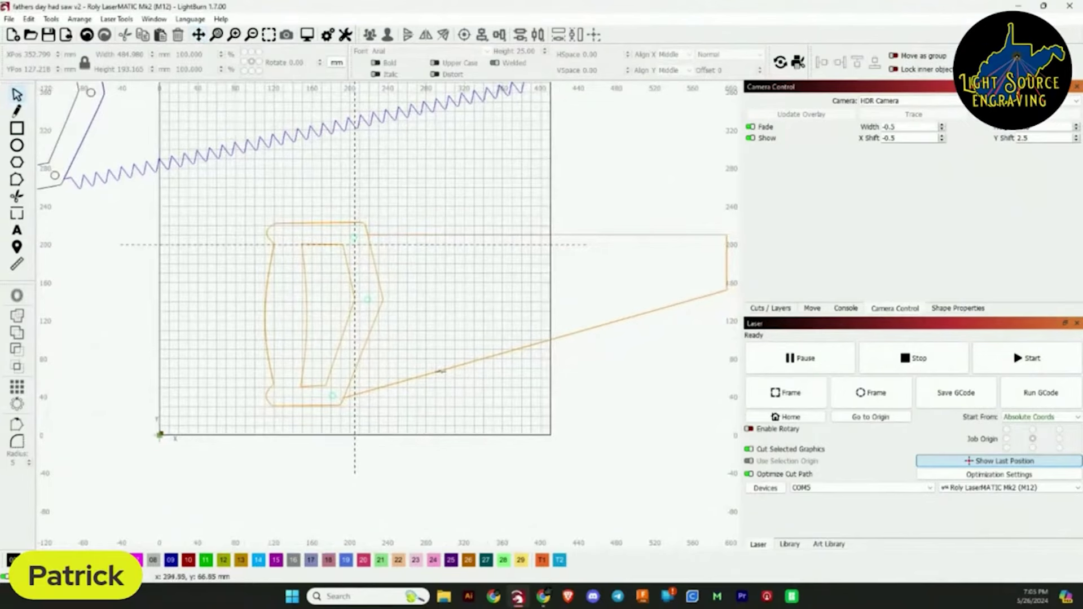
left_click(441, 372)
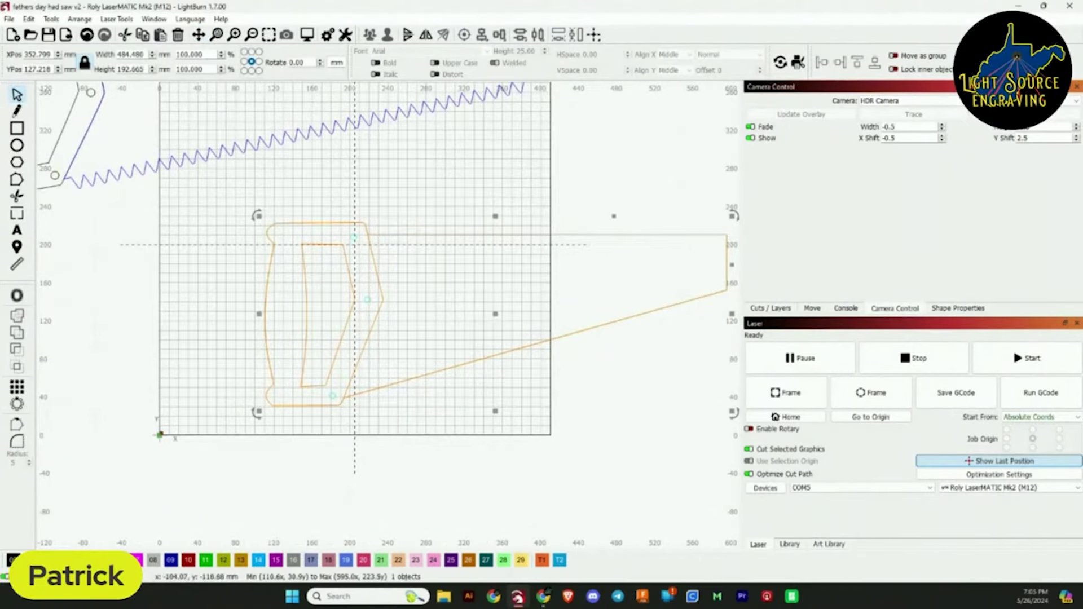
scroll(423, 375, "up", 7)
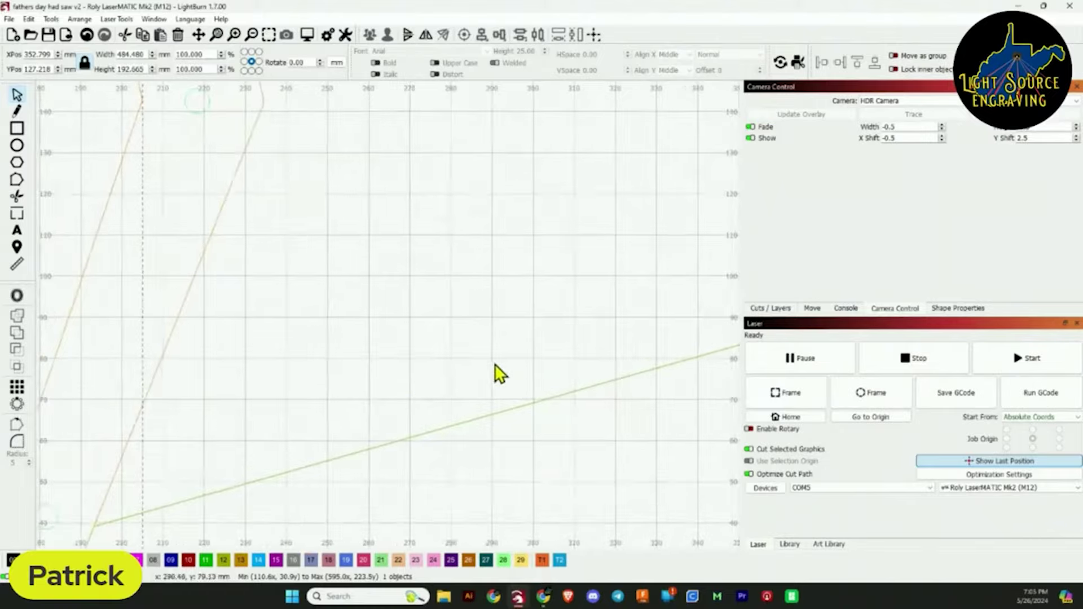
Try moving the green saw outline away from the orange artwork, and undo the move.
scroll(495, 363, "down", 6)
mouse_move(564, 313)
left_mouse_down()
mouse_move(541, 384)
mouse_move(486, 433)
mouse_move(448, 415)
mouse_move(510, 364)
left_mouse_up()
scroll(448, 415, "down", 3)
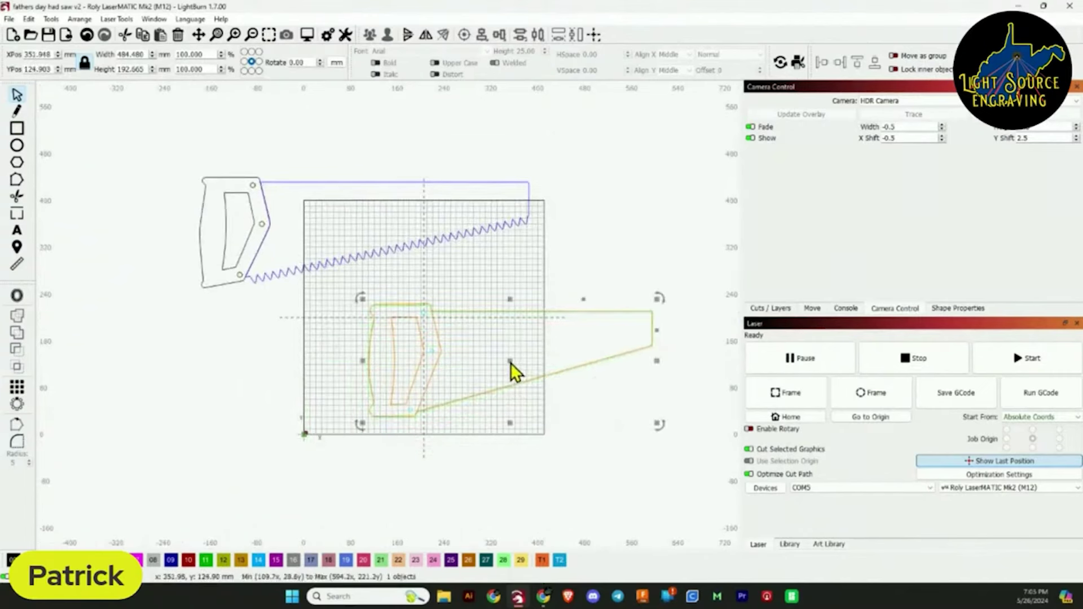
key("ctrl+z")
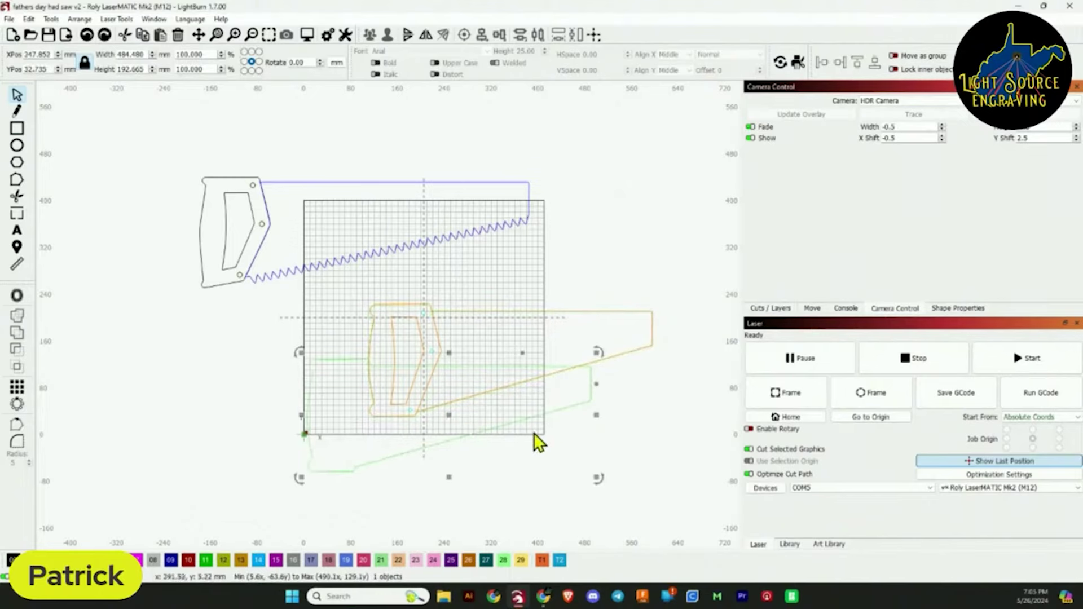
key("ctrl+shift+z")
Assign the inner cutout outline of the handle to the green layer 03 and clear the selection.
scroll(481, 416, "up", 8)
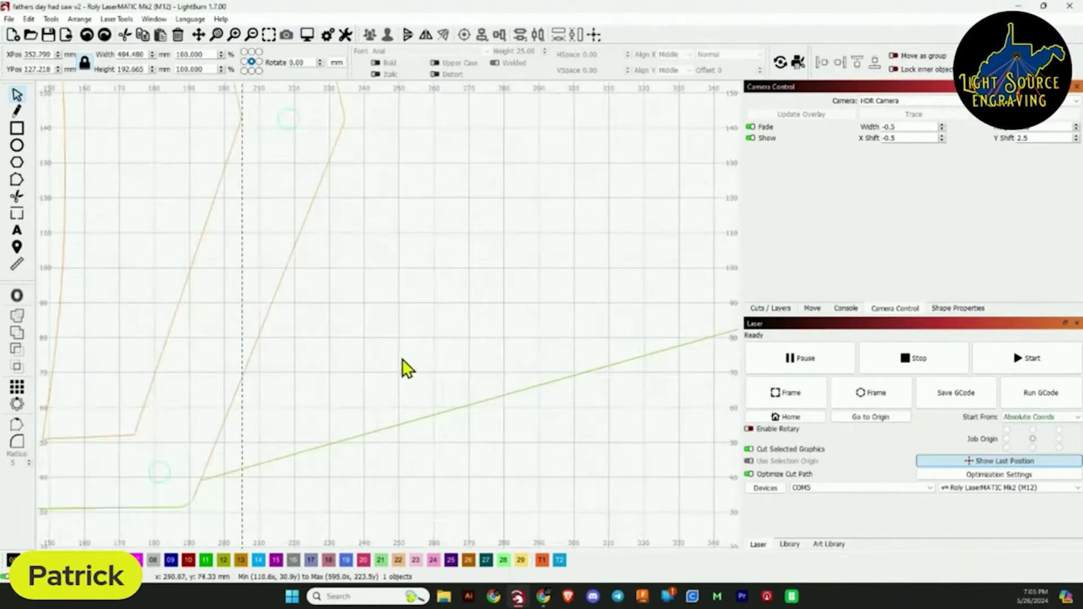
left_click(169, 325)
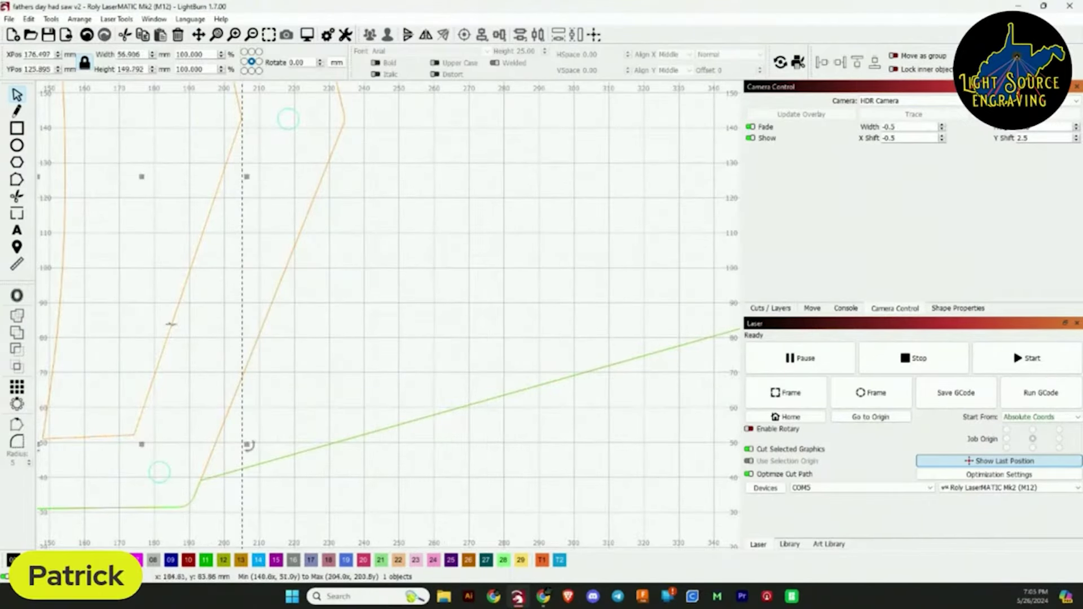
scroll(171, 325, "down", 4)
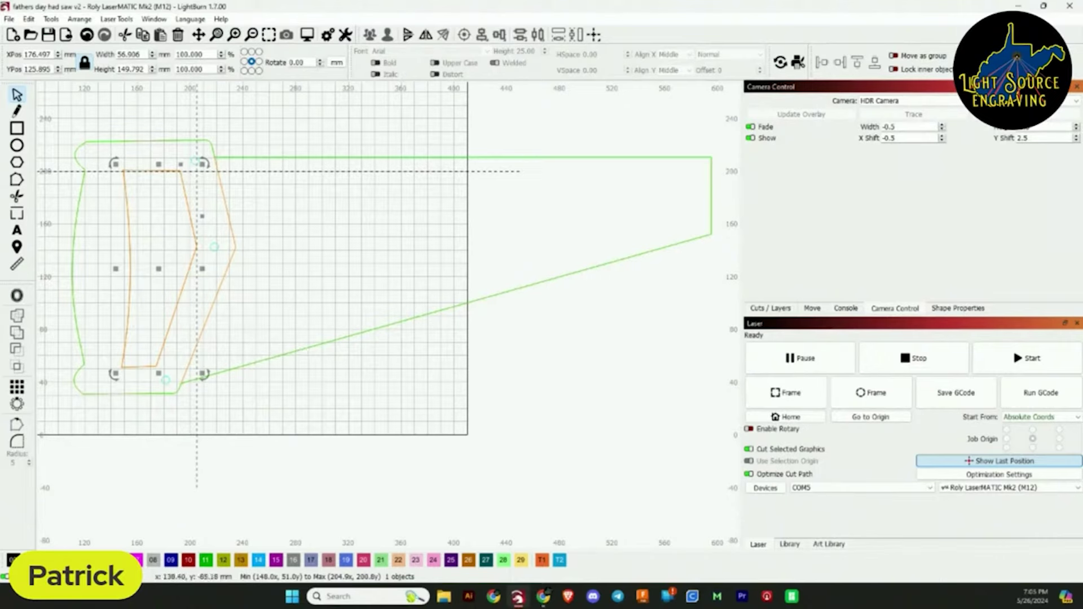
left_click(277, 390)
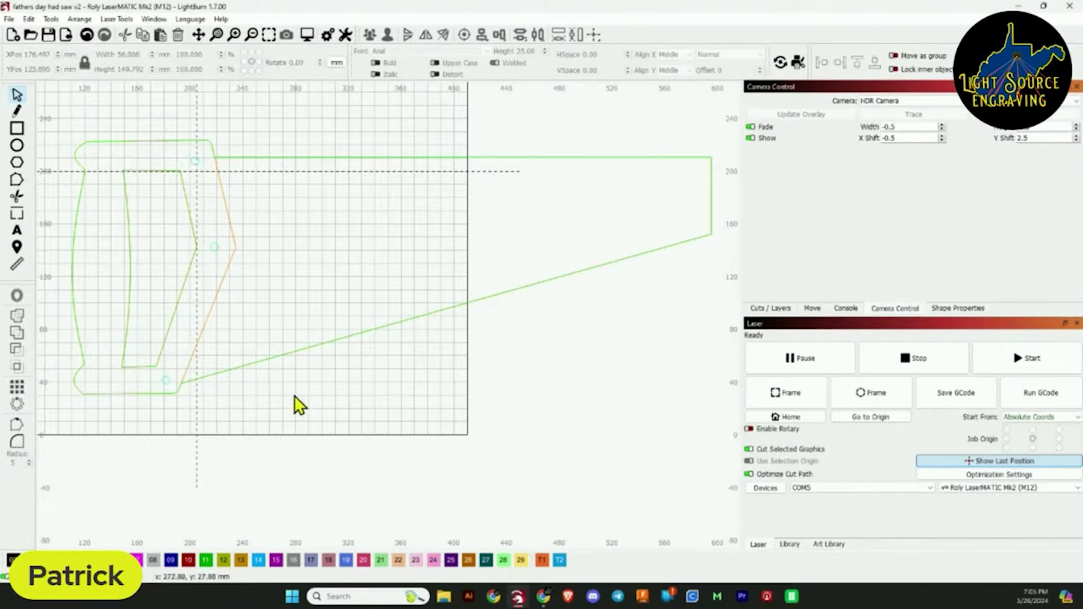
Hide the orange layer C05 so the original handle and blade shapes are out of view.
left_click(770, 309)
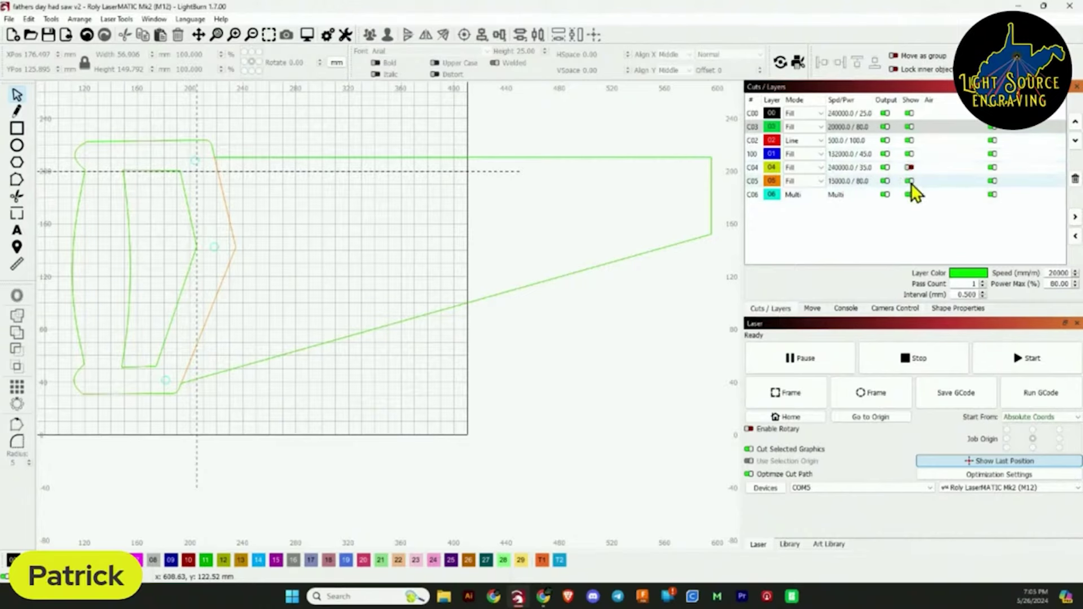
left_click(910, 182)
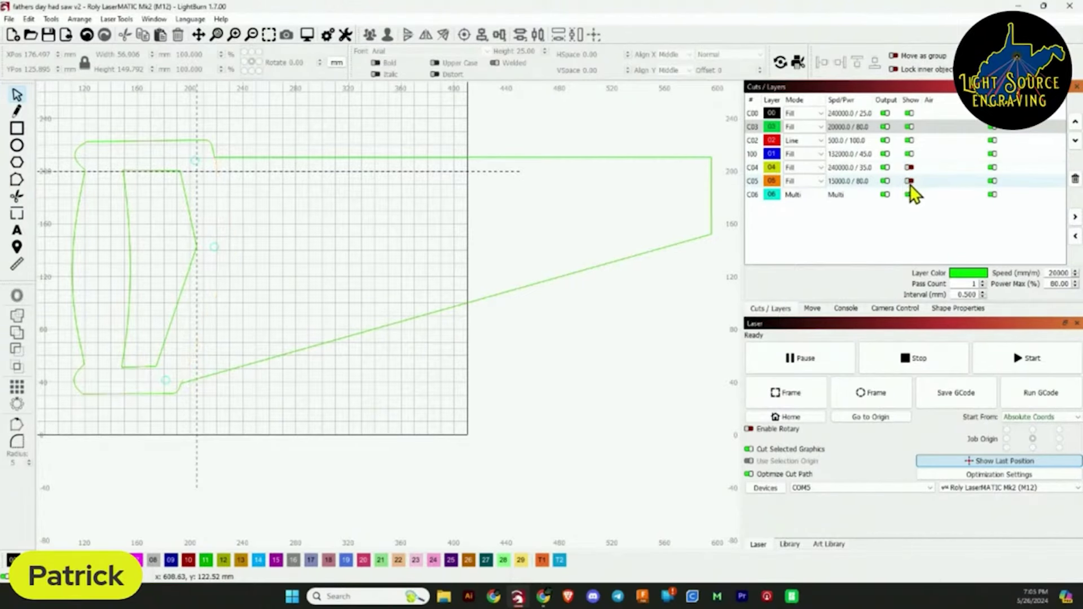
scroll(208, 397, "up", 3)
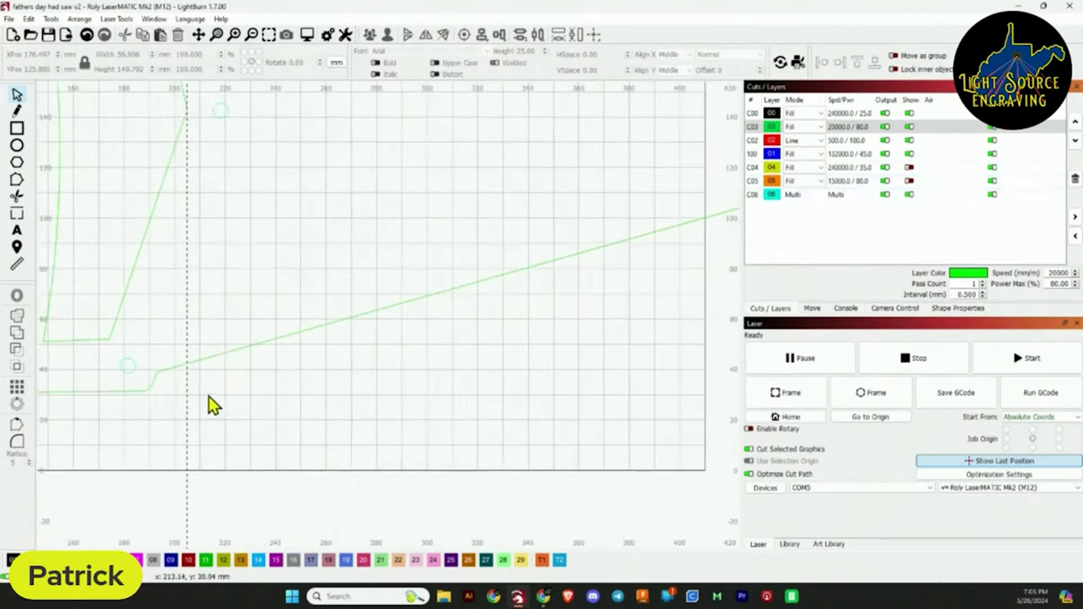
Assign the green saw outline and the handle cutout to the dark red layer 10.
left_click(193, 362)
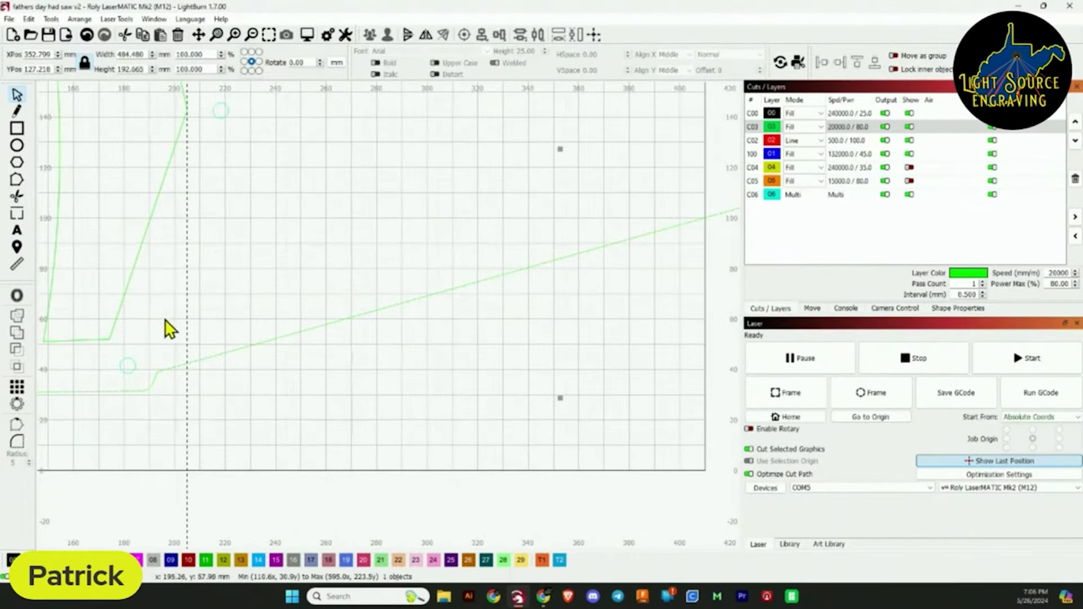
left_click(135, 266, "shift")
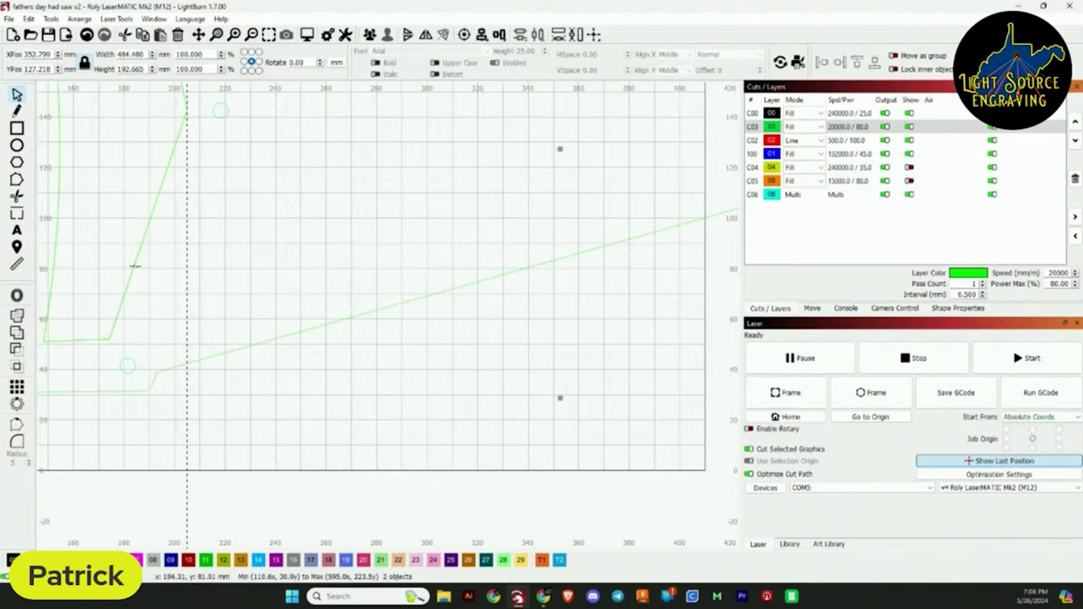
left_click(187, 562)
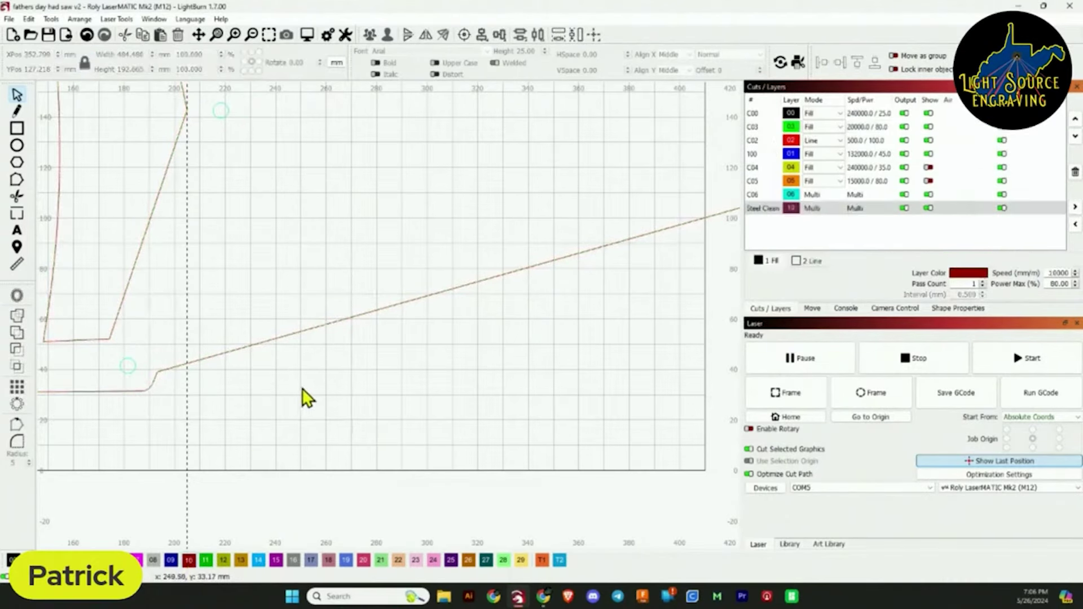
scroll(333, 402, "down", 3)
scroll(367, 418, "down", 2)
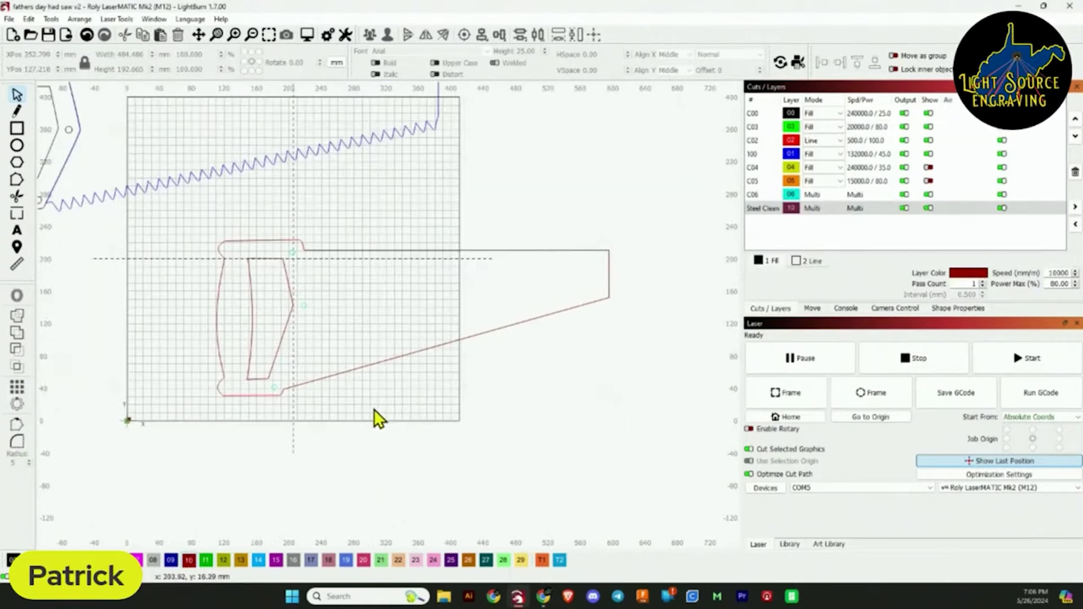
Group the dark red saw outline with the handle cutout and clear the selection.
left_click(276, 356)
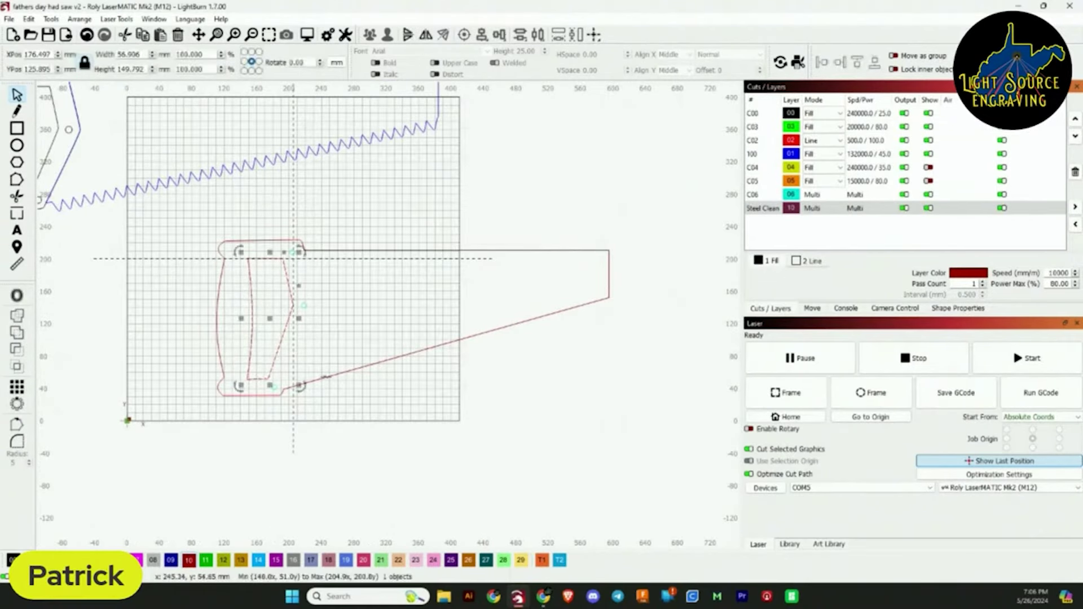
left_click(326, 377, "shift")
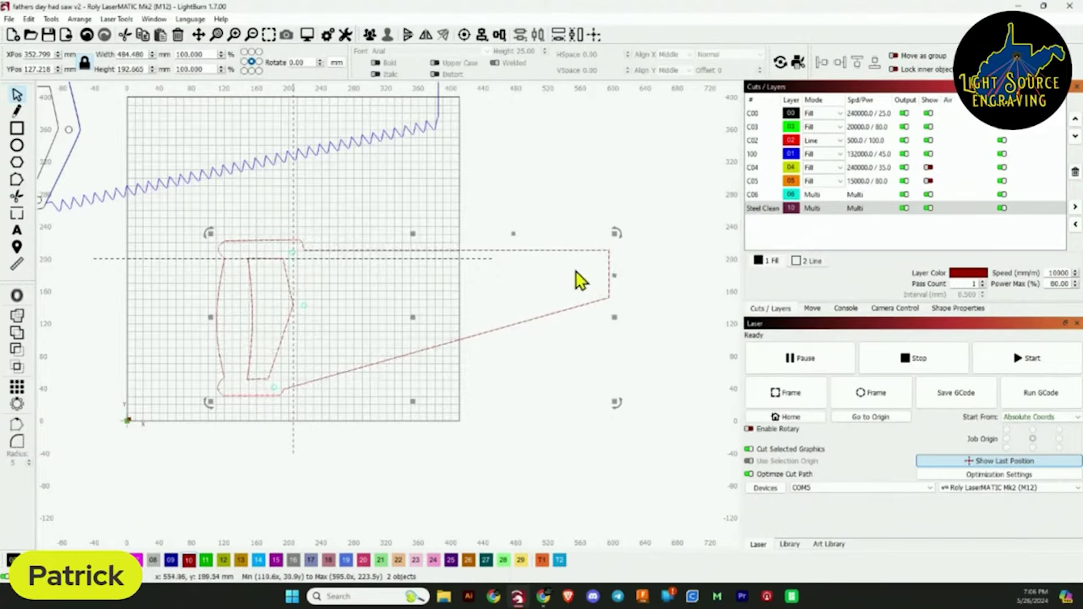
scroll(395, 335, "up", 2)
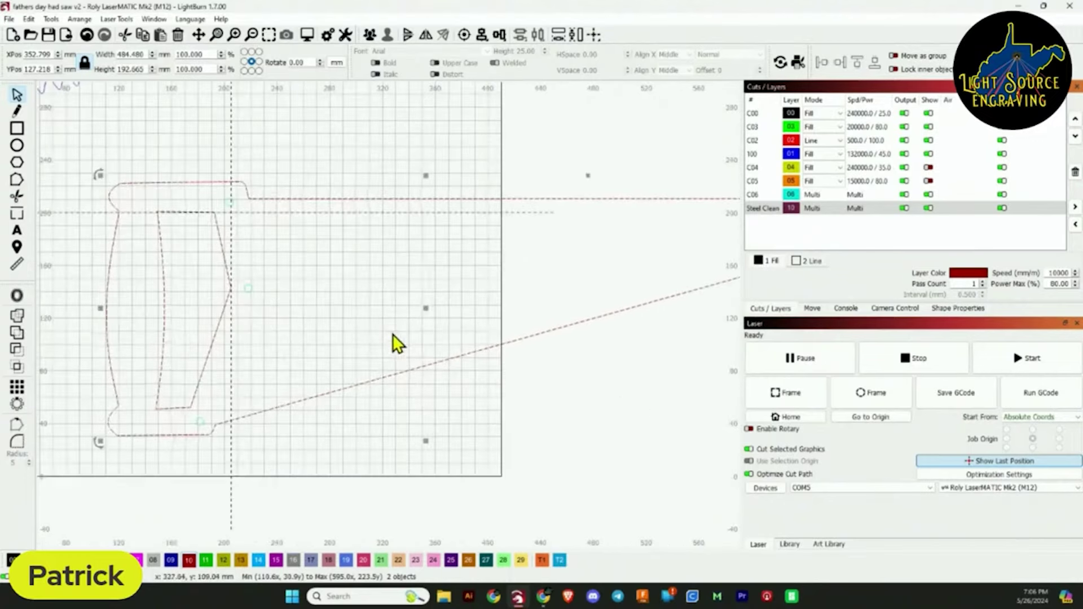
scroll(393, 336, "down", 2)
key("ctrl+g")
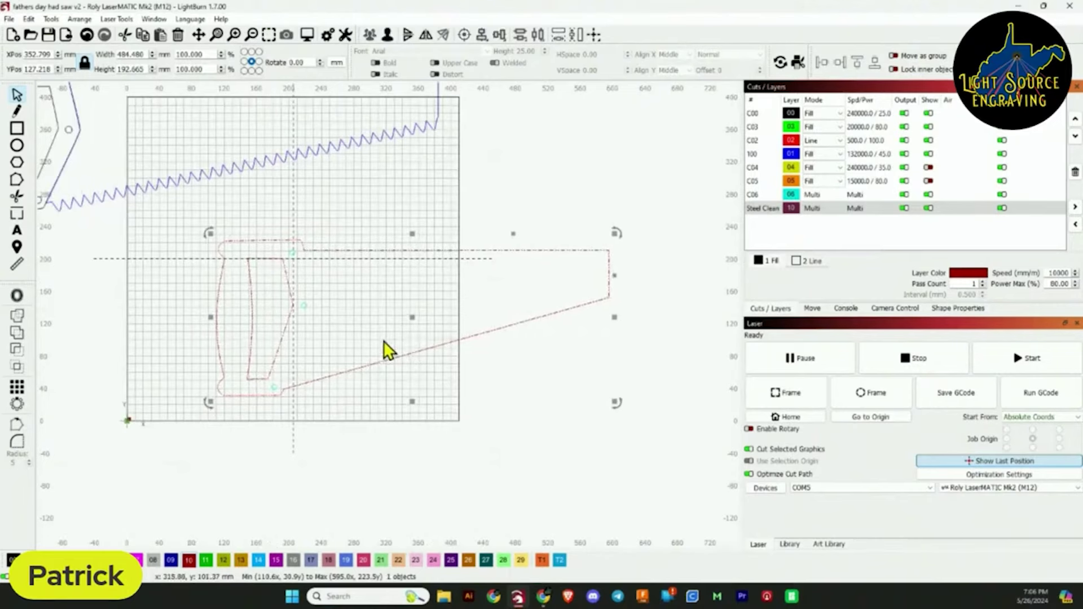
left_click(385, 388)
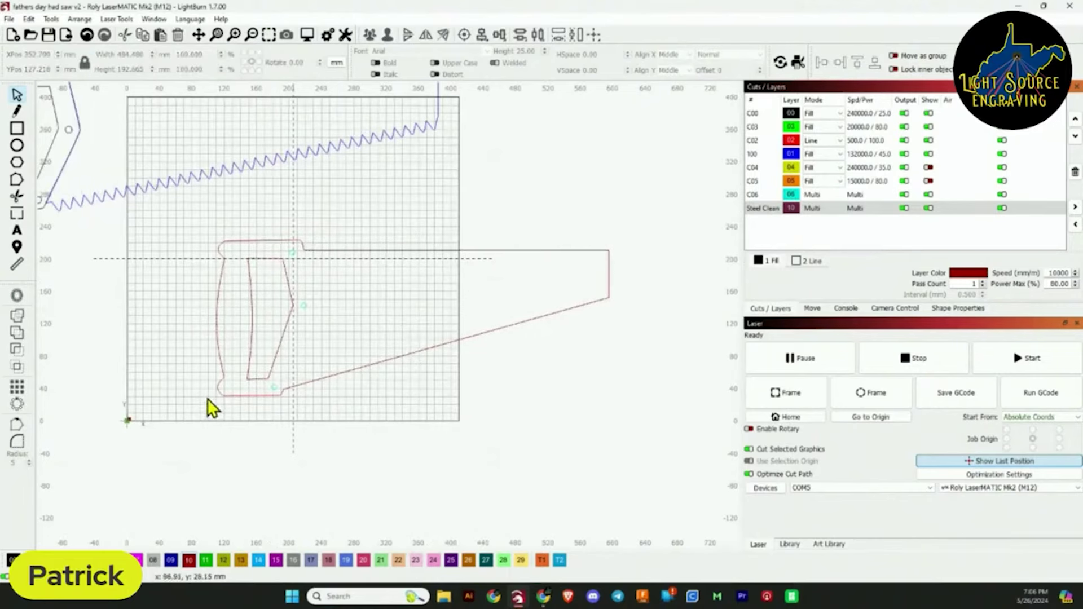
Paste a copy of the grouped saw outline below the work area.
left_click(244, 380)
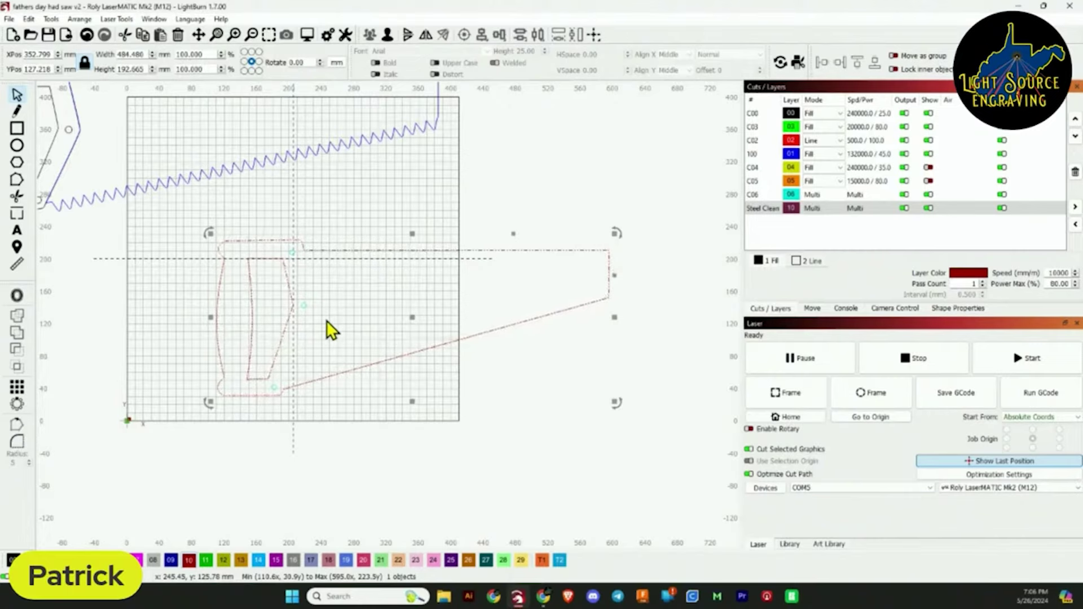
scroll(327, 320, "down", 3)
key("ctrl+v")
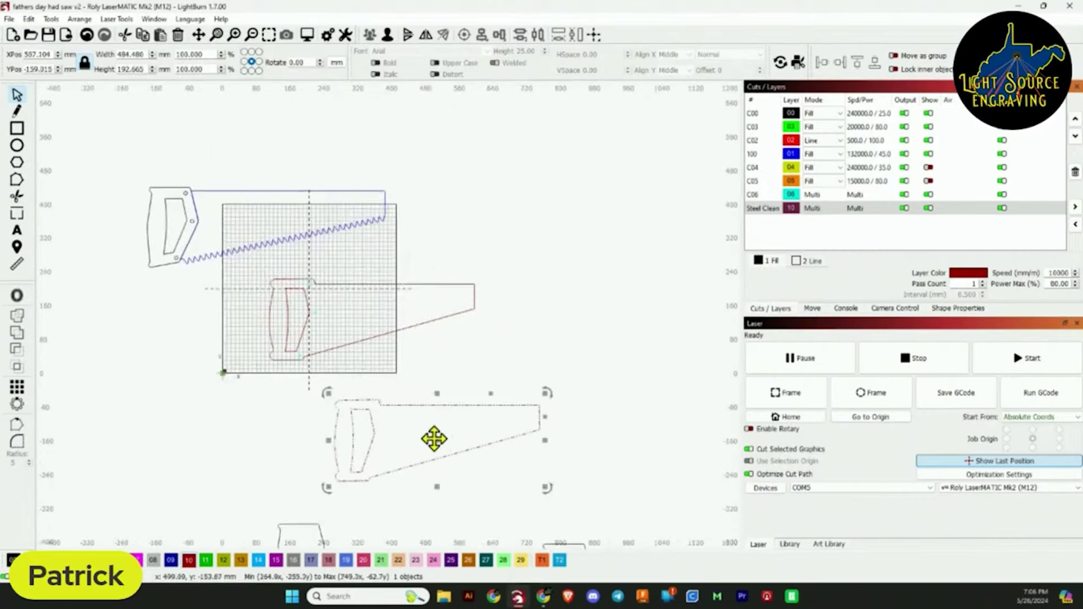
Move the pasted copy of the grouped saw outline up beside the work area, clear of the original outline.
left_click_drag(438, 442, 509, 383)
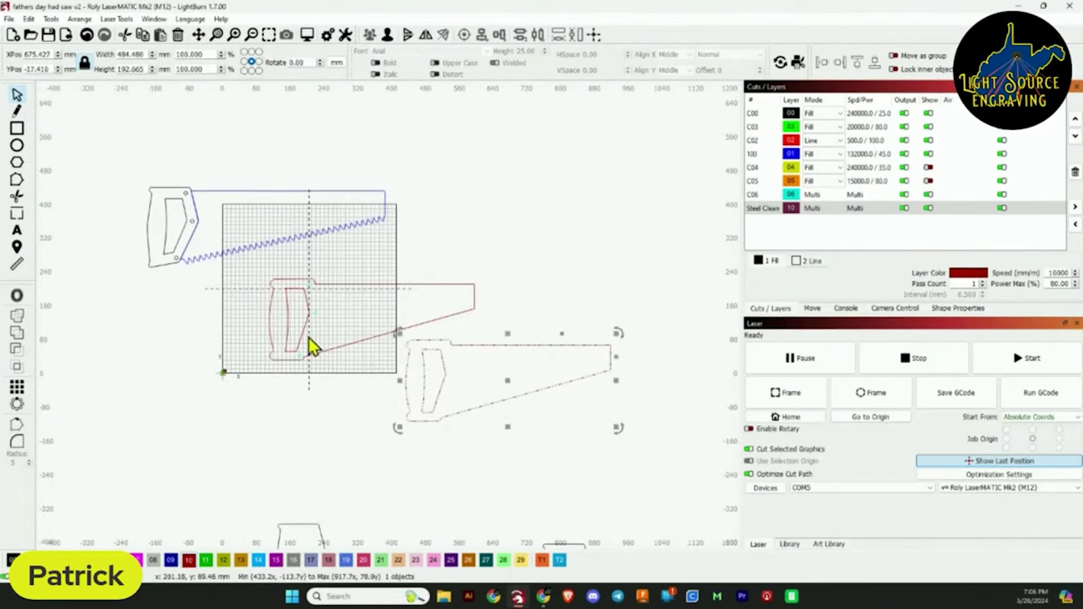
scroll(305, 346, "up", 5)
scroll(341, 337, "down", 2)
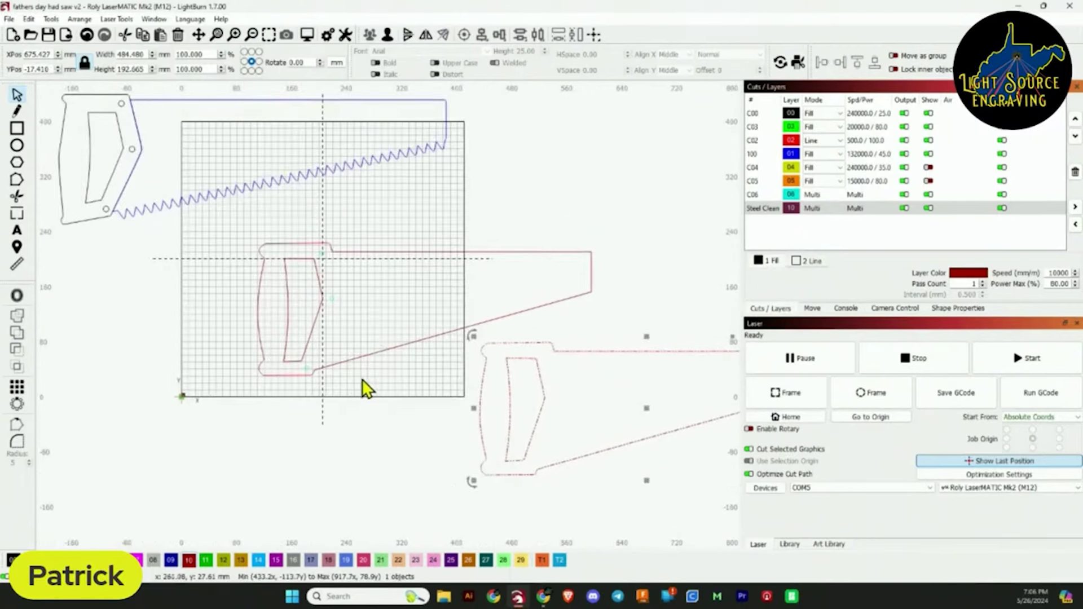
Move the original dark red saw outline so its handle sits fully inside the work area, and clear the selection.
left_click_drag(362, 377, 249, 252)
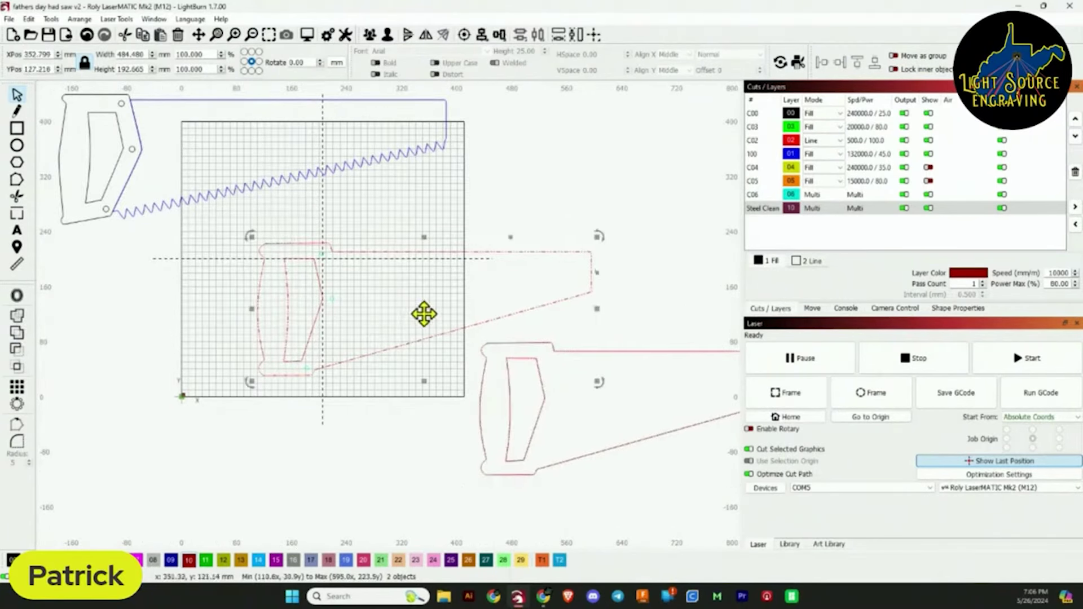
left_click_drag(423, 316, 372, 293)
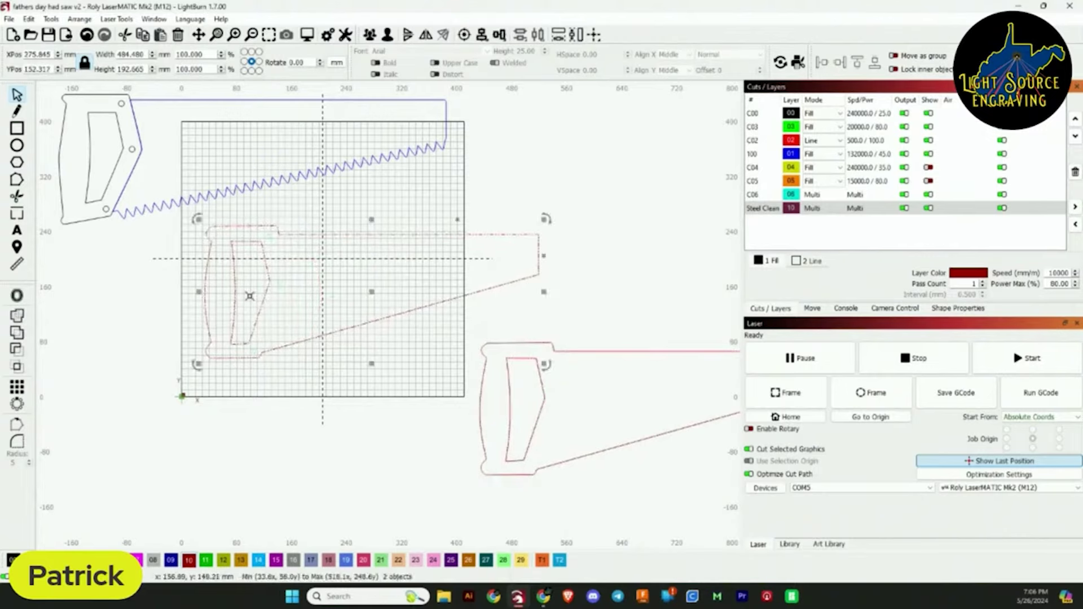
scroll(245, 294, "up", 3)
left_click(400, 442)
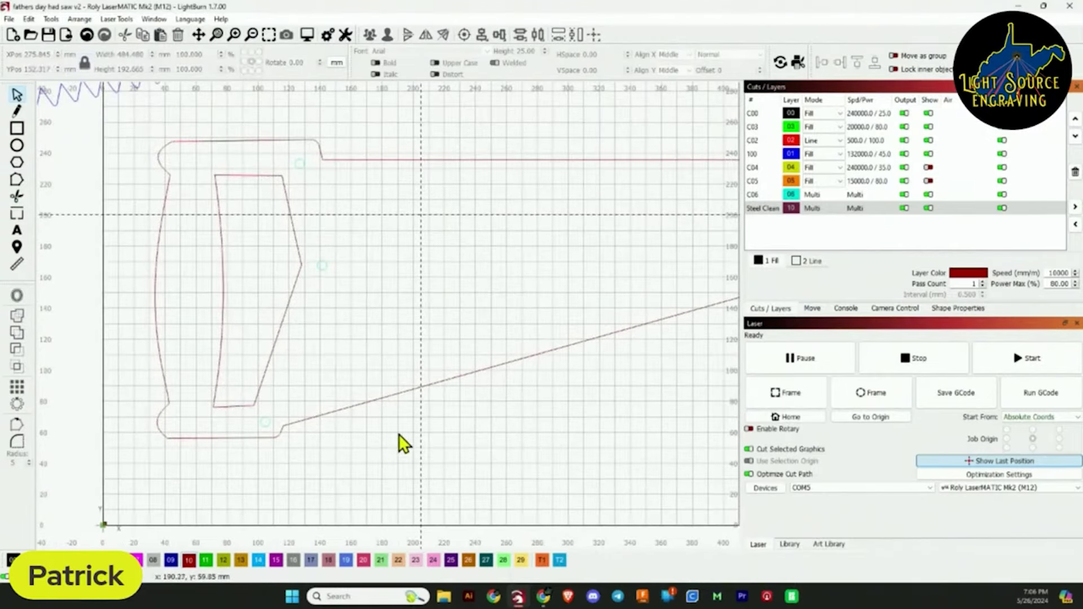
scroll(400, 442, "down", 2)
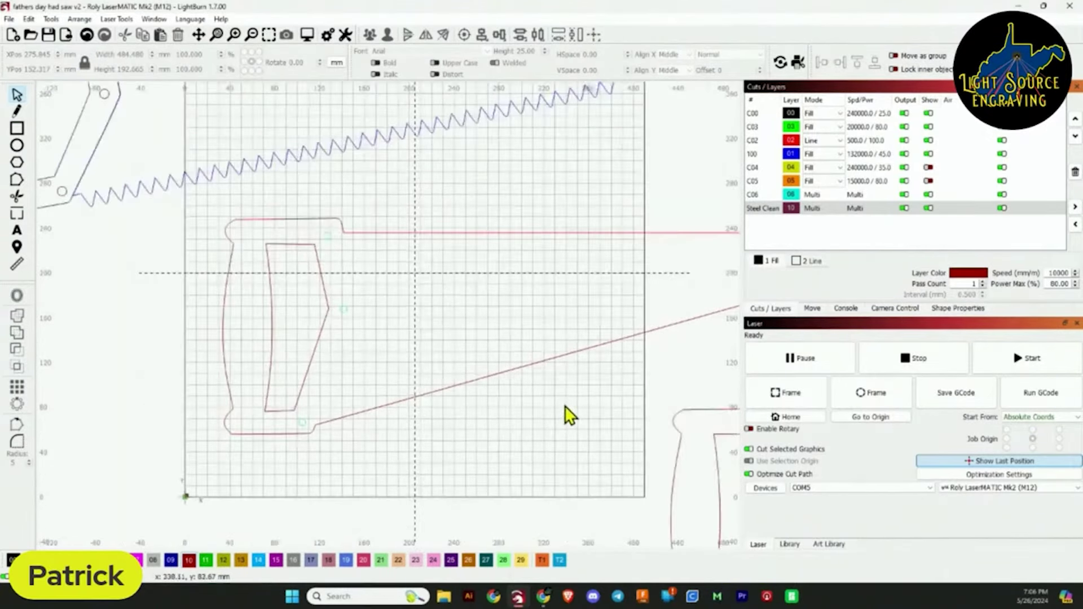
Show the orange layer C05 again and move the orange blade up away from the orange handle.
left_click(928, 181)
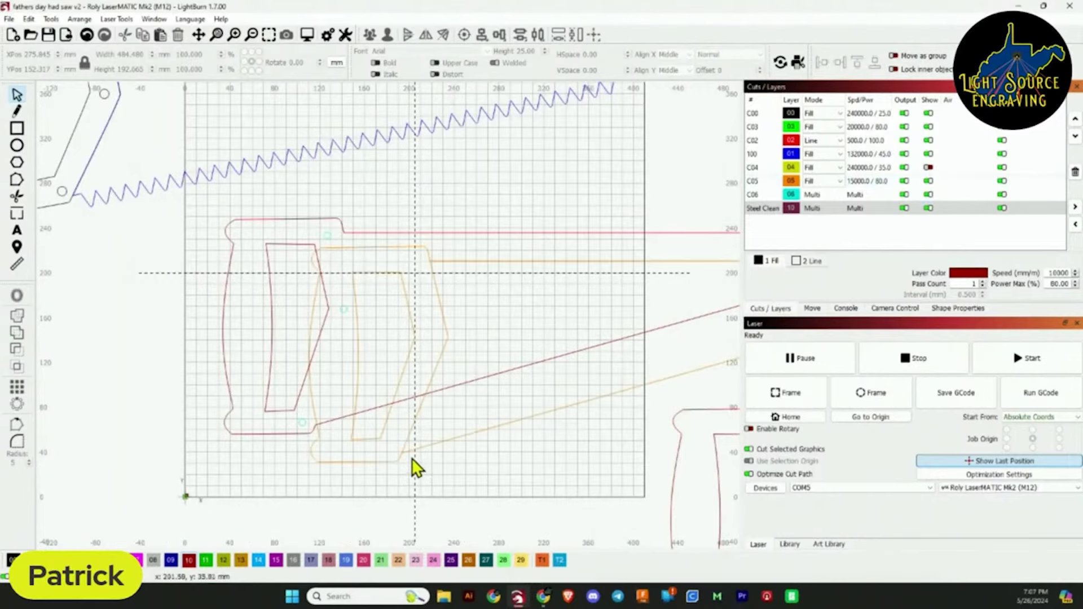
left_click(434, 445)
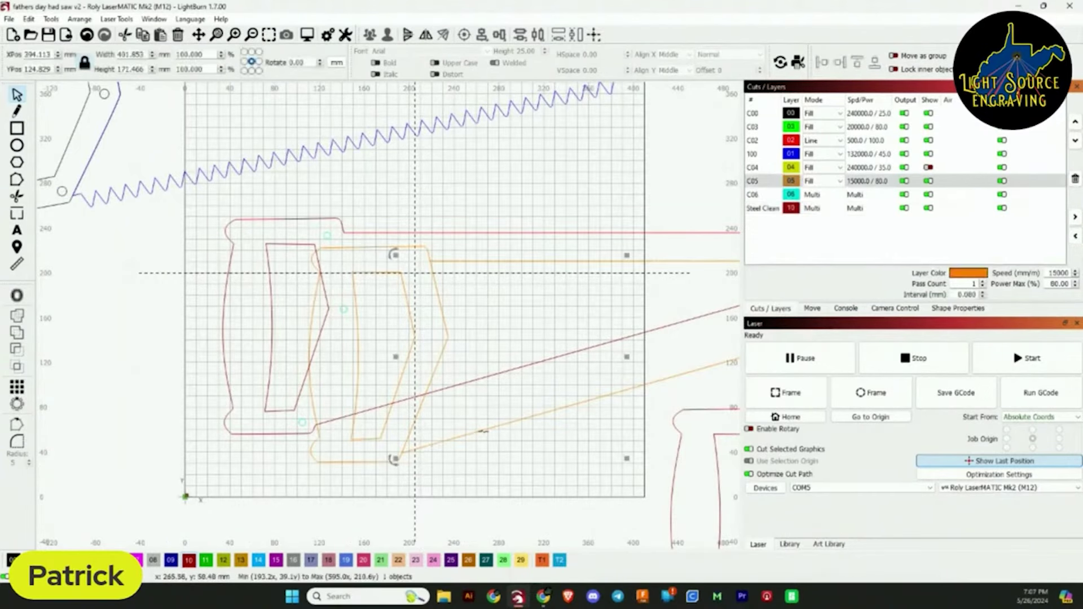
scroll(547, 396, "down", 5)
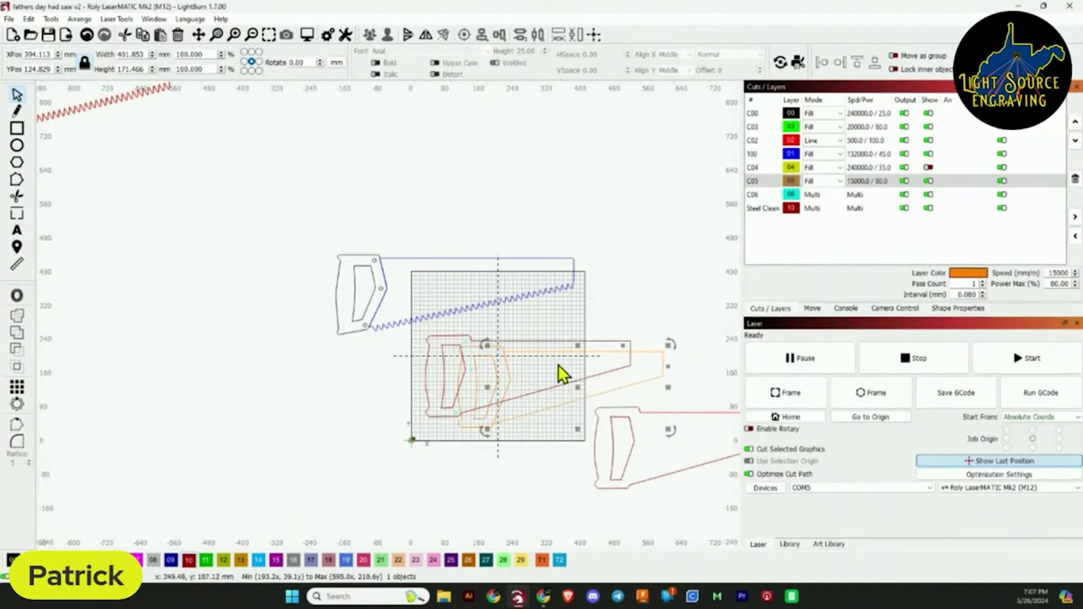
scroll(537, 411, "up", 5)
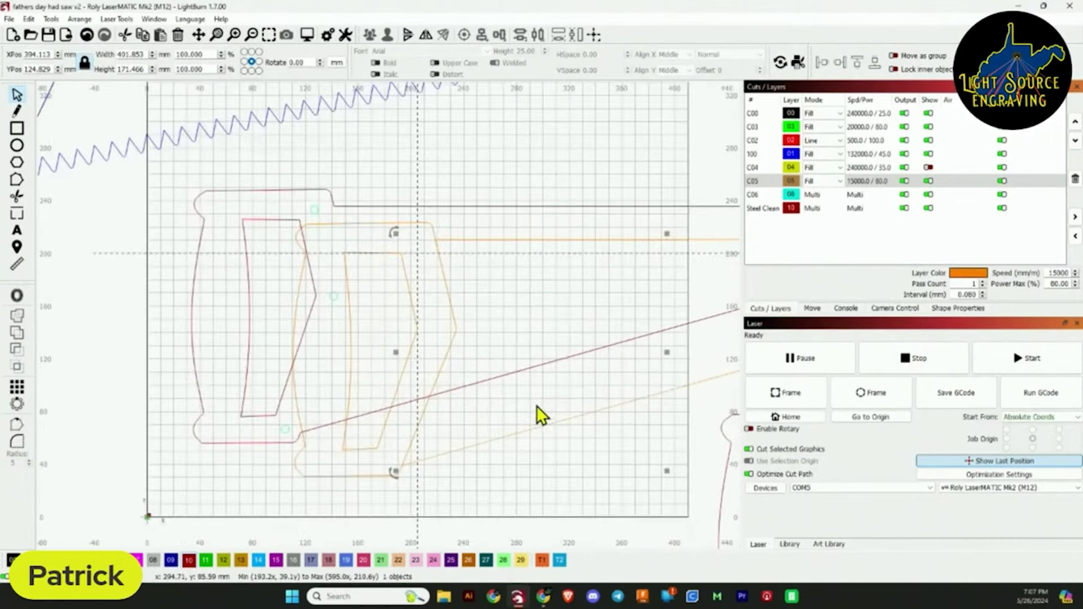
scroll(536, 405, "down", 3)
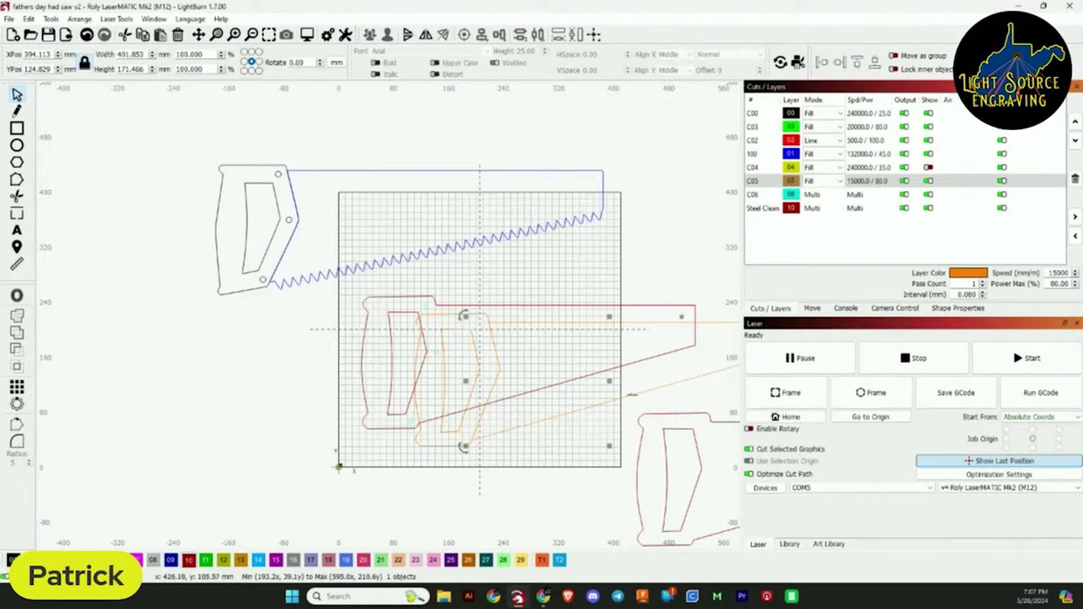
left_click_drag(607, 381, 652, 205)
scroll(457, 433, "up", 3)
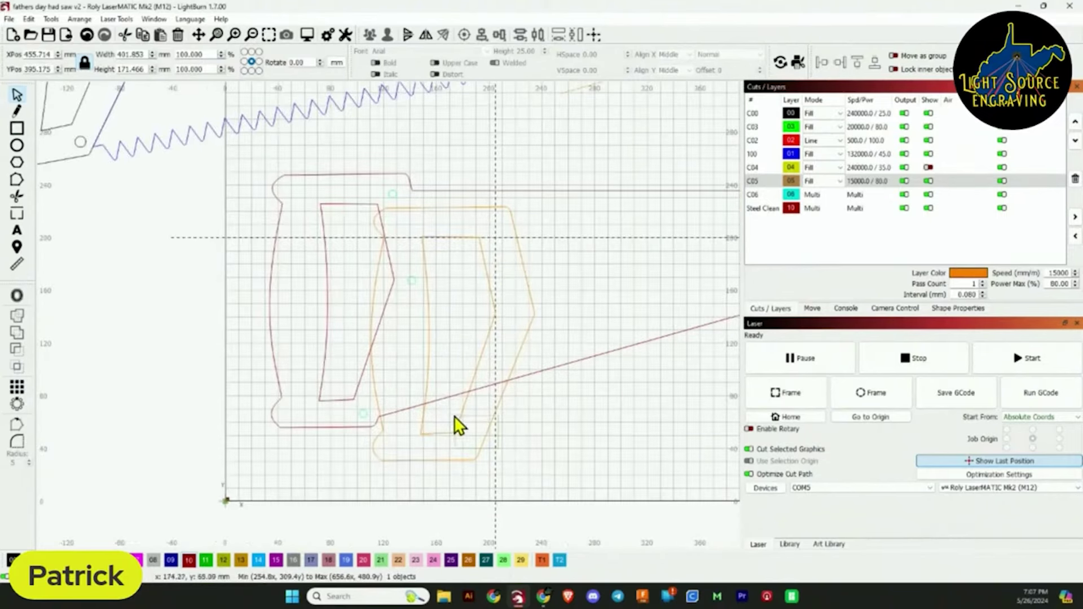
Move the orange handle with its cutout onto the dark red saw outline and nudge it until the cutout edges match.
left_click(455, 416)
left_click_drag(452, 333, 346, 300)
scroll(370, 322, "up", 4)
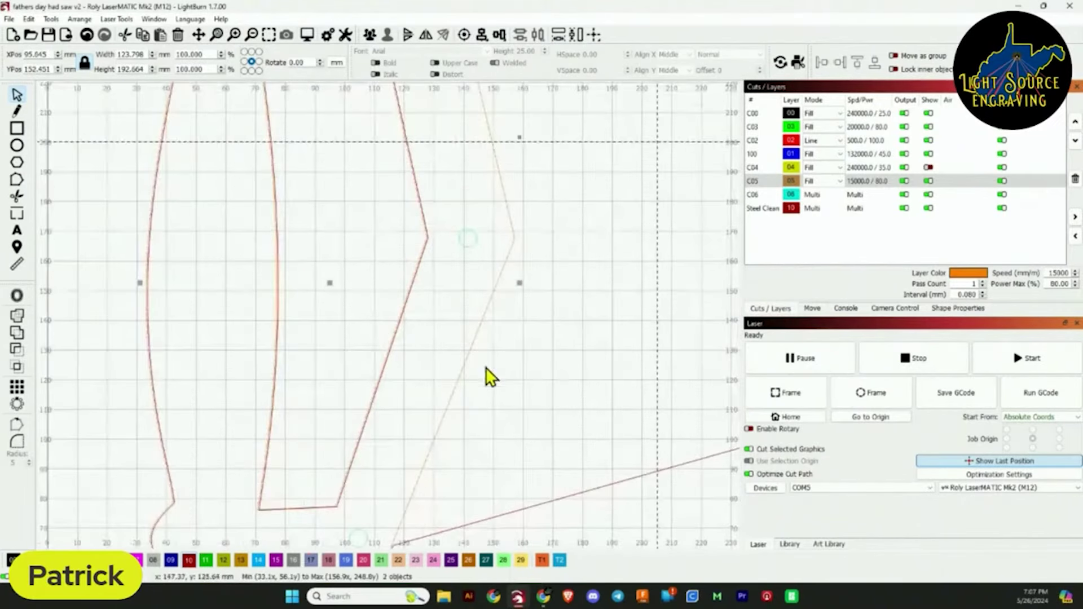
scroll(442, 493, "up", 6)
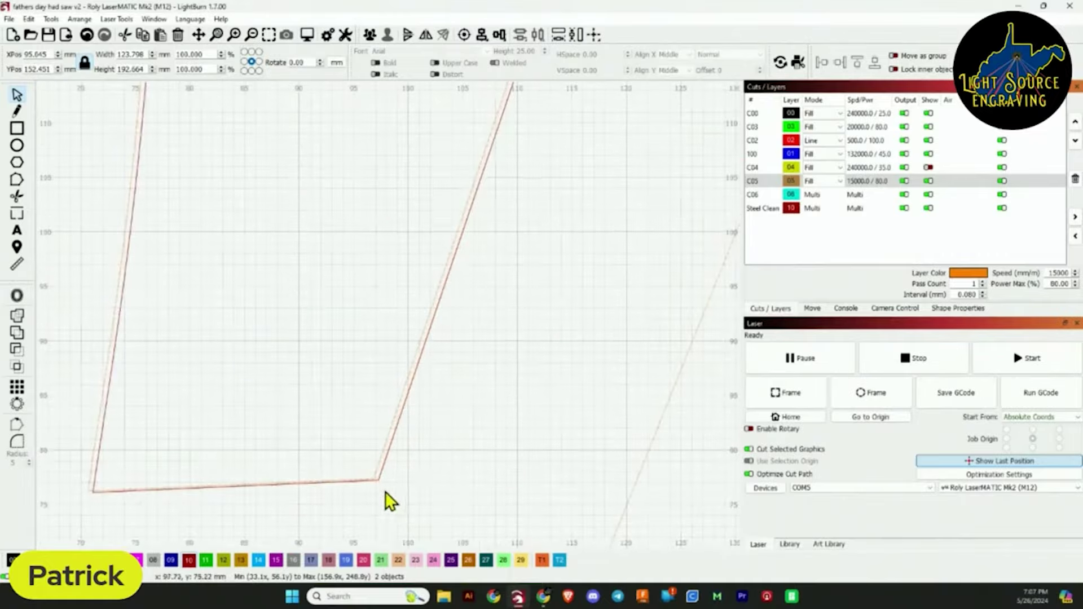
scroll(389, 491, "down", 8)
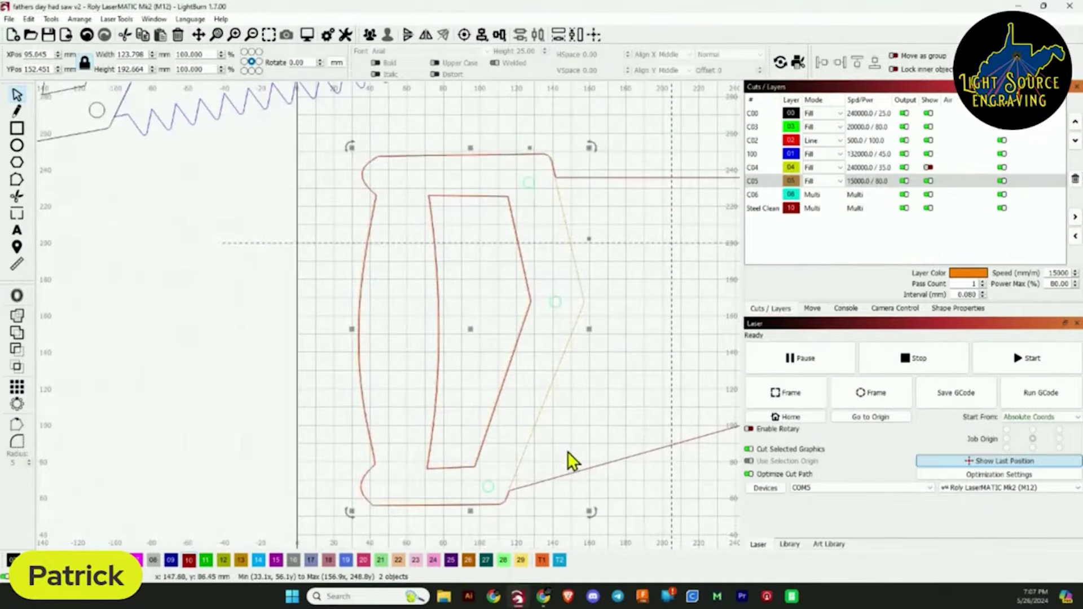
scroll(469, 471, "up", 8)
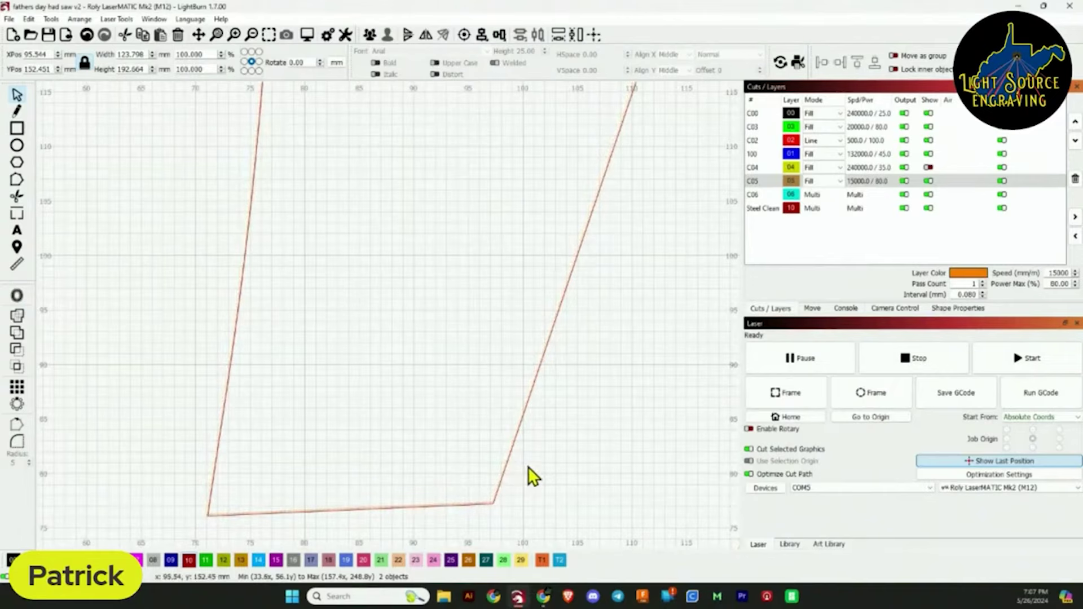
scroll(528, 466, "down", 6)
scroll(507, 474, "up", 6)
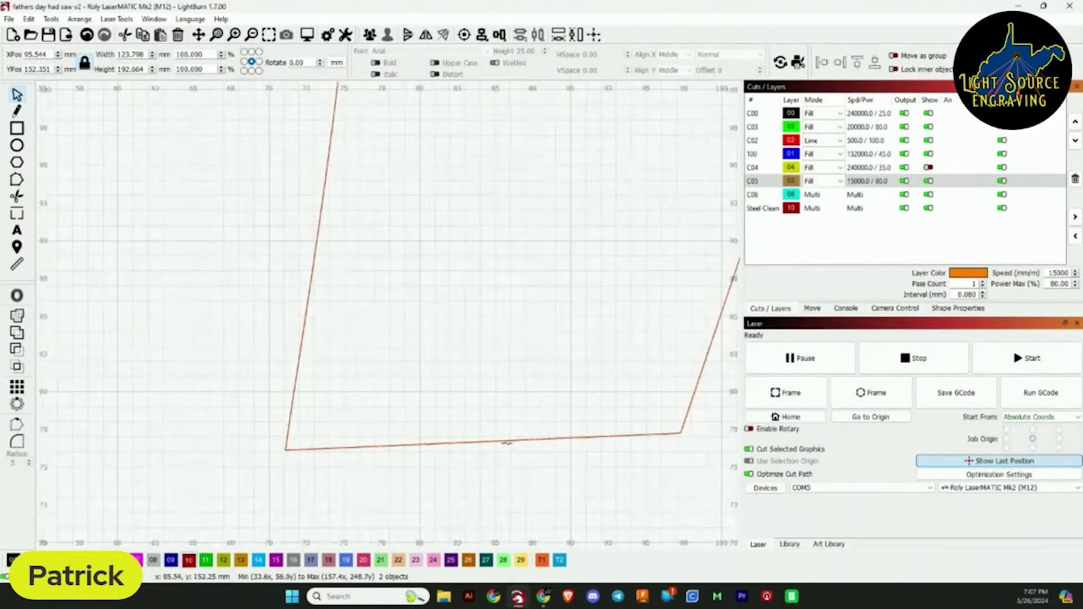
Paste a copy of the orange handle, its cutout and the cyan holes in the empty space left of the work area.
scroll(577, 443, "down", 3)
scroll(577, 443, "down", 5)
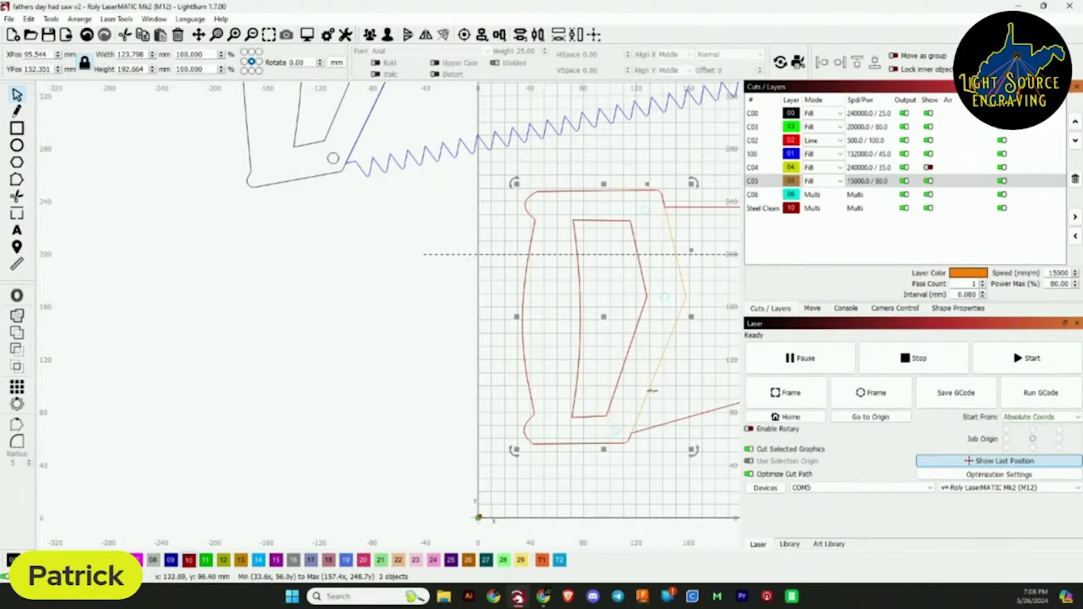
scroll(652, 390, "down", 3)
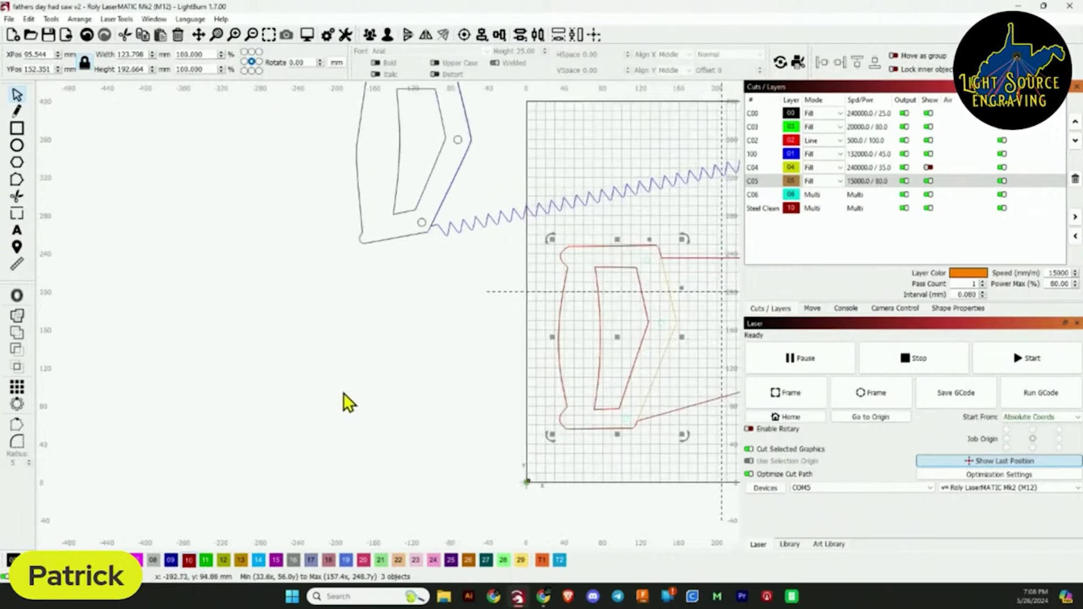
key("ctrl+v")
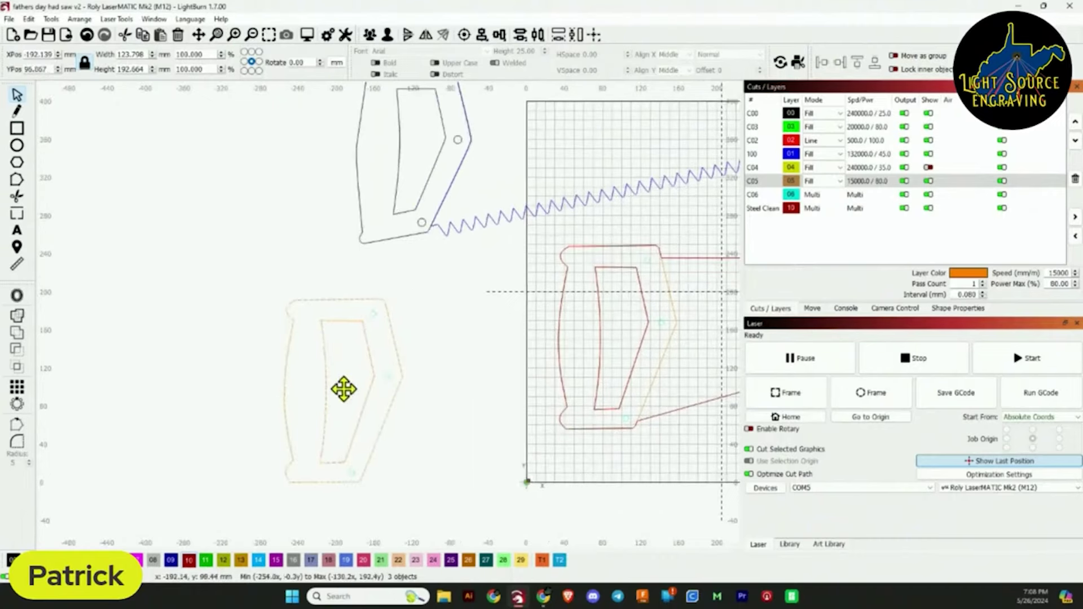
left_click_drag(346, 391, 402, 369)
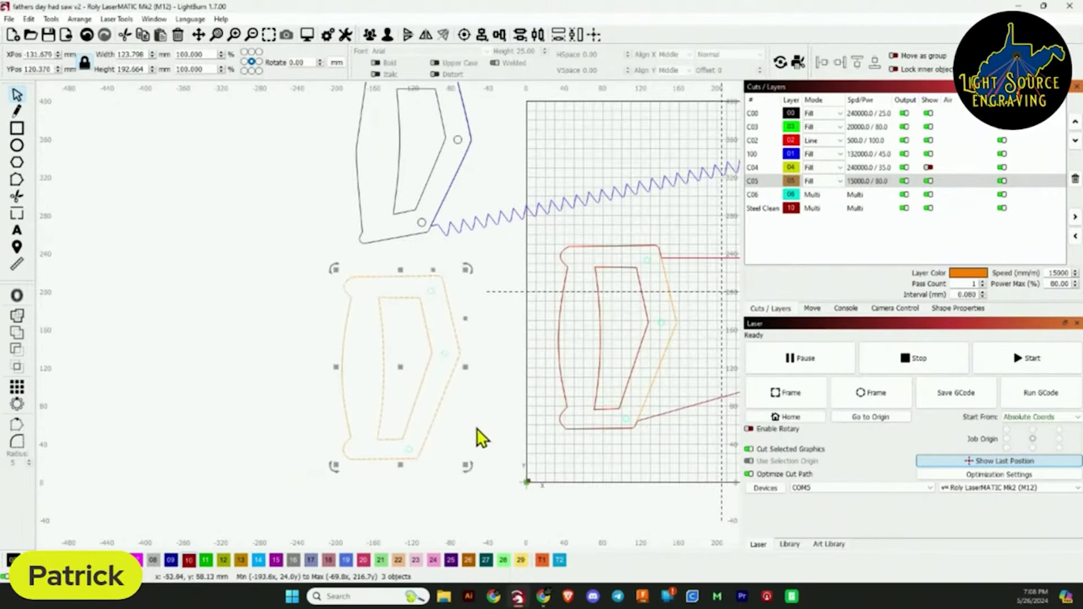
Paste a second copy of the orange handle, mirror it horizontally and place it back to back with the first copy.
scroll(464, 379, "up", 3)
scroll(465, 380, "down", 5)
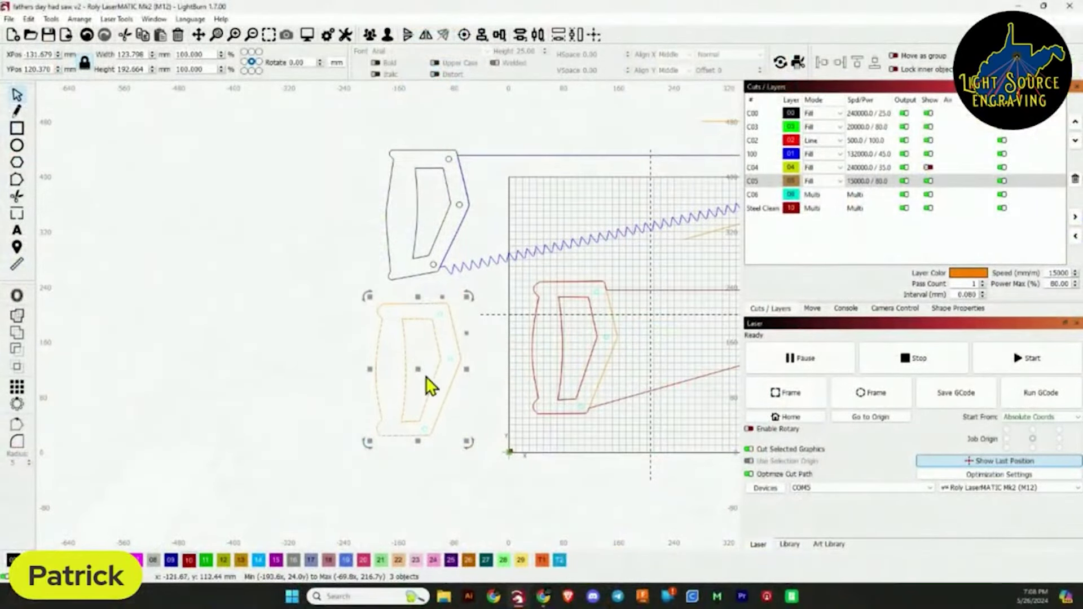
key("ctrl+v")
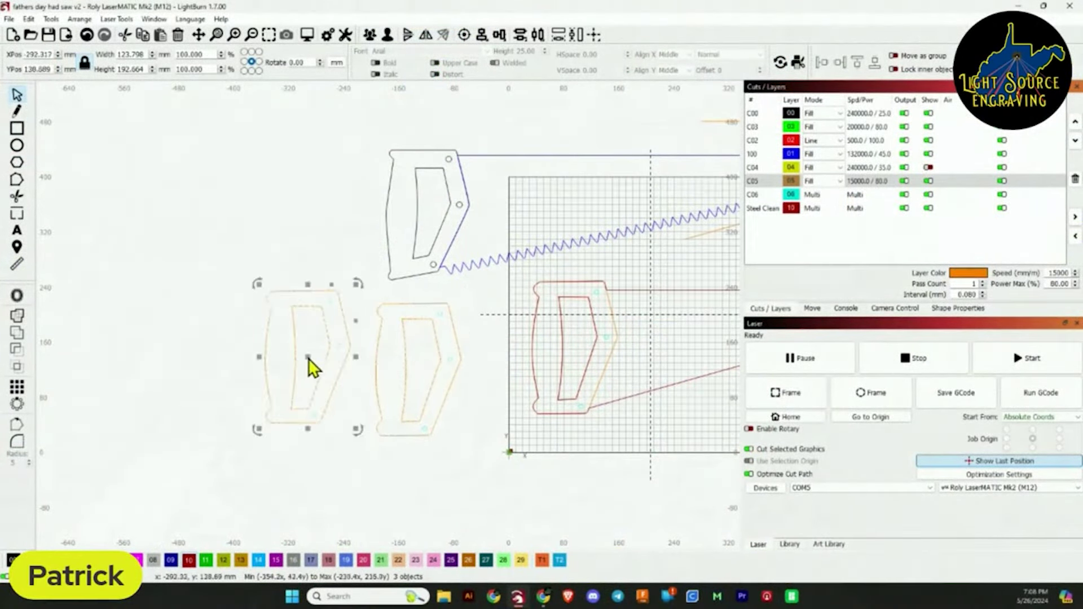
left_click(321, 375)
left_click_drag(321, 375, 336, 388)
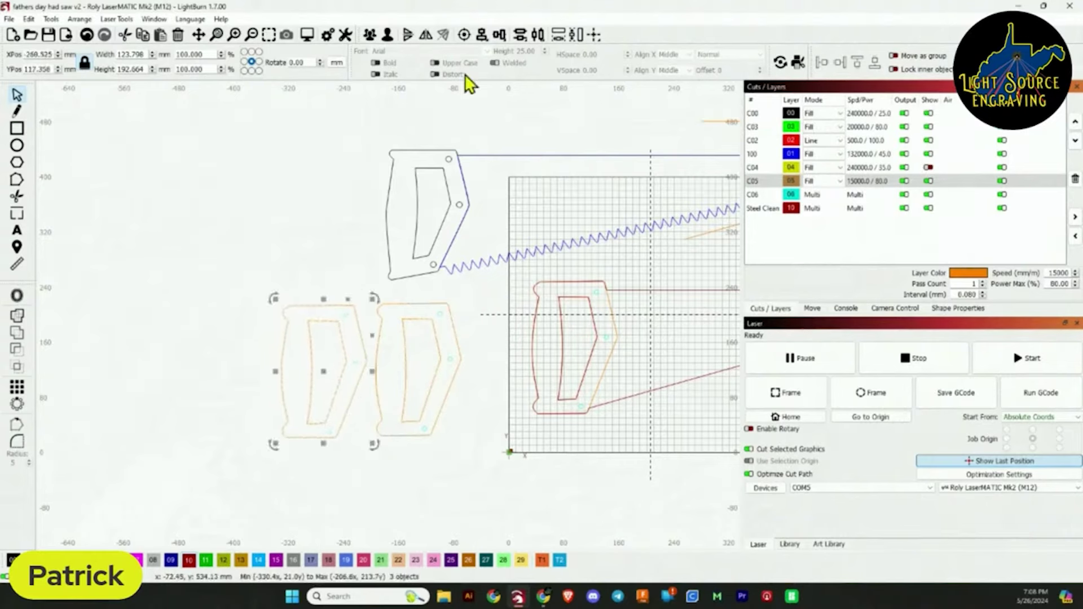
left_click(427, 41)
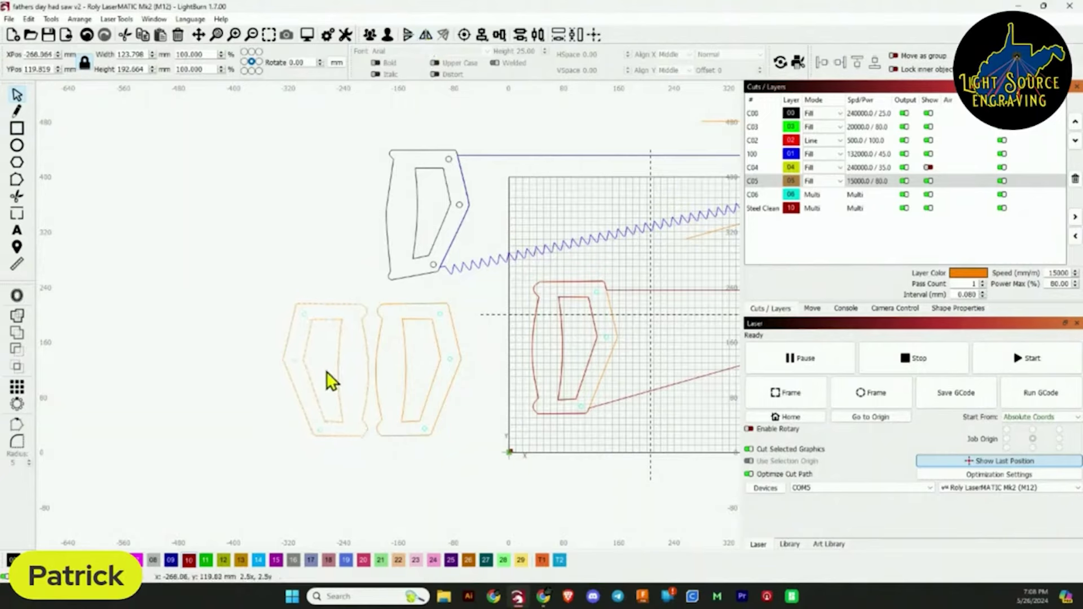
left_click_drag(324, 369, 326, 367)
left_click(423, 496)
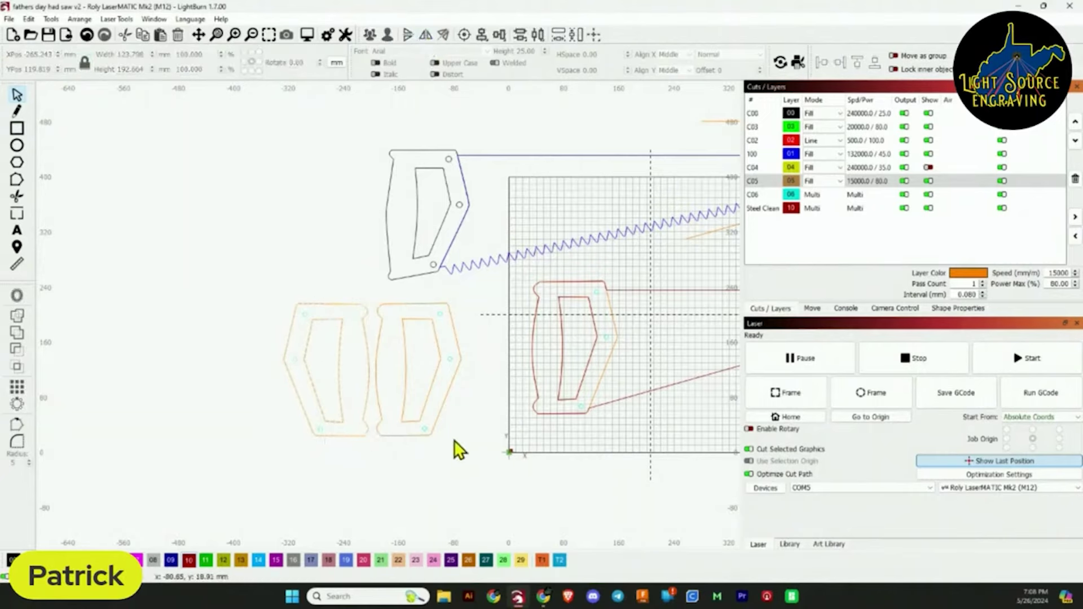
Move the spare dark red saw outline above the work area, clear of the other artwork, and clear the selection.
scroll(455, 449, "down", 2)
scroll(661, 419, "up", 4)
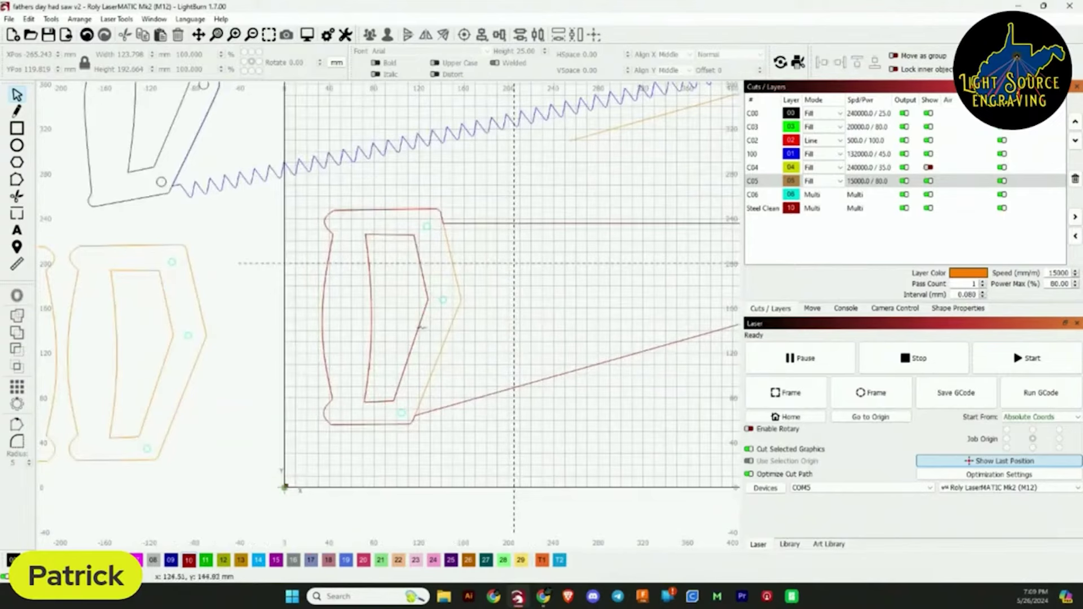
left_click(418, 327)
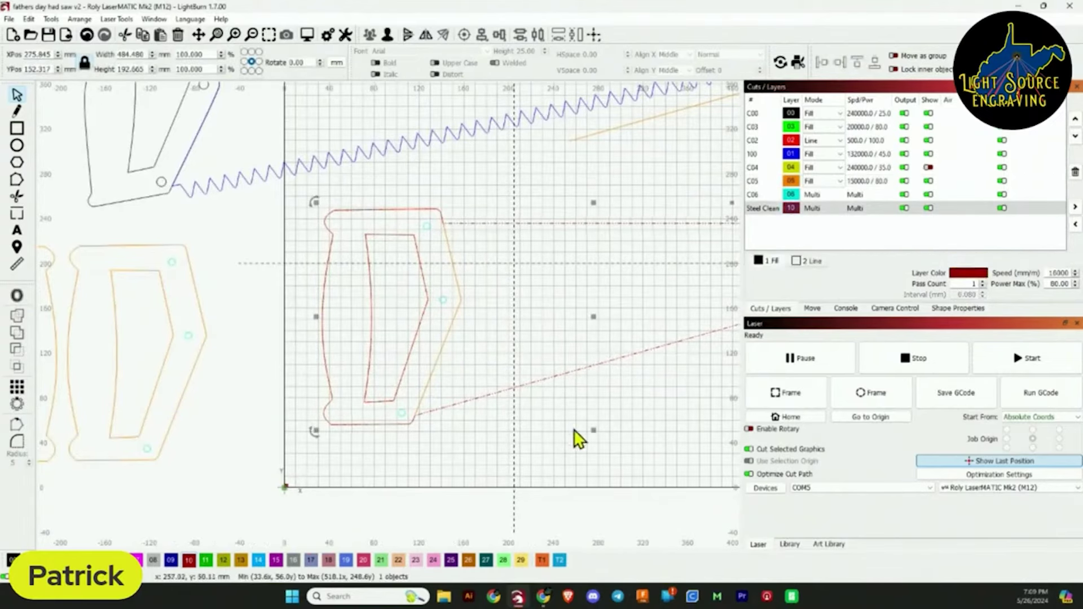
scroll(577, 384, "down", 2)
scroll(561, 391, "down", 1)
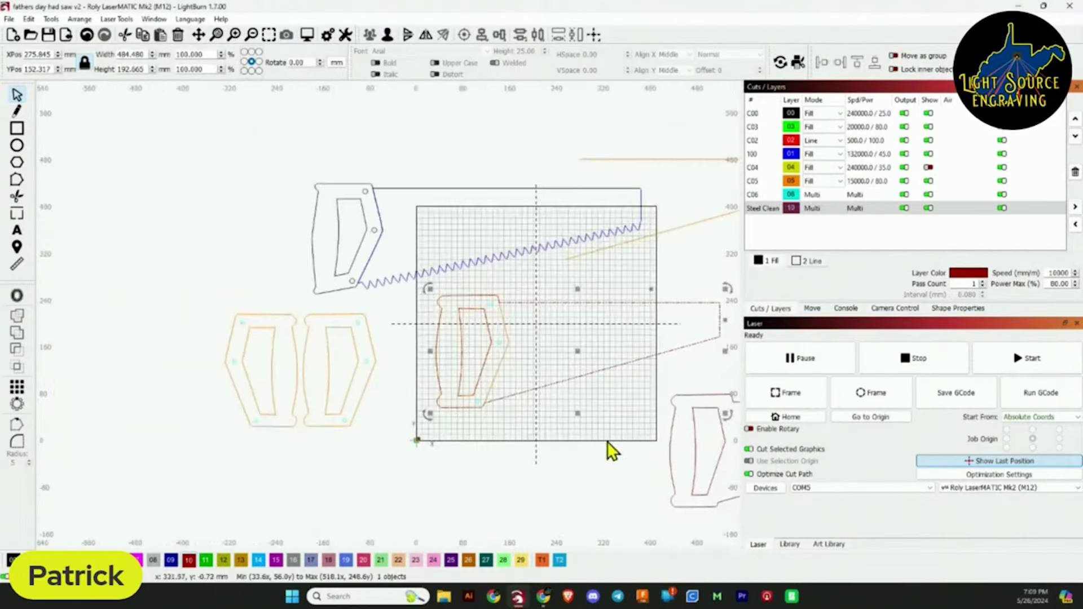
scroll(607, 442, "down", 2)
left_click(672, 434)
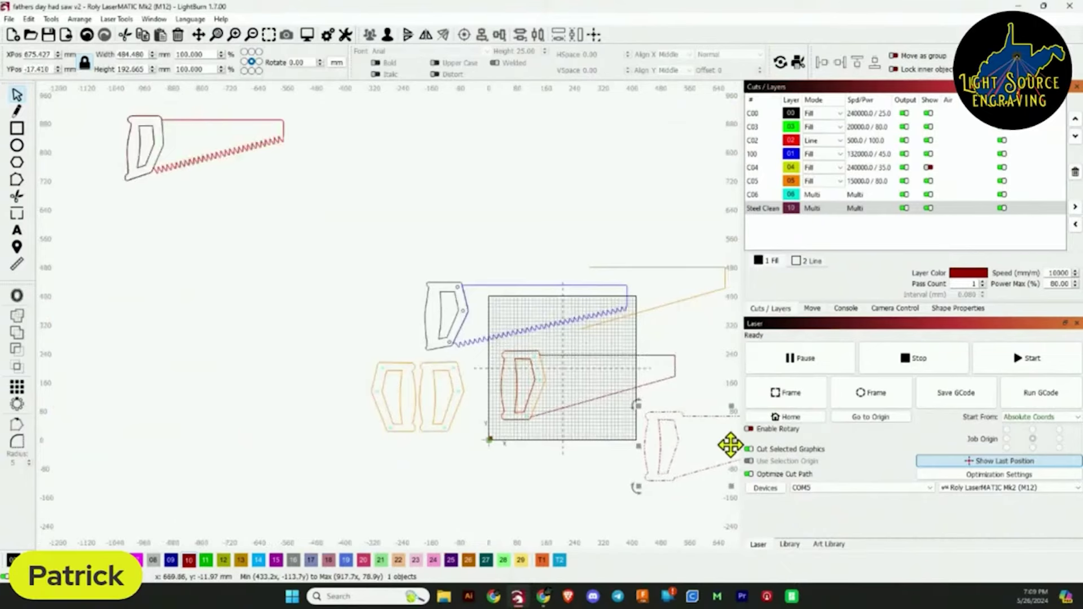
left_click_drag(730, 445, 579, 195)
scroll(586, 449, "up", 2)
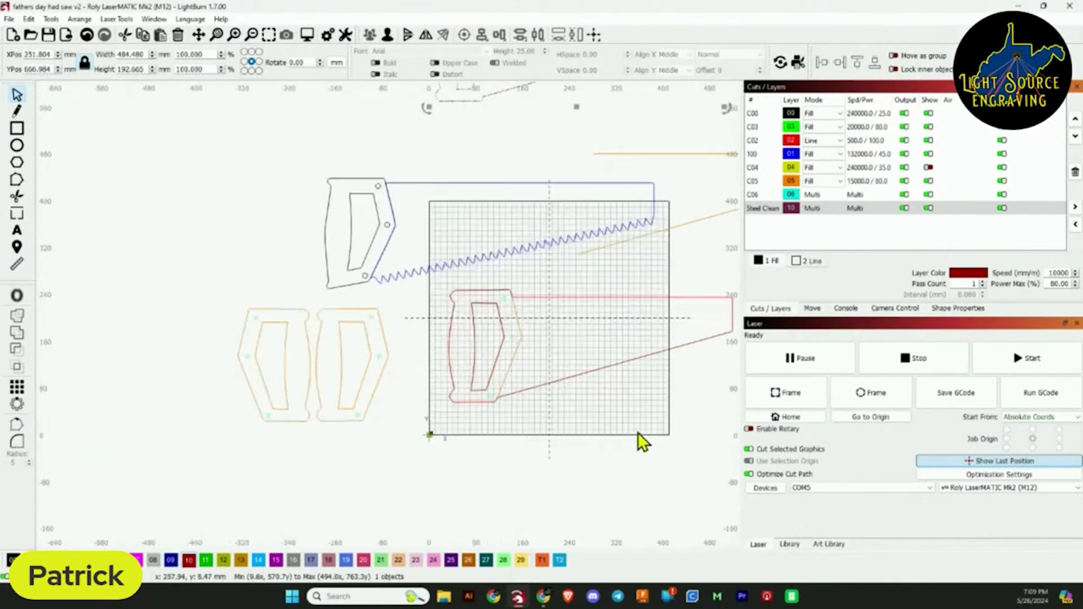
left_click_drag(620, 425, 523, 414)
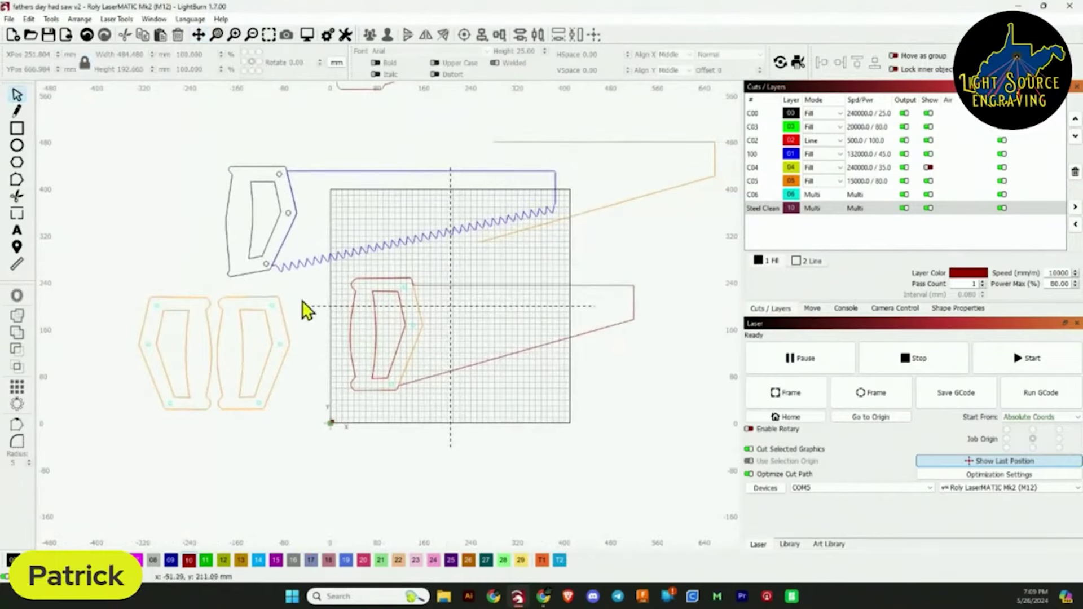
Draw a small polygon about 22 mm wide in the empty area below the saw blade and set its sides to 3.
scroll(457, 403, "up", 2)
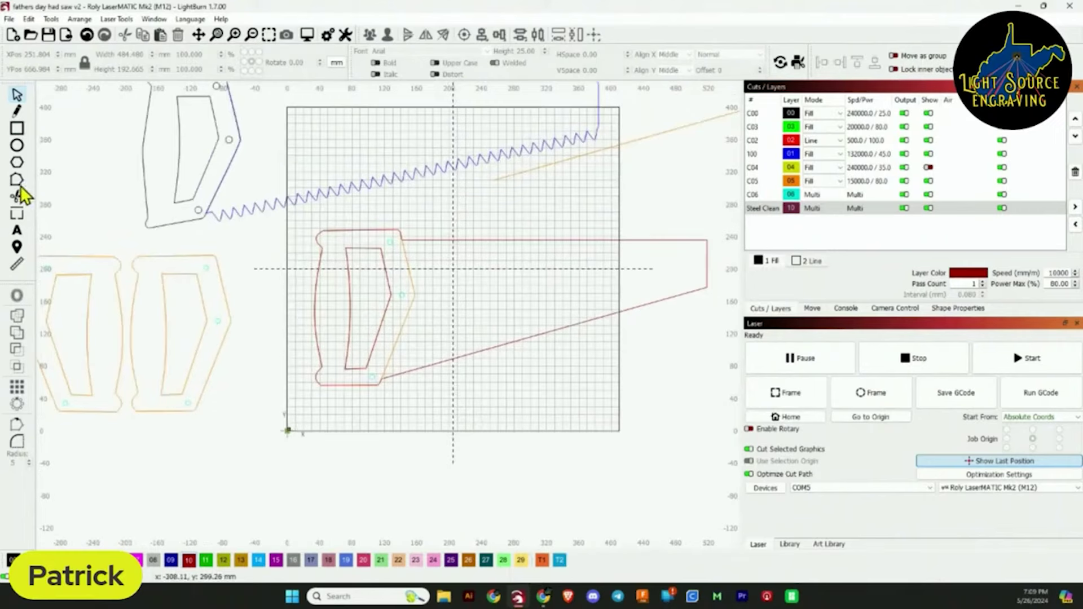
left_click(17, 179)
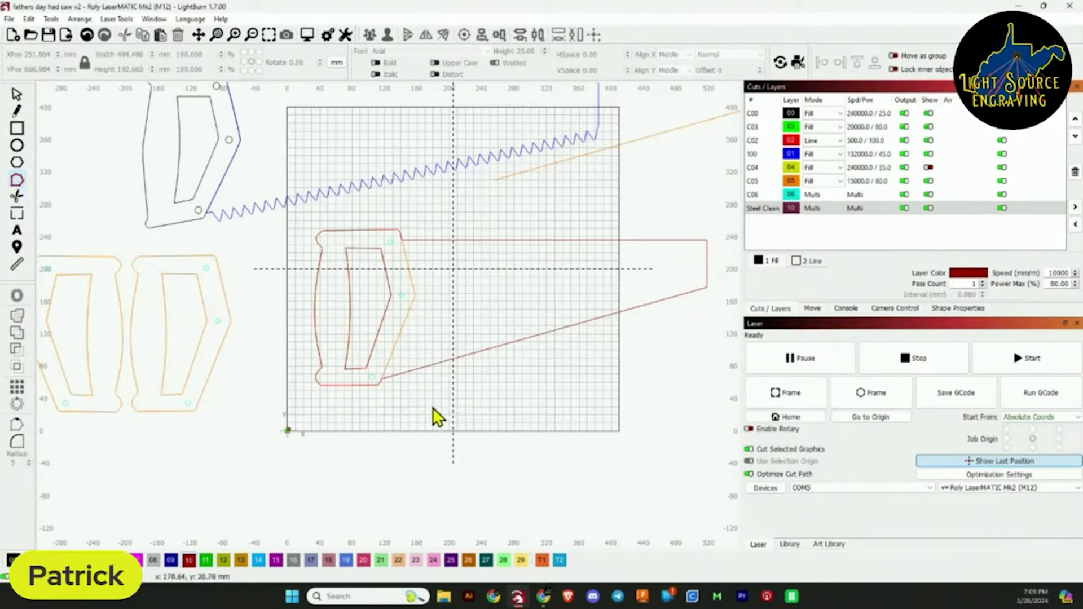
left_click(22, 163)
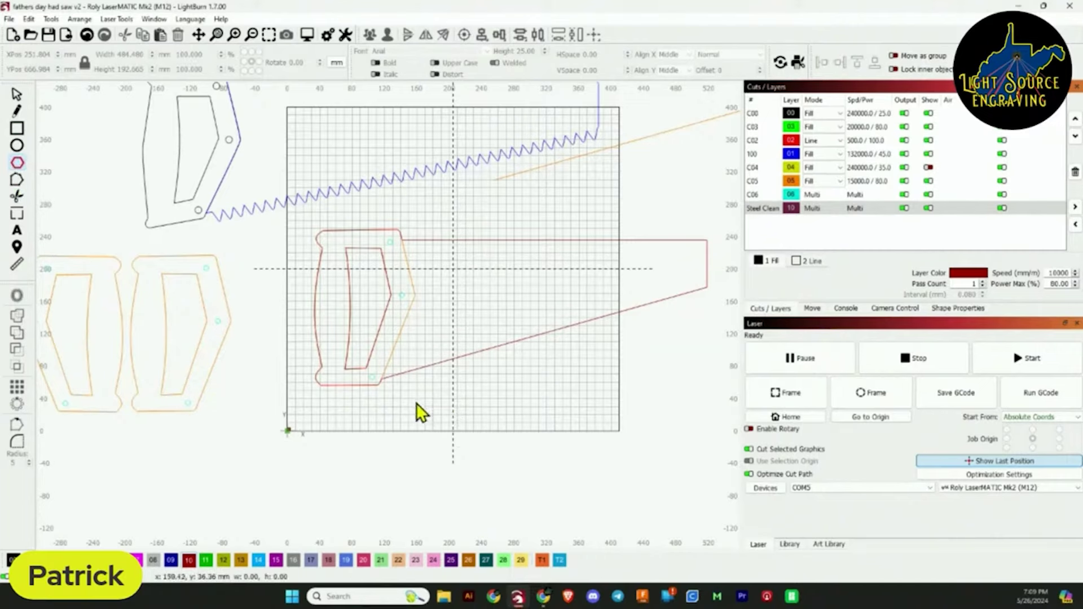
left_click_drag(416, 404, 433, 419)
left_click(959, 310)
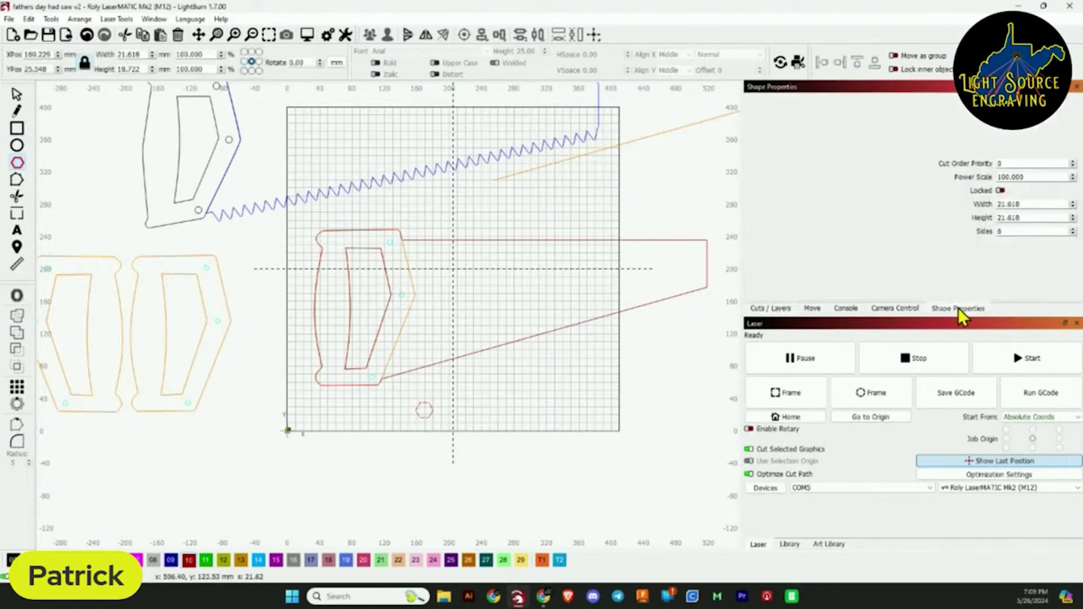
left_click(1071, 234)
left_click(1071, 233)
left_click(1072, 234)
scroll(441, 416, "up", 3)
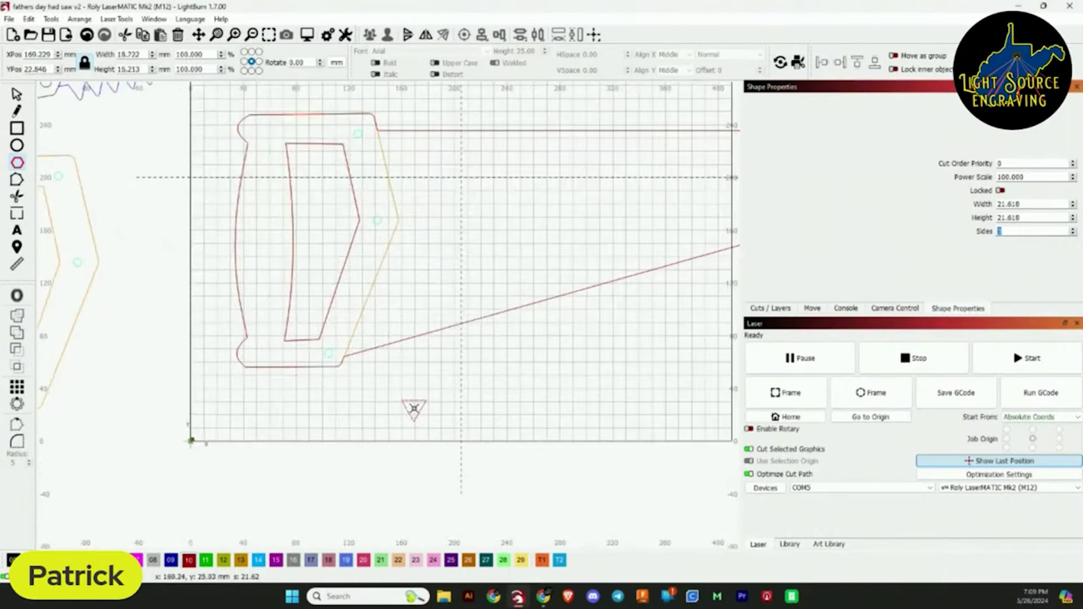
Move the triangle to the blade's lower edge near the handle and narrow it to about 11 mm wide.
left_click(15, 94)
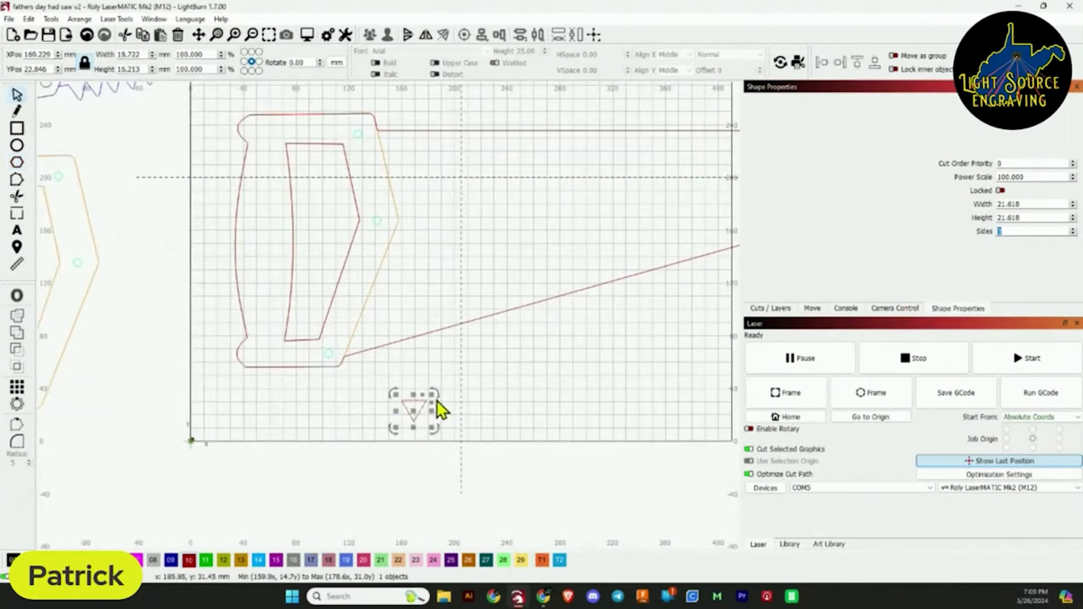
left_click_drag(413, 414, 400, 370)
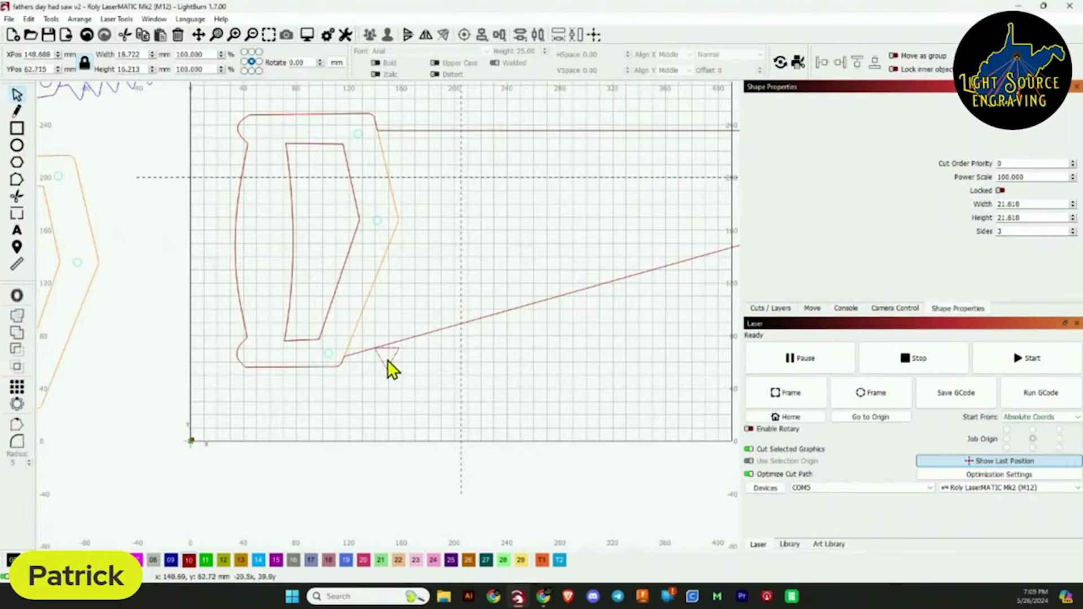
scroll(386, 356, "up", 4)
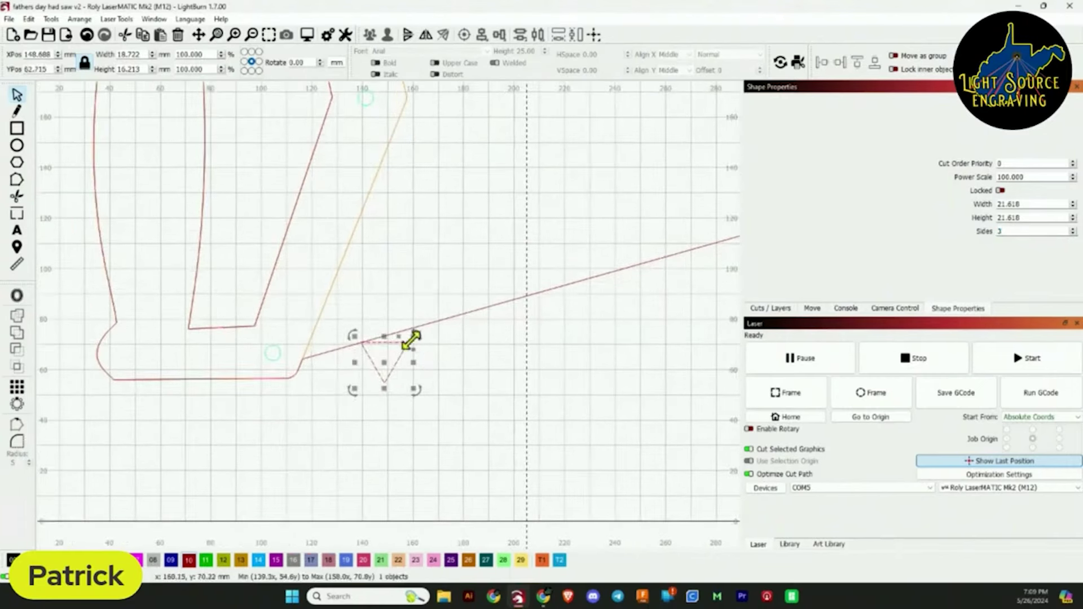
left_click_drag(356, 361, 375, 361)
scroll(415, 382, "up", 4)
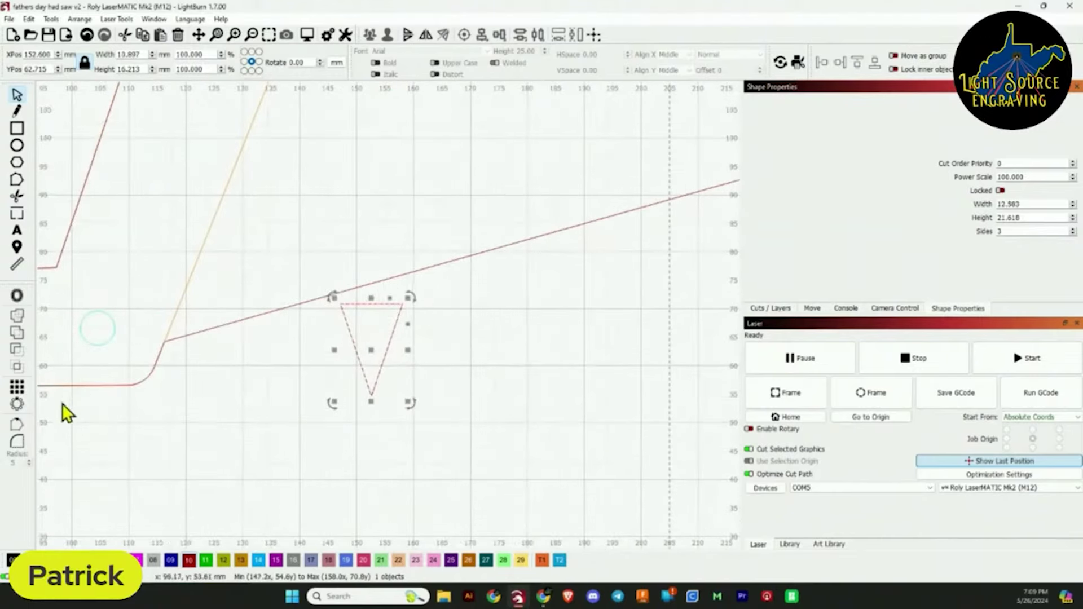
Convert the narrowed triangle to a path so its corners can be rounded.
left_click(17, 442)
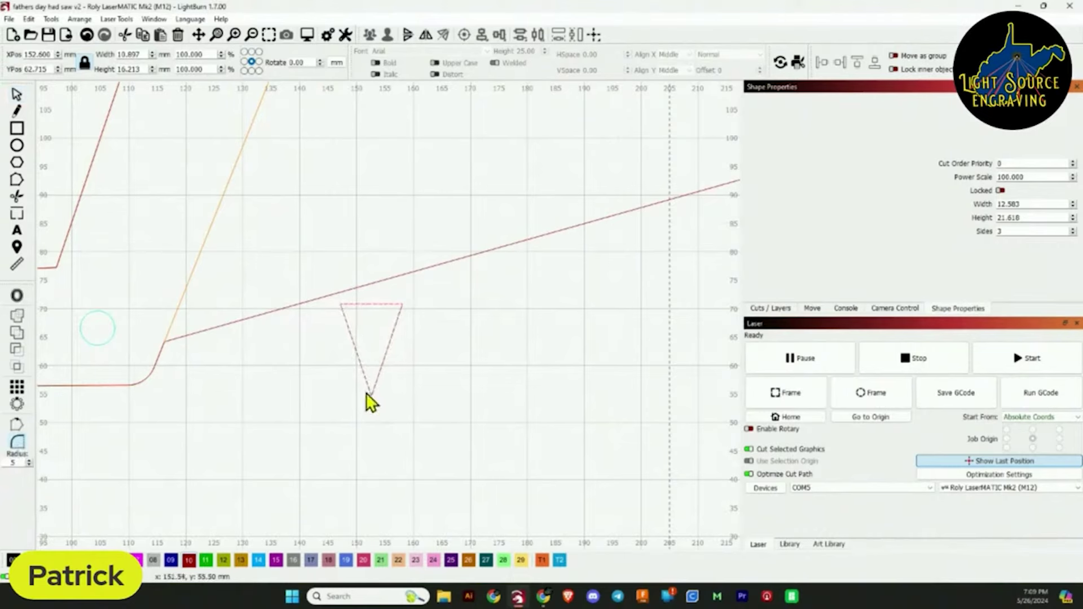
left_click(17, 99)
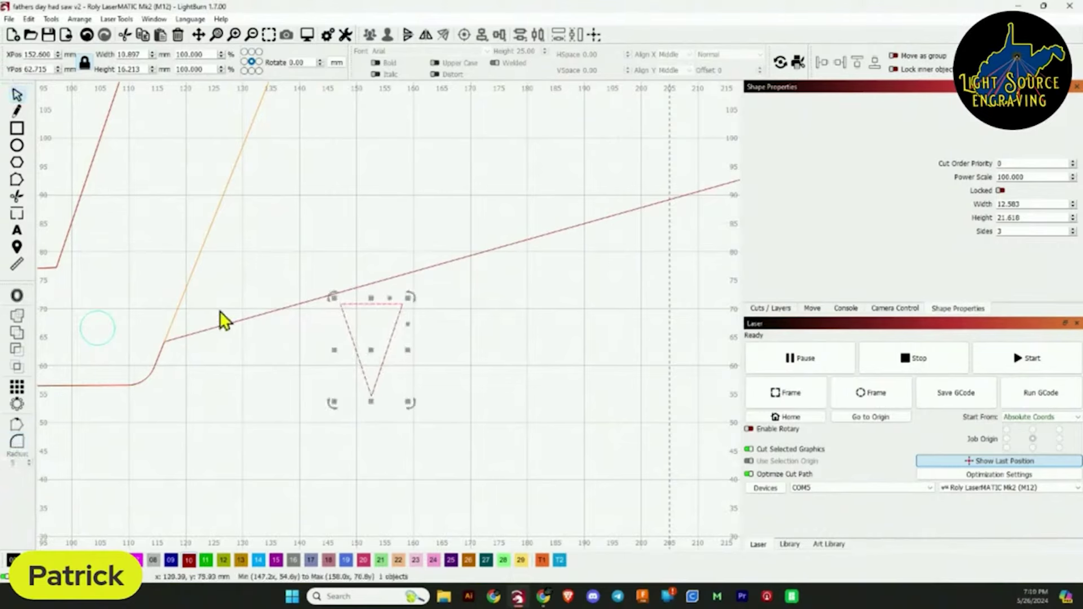
left_click(371, 396)
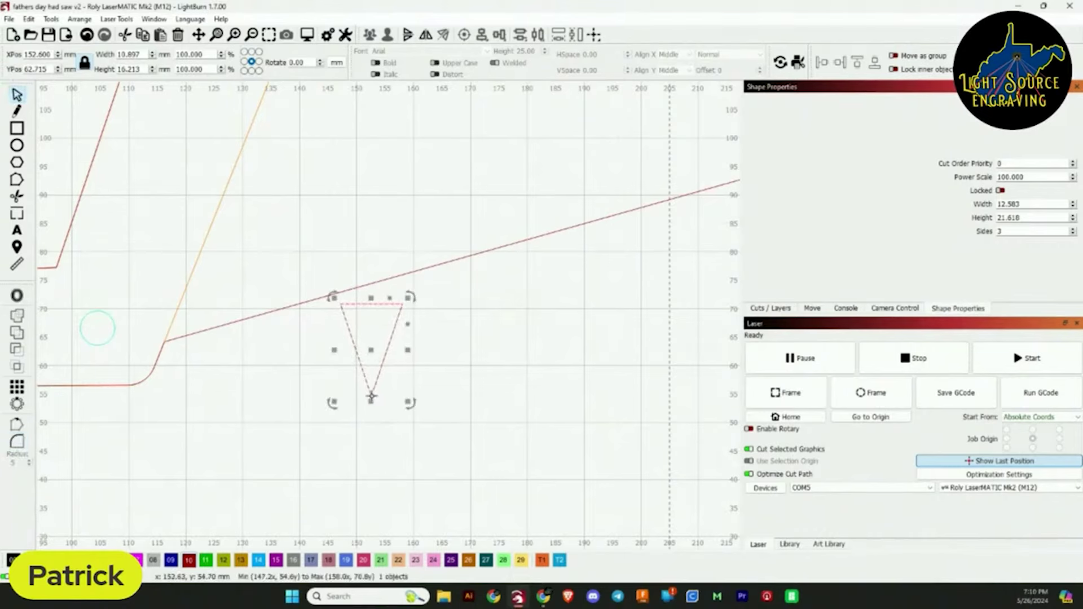
left_click(33, 19)
mouse_move(51, 19)
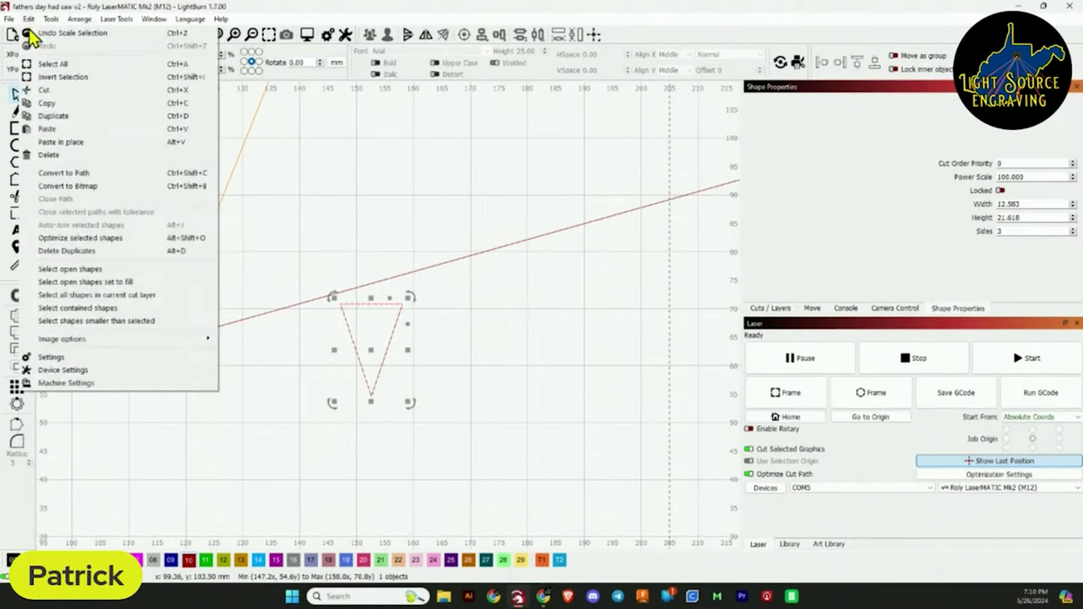
left_click(71, 176)
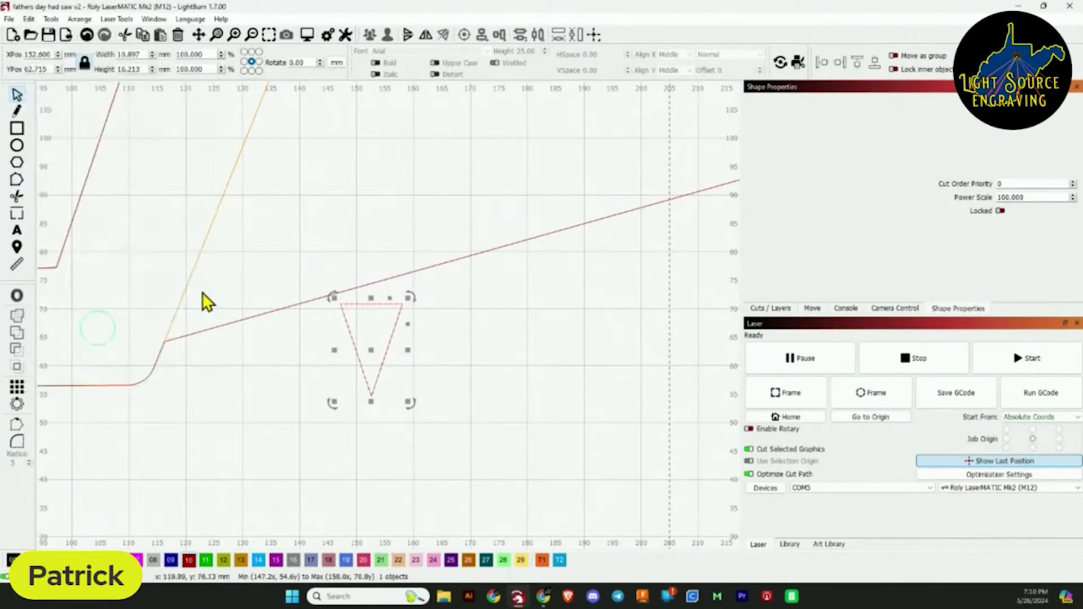
Round the triangle's downward-pointing tip with a corner radius of 1.
left_click(17, 442)
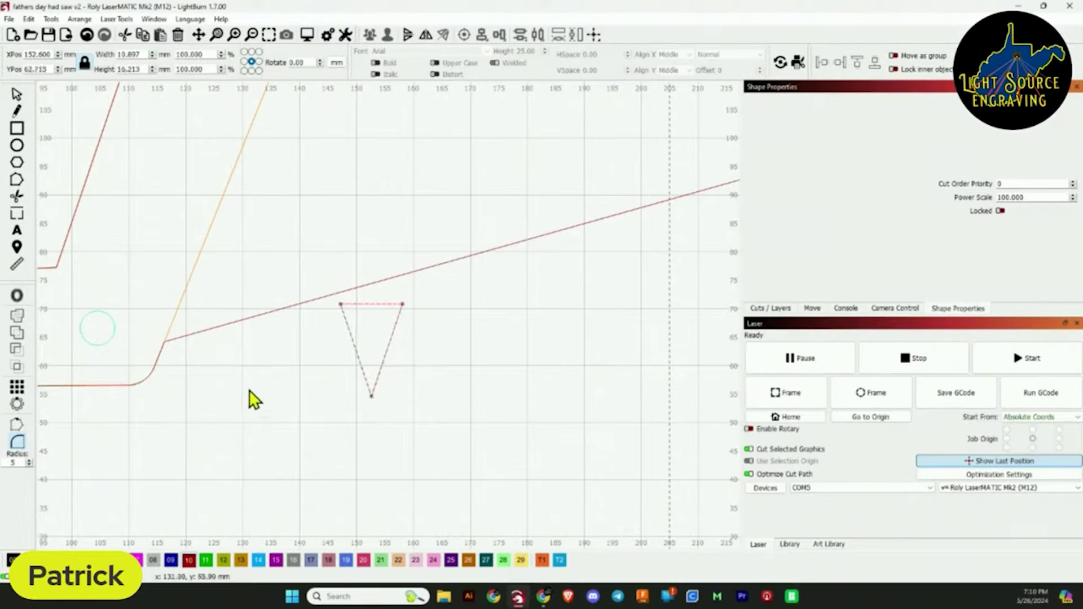
left_click(29, 466)
key("ctrl+z")
left_click_drag(19, 462, 2, 455)
type("1")
left_click(370, 395)
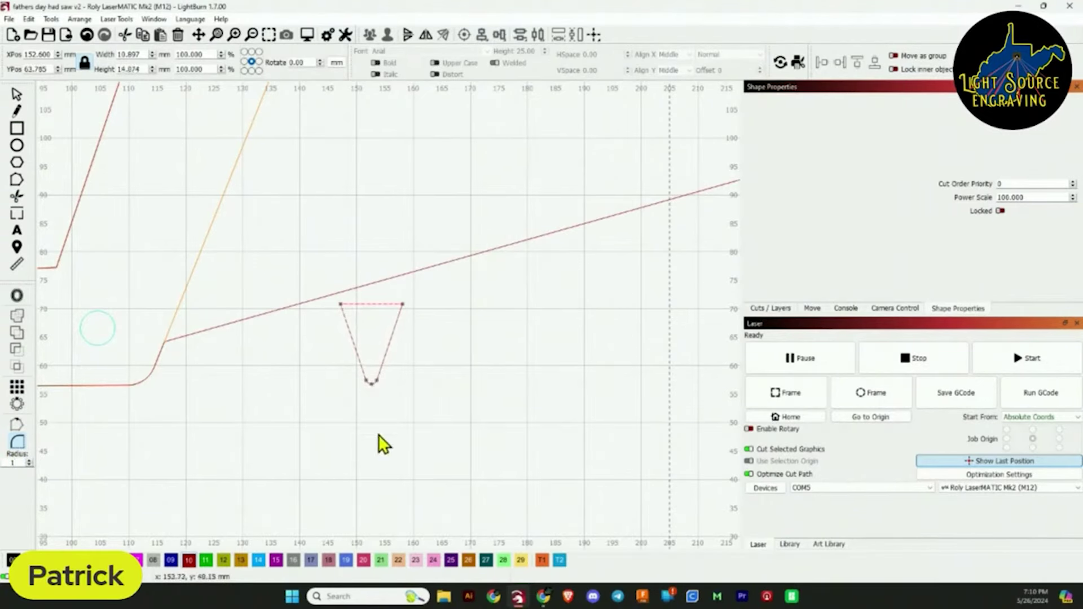
left_click(16, 96)
Move the rounded tooth just below the handle's lower corner, where the blade's sloping edge begins.
scroll(151, 337, "down", 4)
scroll(214, 361, "down", 2)
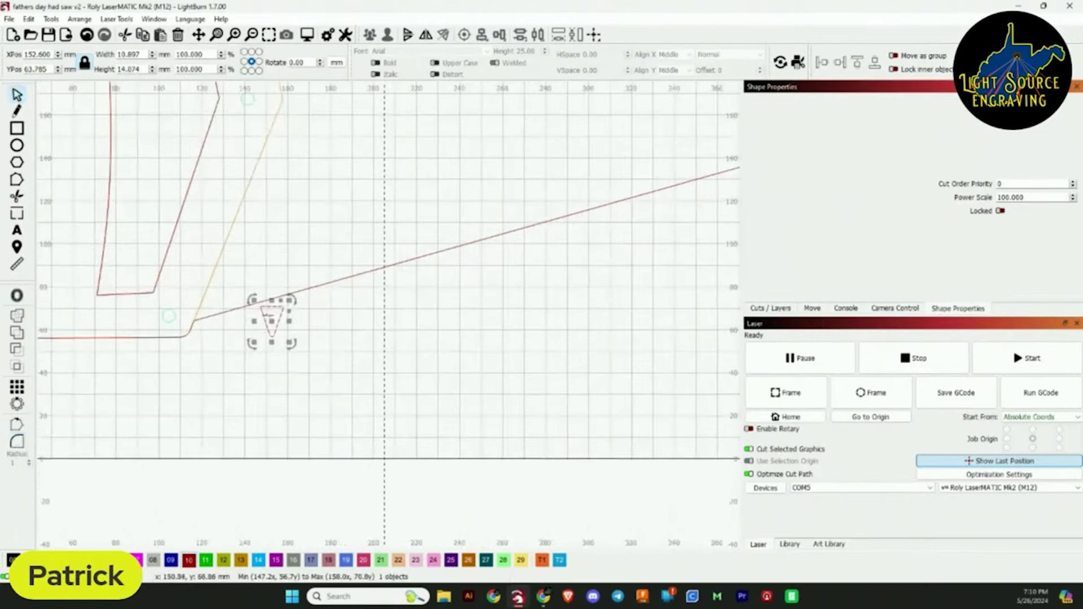
left_click_drag(272, 320, 199, 369)
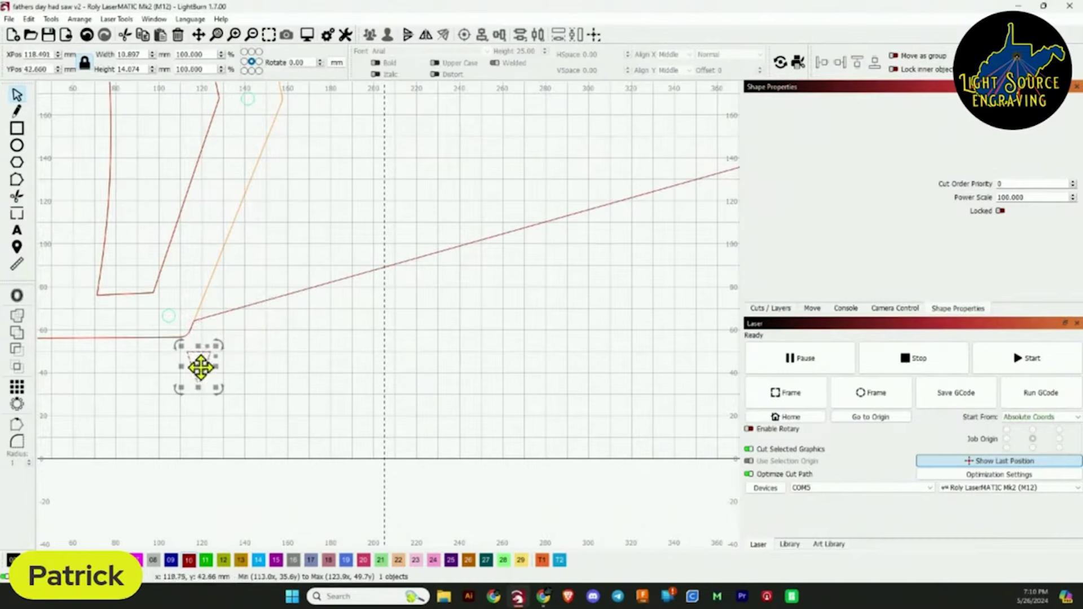
scroll(514, 395, "down", 5)
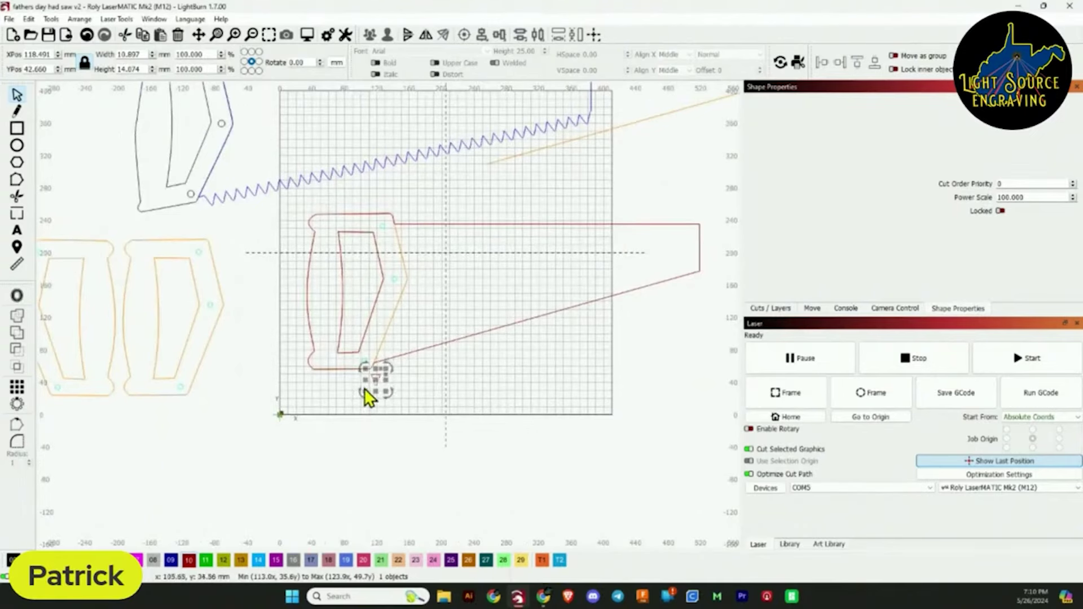
scroll(377, 378, "up", 3)
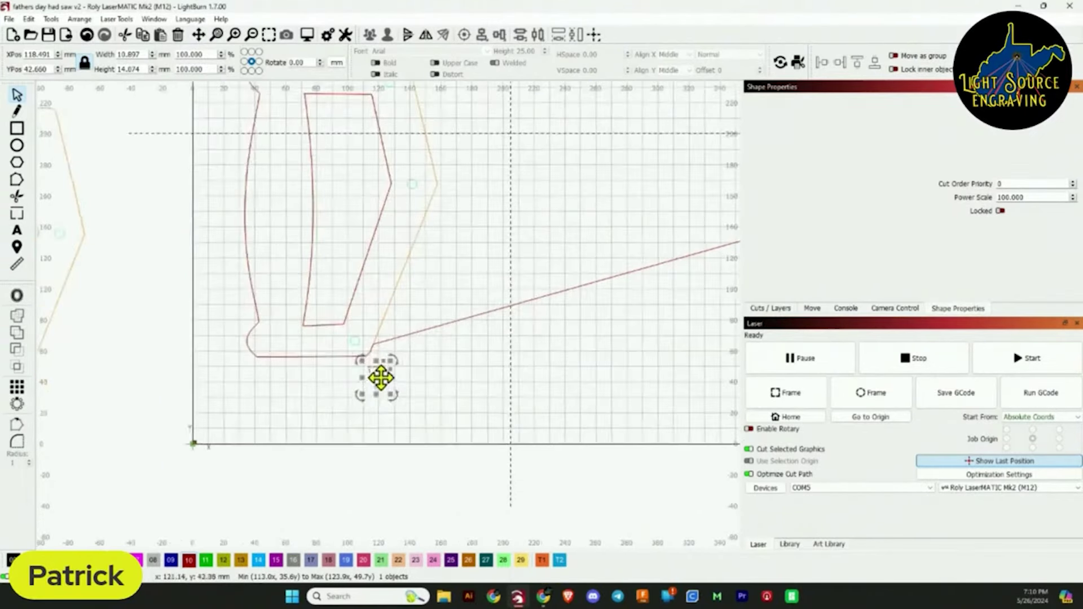
left_click_drag(377, 378, 374, 382)
Create a grid array of the tooth with 37 columns in a single row, with no spacing between the teeth.
scroll(466, 391, "down", 2)
scroll(591, 387, "down", 1)
scroll(591, 387, "down", 1)
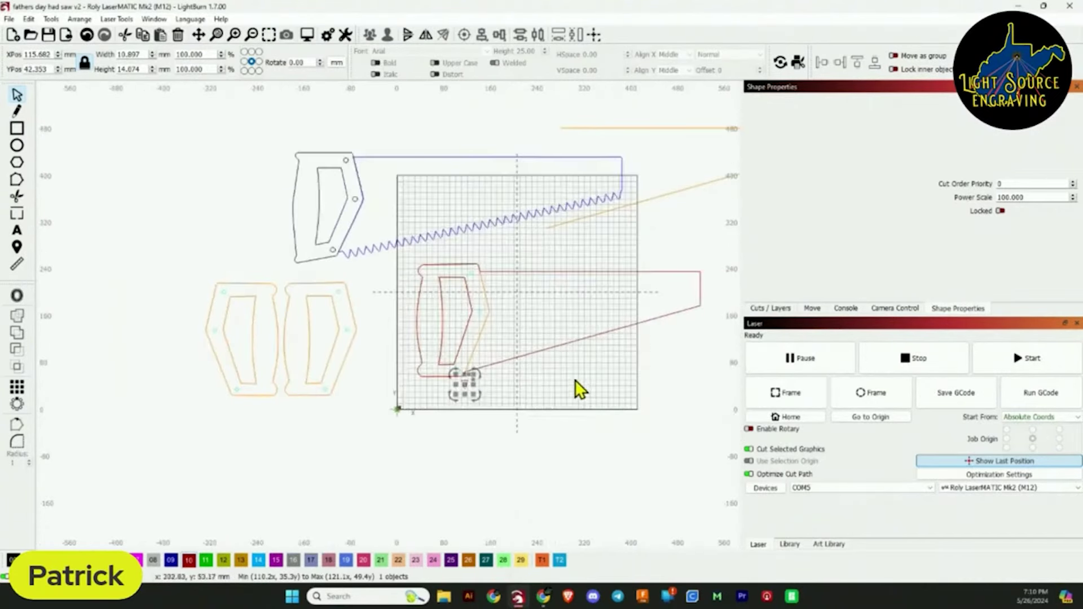
left_click(639, 394)
left_click_drag(638, 392, 581, 389)
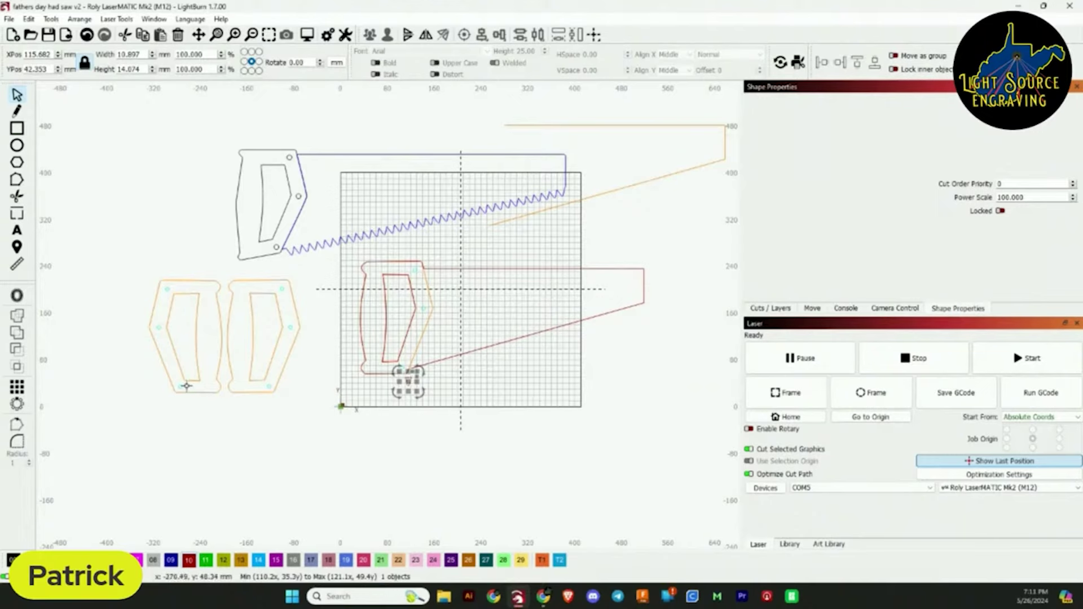
left_click(17, 387)
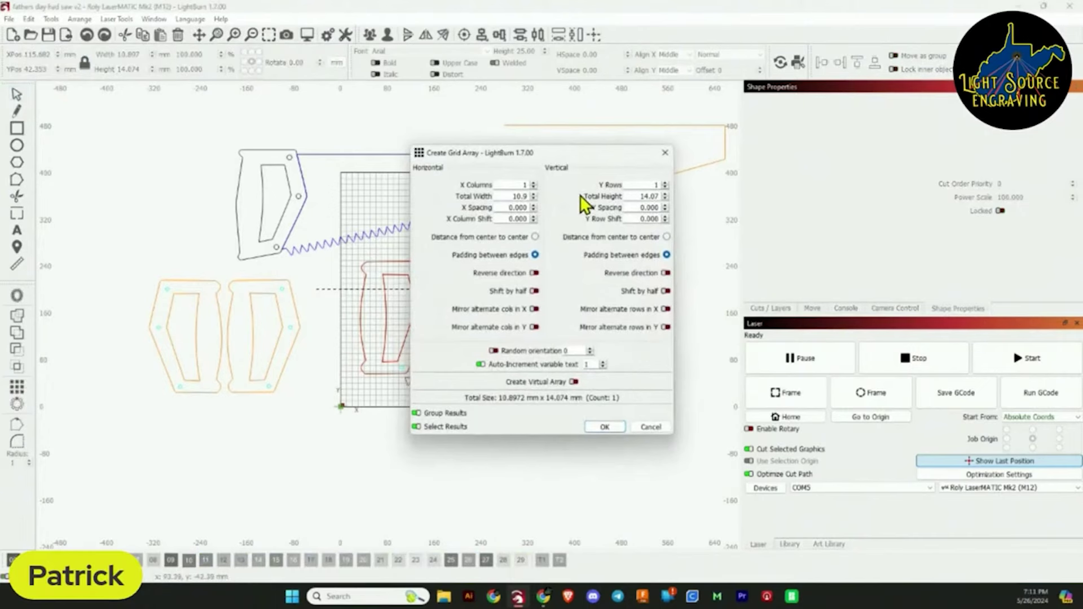
left_click_drag(570, 152, 762, 183)
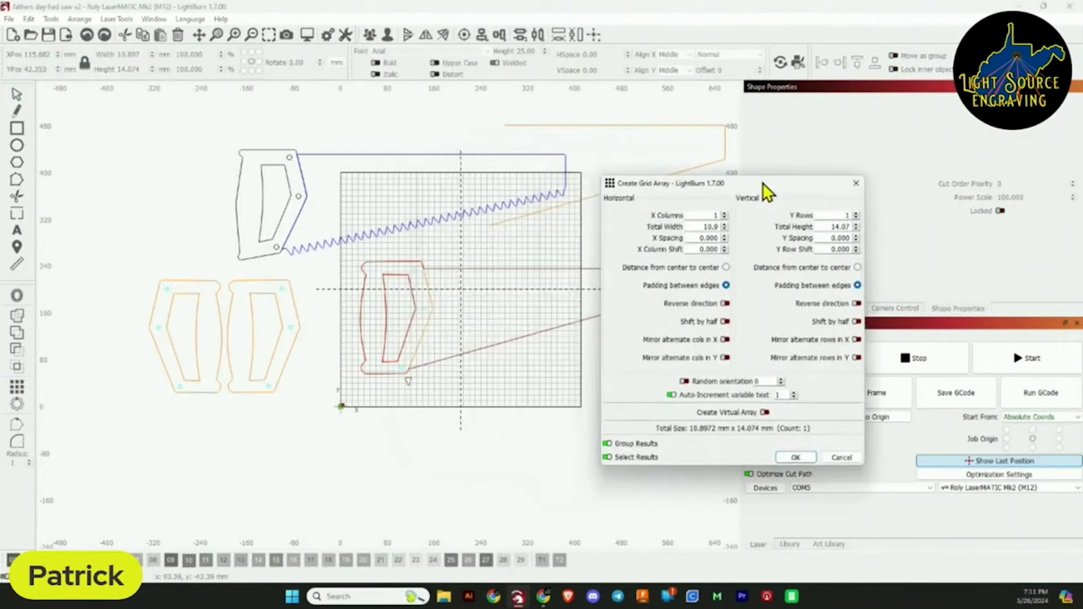
left_click(725, 214)
left_click(724, 214)
left_click(724, 214)
left_click(724, 214)
left_click(724, 214)
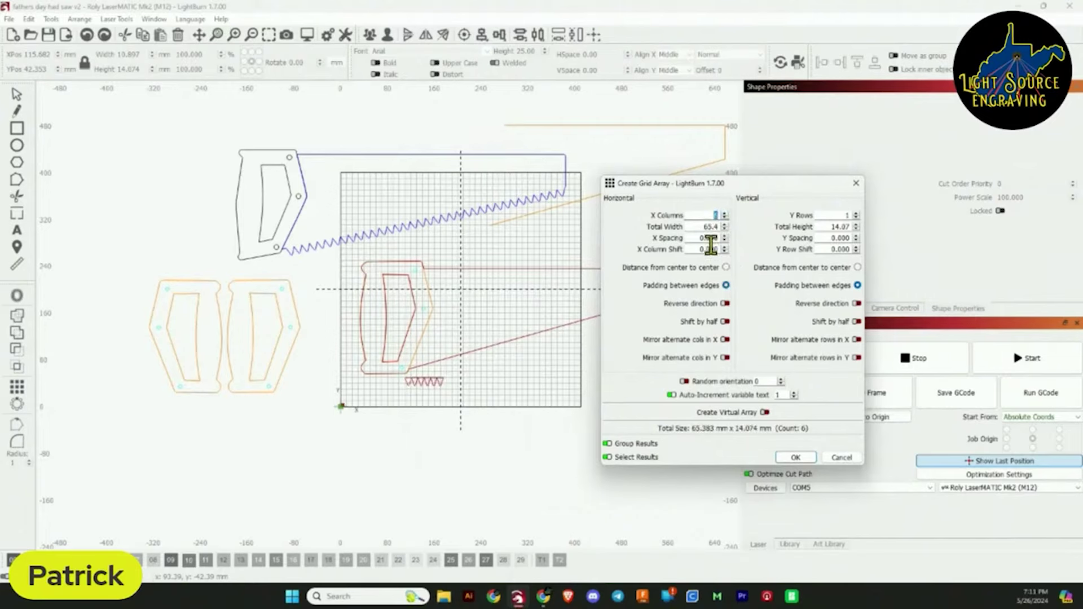
left_click_drag(699, 237, 737, 248)
key("Tab")
left_click(726, 215)
left_click(726, 215)
left_click(726, 215)
left_click(725, 215)
left_click(725, 215)
left_click(726, 215)
left_click(725, 215)
left_click(725, 215)
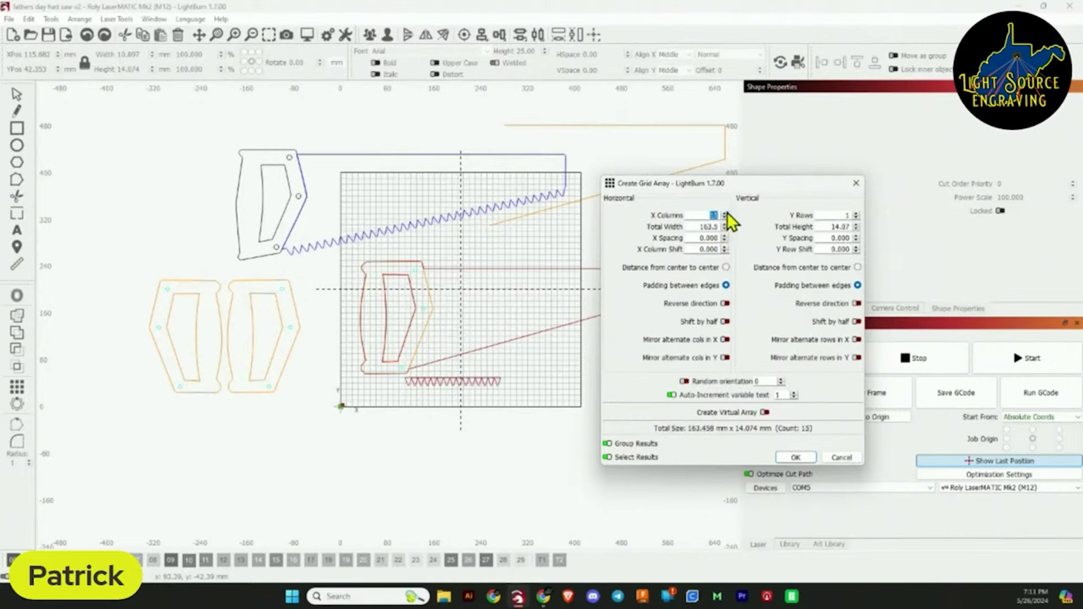
left_click_drag(737, 183, 889, 188)
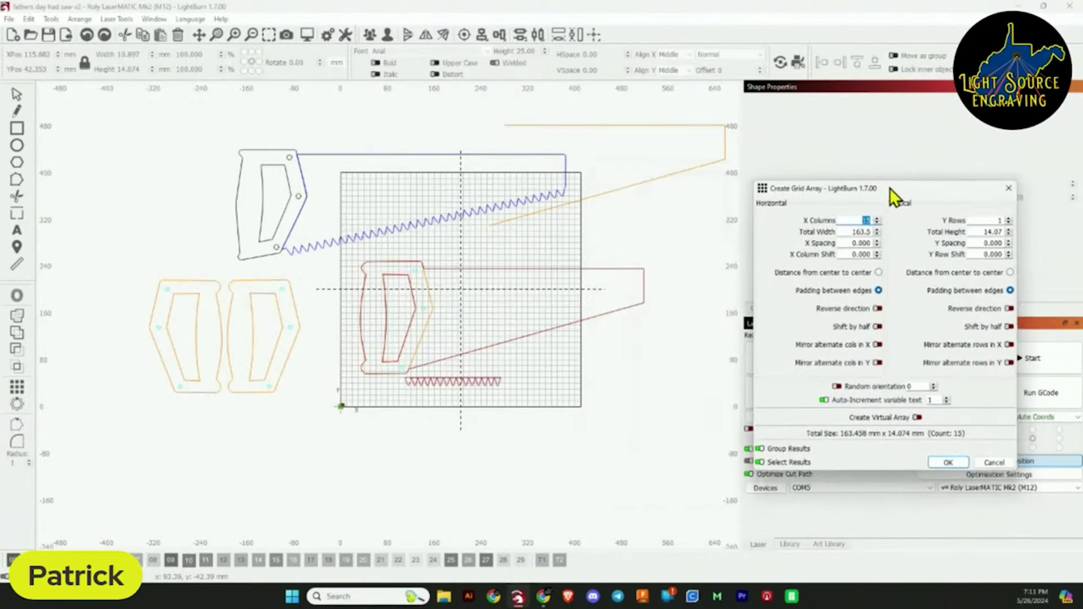
left_click(878, 218)
left_click(877, 219)
left_click(877, 219)
left_click(877, 219)
left_click(877, 219)
left_click(877, 219)
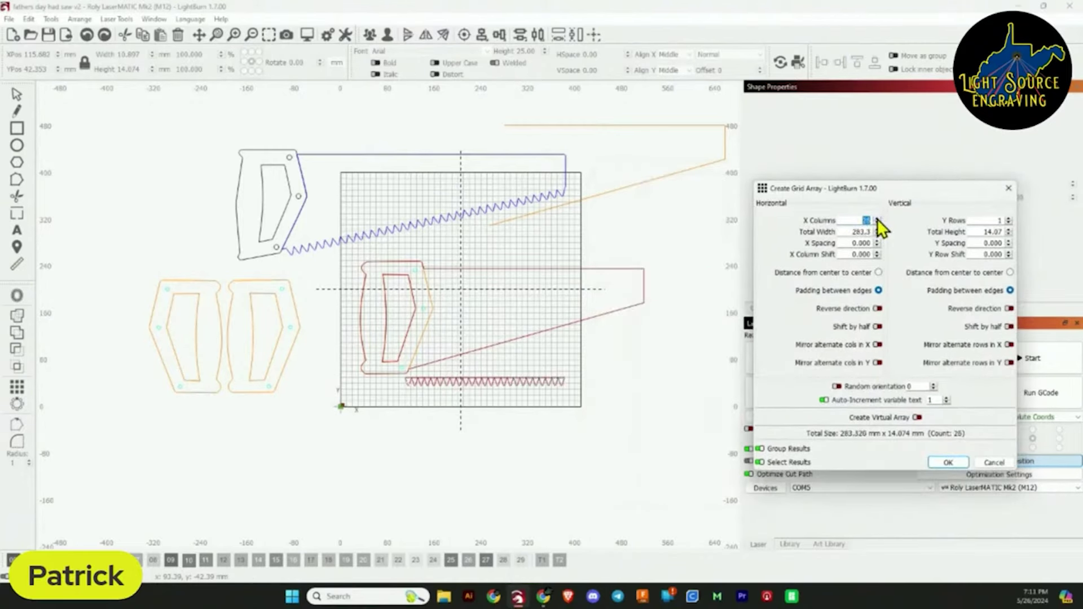
left_click(877, 219)
left_click(877, 219)
left_click(877, 219)
left_click(877, 219)
left_click(877, 219)
left_click(877, 219)
left_click(877, 219)
left_click(877, 218)
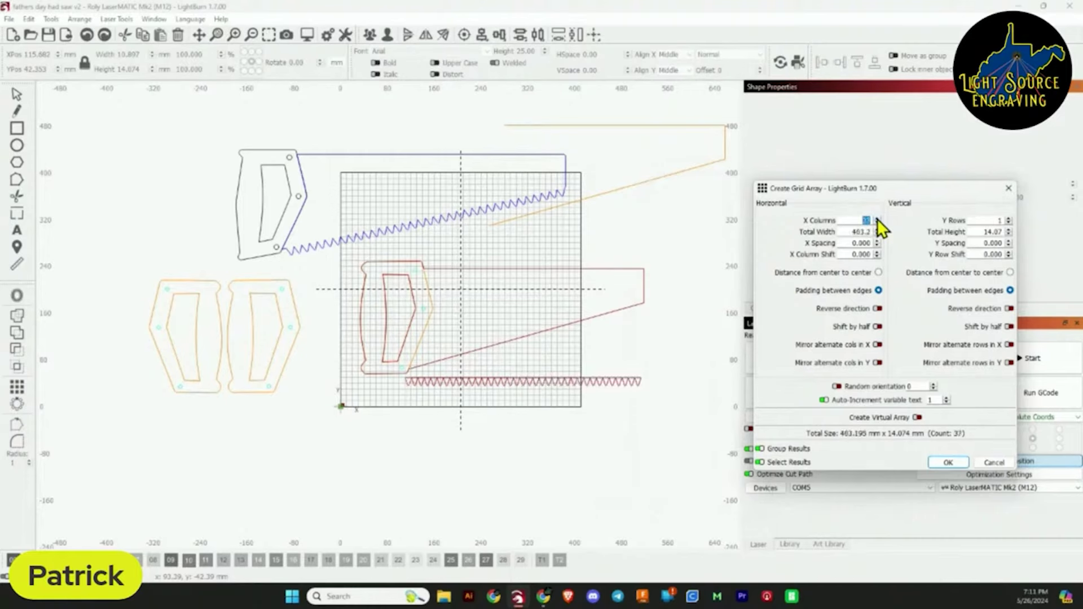
left_click(948, 463)
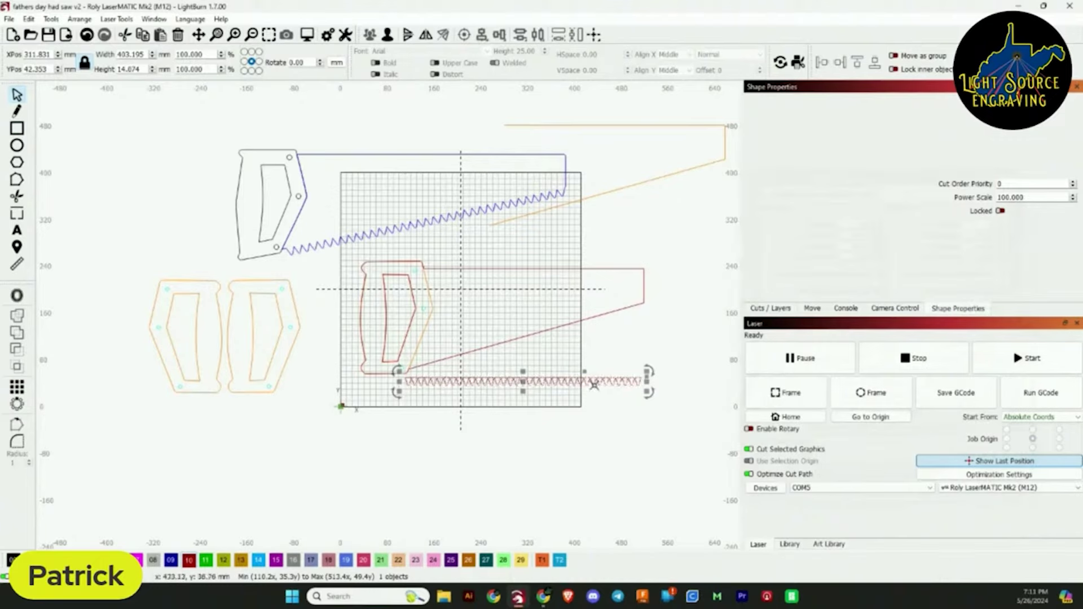
Rotate the row of teeth to the blade's slope, place it against the blade's lower edge, and clear the selection.
scroll(547, 387, "up", 4)
scroll(547, 379, "down", 3)
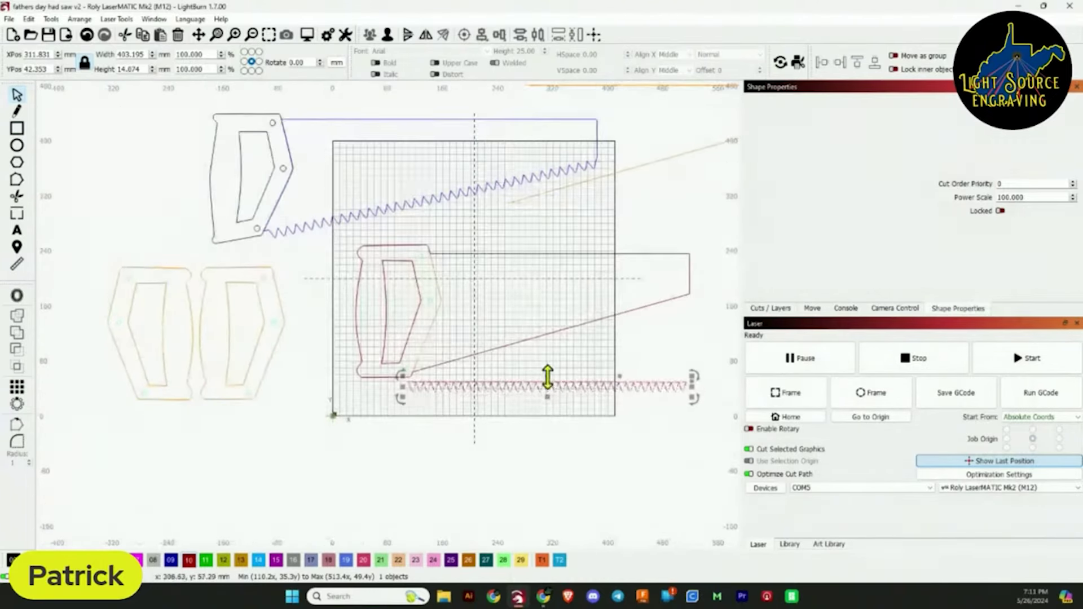
left_click_drag(546, 386, 549, 341)
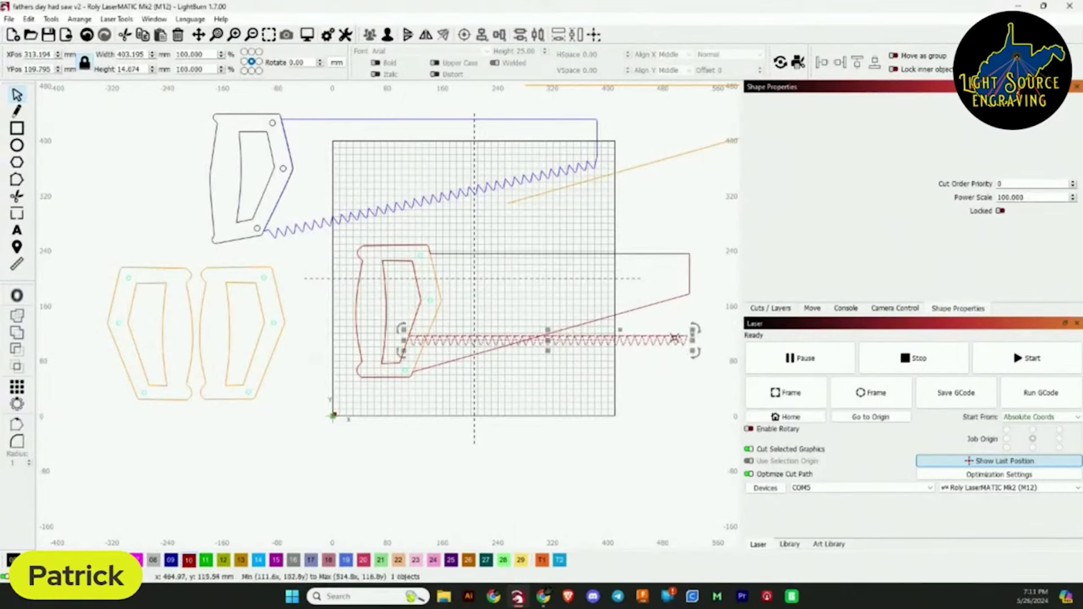
left_click_drag(694, 329, 696, 284)
scroll(564, 332, "up", 5)
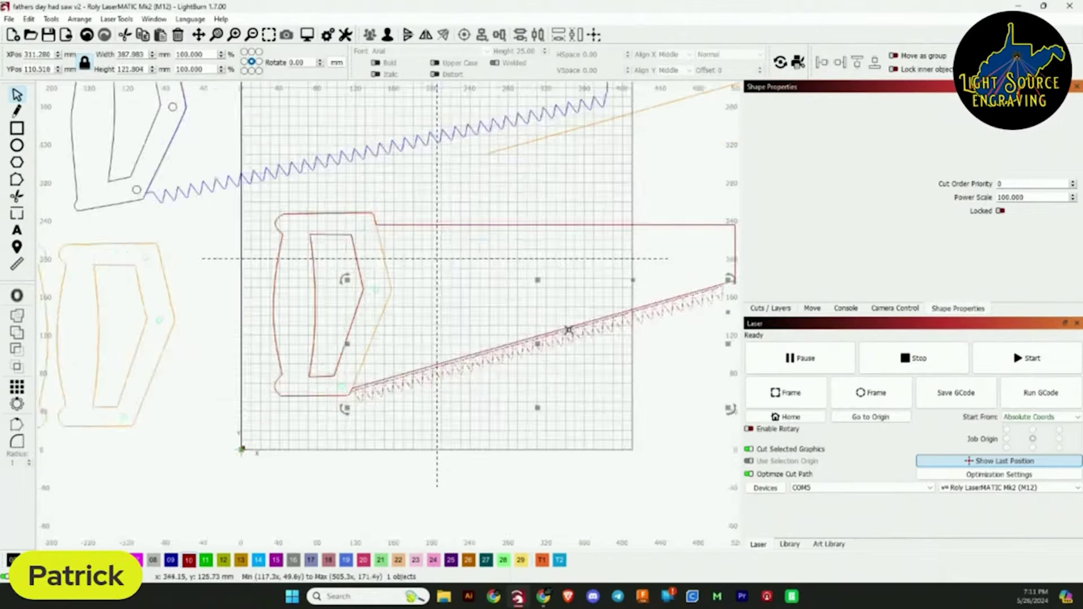
left_click_drag(513, 358, 516, 353)
left_click(612, 443)
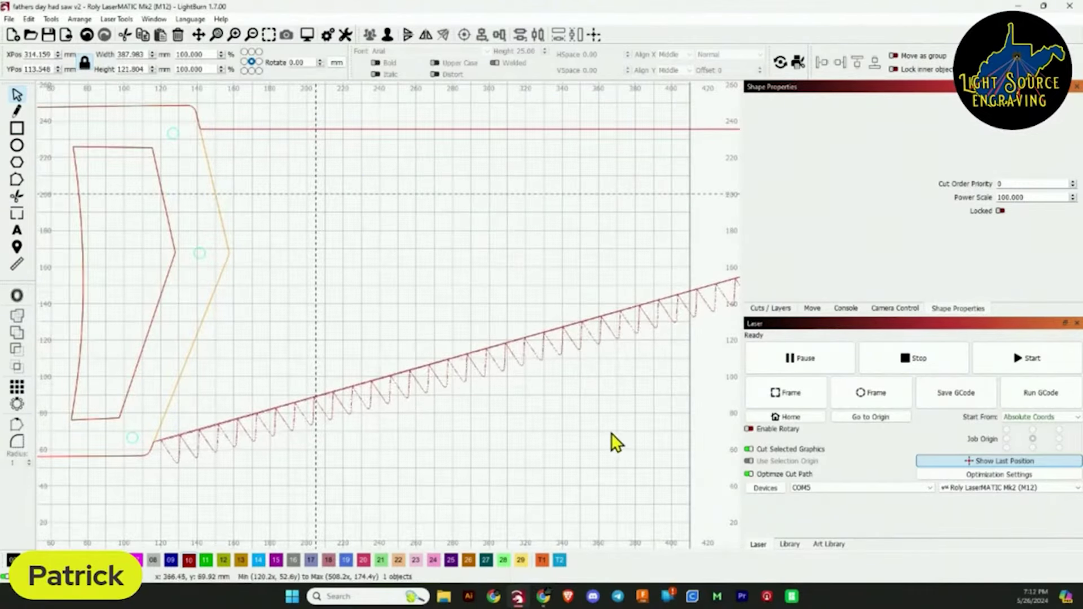
mouse_move(615, 442)
left_mouse_down()
mouse_move(522, 442)
mouse_move(431, 467)
mouse_move(544, 426)
mouse_move(389, 451)
left_mouse_up()
scroll(554, 382, "down", 3)
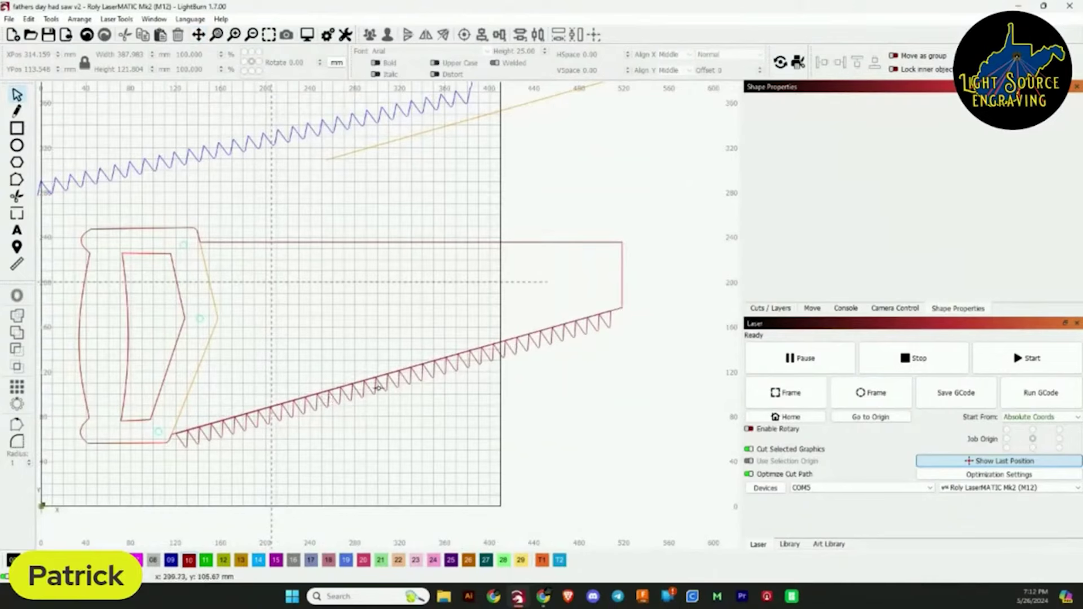
Move the row of teeth about 9 mm right and 2 mm up along the blade's sloping edge, toward the blade's tip.
left_click(372, 388)
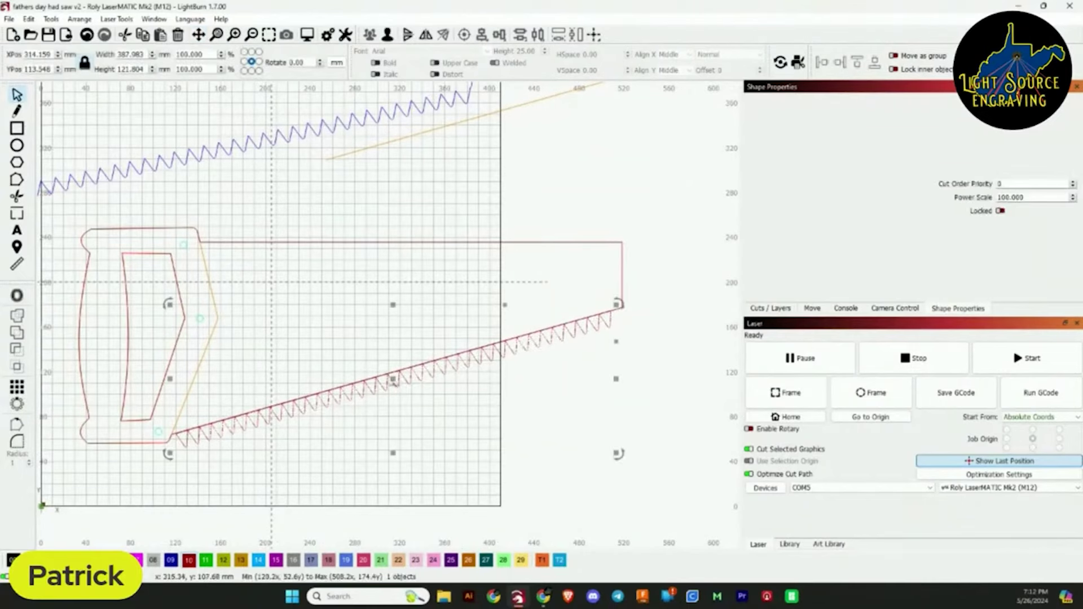
left_click_drag(395, 383, 405, 379)
scroll(430, 361, "up", 5)
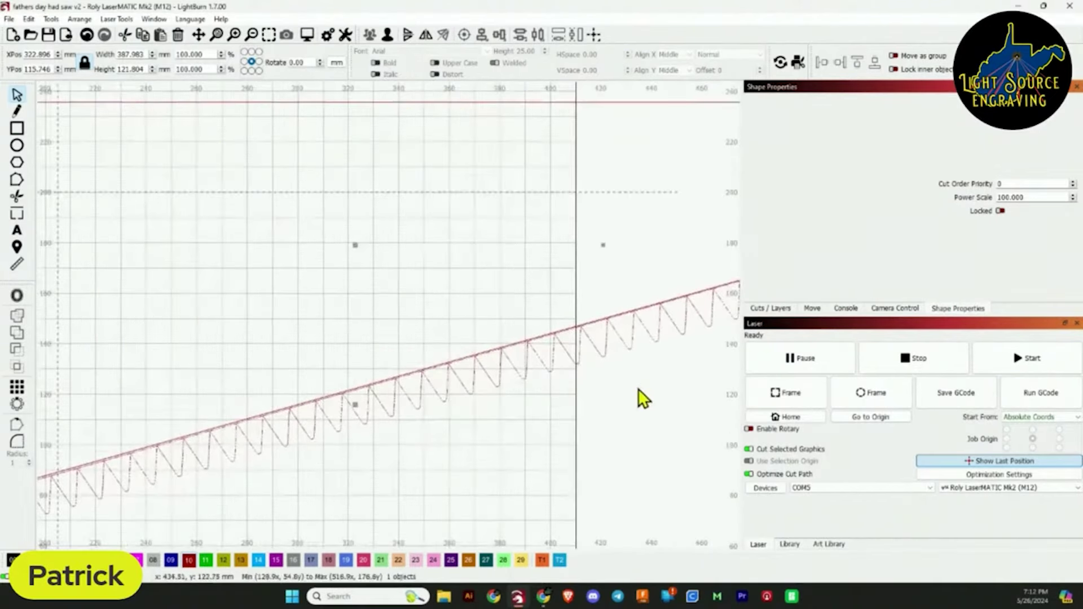
scroll(597, 376, "down", 3)
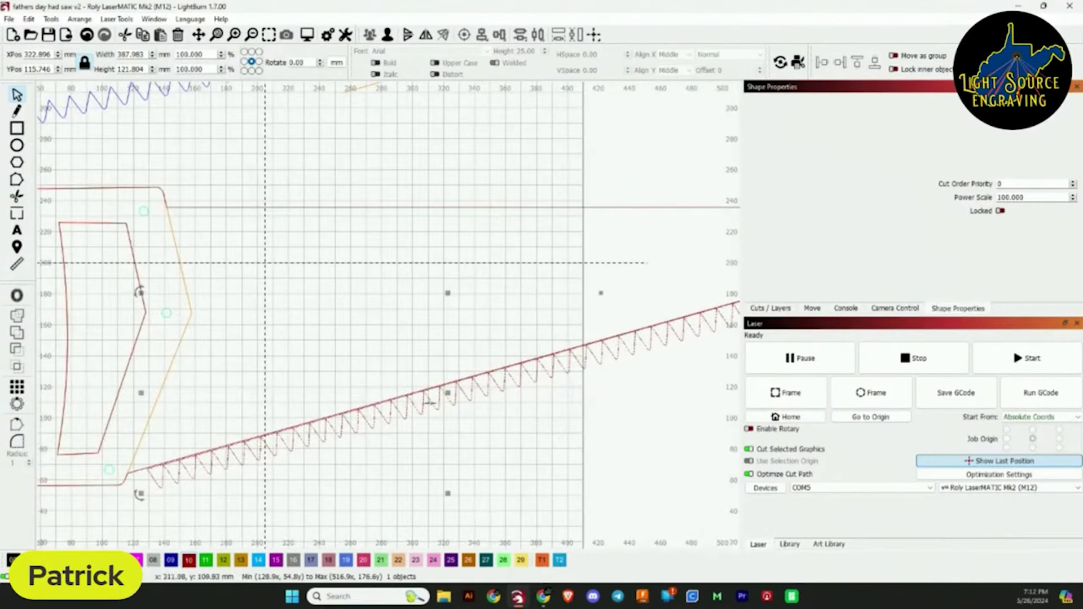
left_click(614, 417)
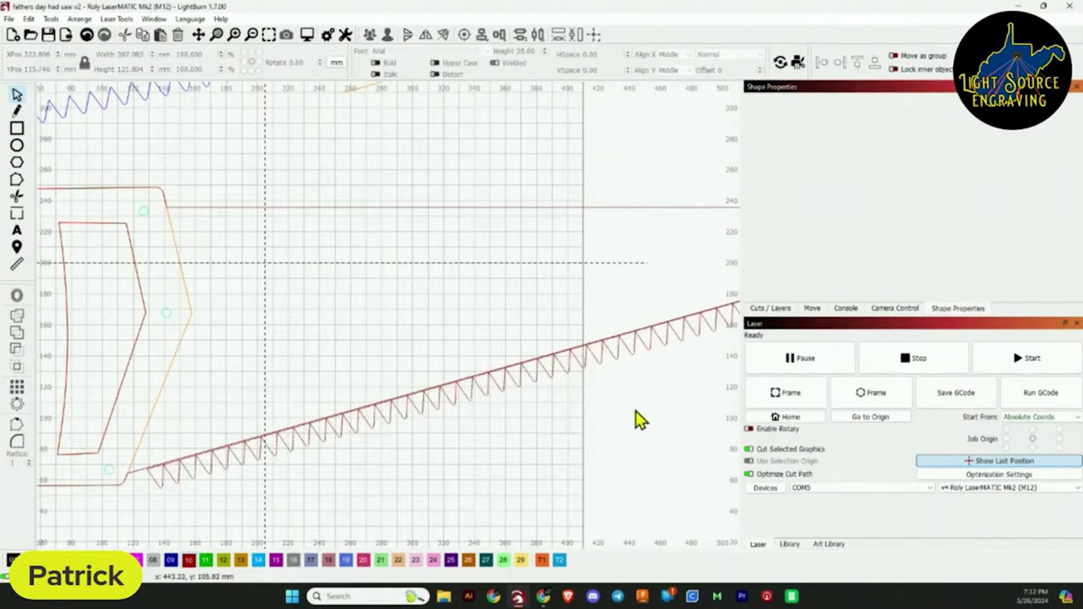
left_click_drag(641, 412, 566, 426)
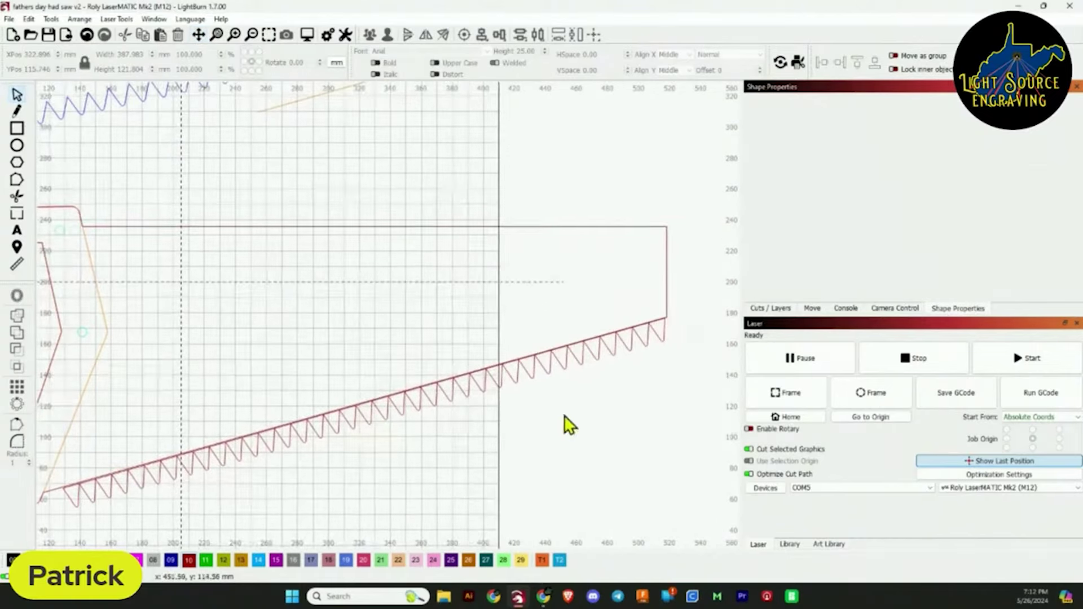
Rotate the row of teeth slightly to match the blade's slope and move it up 1 mm so it overlaps the blade edge.
left_click(603, 356)
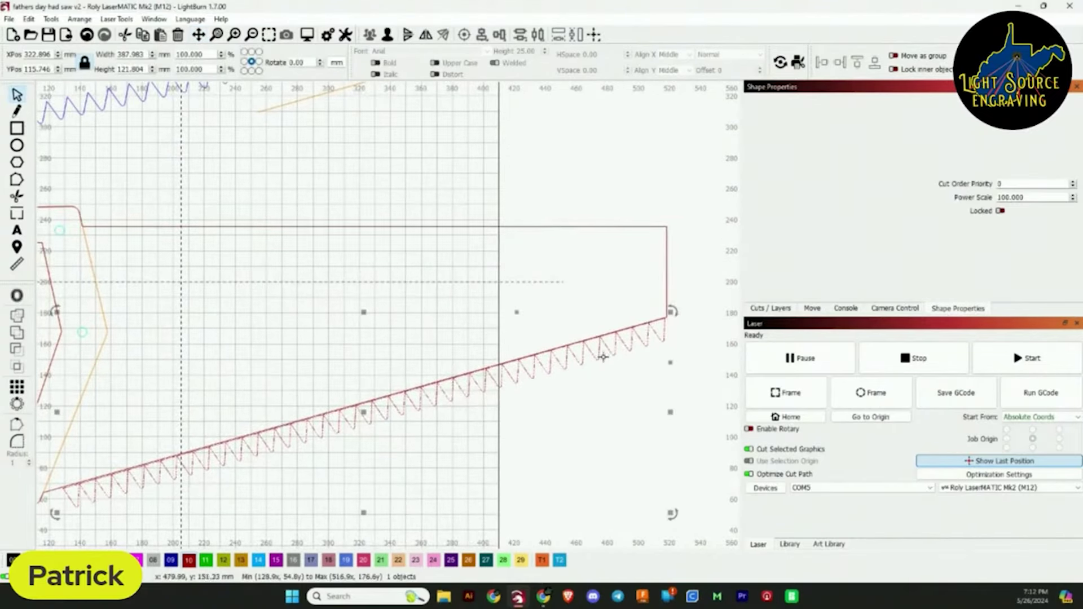
scroll(681, 346, "up", 1)
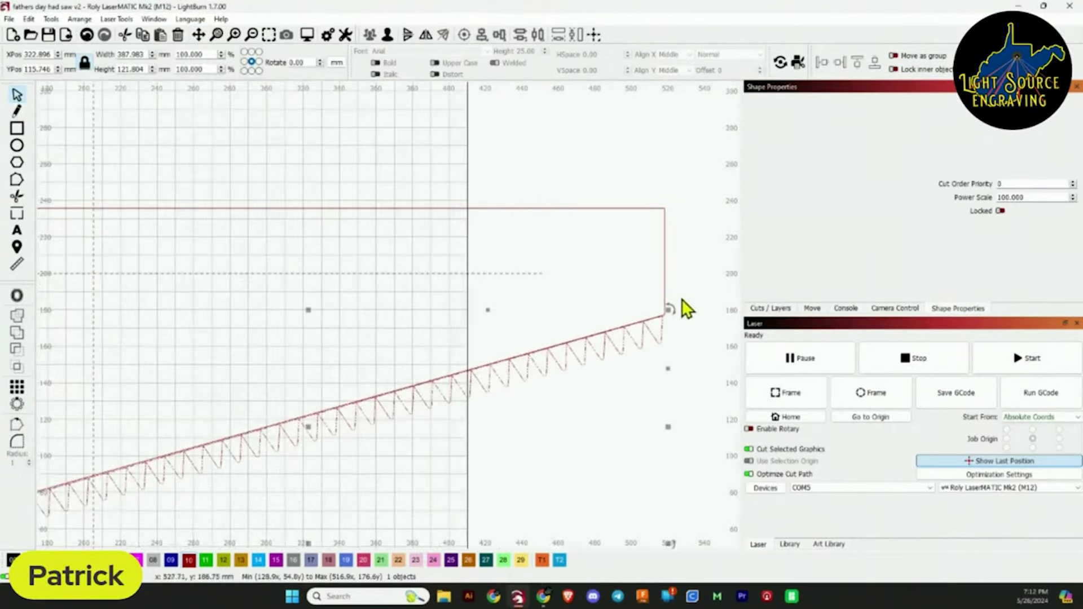
left_click_drag(675, 305, 680, 306)
scroll(339, 379, "up", 3)
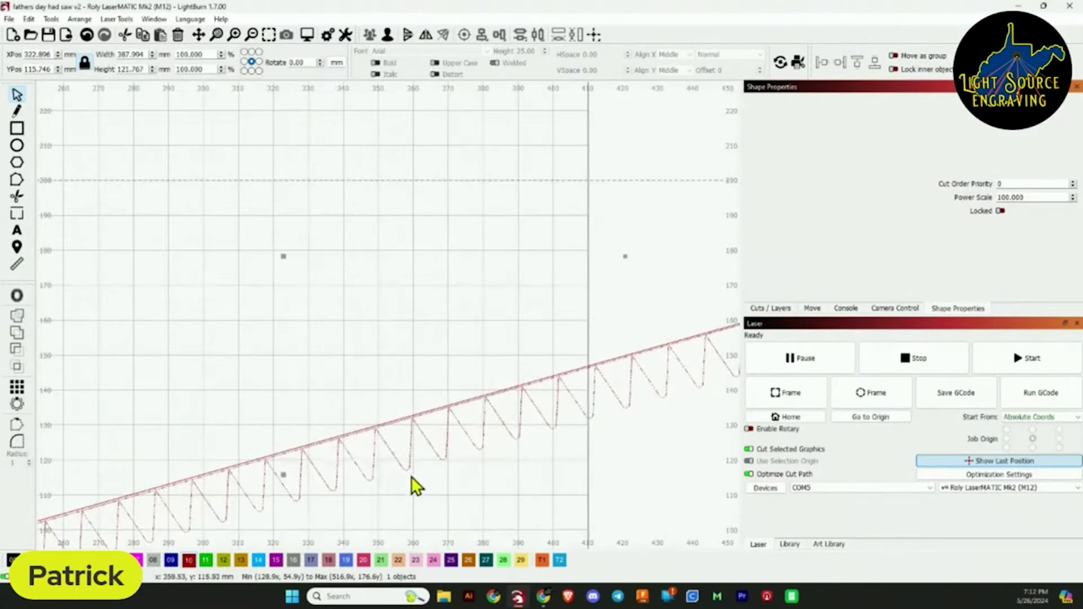
left_click_drag(314, 476, 314, 472)
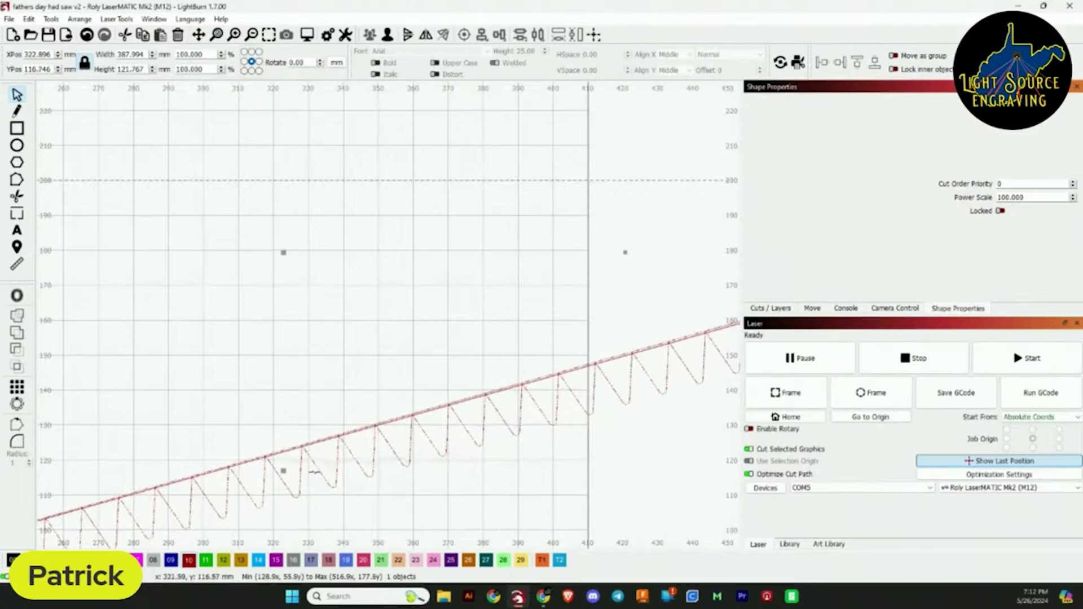
scroll(417, 483, "down", 5)
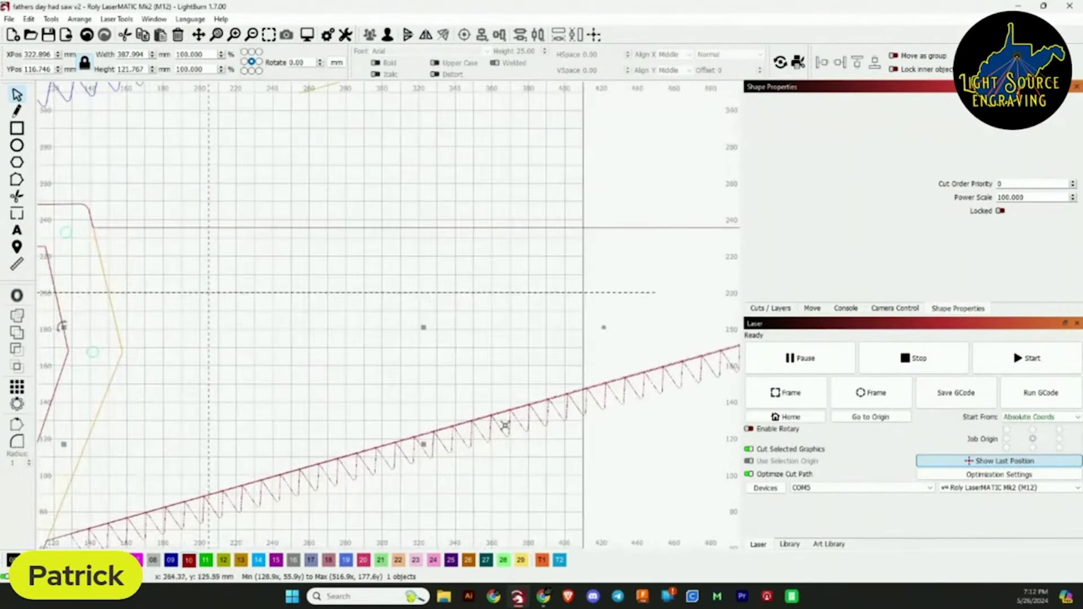
scroll(228, 498, "up", 3)
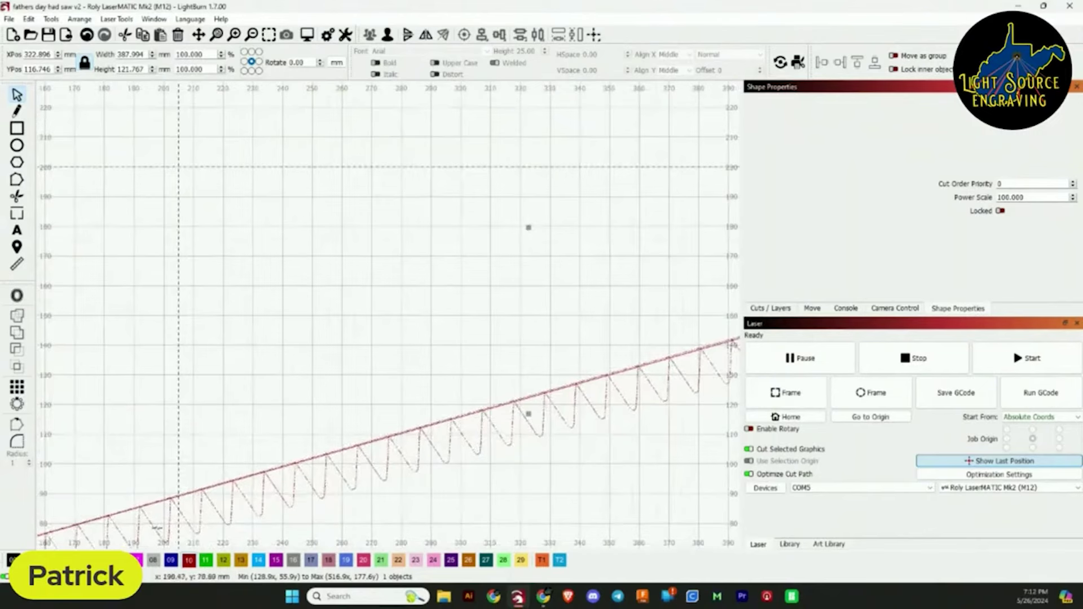
scroll(442, 478, "down", 3)
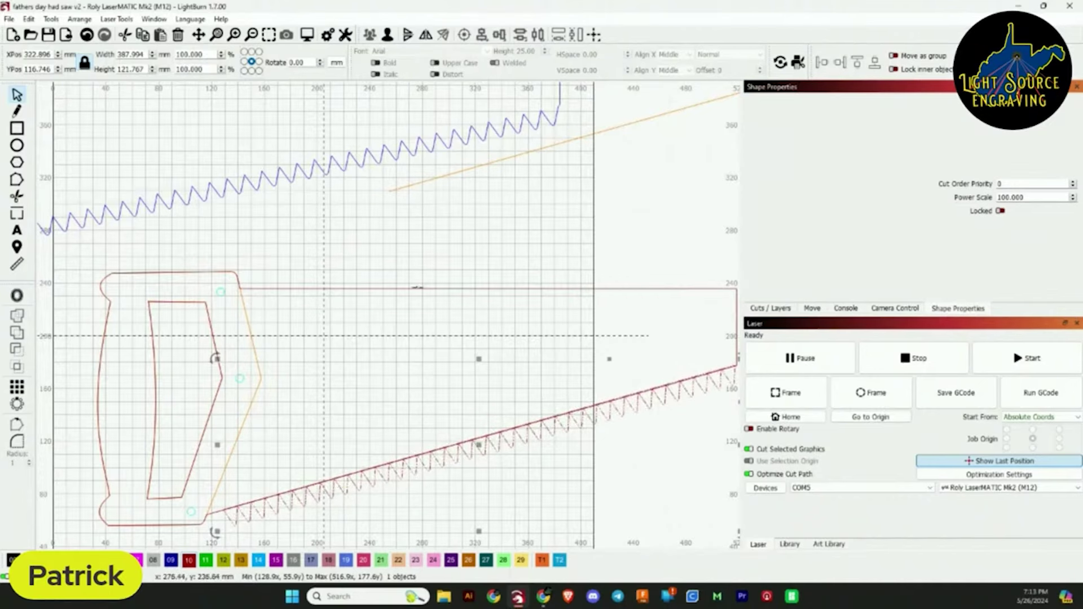
Ungroup the saw outline from the inner handle cutout and clear the selection.
left_click(417, 289, "shift")
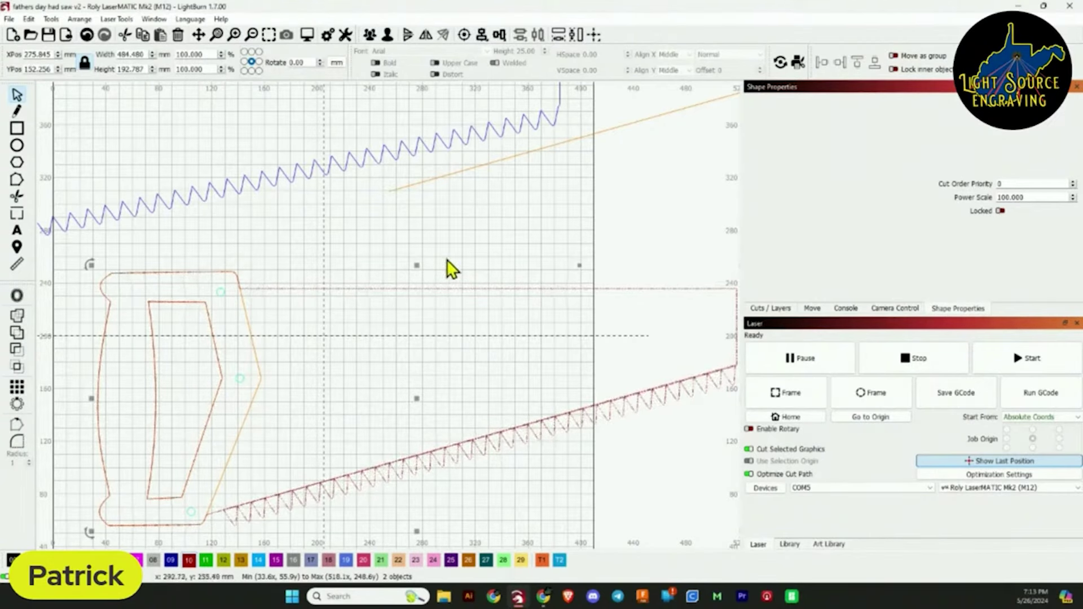
left_click(467, 251)
left_click(221, 377)
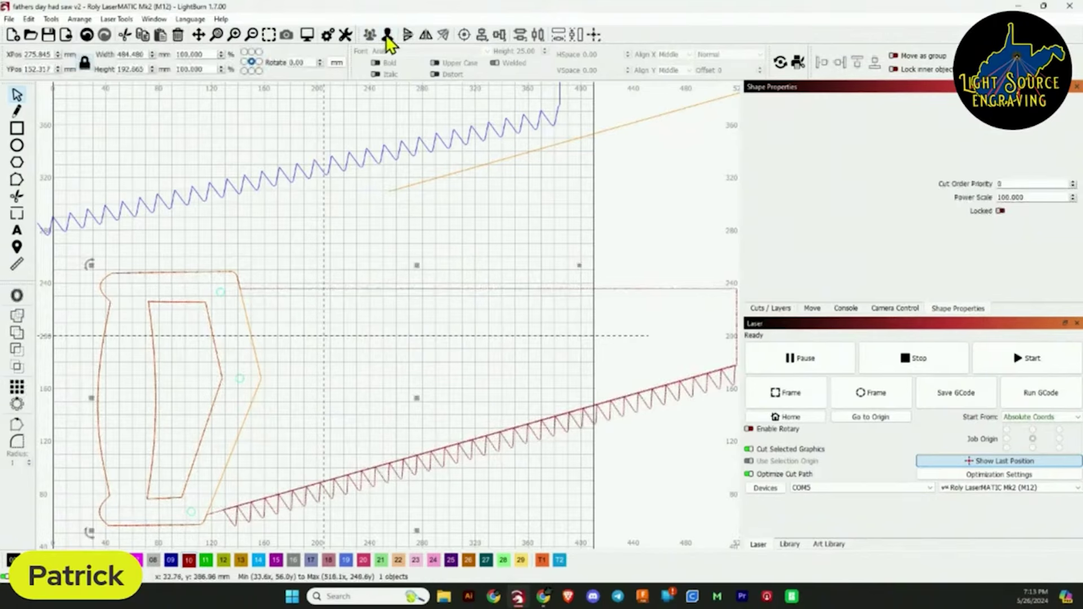
left_click(316, 251)
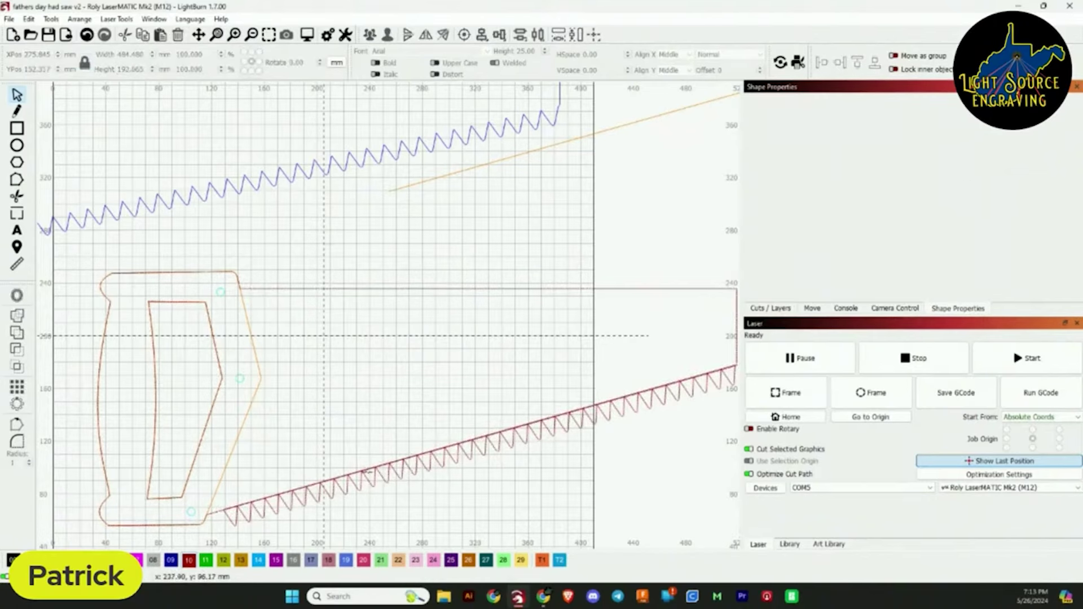
Merge the row of teeth and the saw outline into one shape with a Boolean union.
left_click(367, 482)
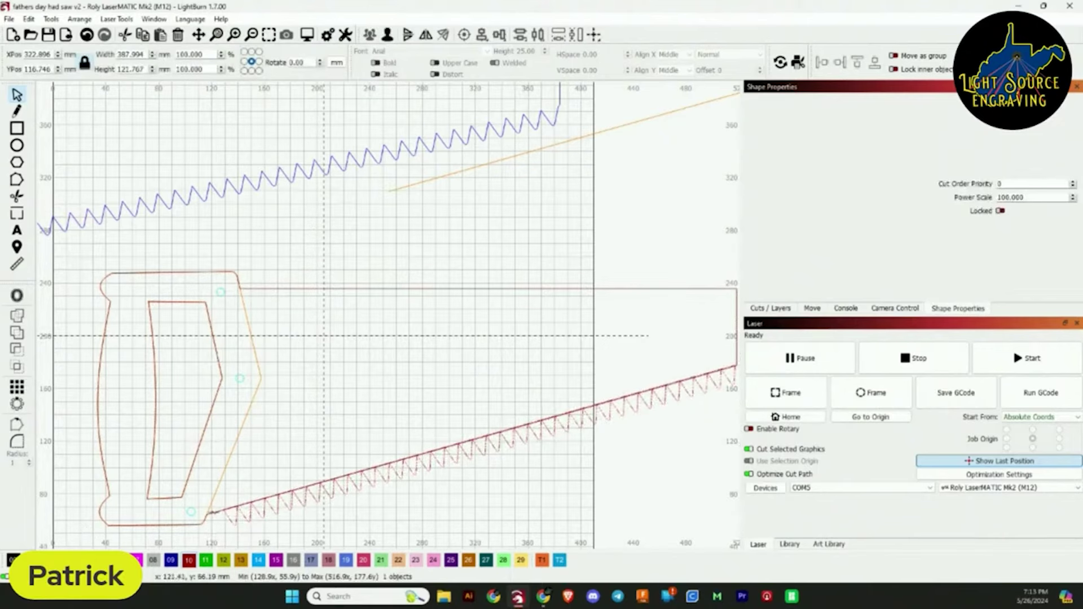
left_click(217, 507, "shift")
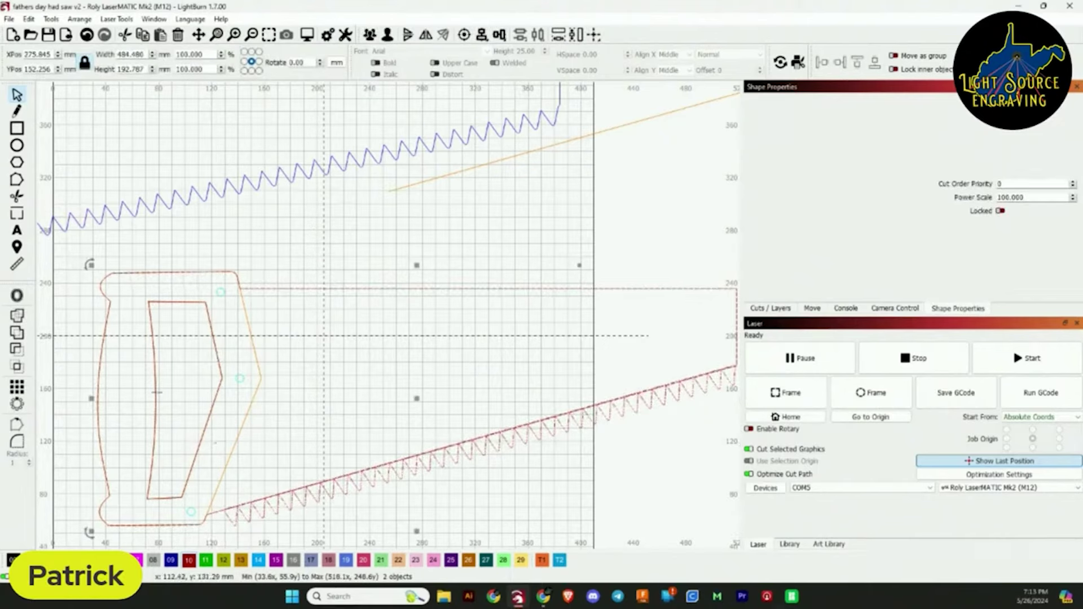
left_click(18, 334)
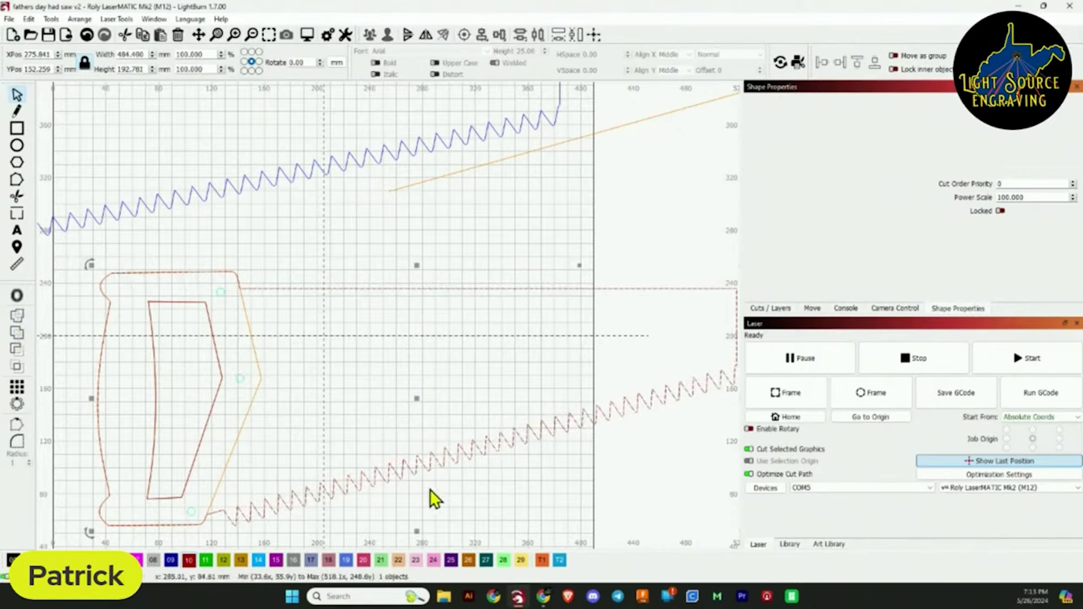
Group the merged saw outline with the inner handle cutout and move the group to the right.
left_click(206, 425, "shift")
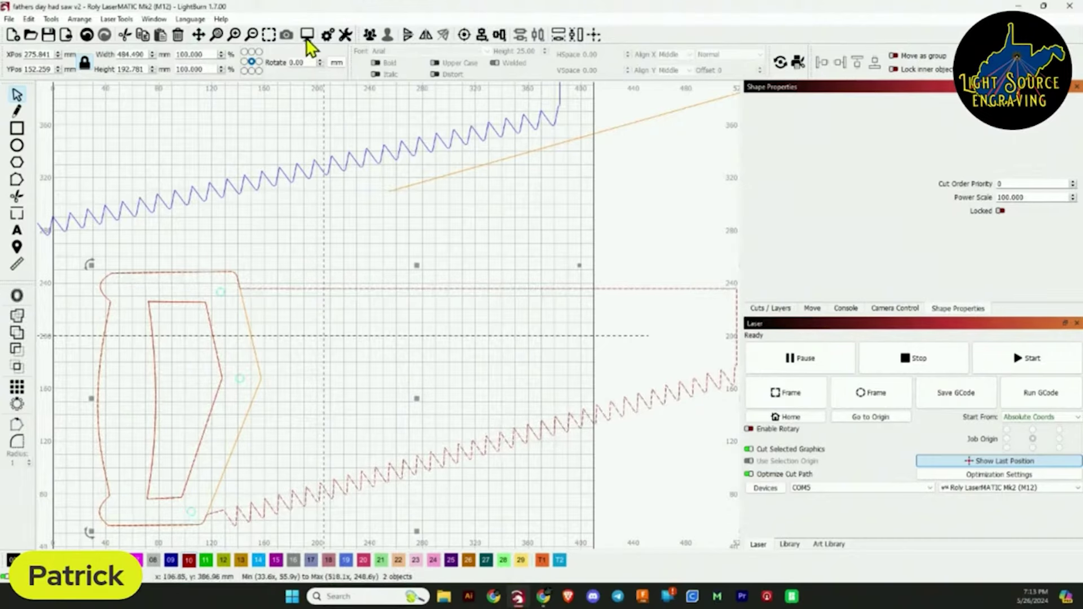
left_click(370, 36)
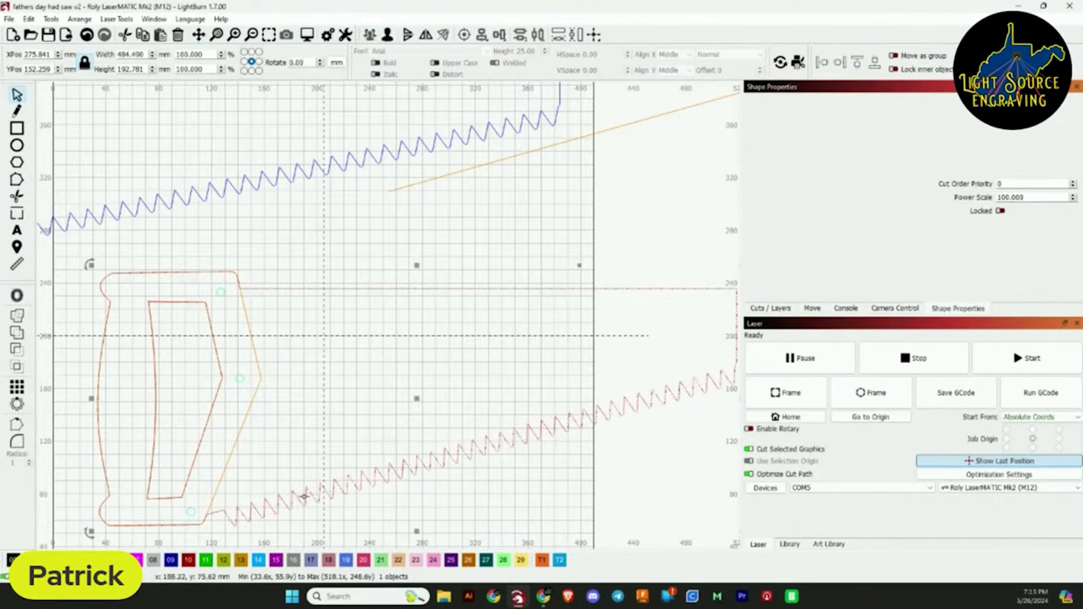
scroll(313, 484, "down", 2)
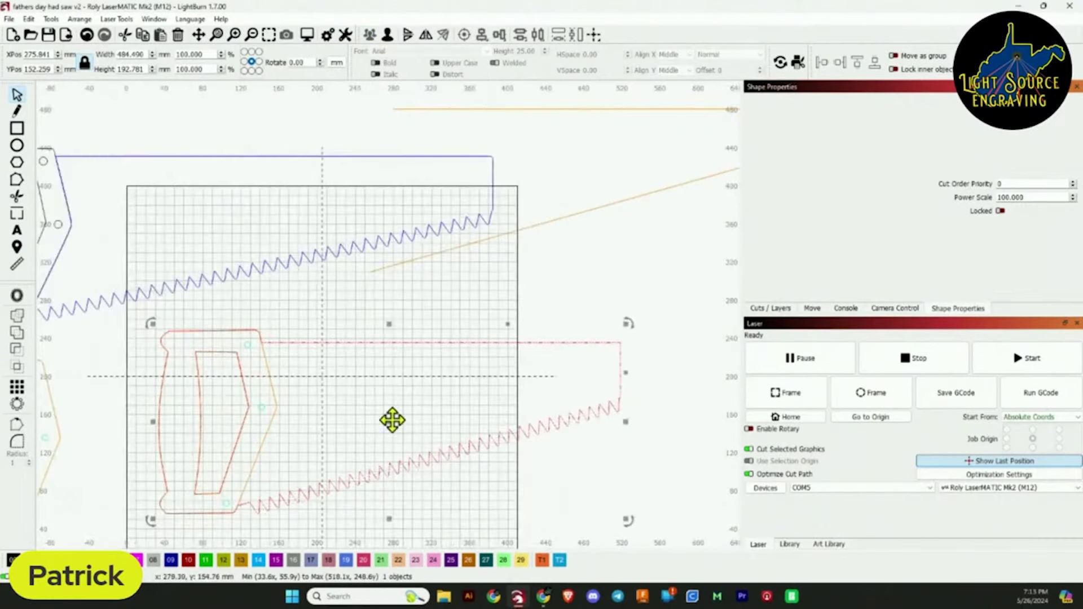
left_click_drag(389, 418, 533, 408)
scroll(458, 476, "down", 1)
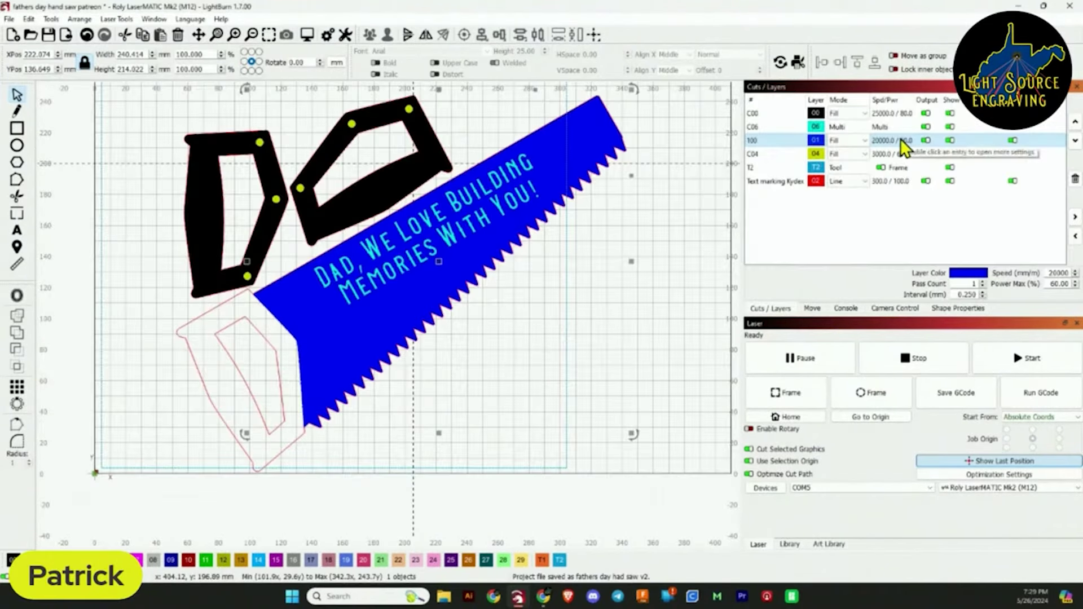
Review the cut settings of the blue fill layer 01 and look closely at the blade with its lettering.
double_click(901, 139)
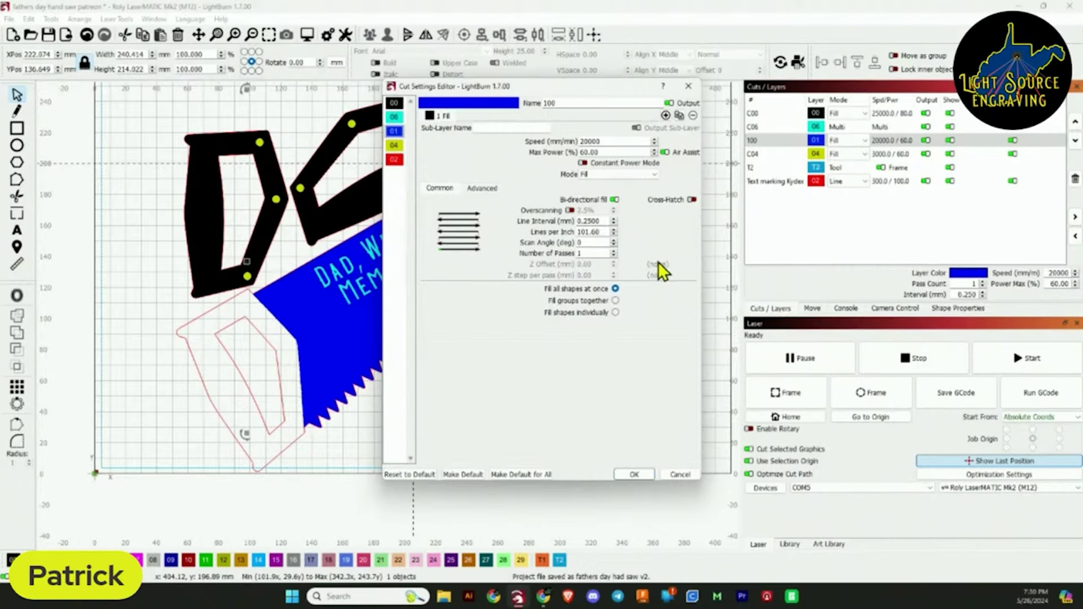
left_click(673, 475)
scroll(430, 292, "up", 3)
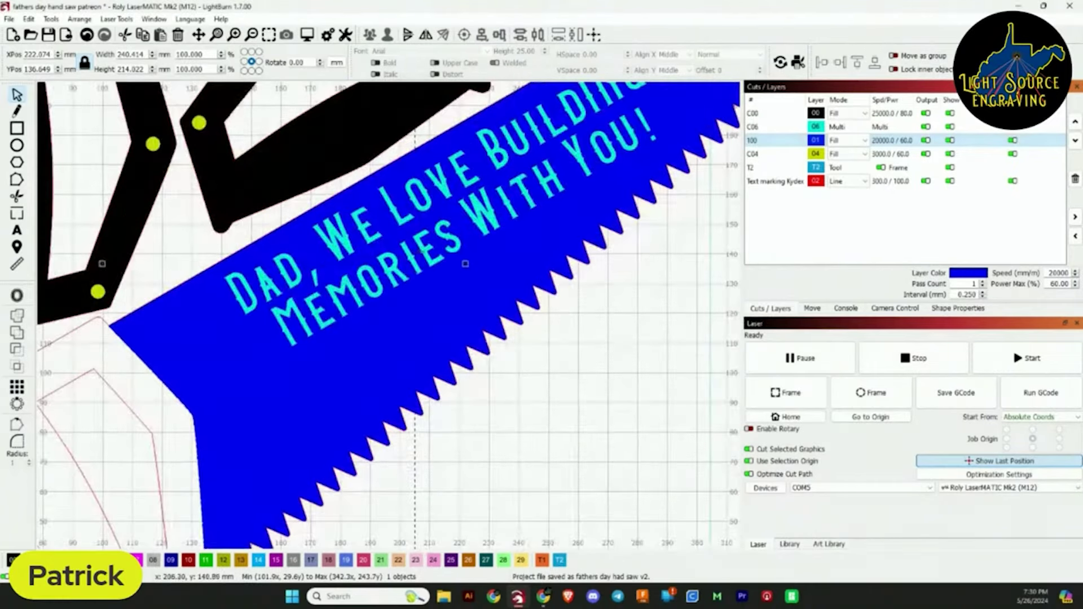
left_click(393, 268)
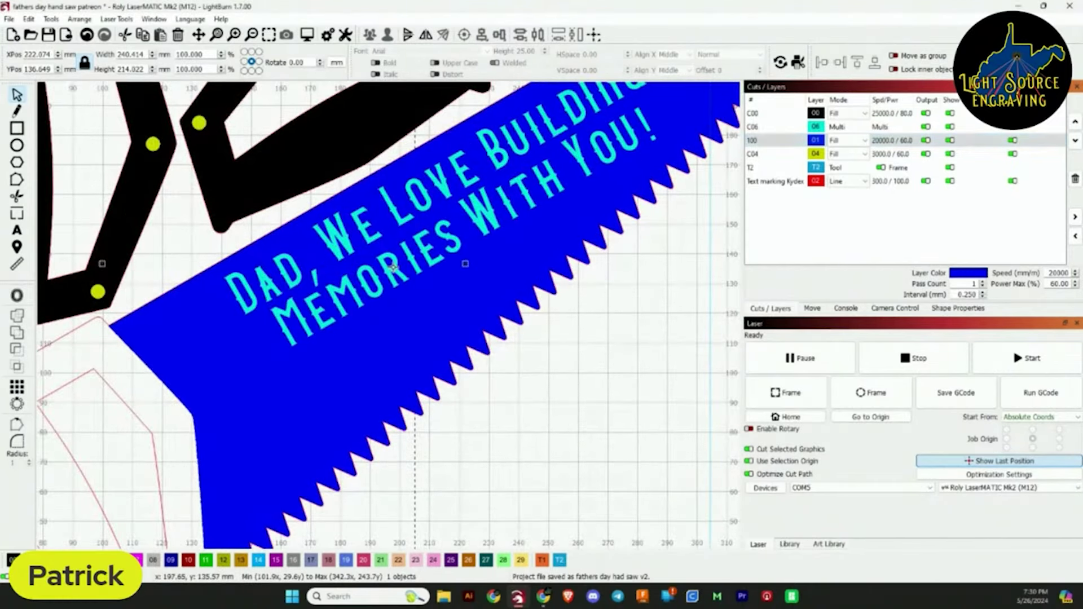
scroll(393, 267, "down", 4)
scroll(404, 260, "up", 3)
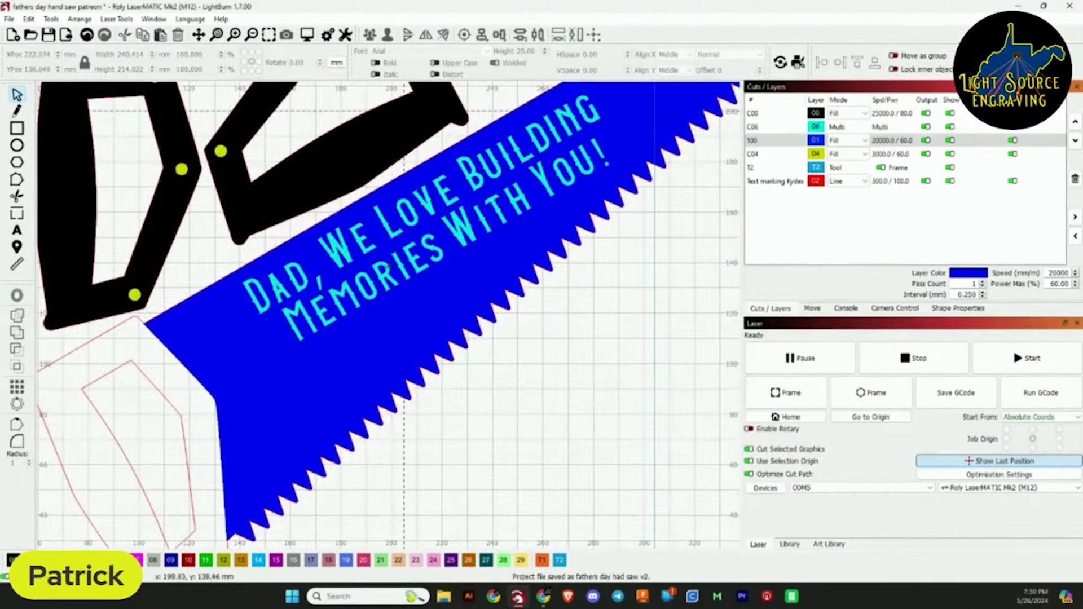
Try moving the blue blade fill down off the lettering, undo the move, and reselect the fill.
left_click_drag(446, 270, 479, 387)
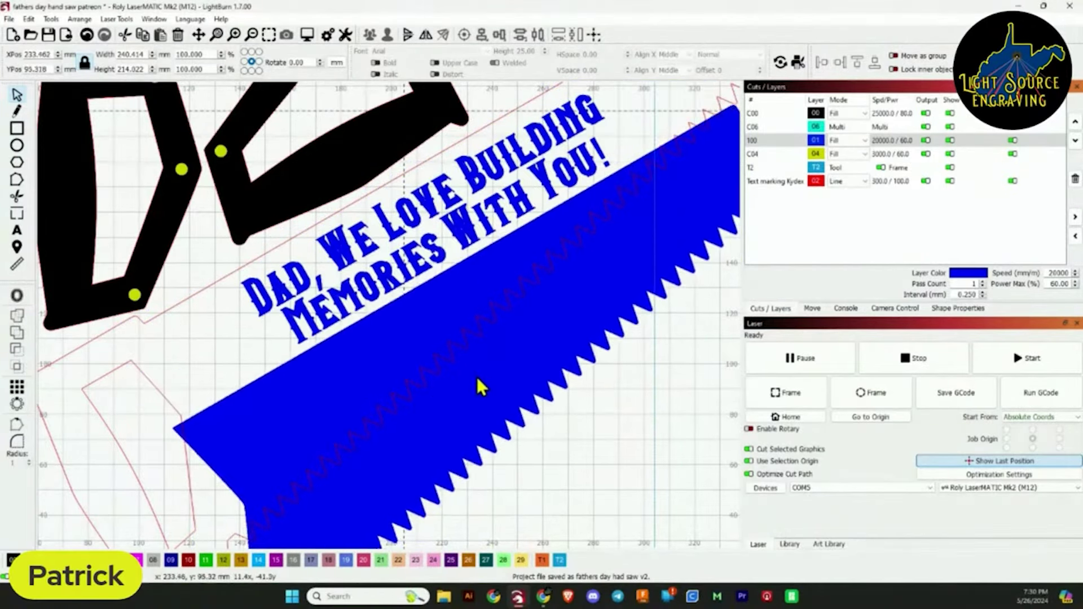
key("ctrl+z")
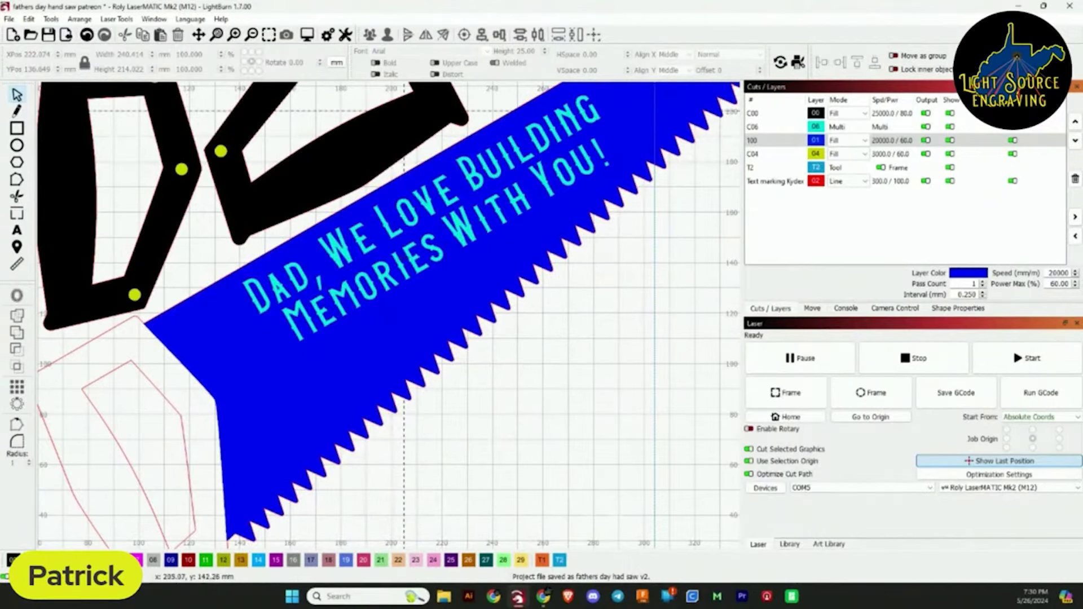
left_click(415, 252)
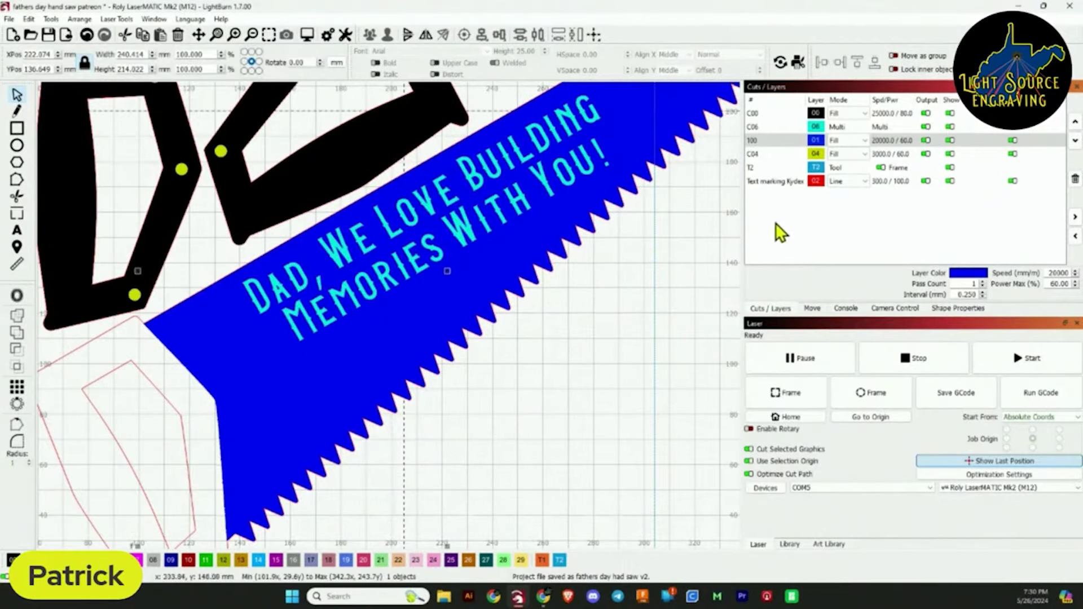
Hide the blue layer 01 and disable its output, and turn both back on.
left_click(949, 140)
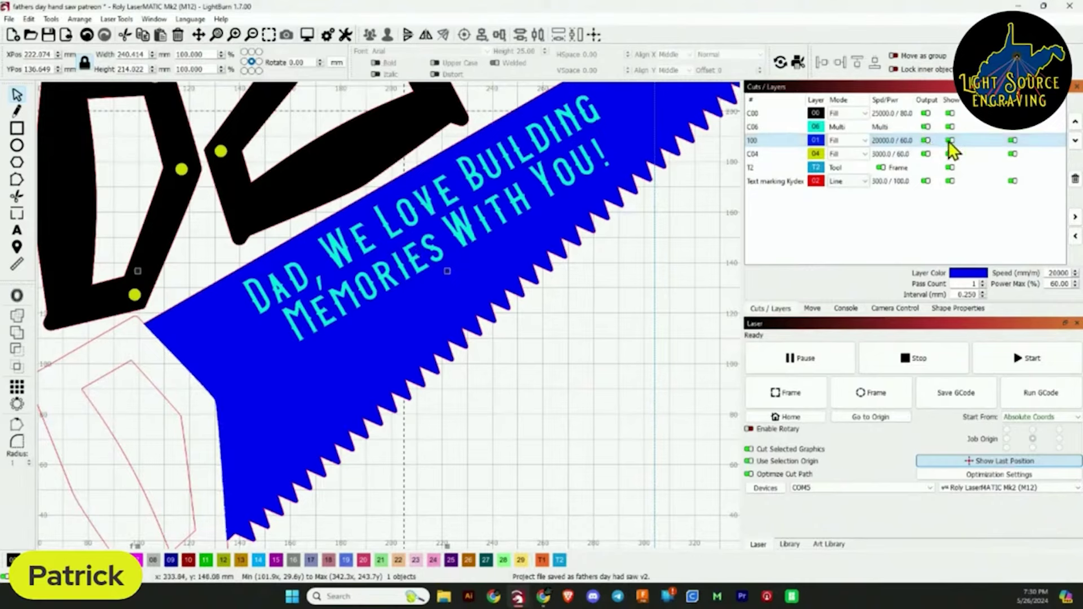
left_click(926, 141)
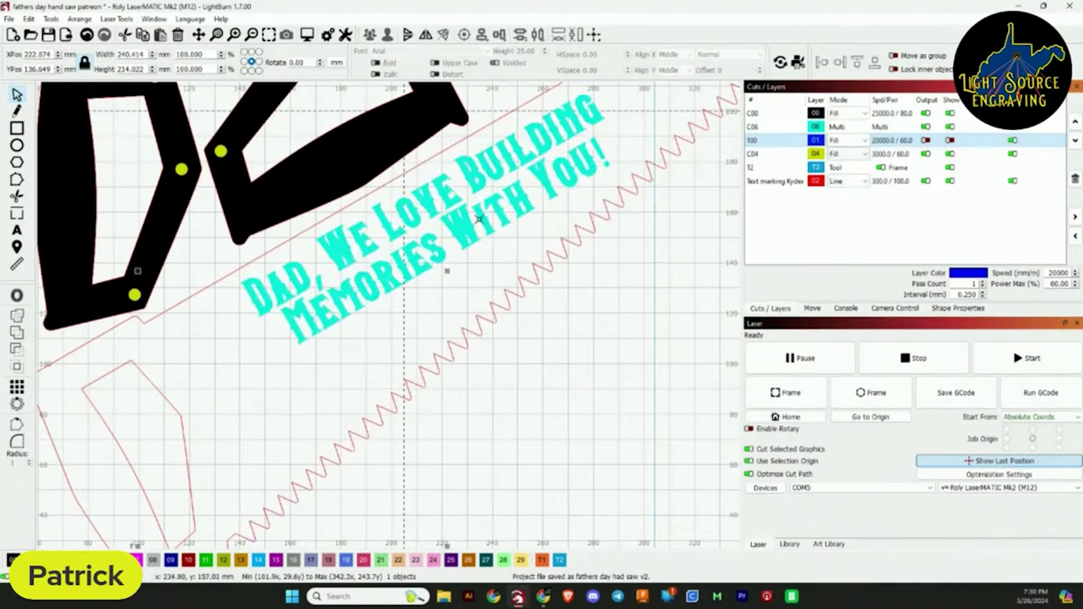
left_click(925, 140)
left_click(950, 141)
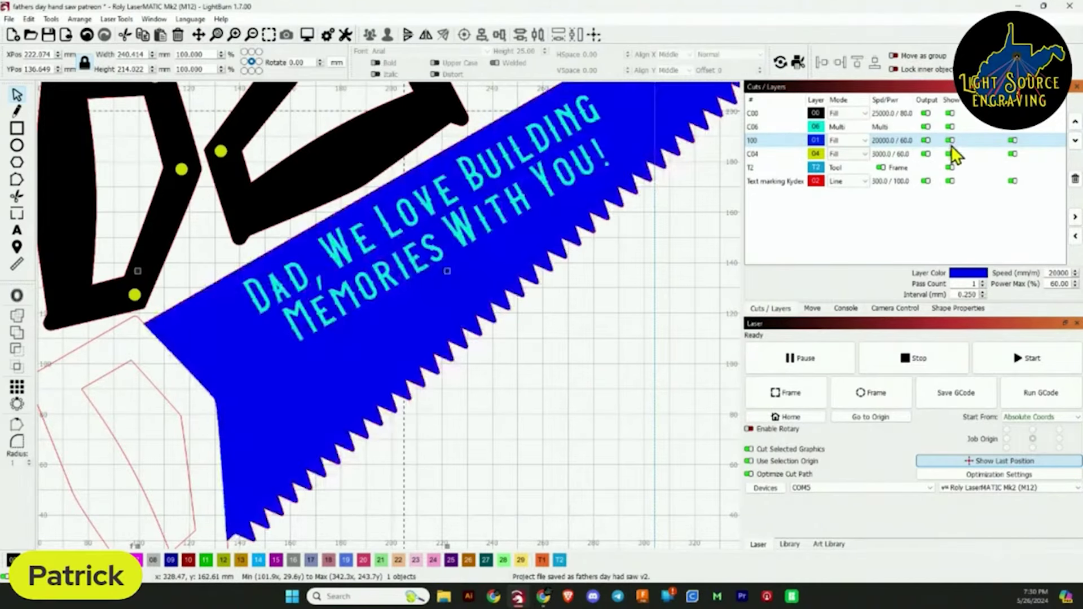
Hide the lettering layer 06, move the blue blade fill off the lettering shapes, and bring it back over them.
left_click(950, 126)
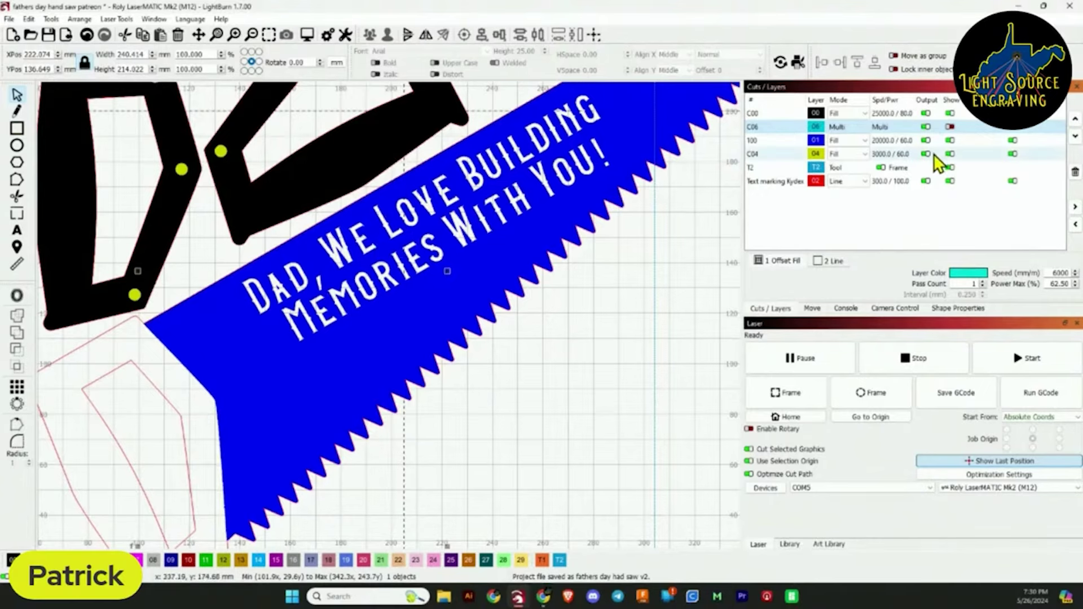
left_click_drag(385, 321, 586, 442)
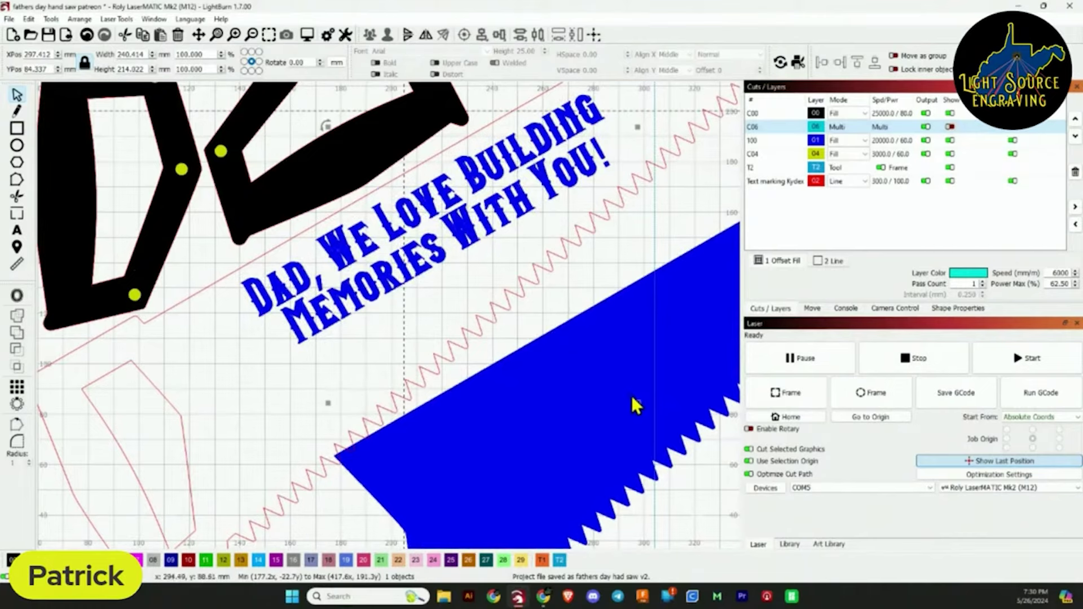
left_click_drag(635, 405, 405, 333)
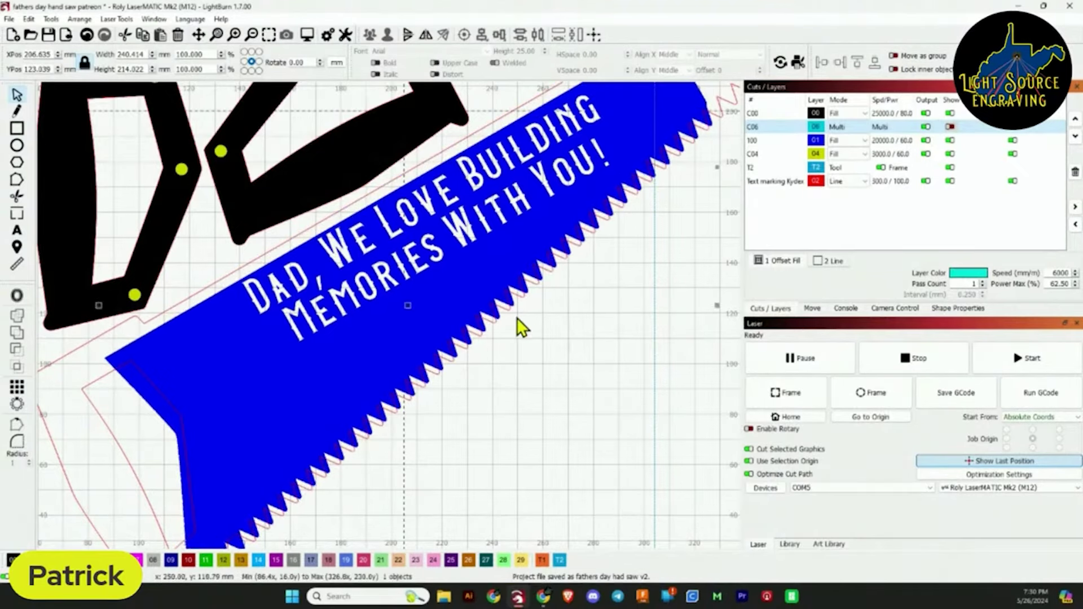
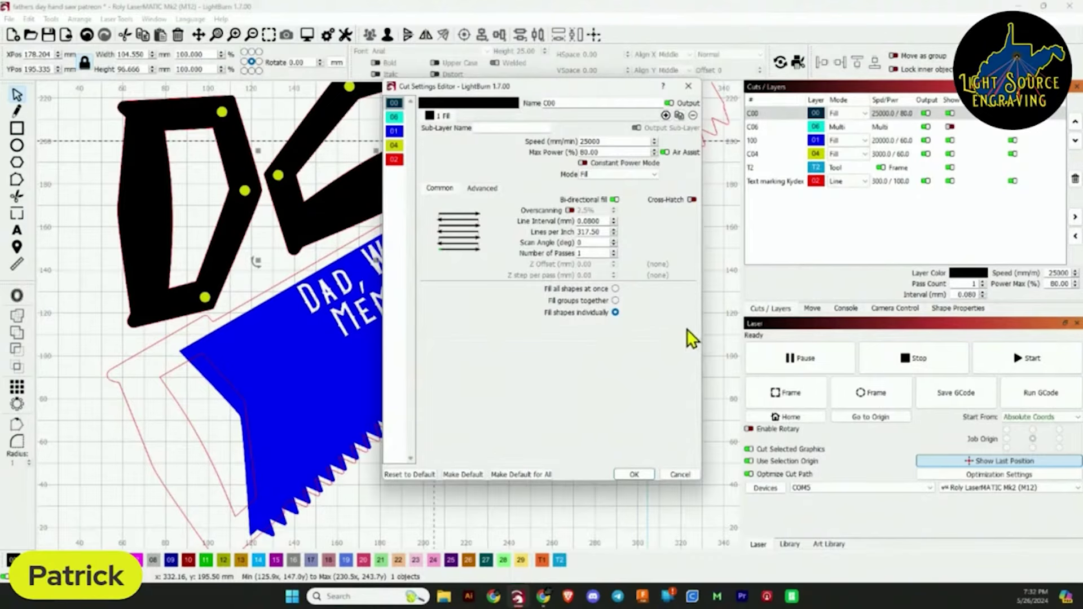
Leave the cut settings of black fill layer 00 unchanged and try moving the blue blade fill off the saw outline.
left_click(679, 475)
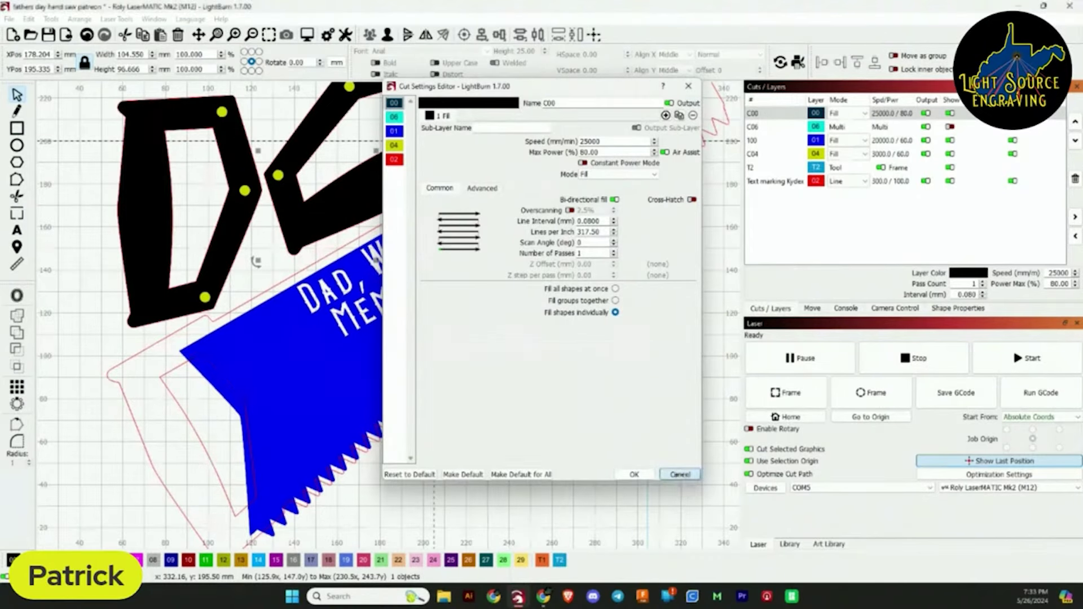
scroll(626, 384, "down", 5)
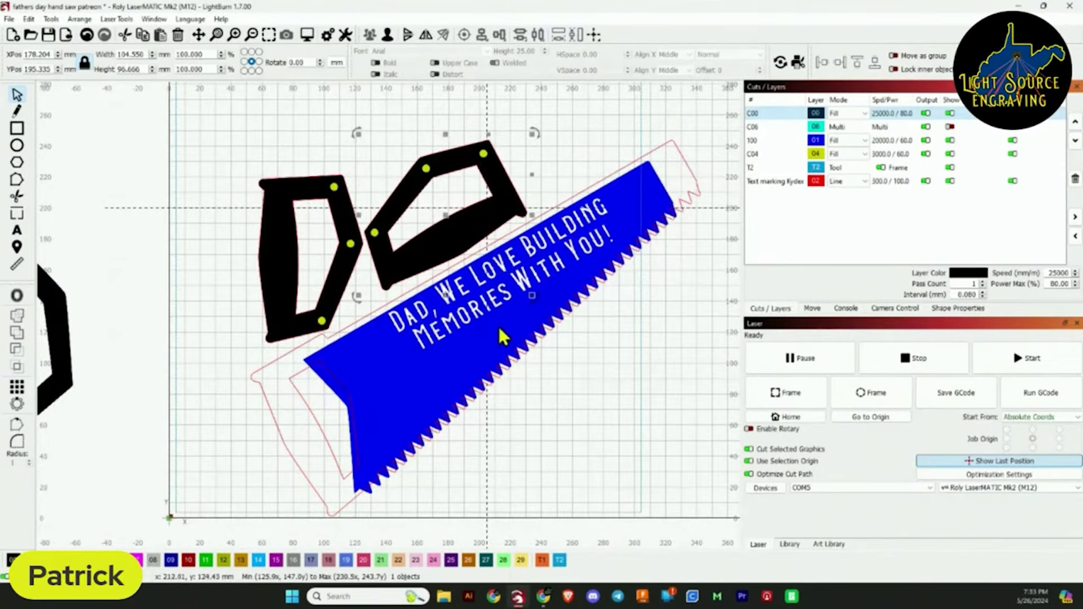
left_click_drag(500, 338, 539, 301)
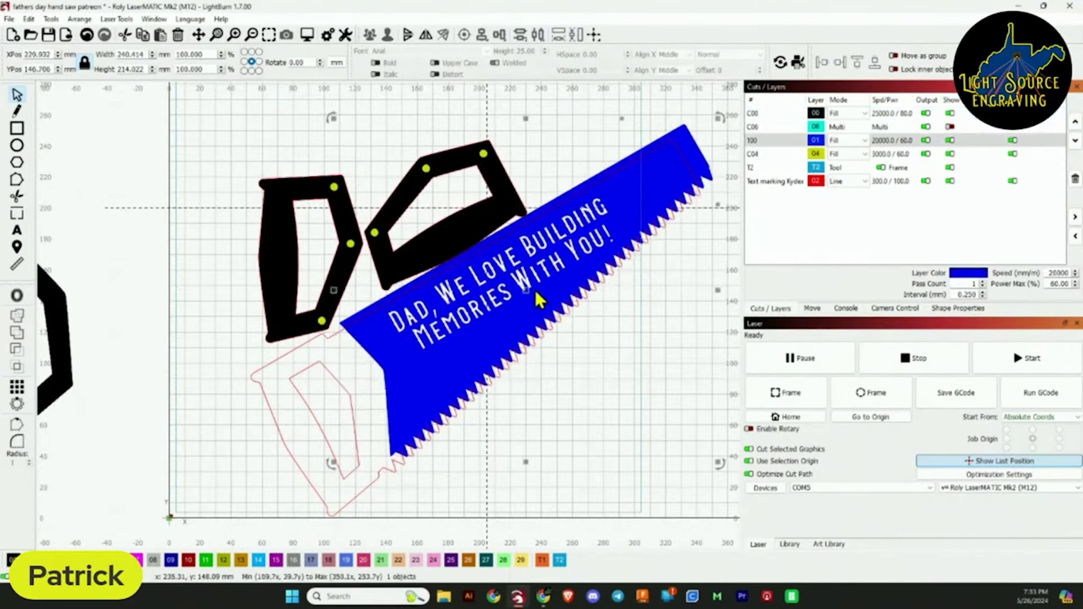
Undo the blue blade fill moves and the recent layer changes until the lettering is shown and the blue fill is hidden.
key("ctrl+z")
key("ctrl+z")
key("ctrl+z")
key("ctrl+z")
key("ctrl+z")
key("ctrl+z")
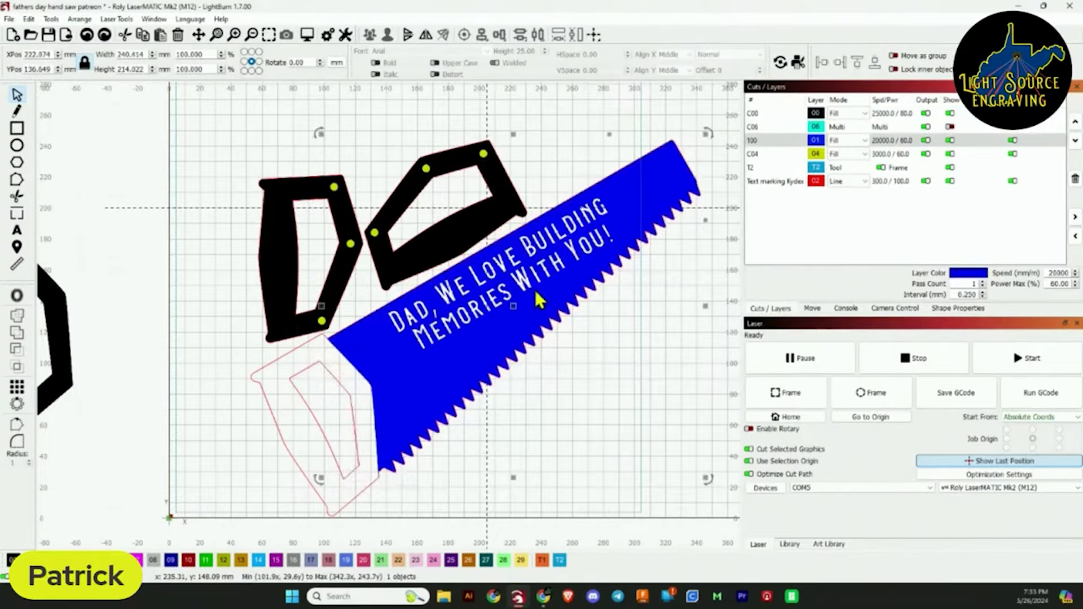
key("ctrl+z")
key("ctrl+z")
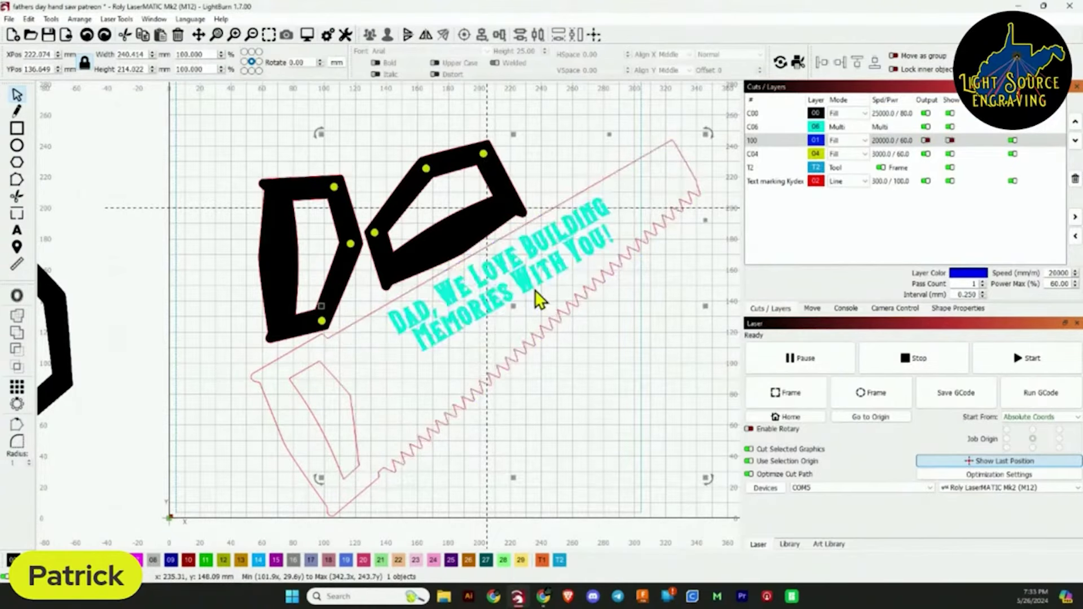
Draw a closed freeform shape with smooth curves and a few sharp points in the empty area beside the saw teeth.
scroll(591, 345, "down", 2)
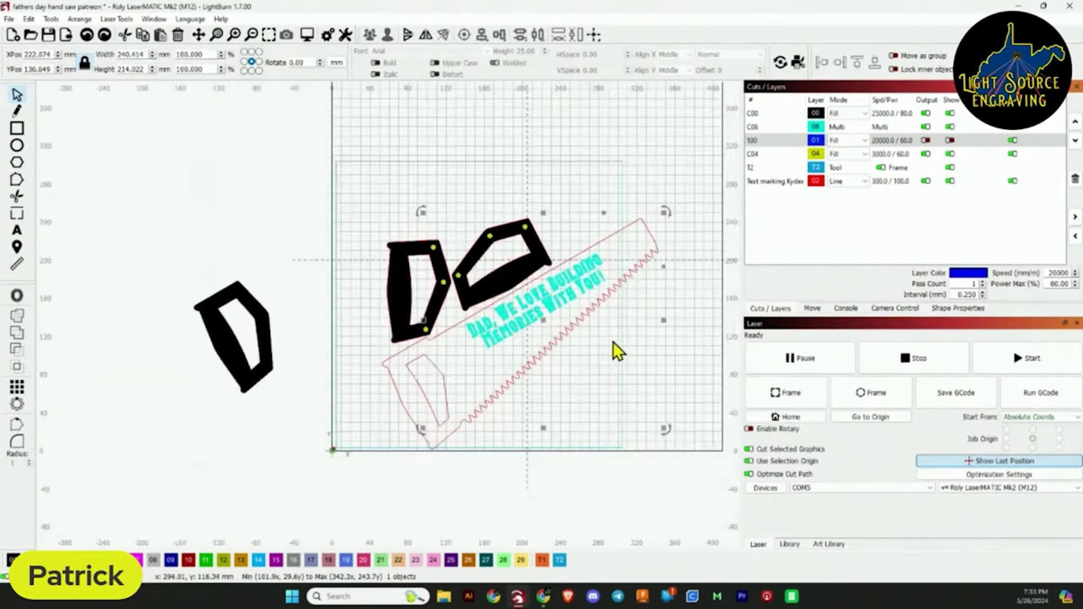
scroll(612, 341, "up", 1)
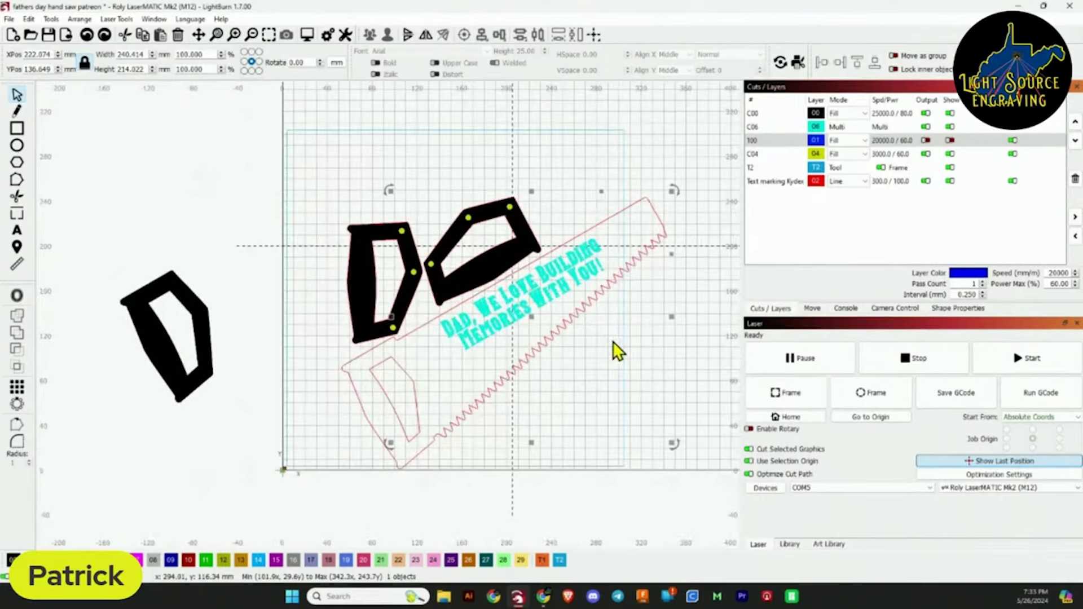
scroll(693, 325, "up", 2)
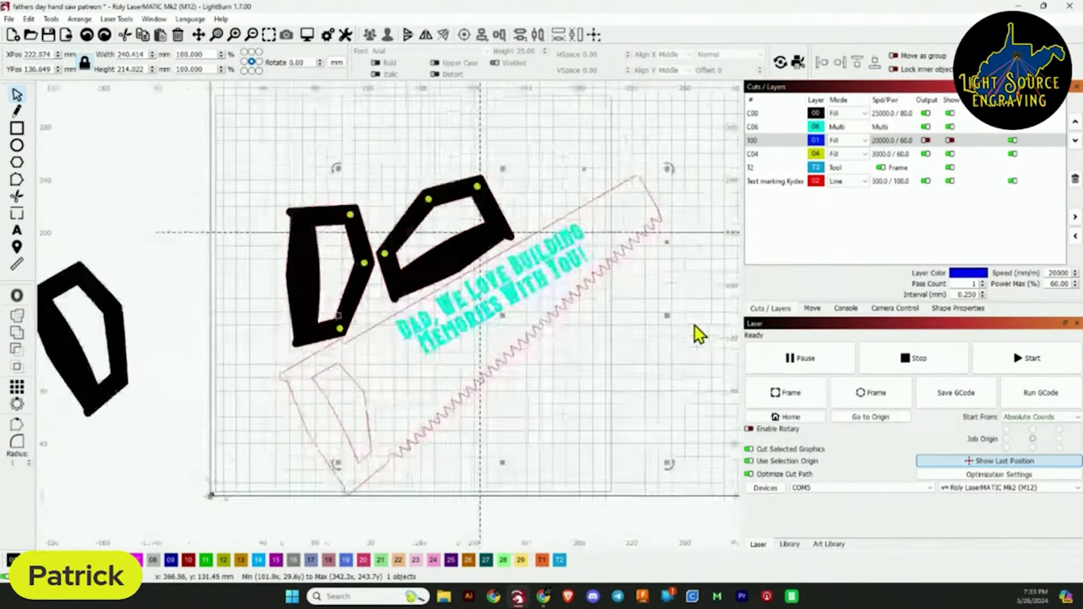
left_click_drag(694, 325, 641, 354)
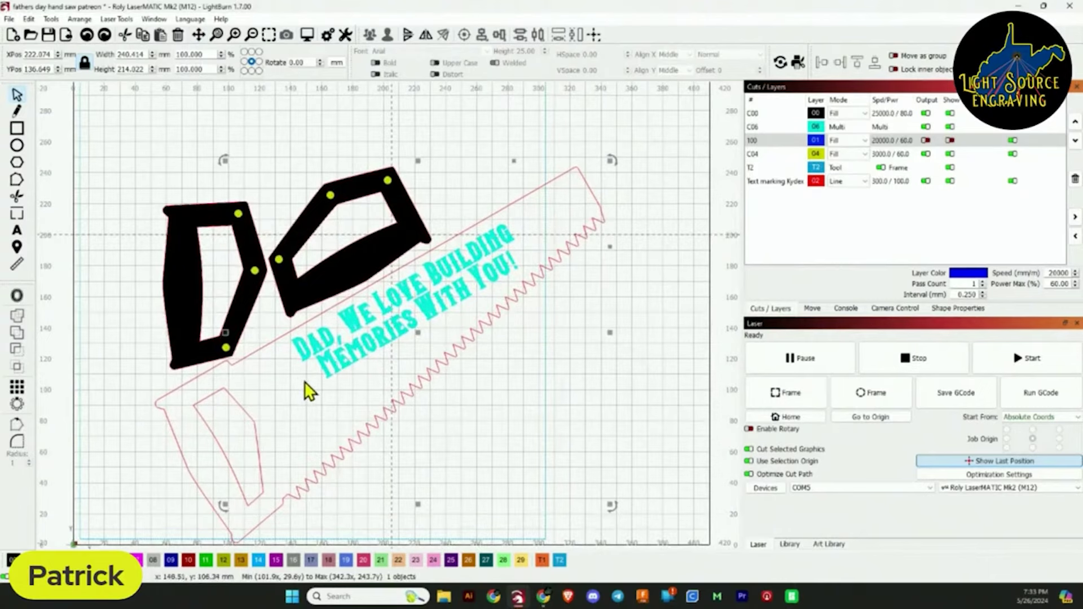
scroll(309, 391, "down", 1)
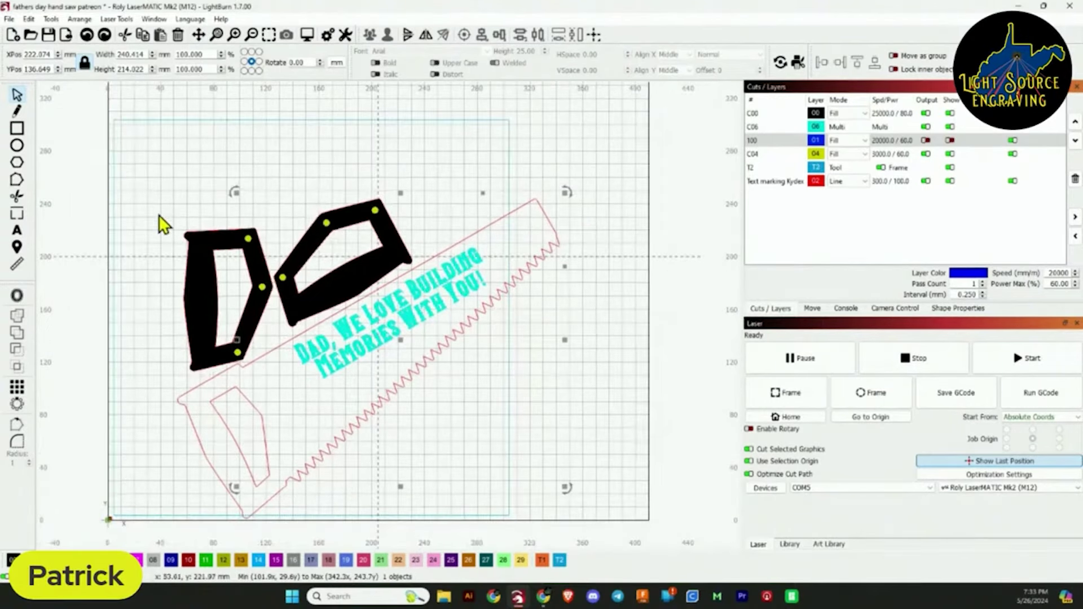
left_click(18, 113)
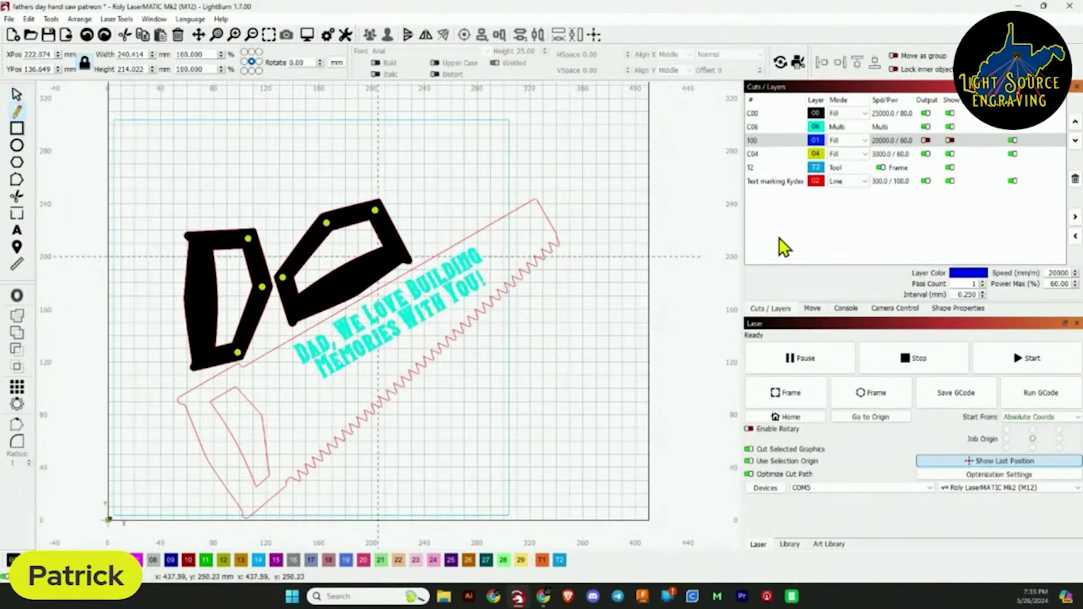
scroll(531, 350, "up", 2)
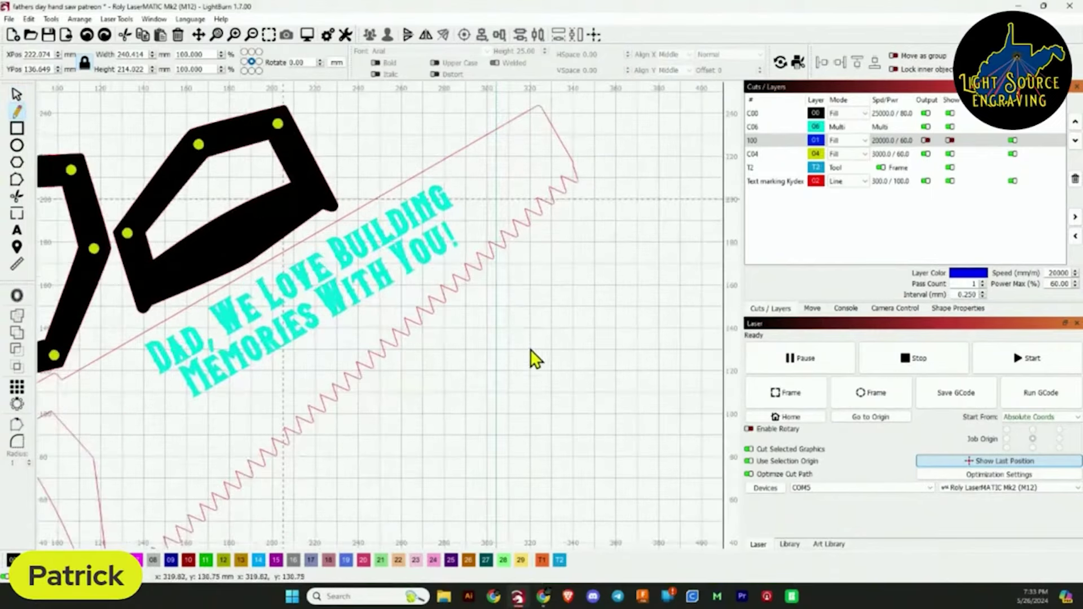
left_click_drag(567, 324, 571, 325)
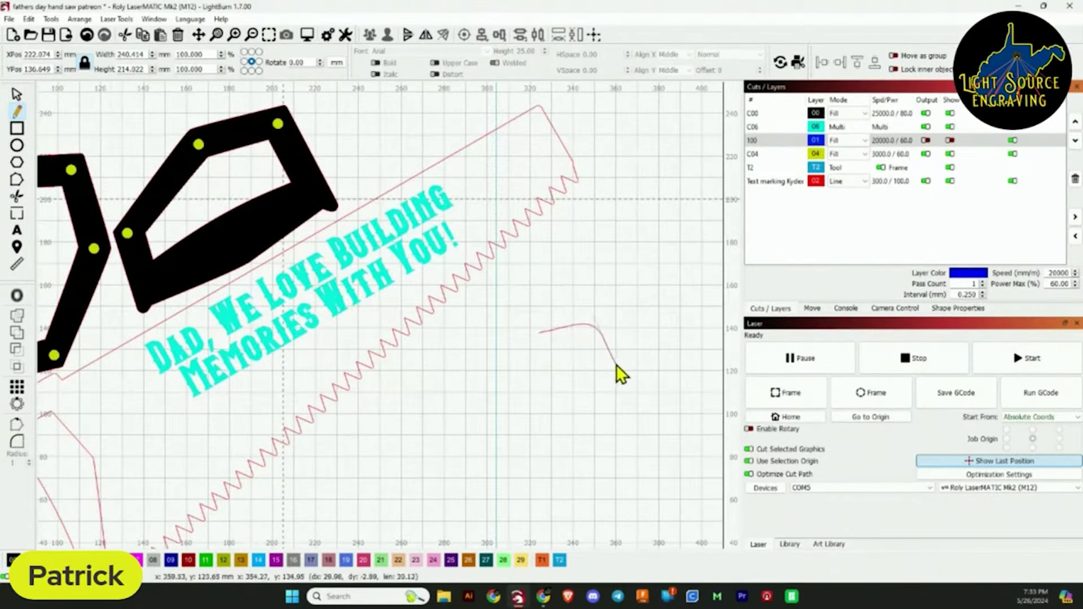
left_click(630, 285)
left_click(571, 264)
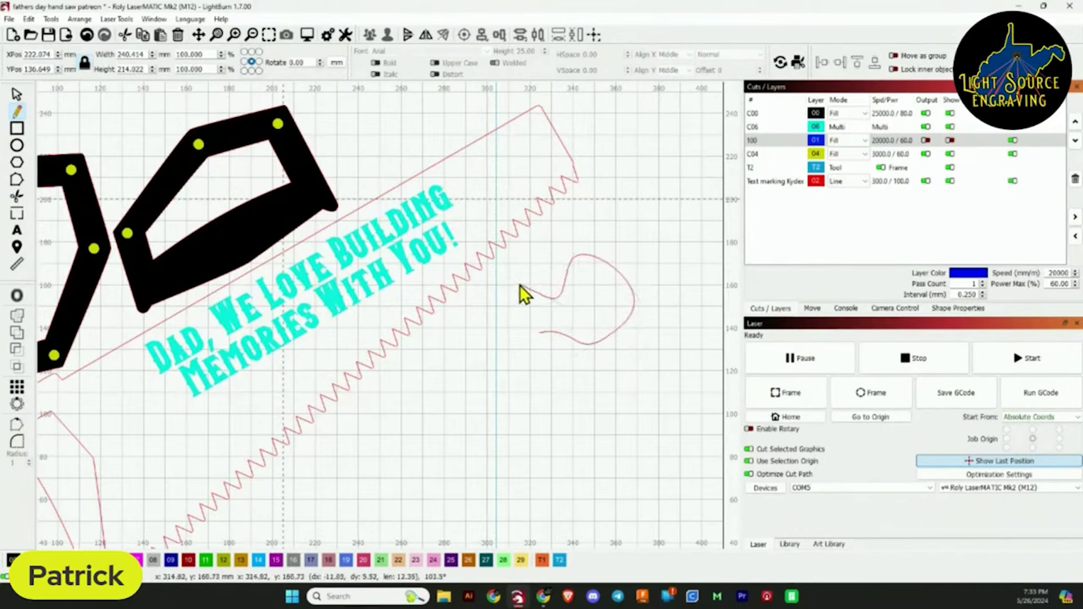
left_click(501, 308)
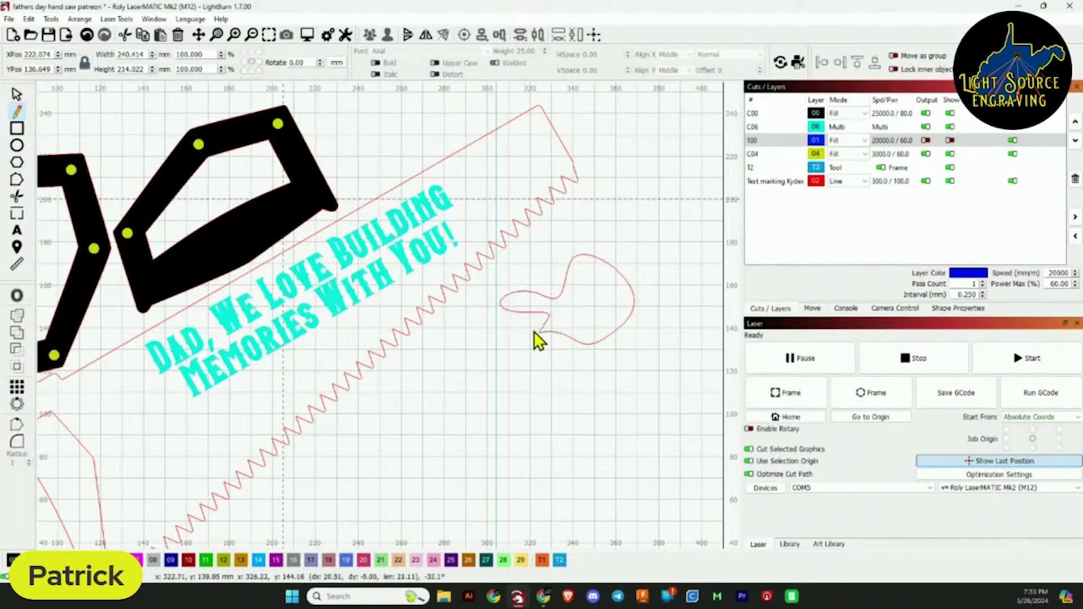
left_click(521, 335)
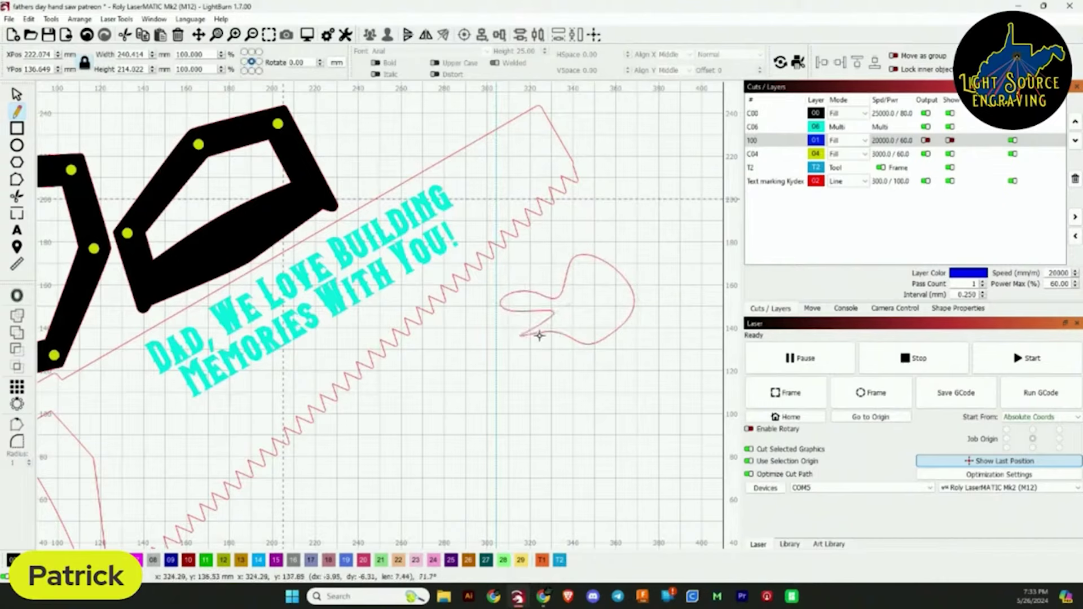
left_click(540, 336)
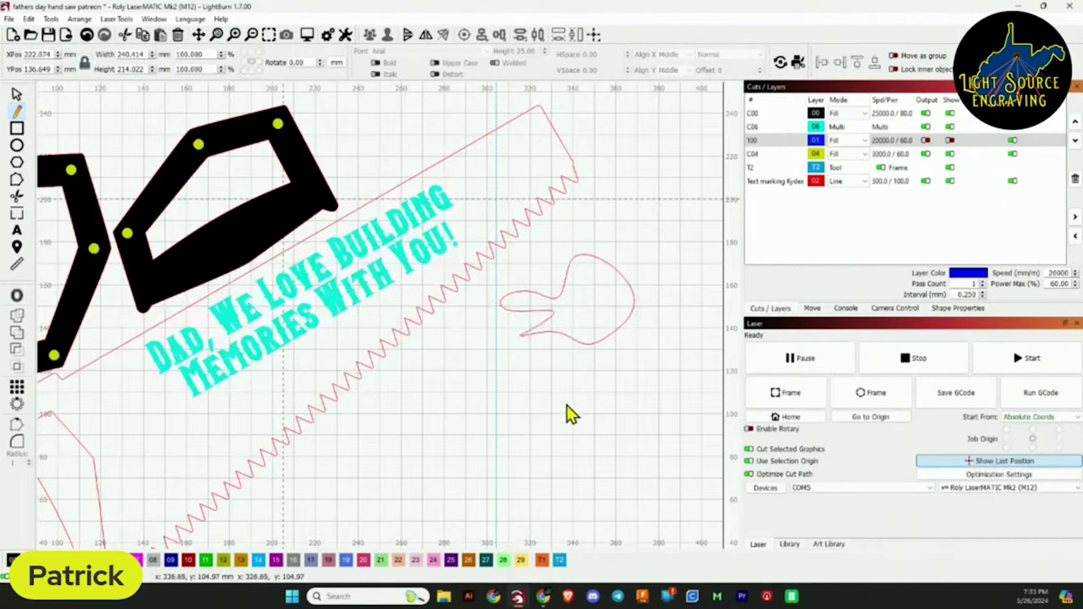
Draw a closed six-sided straight-line shape below the curved one, ending on its starting point.
left_click(520, 375)
left_click(647, 380)
left_click(603, 448)
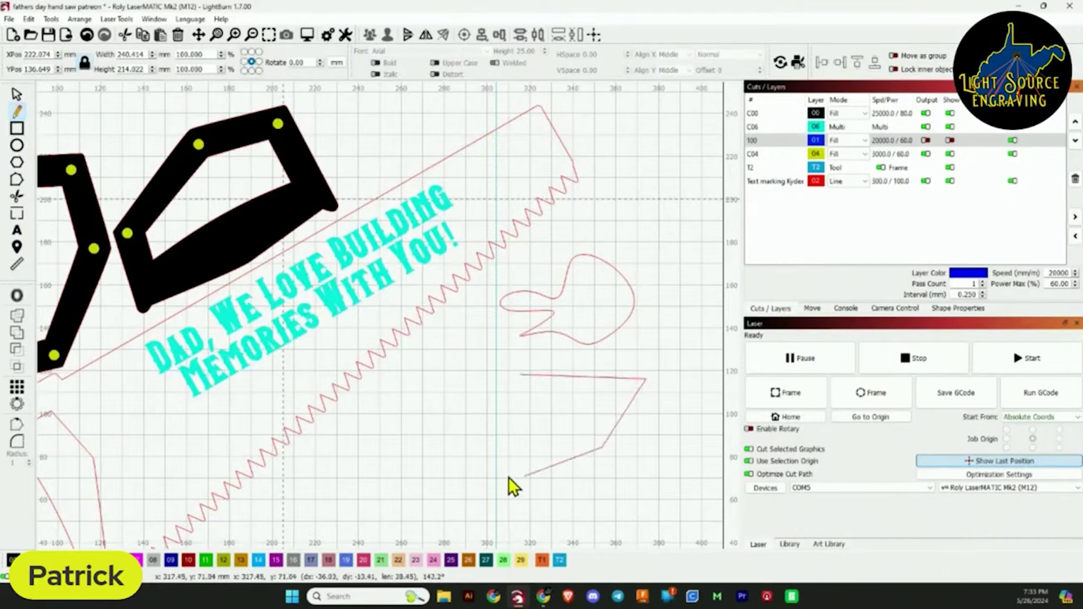
left_click(506, 475)
left_click(466, 435)
left_click(488, 386)
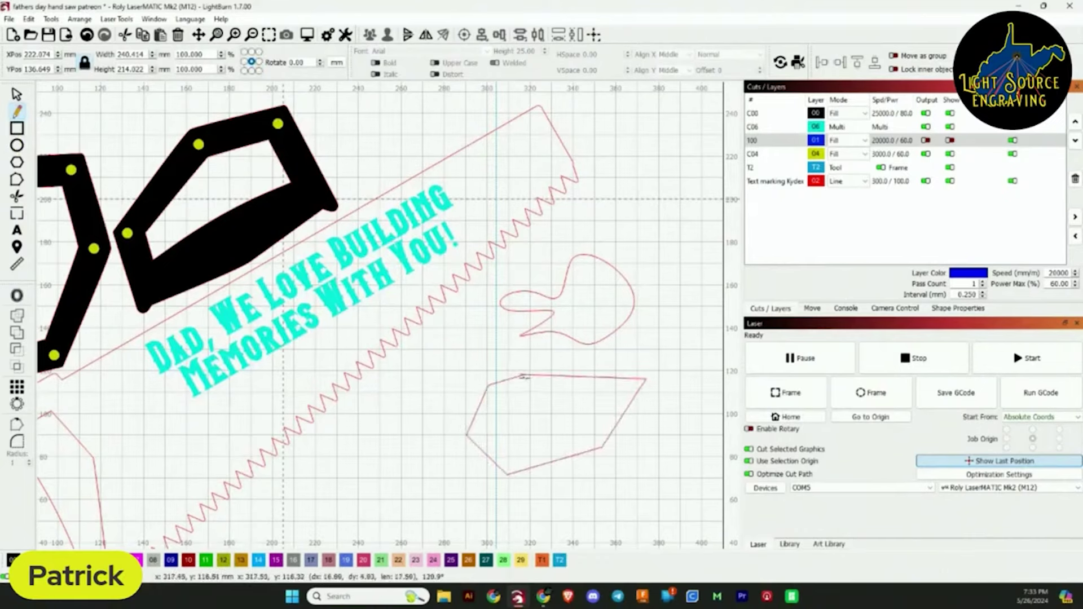
left_click(521, 375)
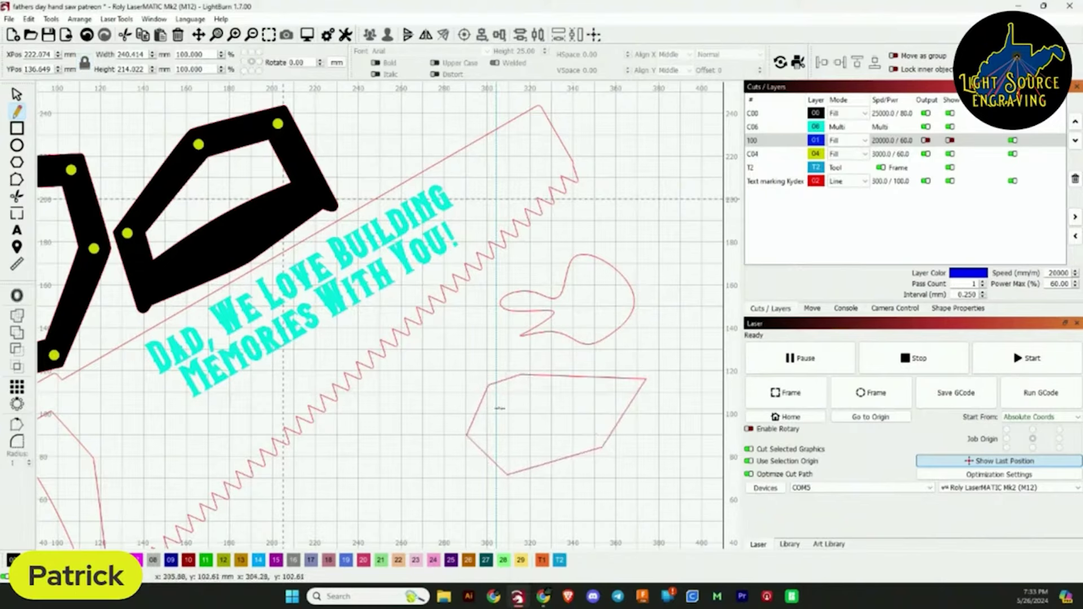
Draw a smaller straight-line shape inside the six-sided one, with three connected sides and a gap on its left.
left_click(513, 399)
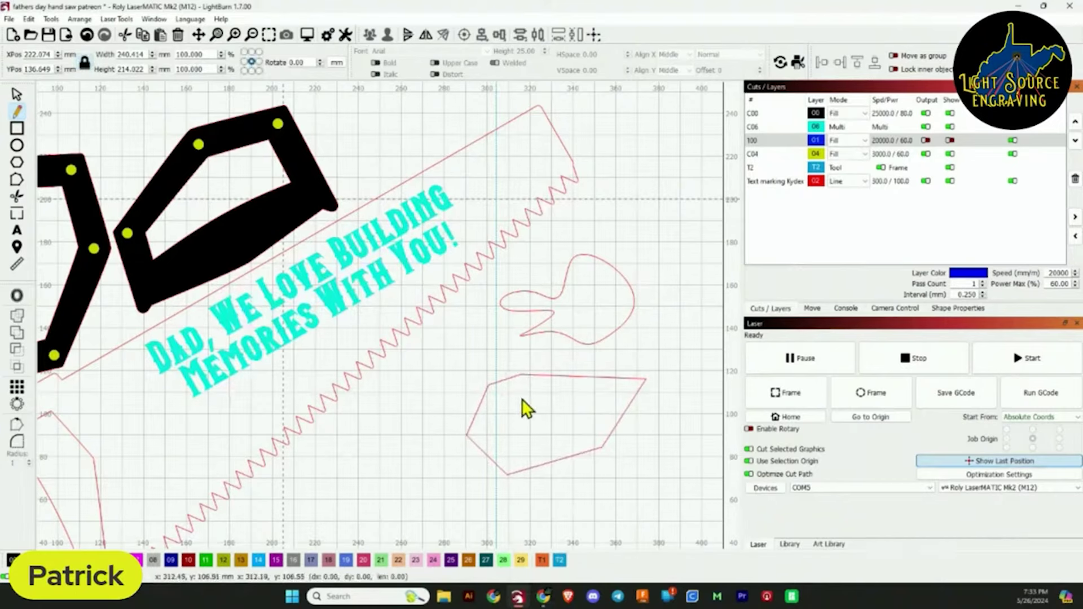
left_click(572, 399)
left_click(558, 443)
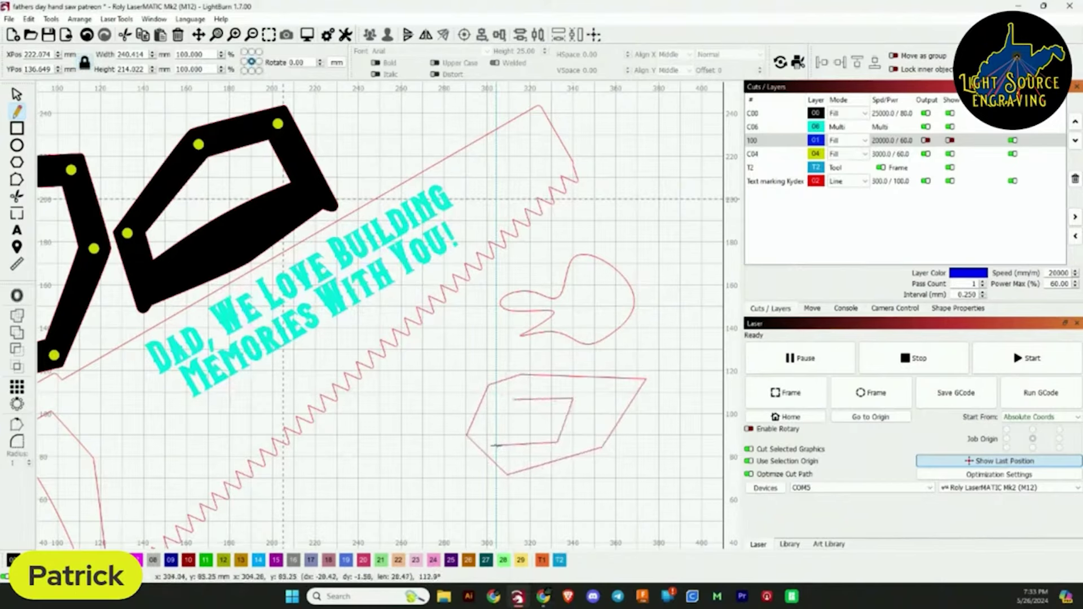
left_click(496, 445)
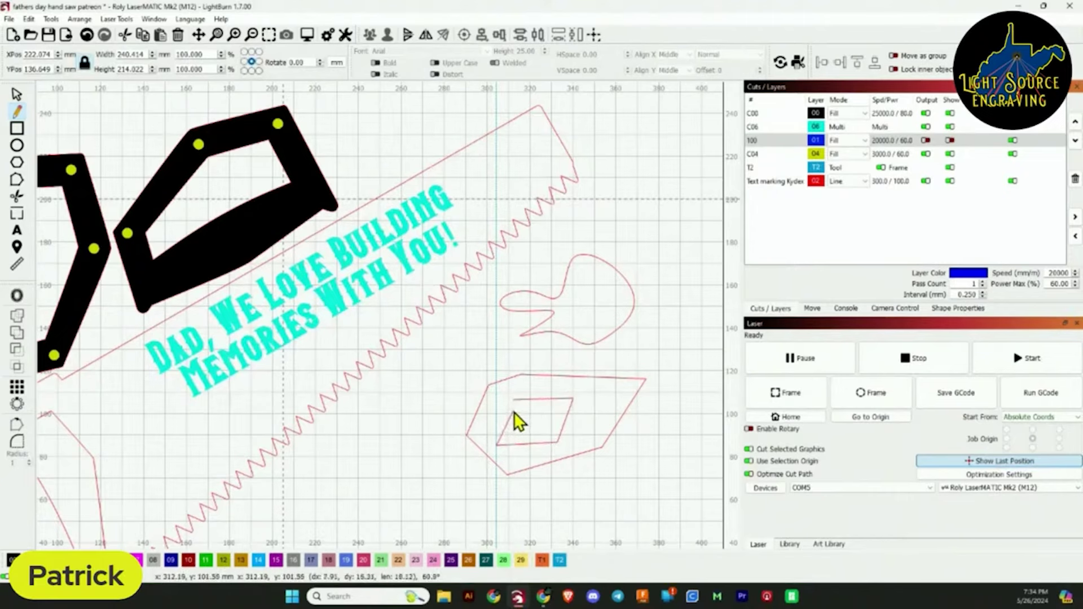
left_click(513, 401)
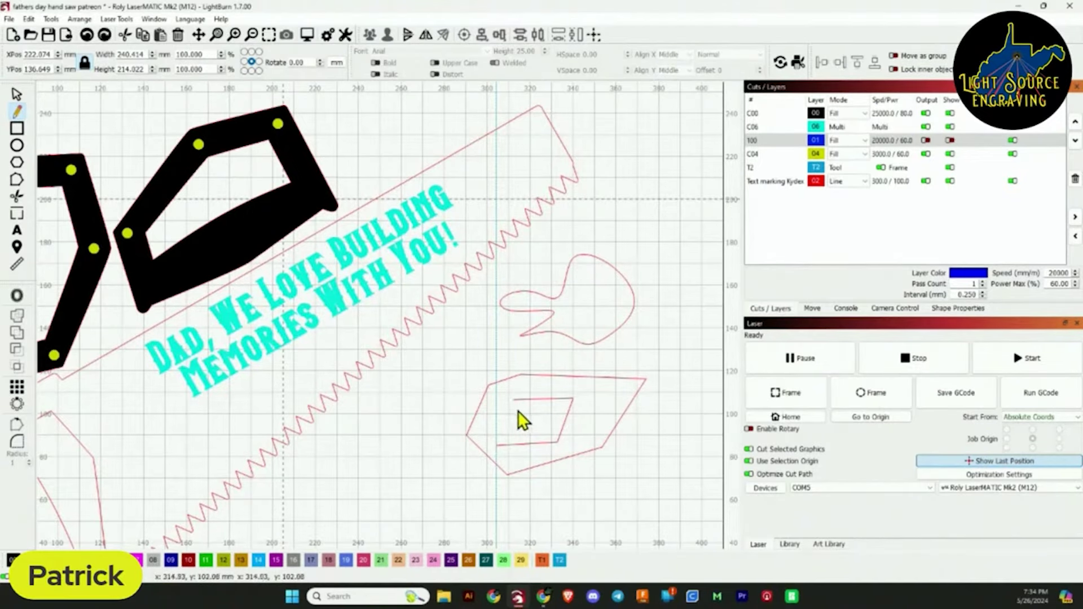
Bridge the gap in the inner shape with a separate line between its two open ends, and stop drawing lines.
scroll(516, 407, "up", 4)
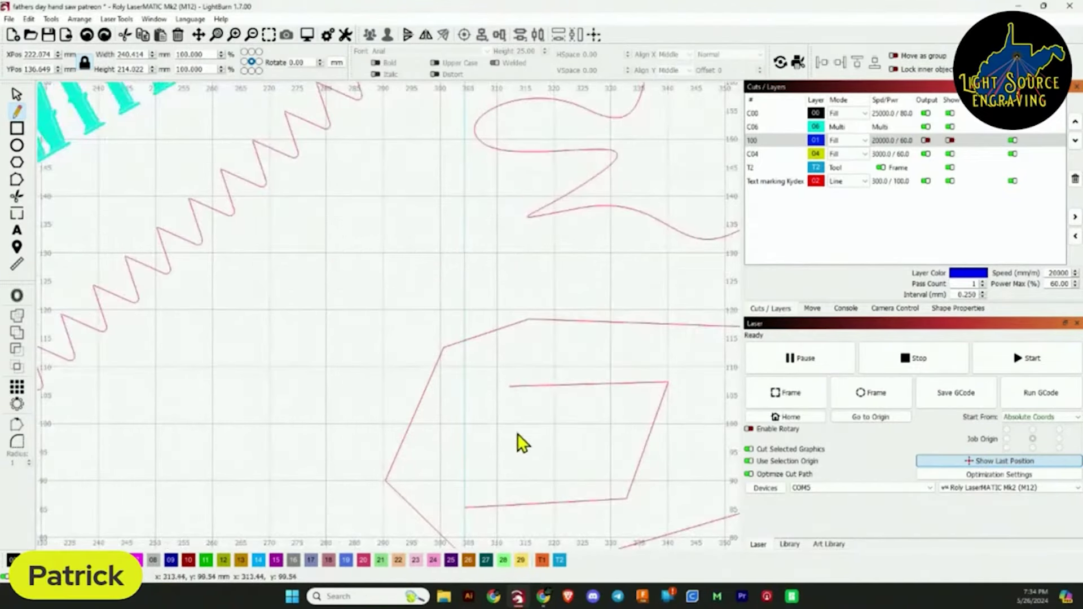
scroll(517, 441, "down", 3)
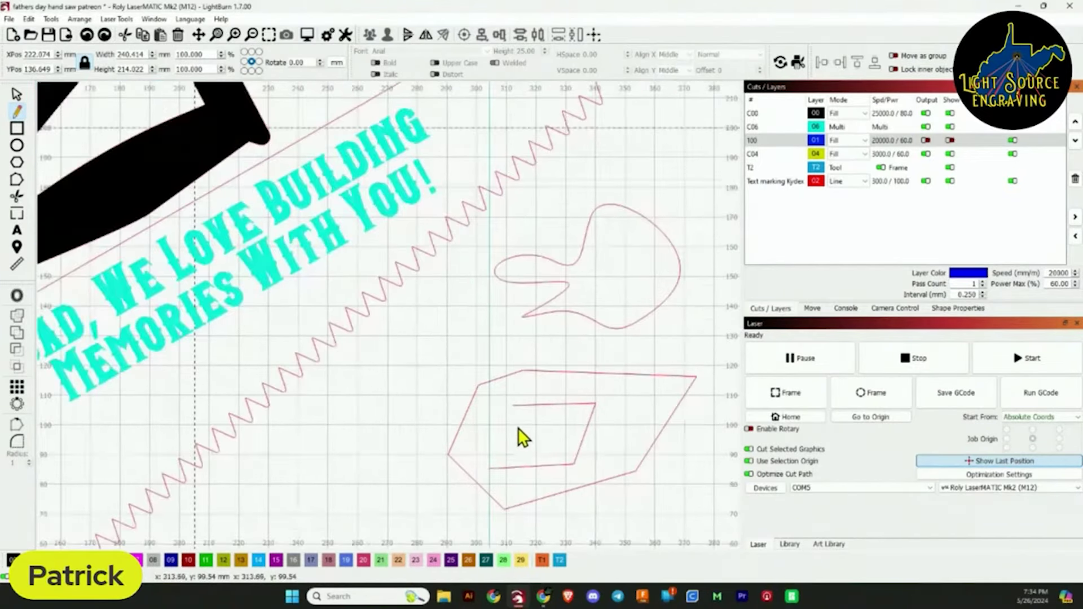
left_click(489, 470)
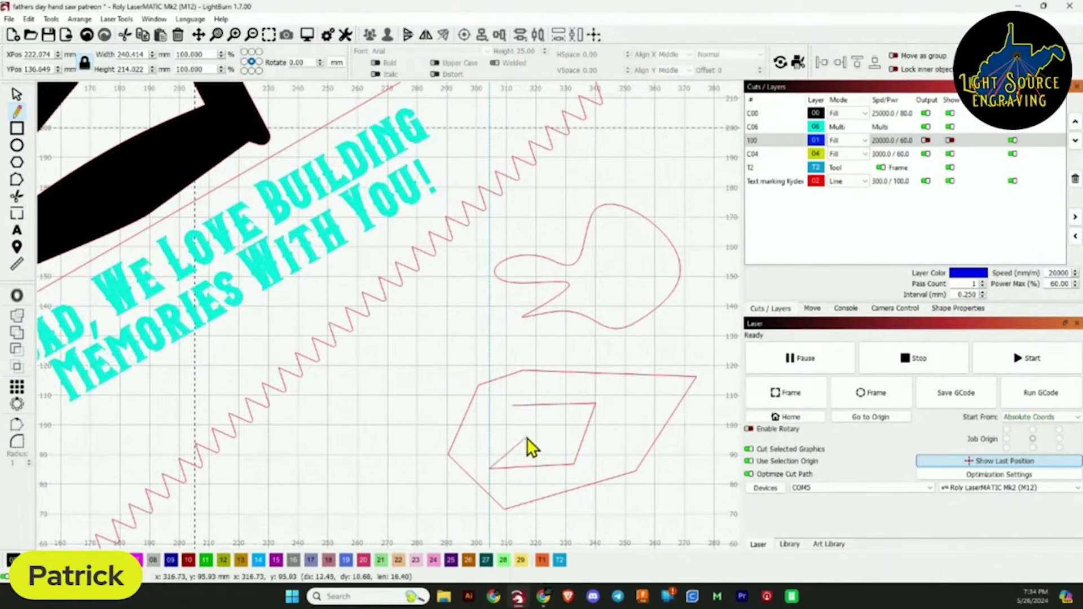
left_click(508, 404)
scroll(513, 406, "up", 3)
left_click(511, 405)
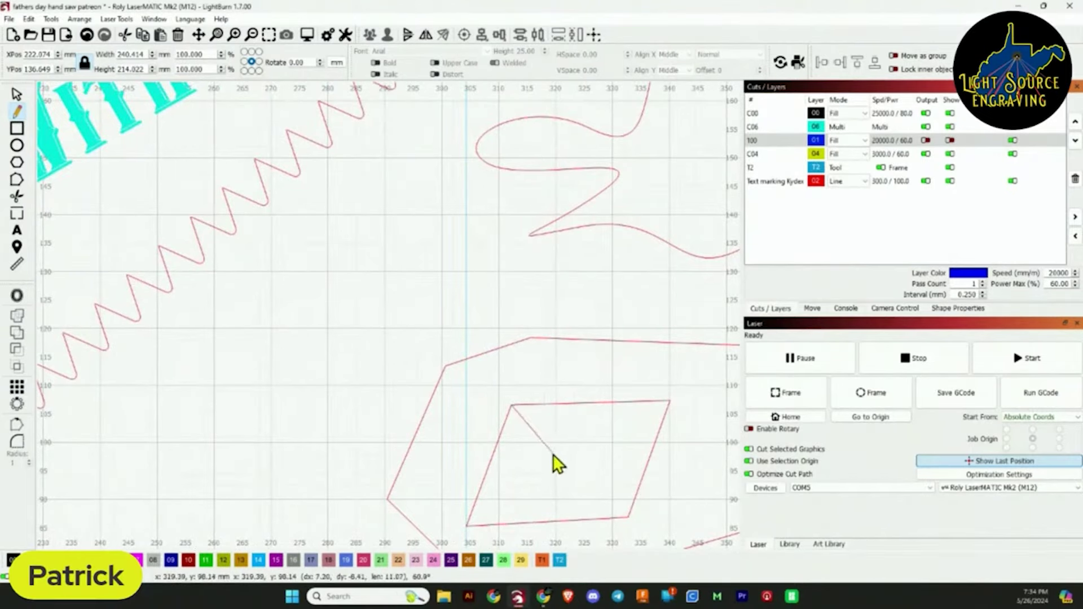
key("Escape")
scroll(553, 455, "down", 3)
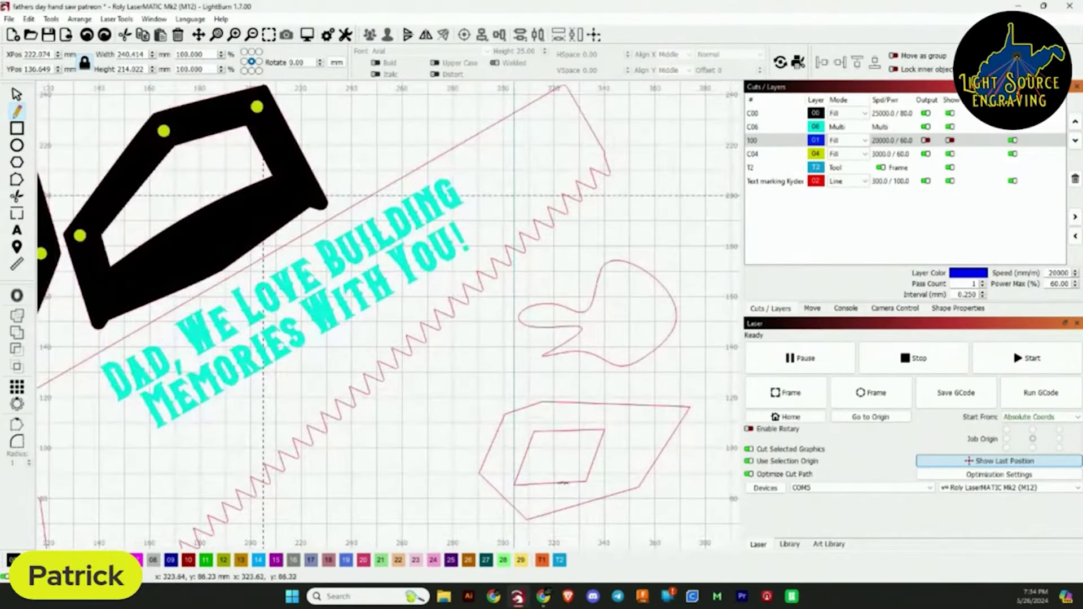
left_click(563, 483)
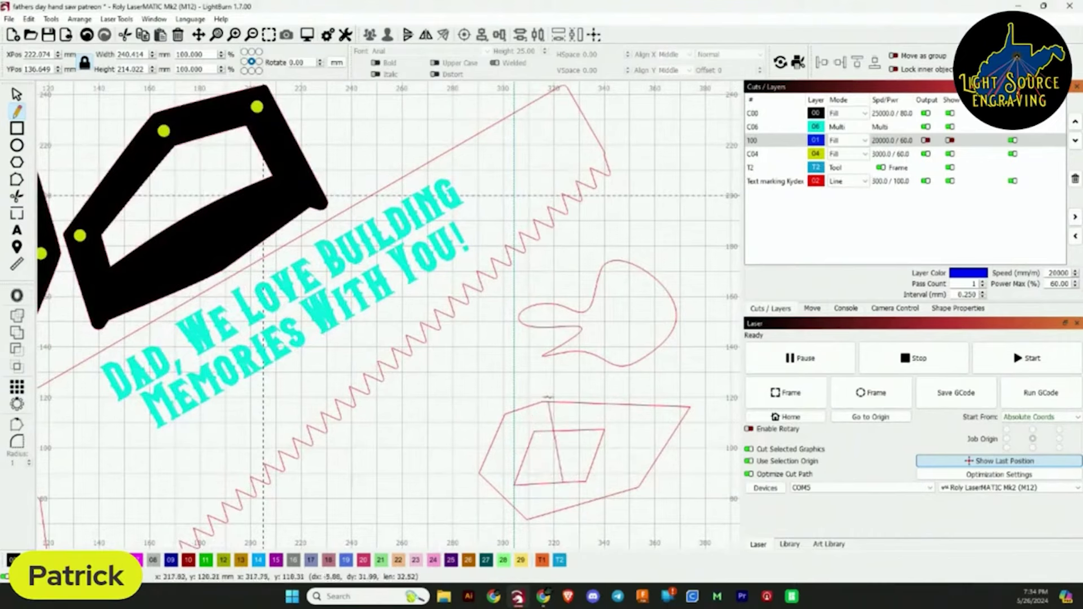
key("Escape")
left_click(18, 94)
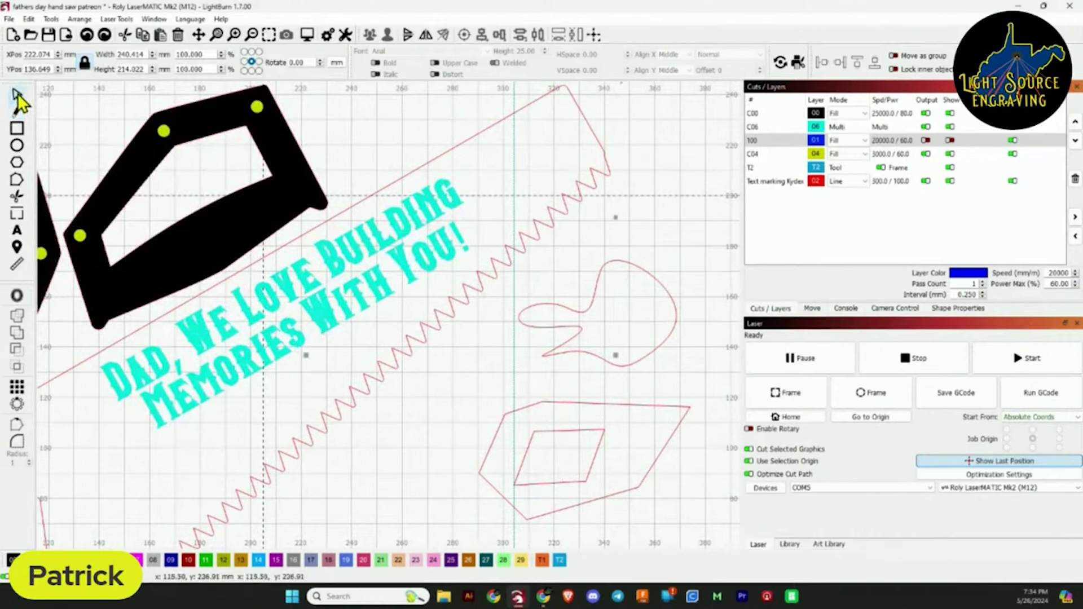
Edit the nodes of the six-sided shape, smoothing its upper-left corner and shortening that corner's lower curve handle.
left_click(17, 163)
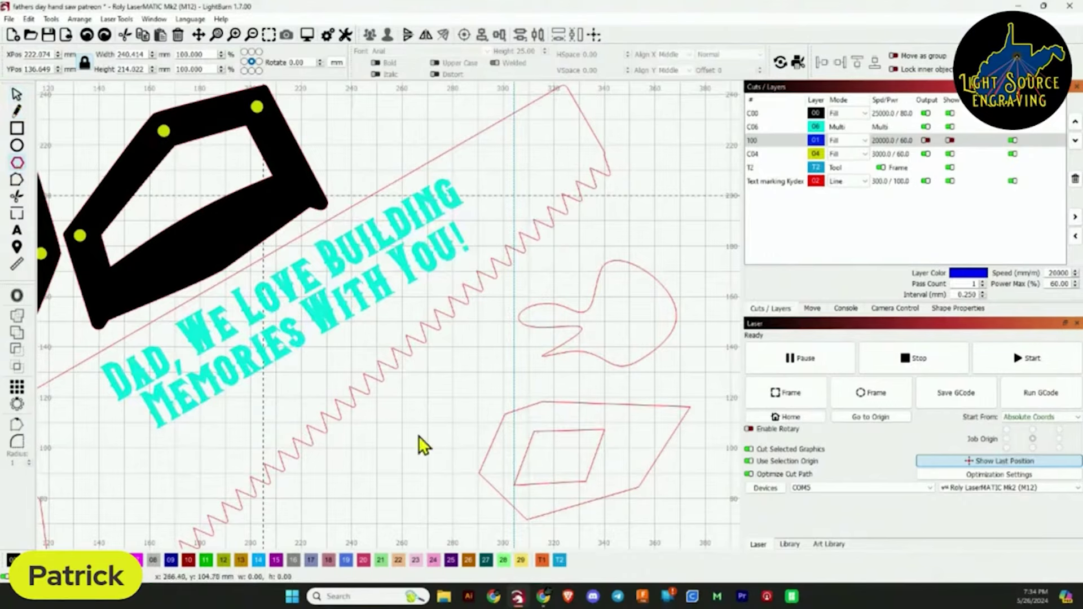
left_click(17, 180)
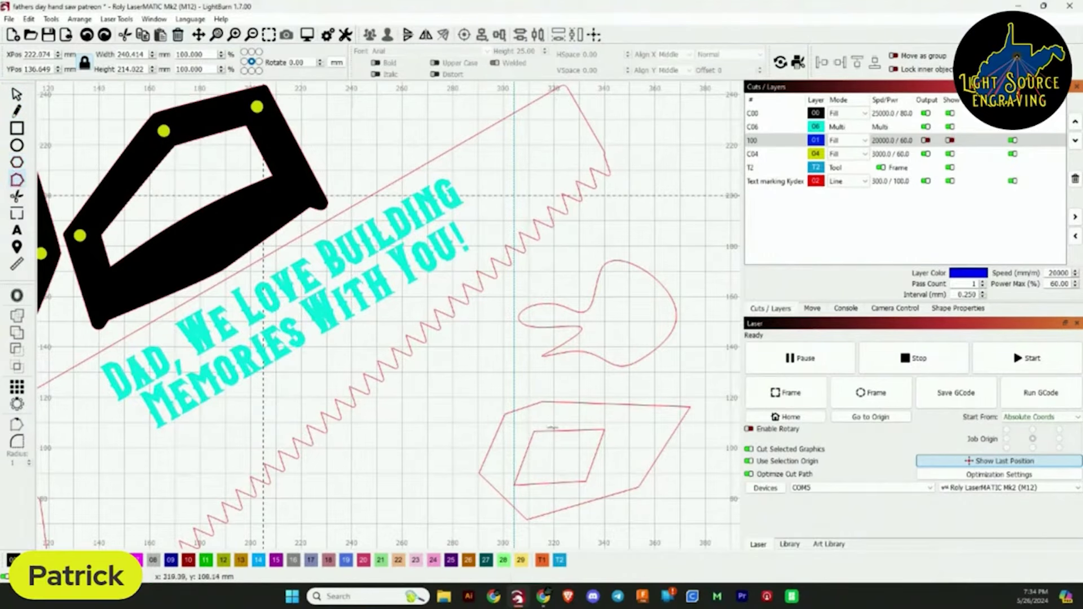
left_click(531, 437)
scroll(570, 452, "up", 2)
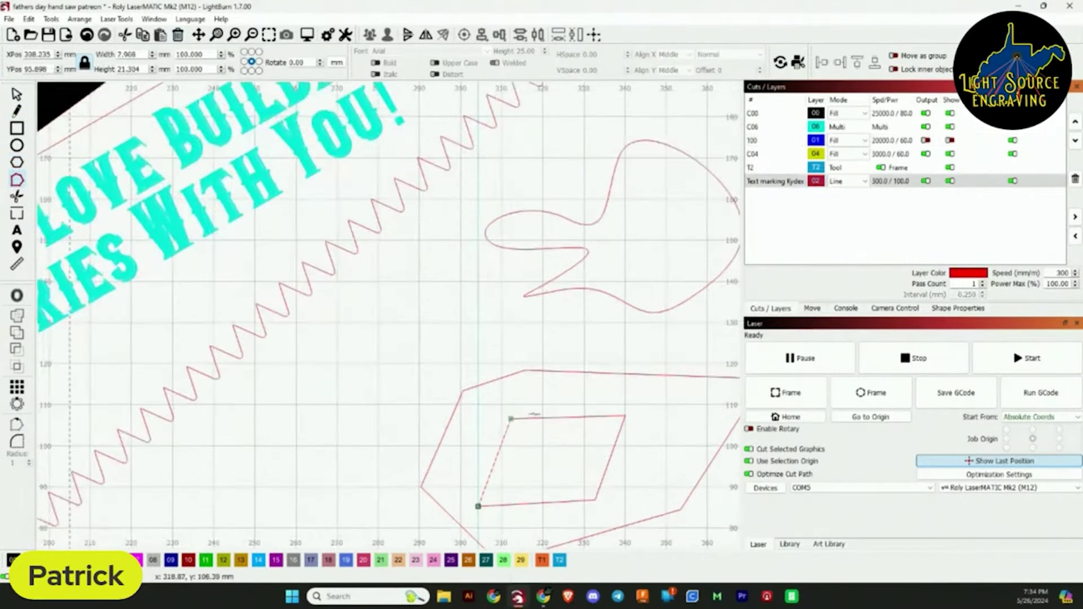
left_click(523, 371)
scroll(538, 383, "up", 1)
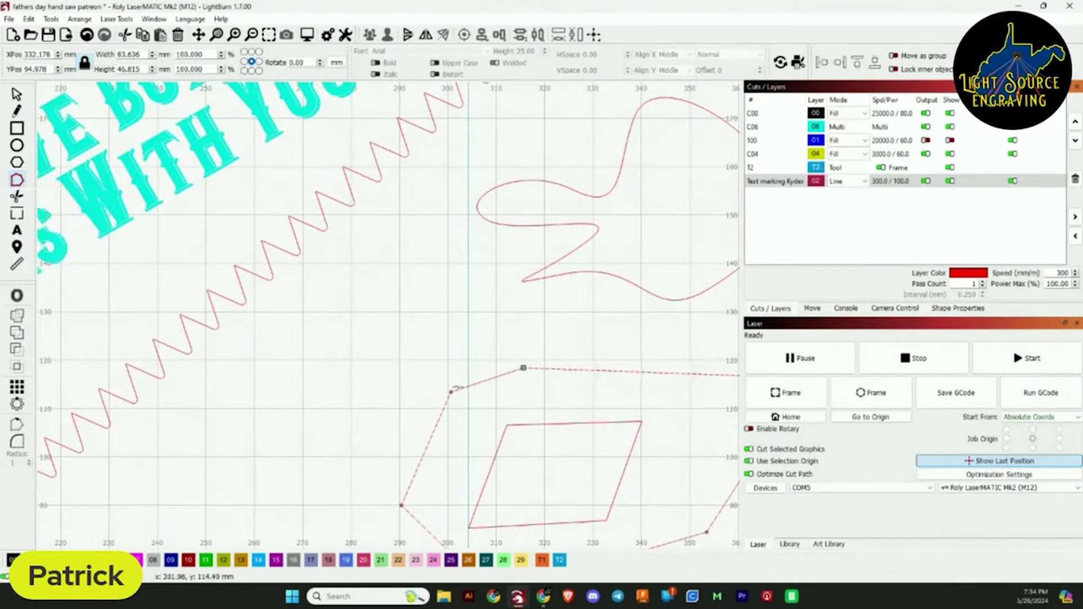
key("s")
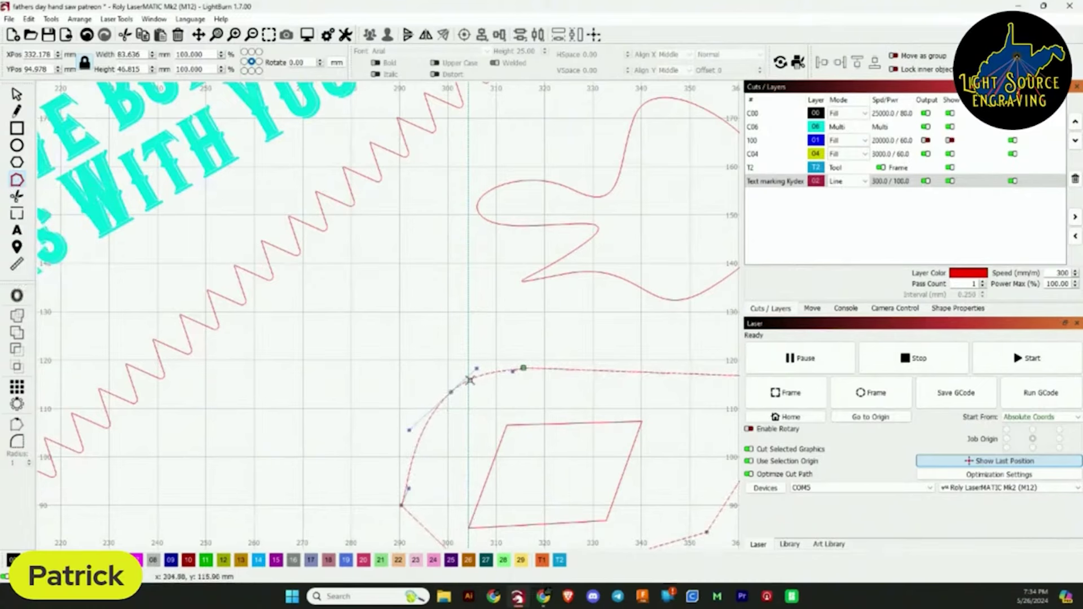
left_click_drag(408, 430, 426, 413)
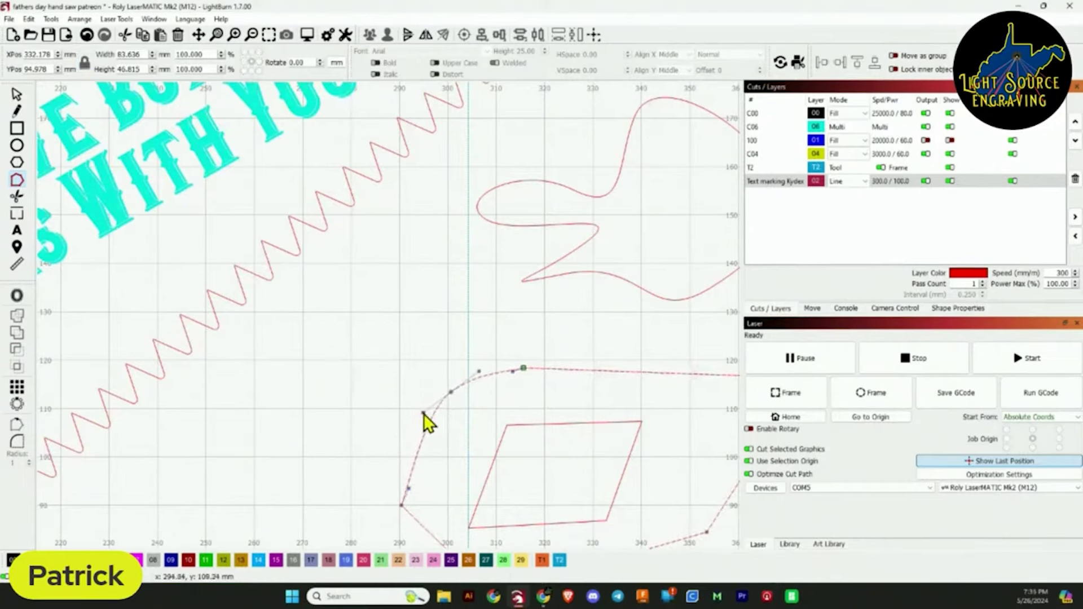
Smooth the top corner of the six-sided shape, shorten its right curve handle and raise the node by about 9 mm.
left_click(524, 370)
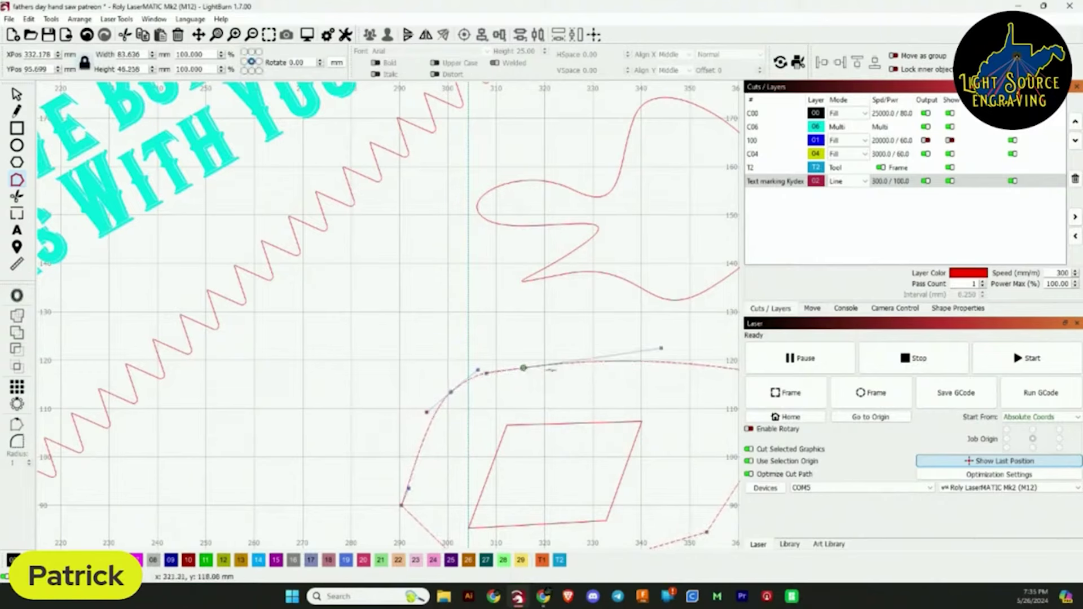
left_click_drag(662, 349, 533, 326)
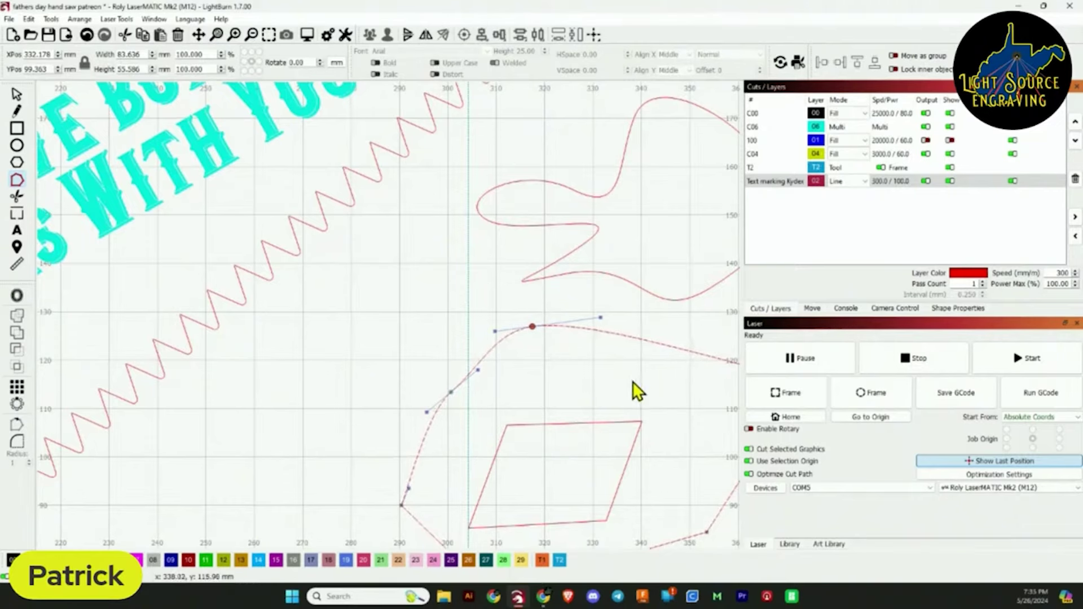
scroll(611, 383, "down", 5)
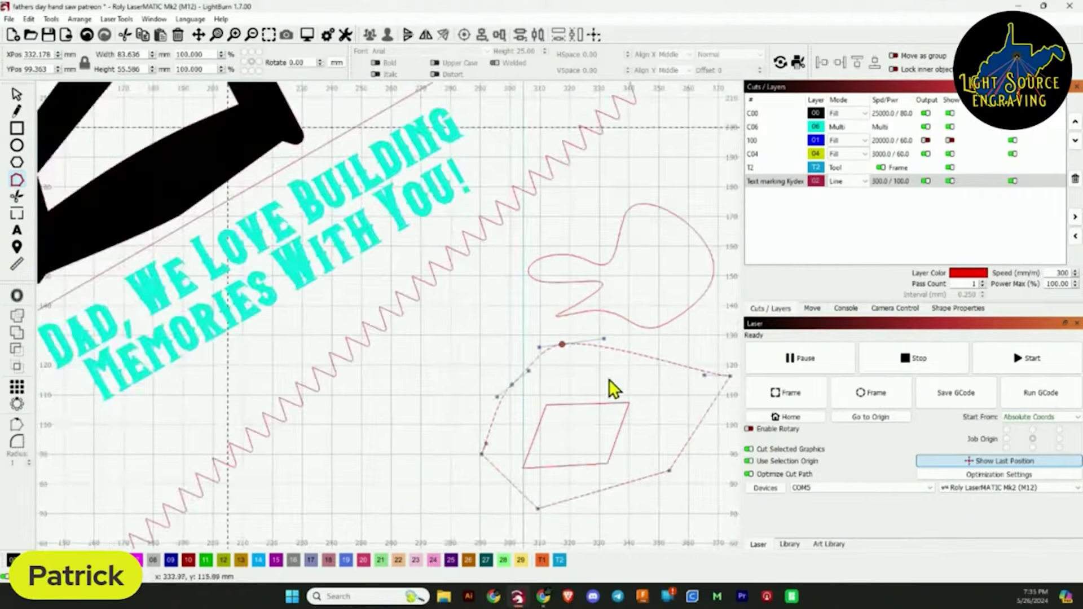
scroll(630, 430, "down", 2)
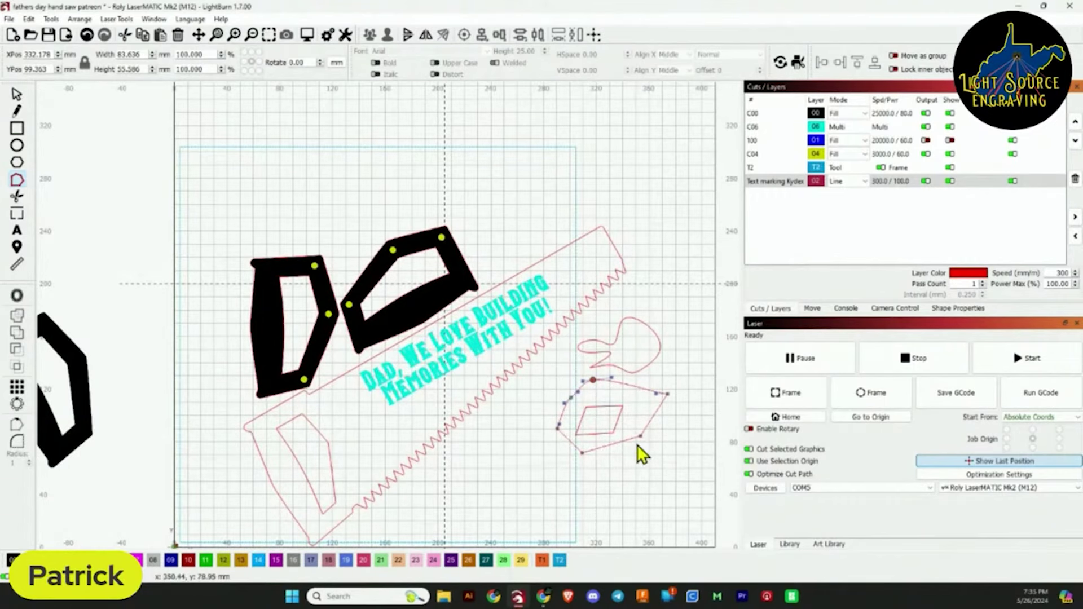
scroll(491, 496, "down", 2)
scroll(425, 530, "up", 2)
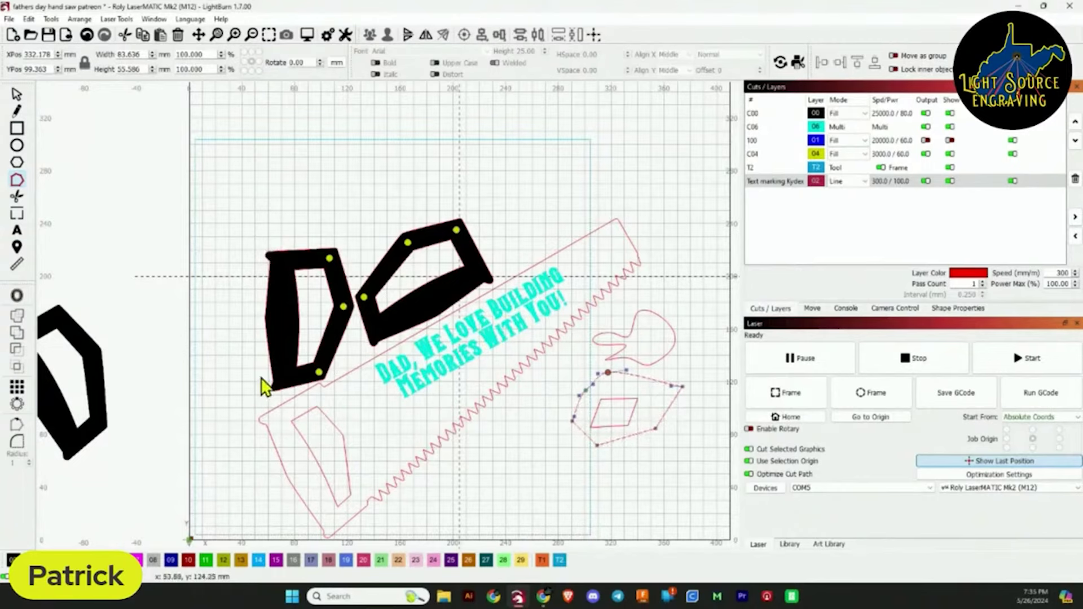
scroll(565, 447, "up", 2)
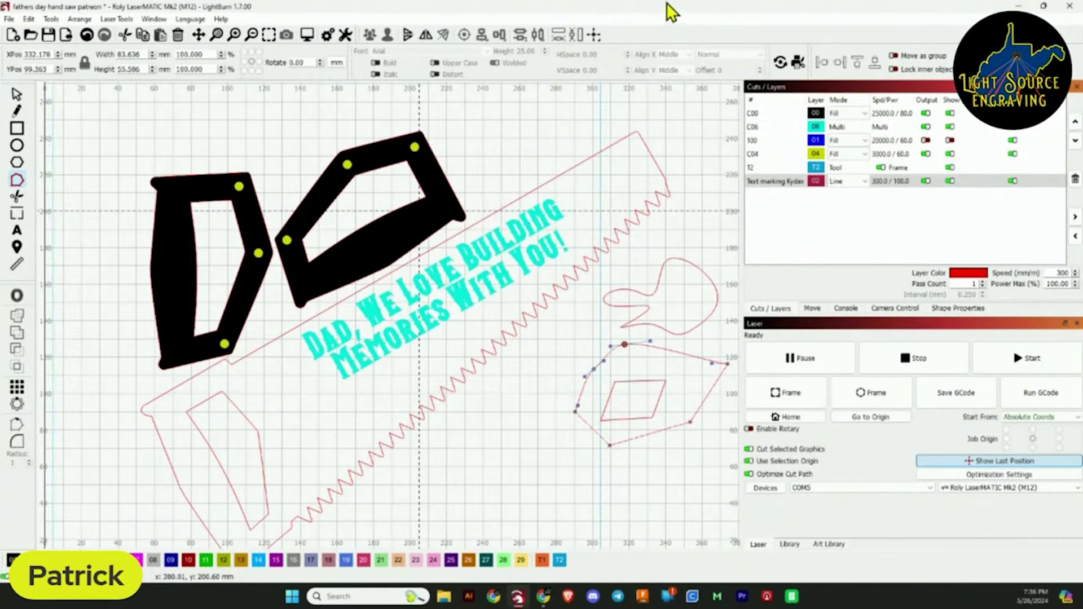
scroll(629, 126, "down", 4)
scroll(684, 170, "up", 3)
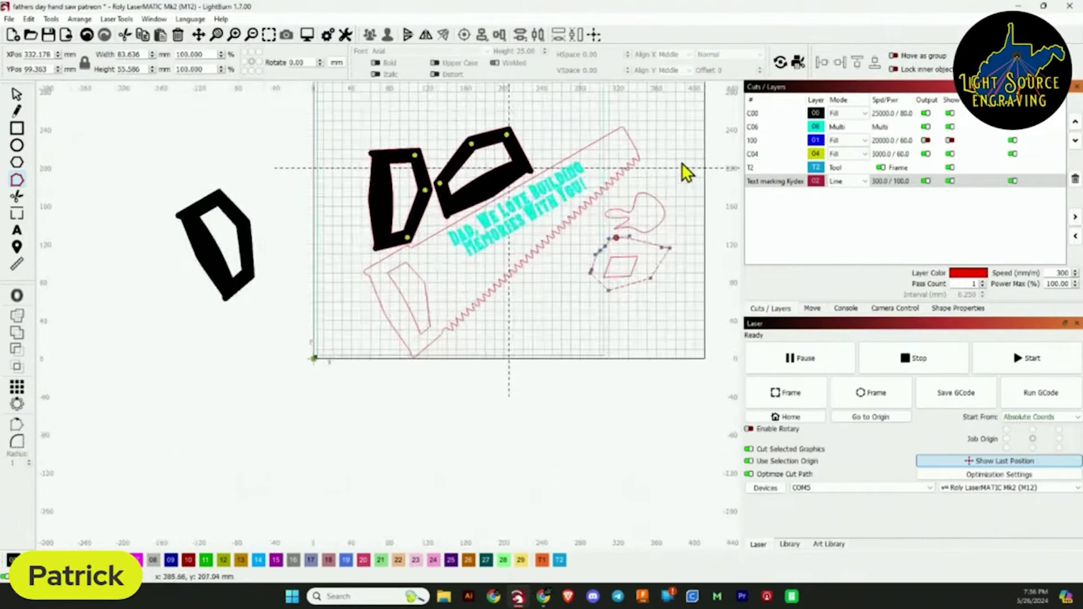